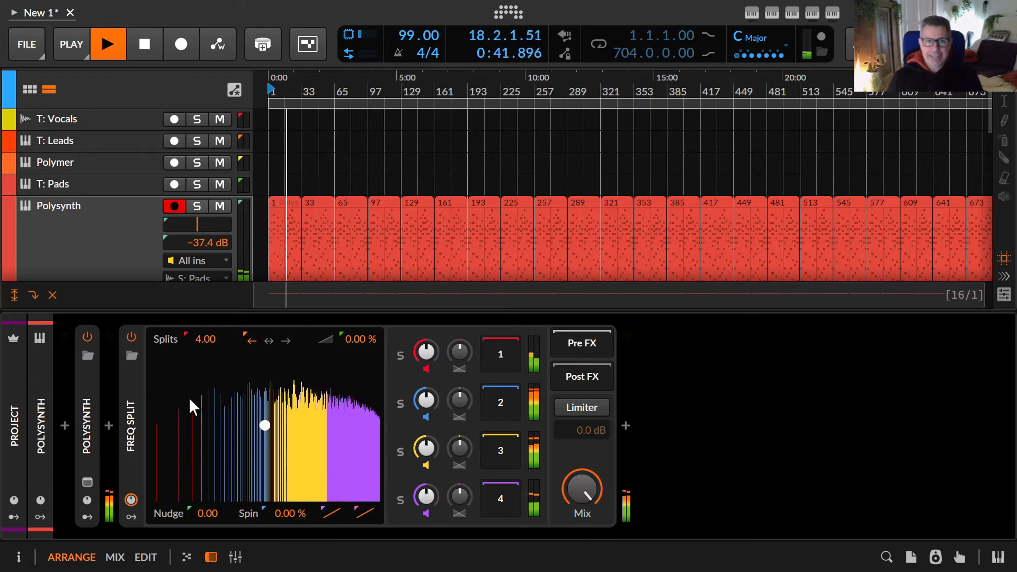
# Sweep the Freq Split device's Splits amount down to about 1.02 and up to 1024
pyautogui.press('ctrl+super')
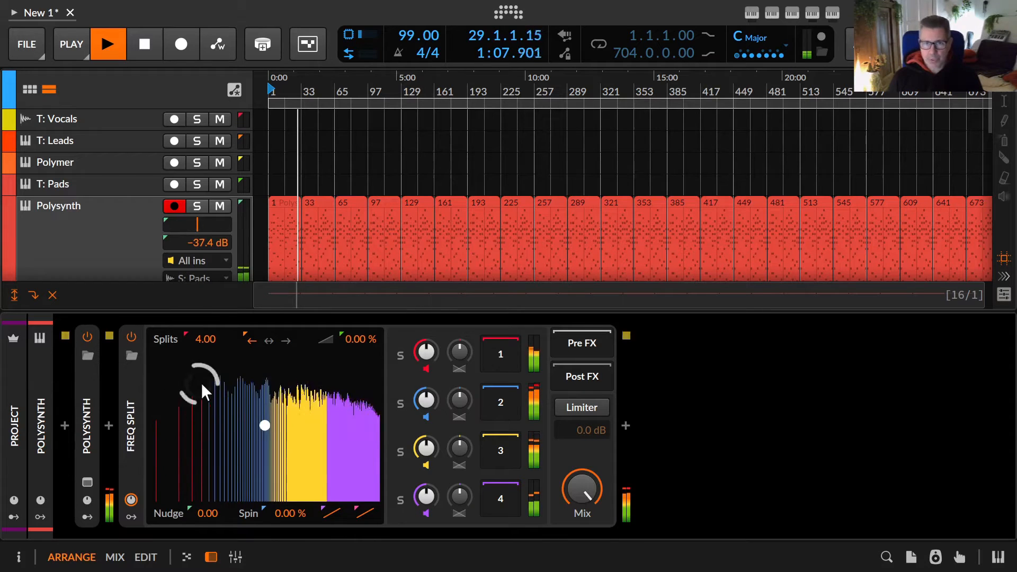
pyautogui.click(290, 464)
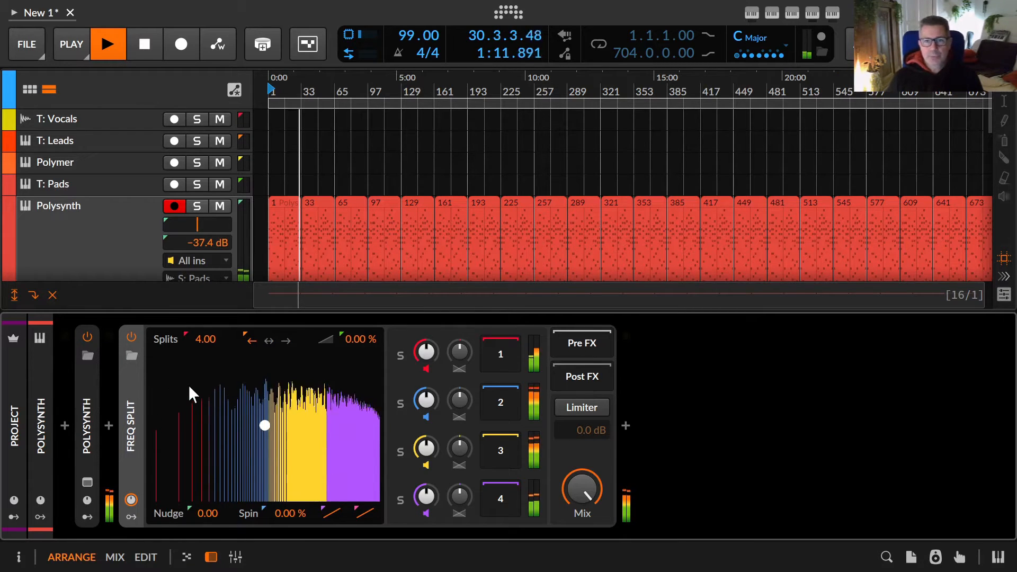
pyautogui.keyDown('ctrl'); pyautogui.click(202, 339); pyautogui.keyUp('ctrl')
pyautogui.click(207, 351)
pyautogui.moveTo(203, 337); pyautogui.dragTo(203, 397)
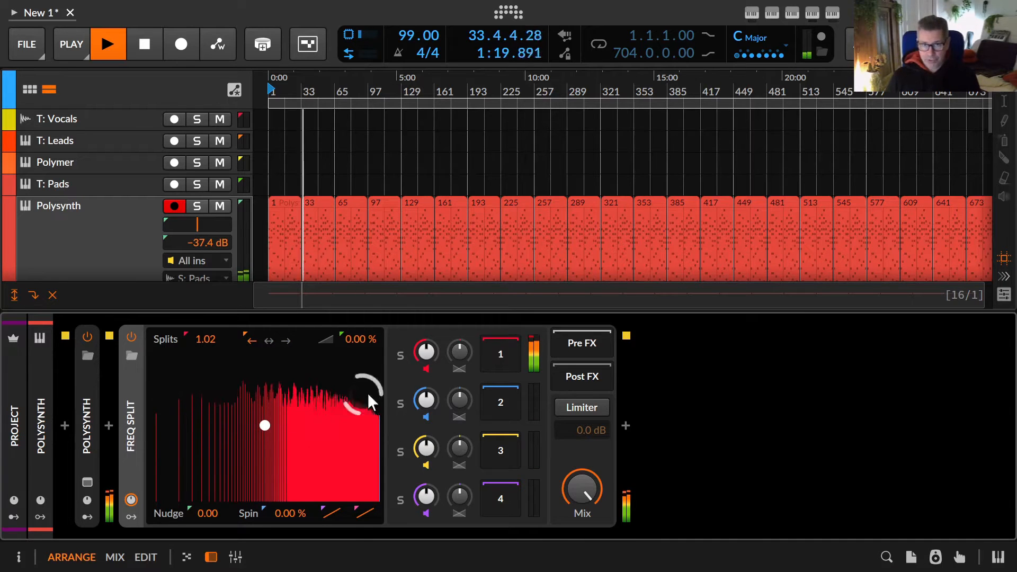
pyautogui.moveTo(243, 416); pyautogui.dragTo(243, 350)
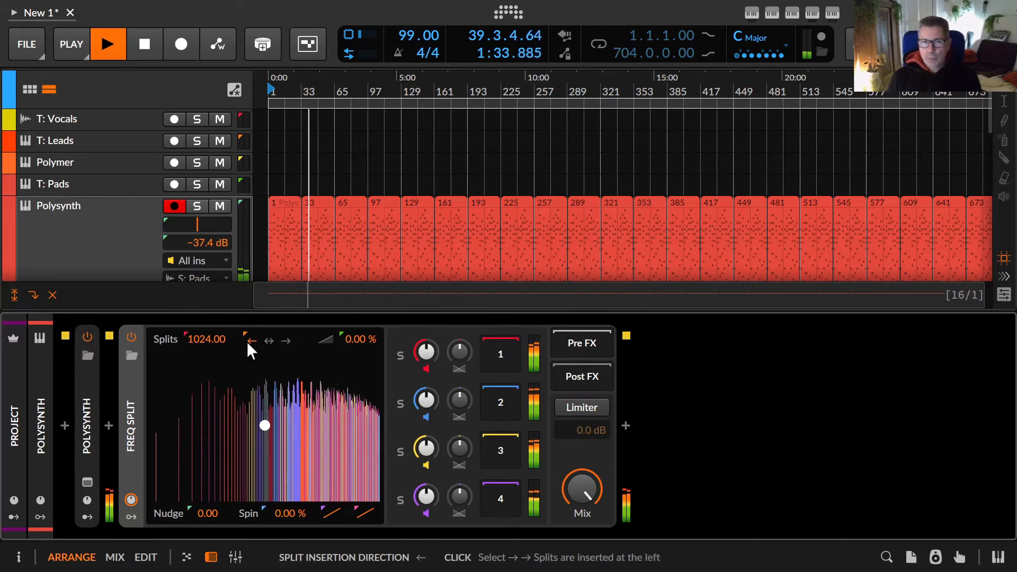
# Lower the Splits amount to about 7.25 and set it to exactly 4
pyautogui.moveTo(203, 339); pyautogui.dragTo(203, 392)
pyautogui.keyDown('ctrl'); pyautogui.click(202, 339); pyautogui.keyUp('ctrl')
pyautogui.write('4')
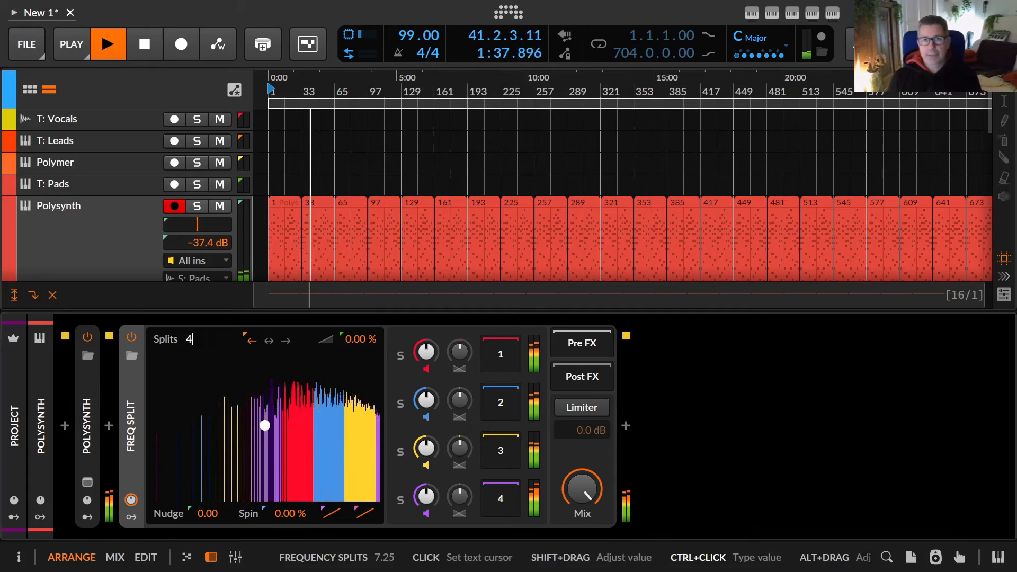
pyautogui.press('Return')
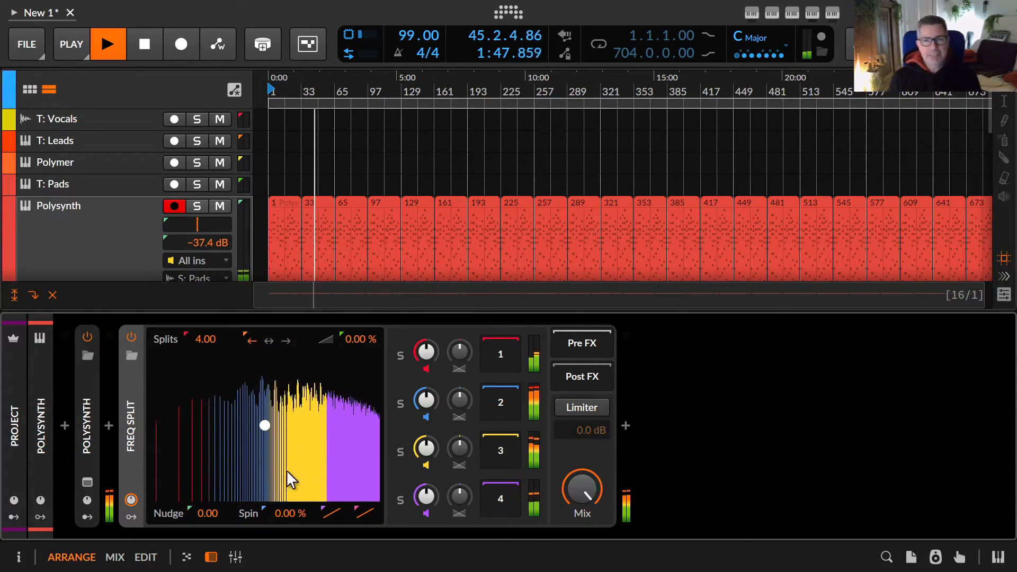
# Cut channel 3's gain to about -92.6 dB with the spectrum display on Post, and restore the gain
pyautogui.moveTo(424, 448); pyautogui.dragTo(424, 561)
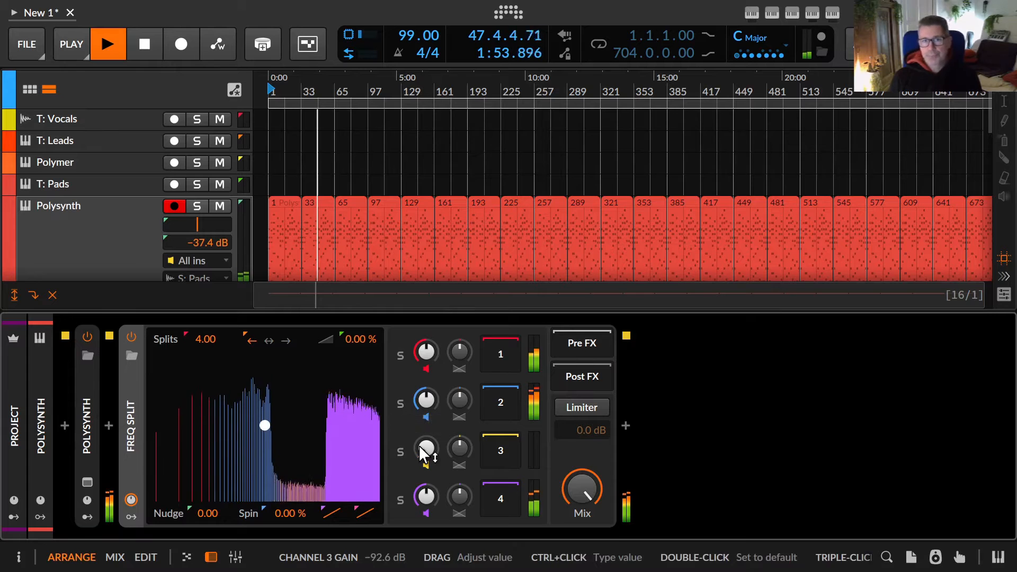
pyautogui.rightClick(343, 393)
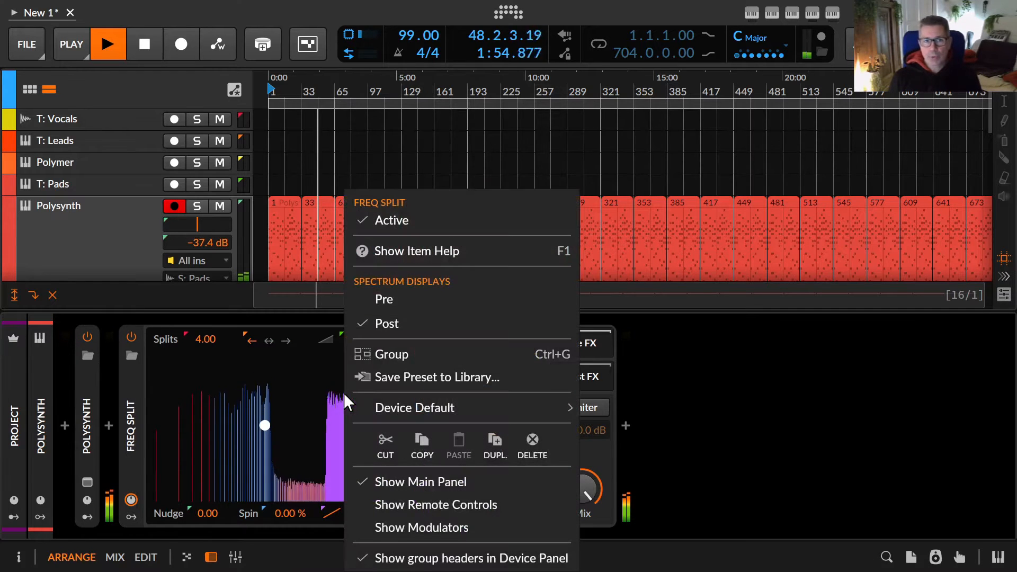
pyautogui.click(392, 320)
pyautogui.moveTo(424, 453); pyautogui.dragTo(425, 406)
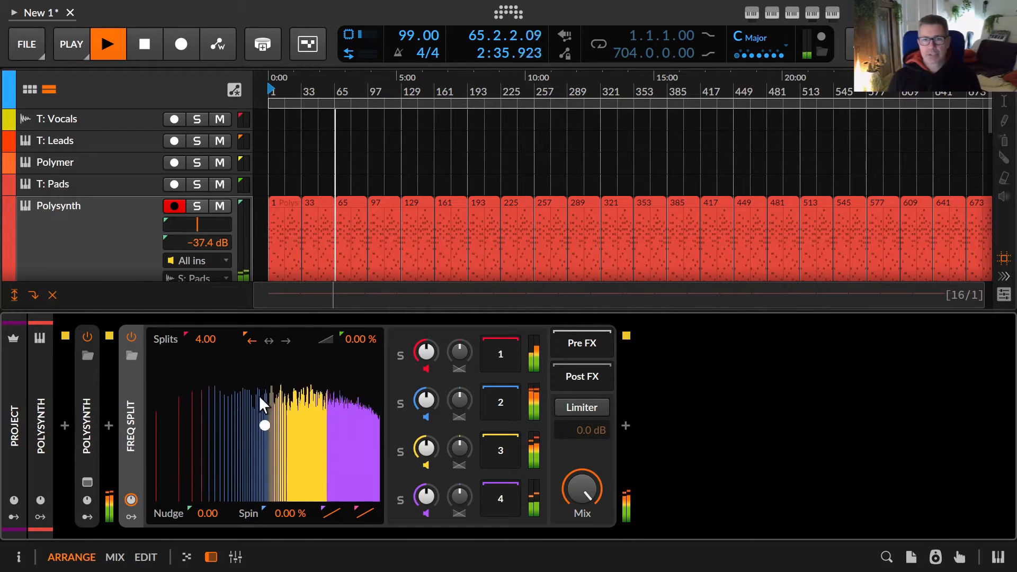
# Reset the Splits amount to its default of 16 and lower it to about 4.24
pyautogui.doubleClick(201, 339)
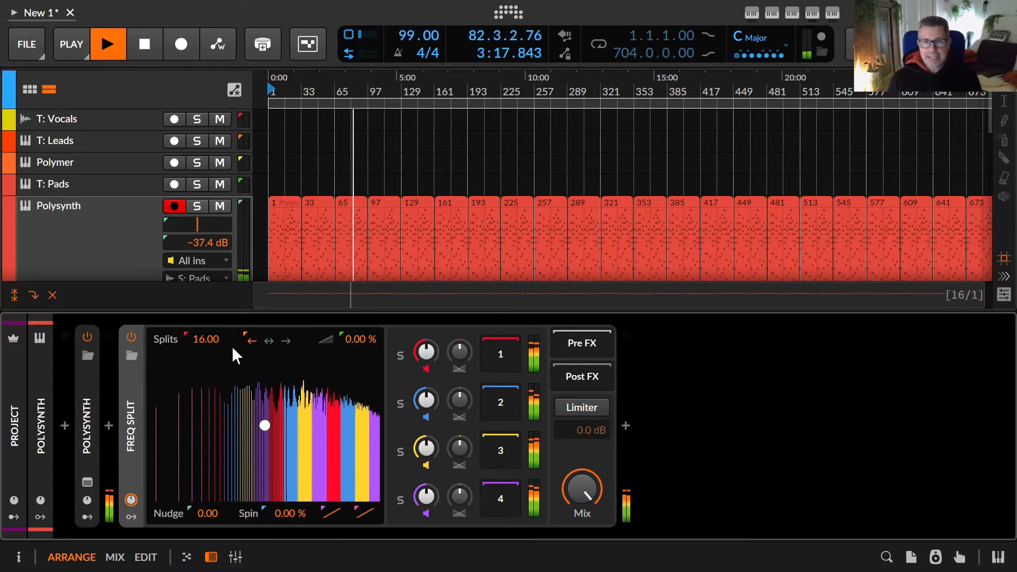
pyautogui.moveTo(208, 336); pyautogui.dragTo(208, 397)
pyautogui.moveTo(265, 425); pyautogui.dragTo(265, 434)
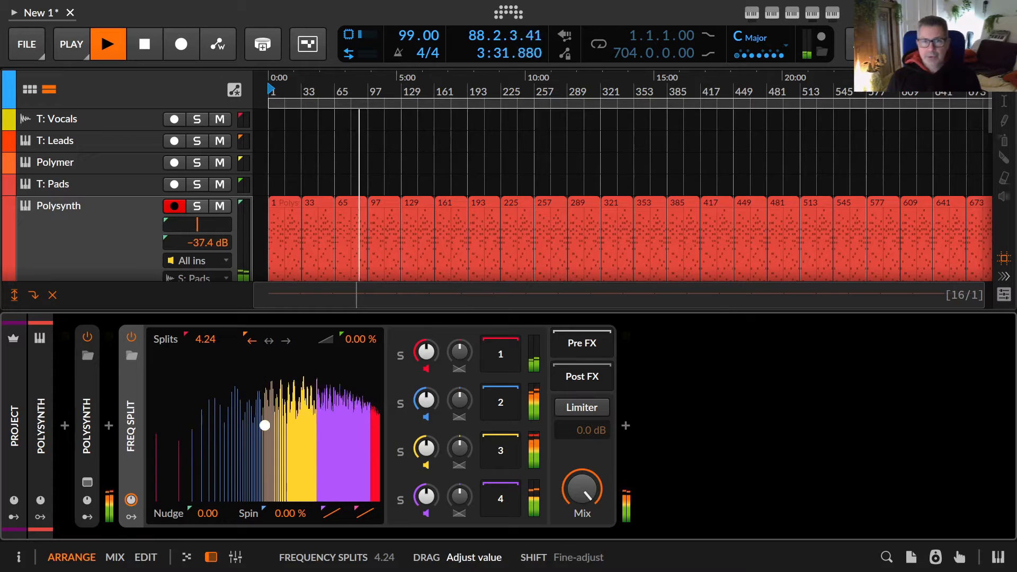
# Switch the Freq Split spectrum display to Pre and back to Post
pyautogui.rightClick(208, 368)
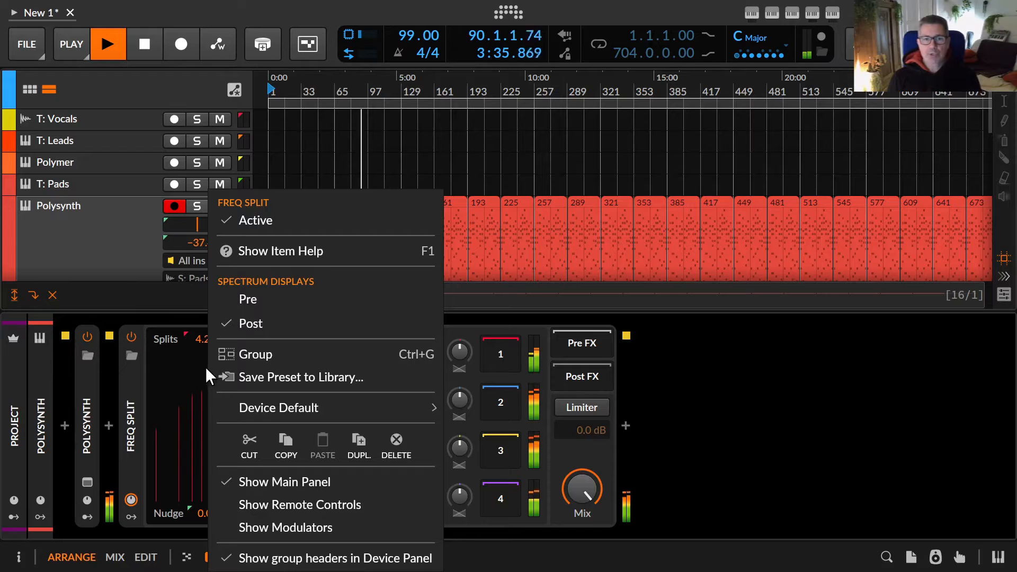
pyautogui.click(236, 301)
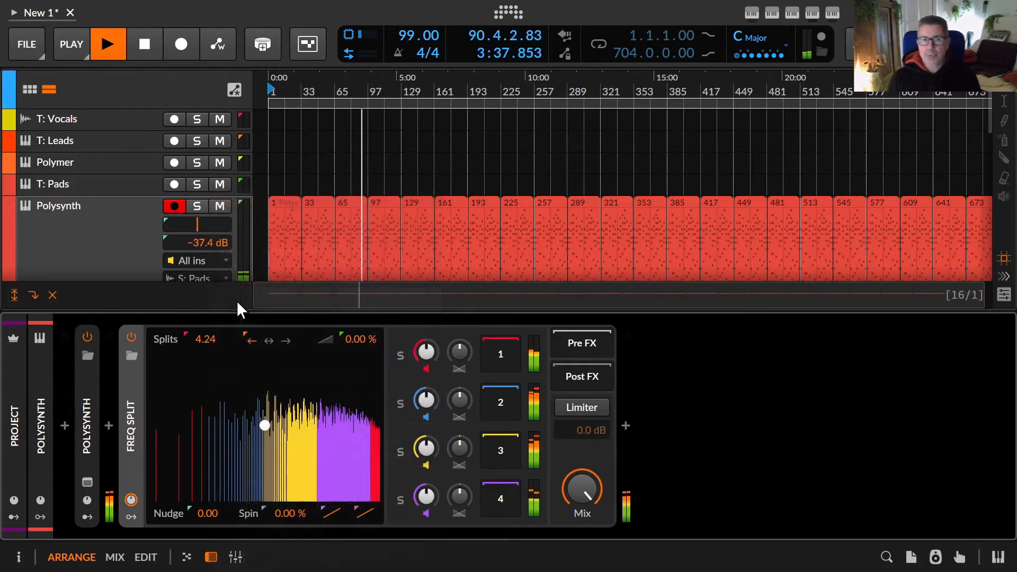
pyautogui.rightClick(231, 355)
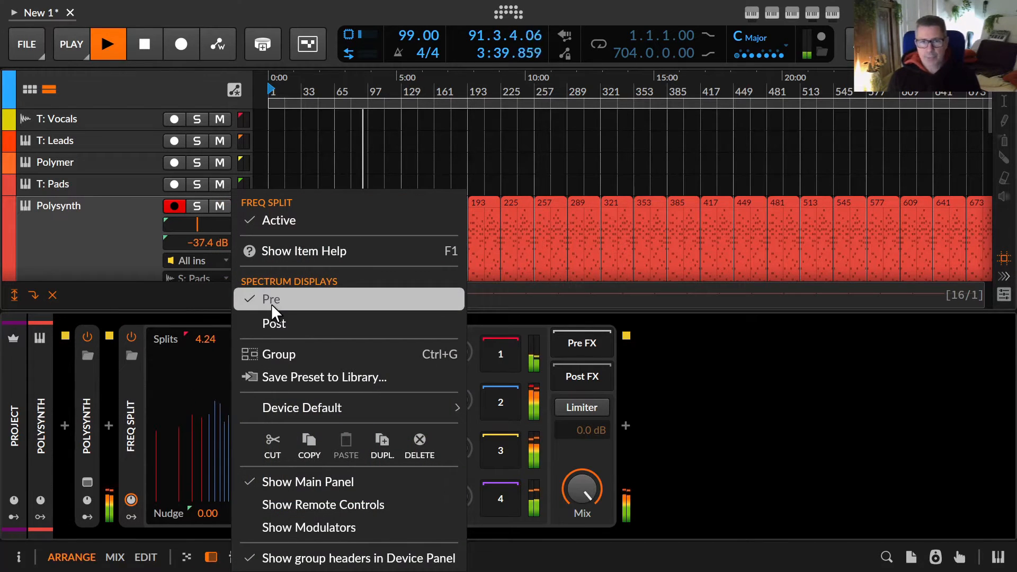
pyautogui.click(282, 323)
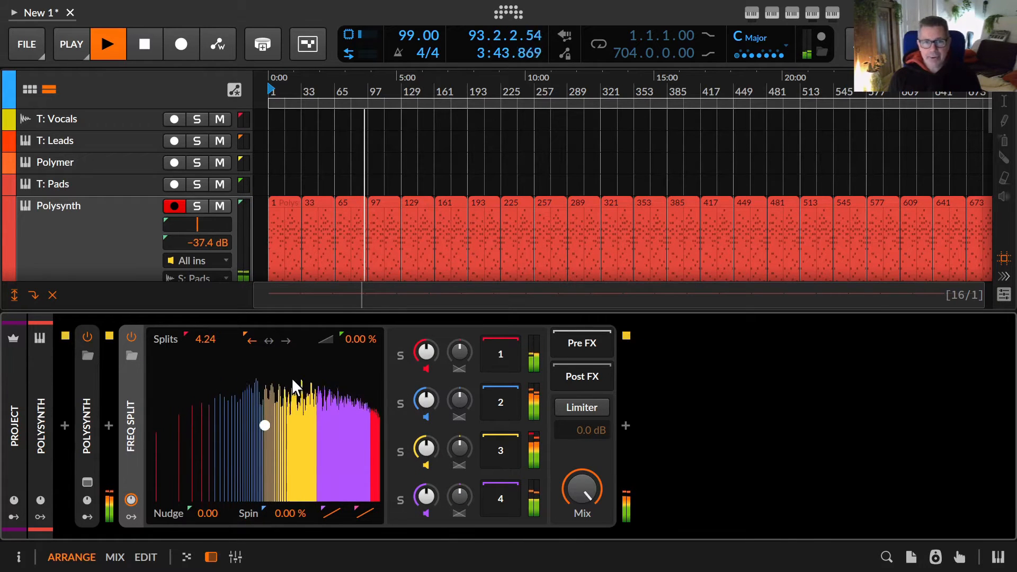
# Dip channel 3's gain and bring it back up to about -2.0 dB
pyautogui.moveTo(426, 449); pyautogui.dragTo(426, 512)
pyautogui.moveTo(424, 449); pyautogui.dragTo(424, 408)
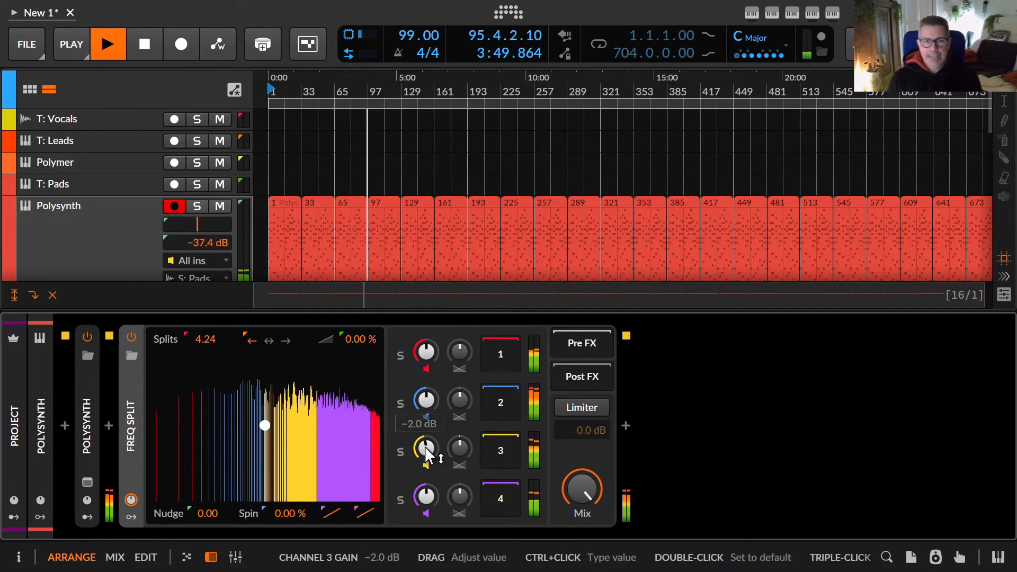
# Compare the Pre and Post spectrum displays repeatedly from the device inspector, ending on Post with the inspector hidden
pyautogui.press('i')
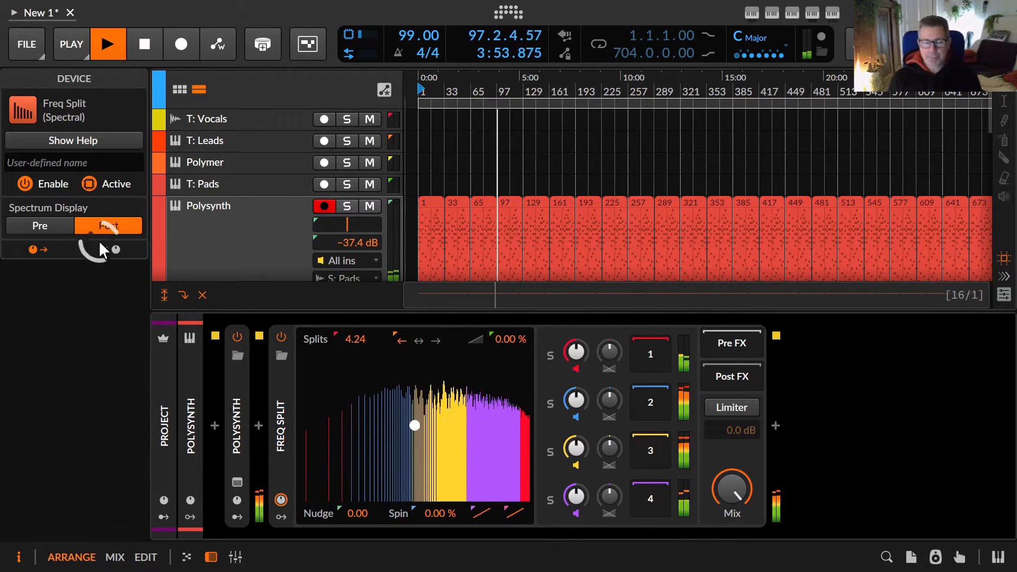
pyautogui.click(43, 222)
pyautogui.click(96, 227)
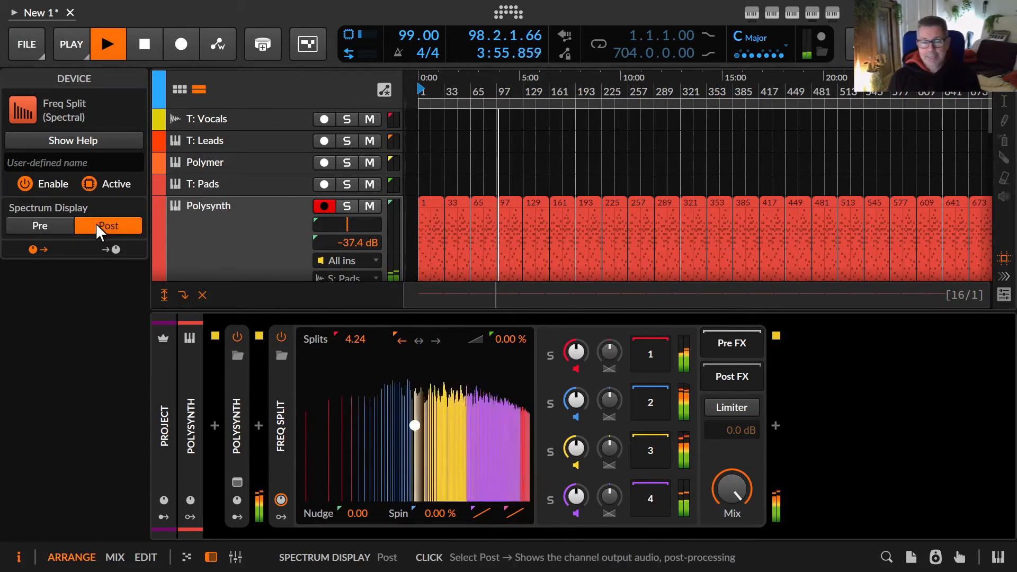
pyautogui.click(53, 221)
pyautogui.click(96, 224)
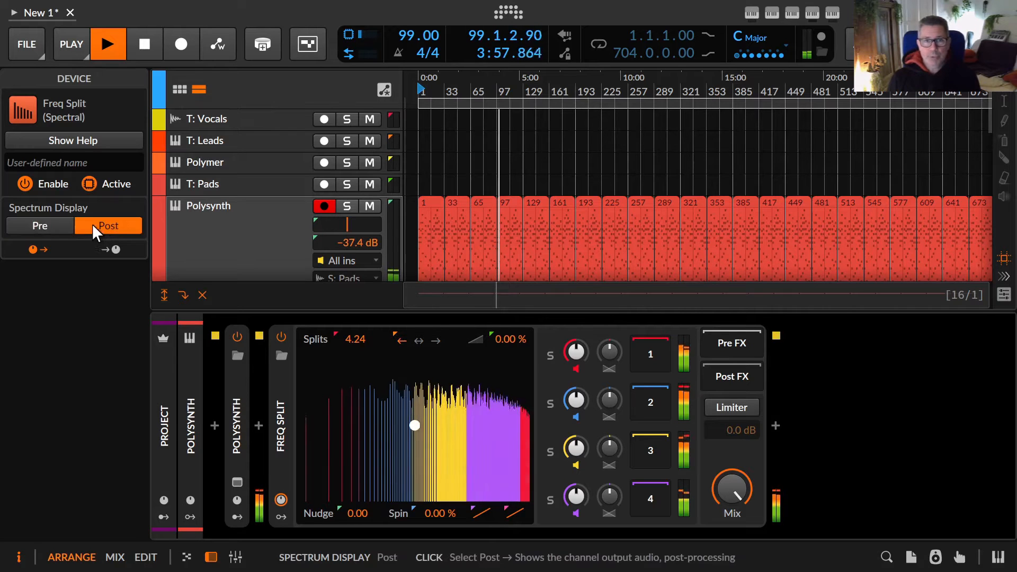
pyautogui.click(52, 222)
pyautogui.click(93, 224)
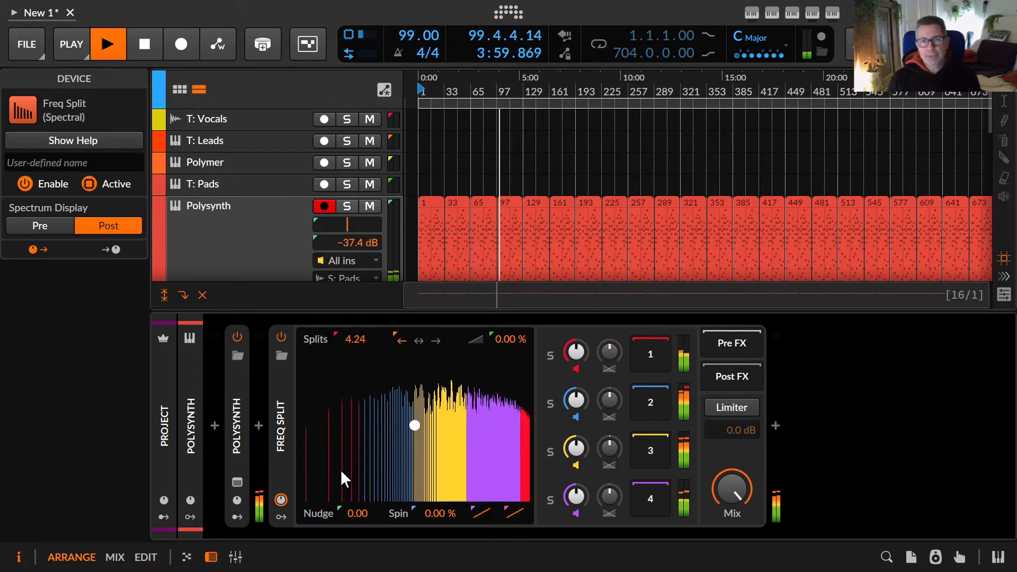
pyautogui.press('i')
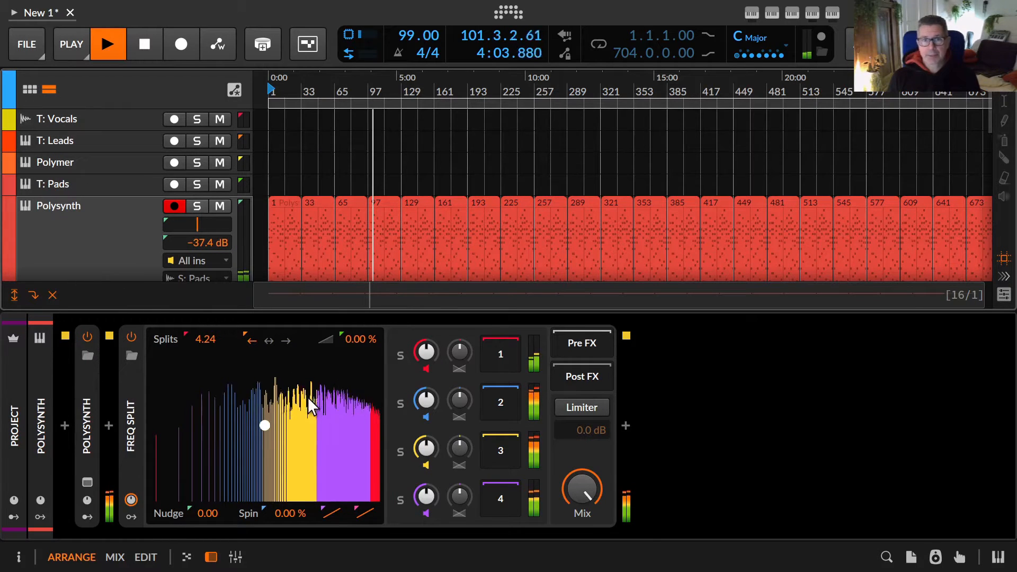
# Vary the Splits amount down to about 1.27 and set it to exactly 4
pyautogui.moveTo(205, 339)
pyautogui.mouseDown()
pyautogui.moveTo(205, 233)
pyautogui.moveTo(209, 333)
pyautogui.mouseUp()
pyautogui.doubleClick(208, 333)
pyautogui.write('4')
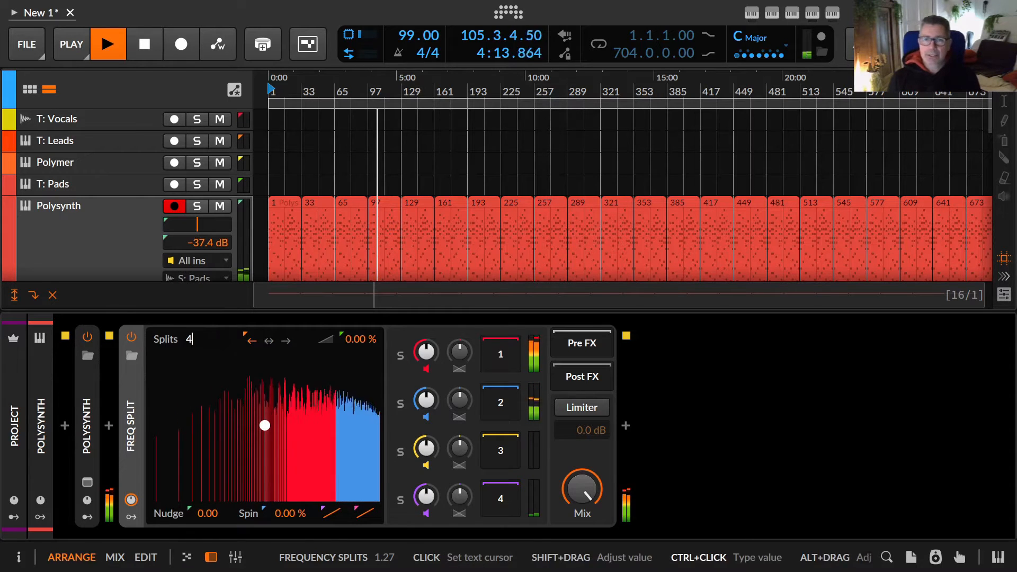
pyautogui.press('Return')
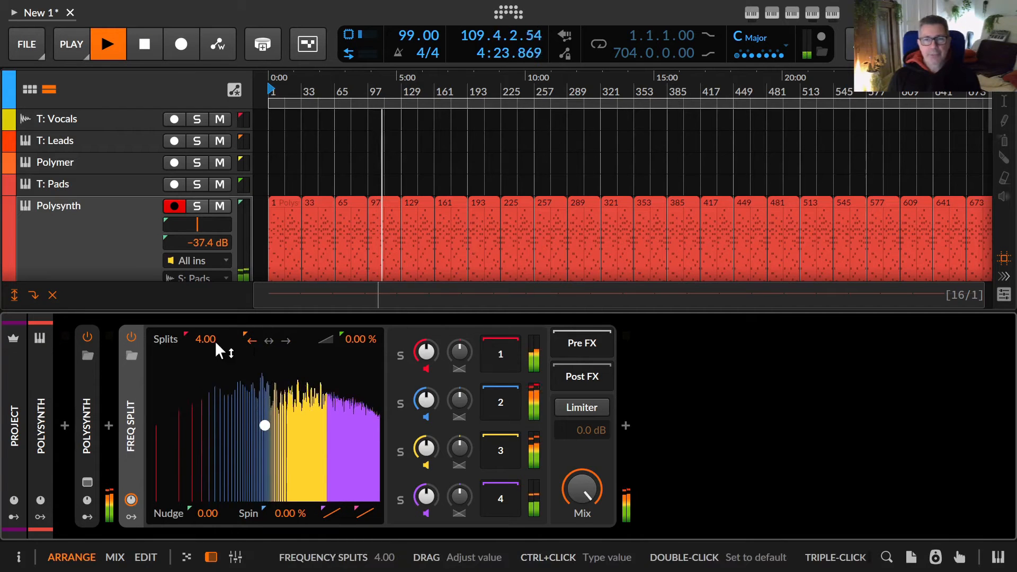
# Set the split insertion direction to the middle and vary the Splits amount between about 3.92 and 4.42
pyautogui.moveTo(205, 339)
pyautogui.mouseDown()
pyautogui.moveTo(205, 202)
pyautogui.moveTo(205, 346)
pyautogui.mouseUp()
pyautogui.click(270, 339)
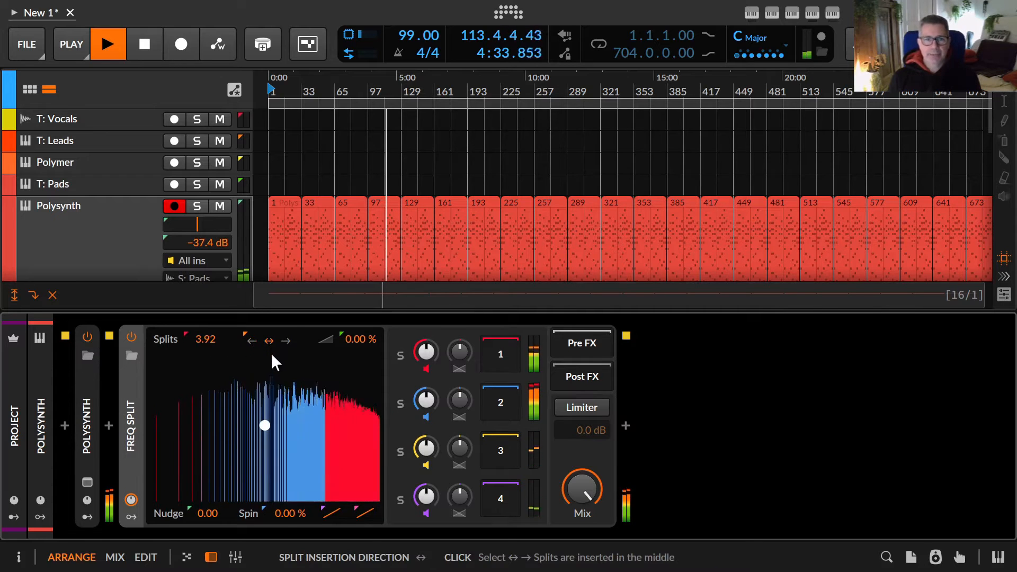
pyautogui.moveTo(208, 339); pyautogui.dragTo(196, 513)
# Try the rightward, leftward and middle split insertion directions, lowering the Splits amount to about 3.84
pyautogui.click(284, 340)
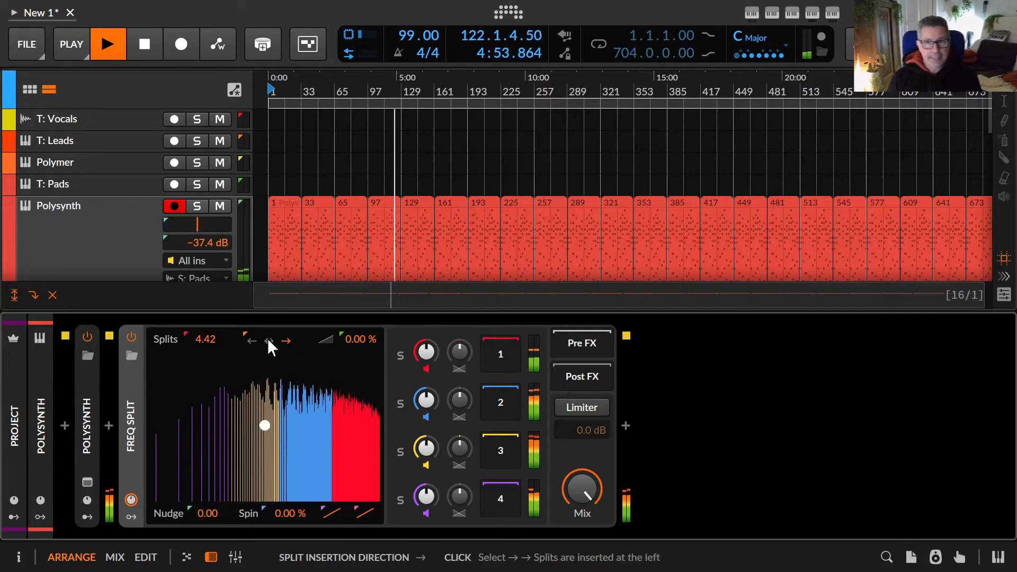
pyautogui.click(250, 341)
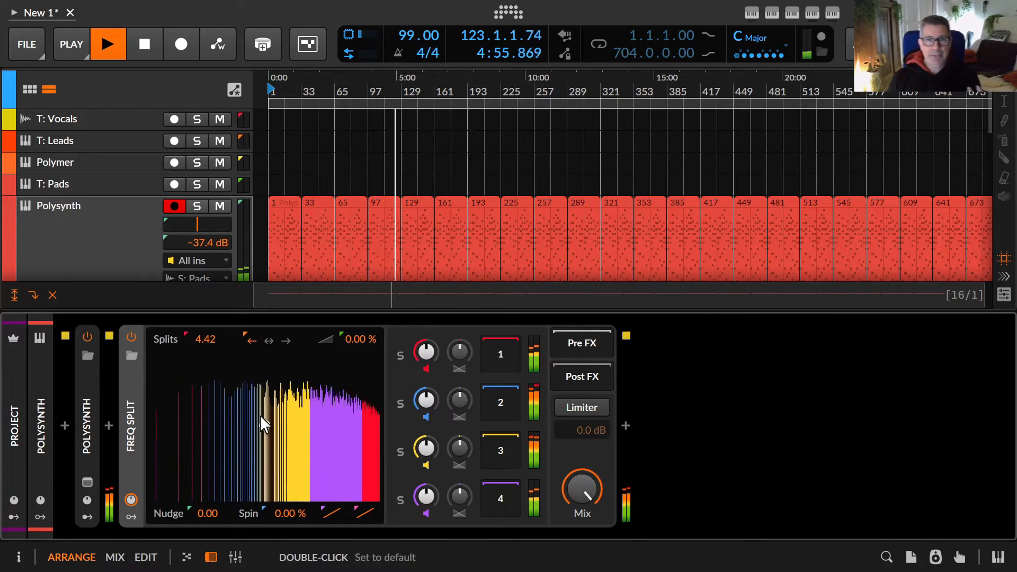
pyautogui.moveTo(207, 339)
pyautogui.mouseDown()
pyautogui.moveTo(207, 189)
pyautogui.moveTo(208, 338)
pyautogui.mouseUp()
pyautogui.click(286, 341)
pyautogui.click(269, 341)
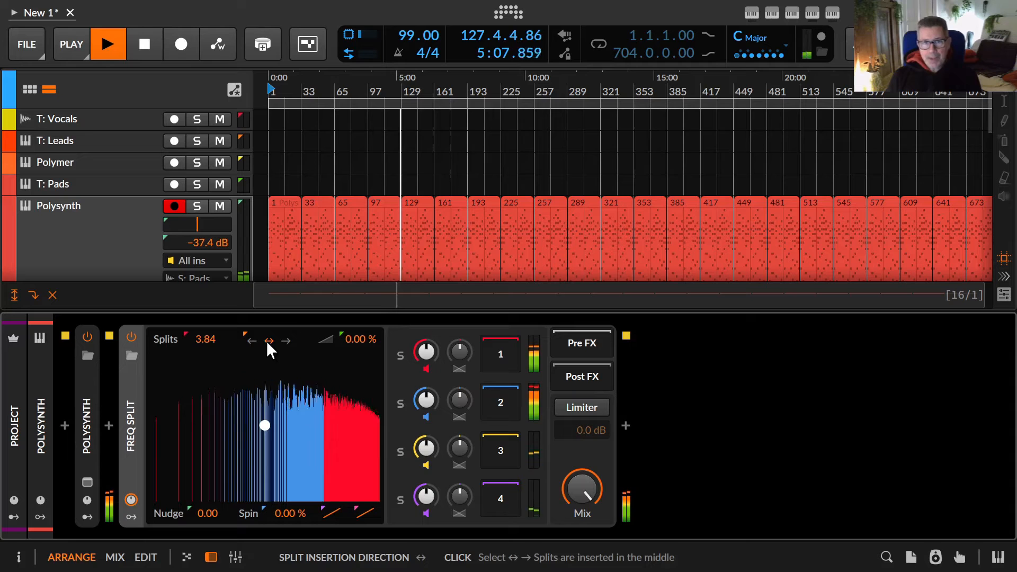
# Set the Splits amount to 4 with the middle insertion direction active
pyautogui.keyDown('ctrl'); pyautogui.click(208, 338); pyautogui.keyUp('ctrl')
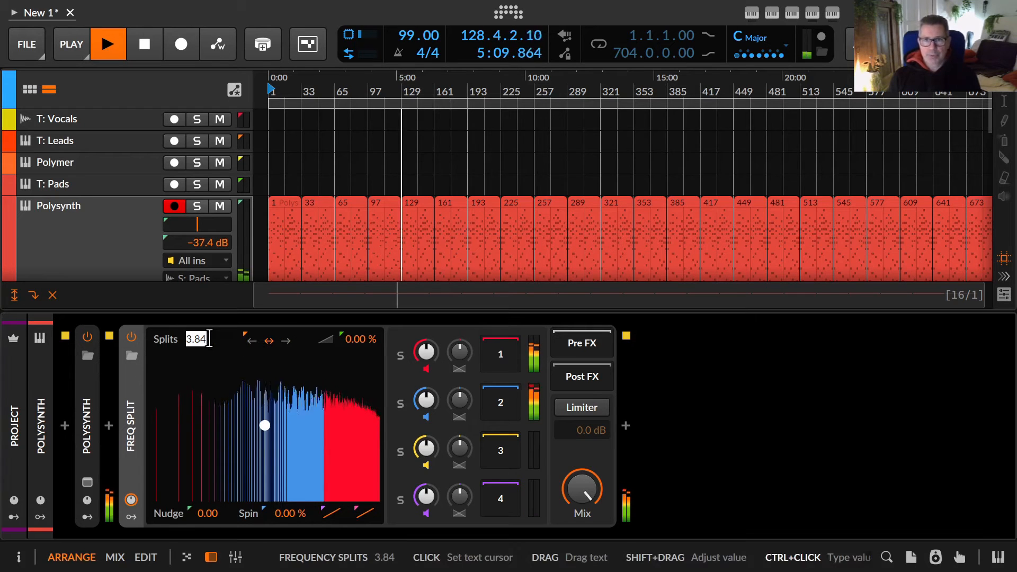
pyautogui.write('4')
pyautogui.press('Return')
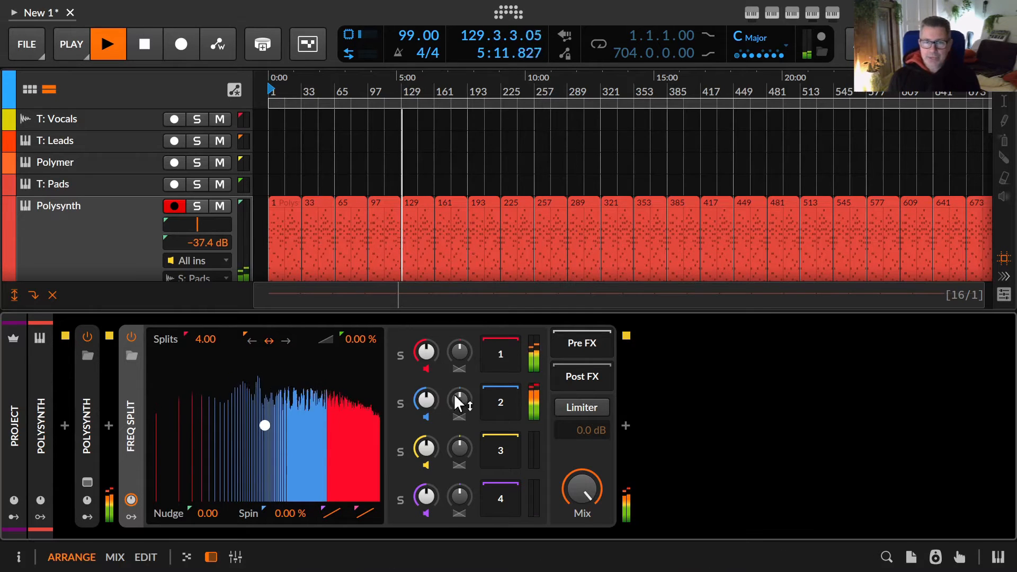
# Try a crossfade amount of about 38.6 %, return it to 0 %, and set the split insertion direction to leftward
pyautogui.moveTo(363, 338)
pyautogui.mouseDown()
pyautogui.moveTo(364, 312)
pyautogui.moveTo(364, 361)
pyautogui.moveTo(358, 295)
pyautogui.moveTo(358, 339)
pyautogui.mouseUp()
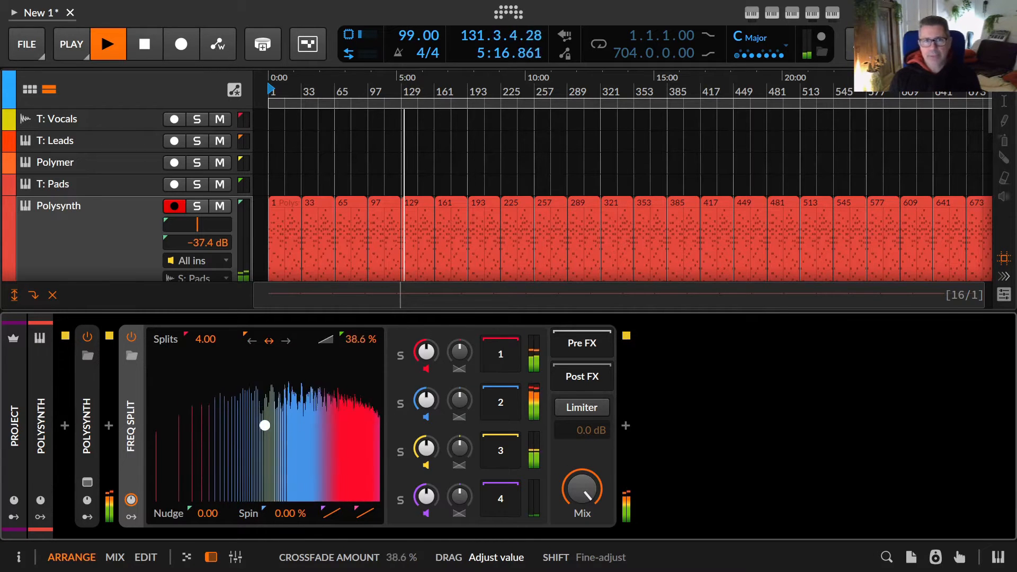
pyautogui.click(251, 340)
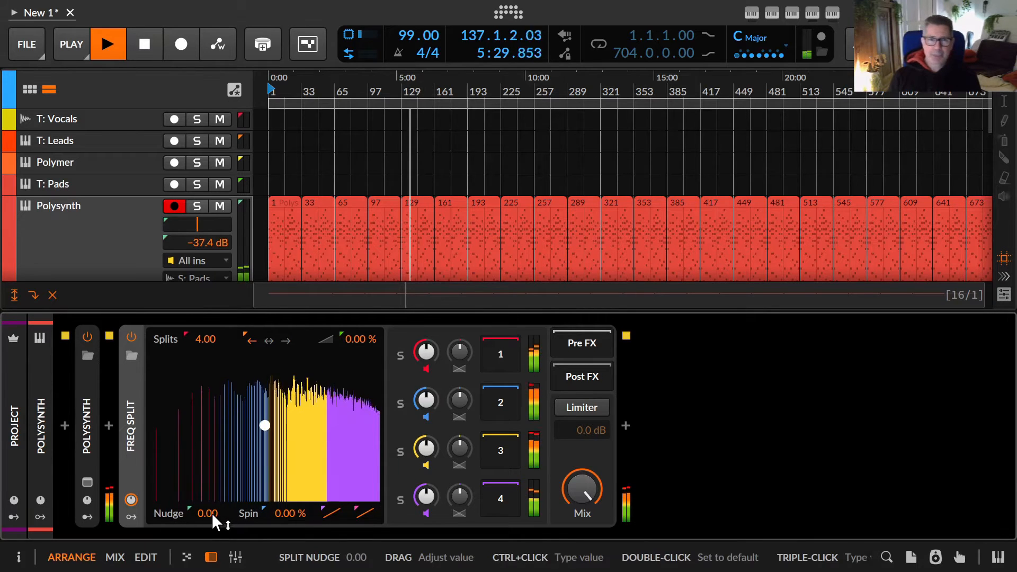
# Try split Nudge amounts of about -2.35, +0.43 and +0.16, and reset Nudge to 0
pyautogui.moveTo(208, 513)
pyautogui.mouseDown()
pyautogui.moveTo(208, 301)
pyautogui.moveTo(207, 571)
pyautogui.moveTo(212, 510)
pyautogui.mouseUp()
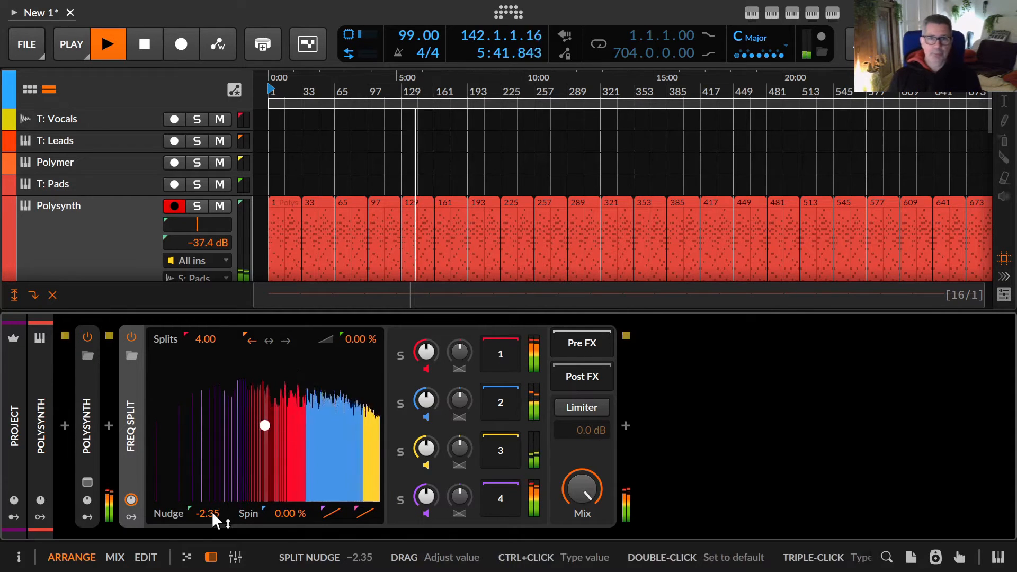
pyautogui.doubleClick(211, 510)
pyautogui.moveTo(209, 510); pyautogui.dragTo(209, 492)
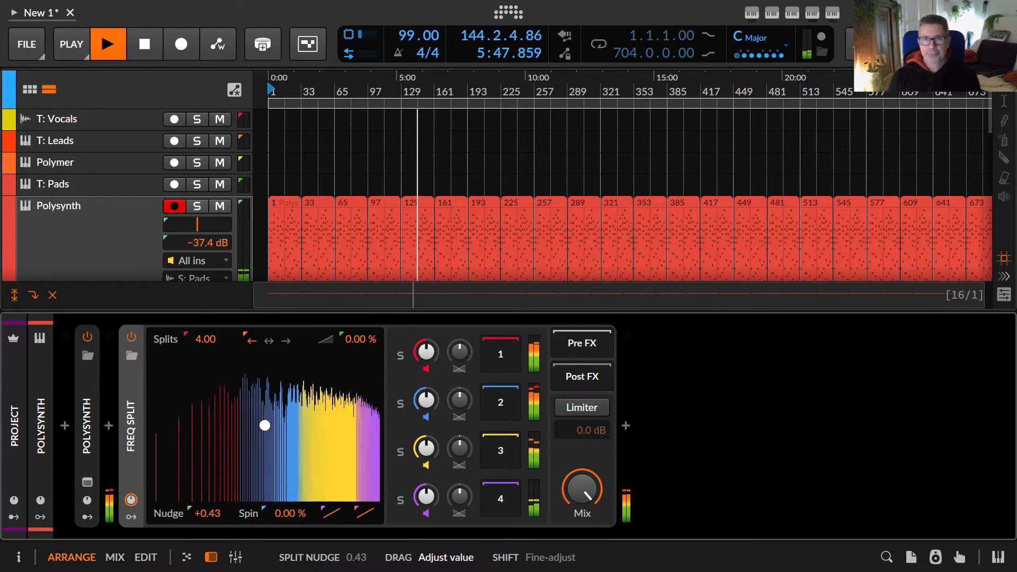
pyautogui.moveTo(208, 513); pyautogui.dragTo(208, 515)
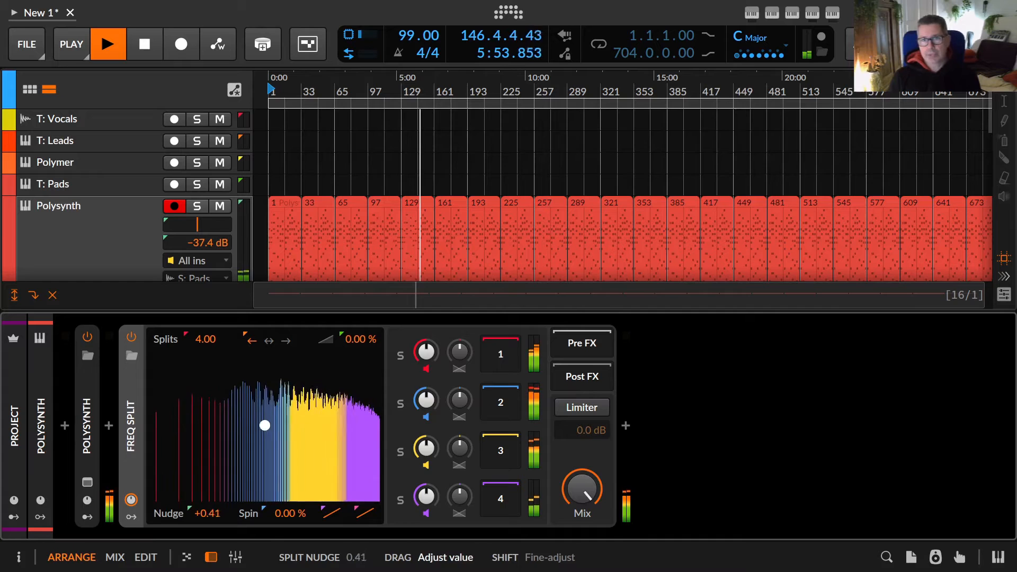
pyautogui.moveTo(265, 425); pyautogui.dragTo(265, 430)
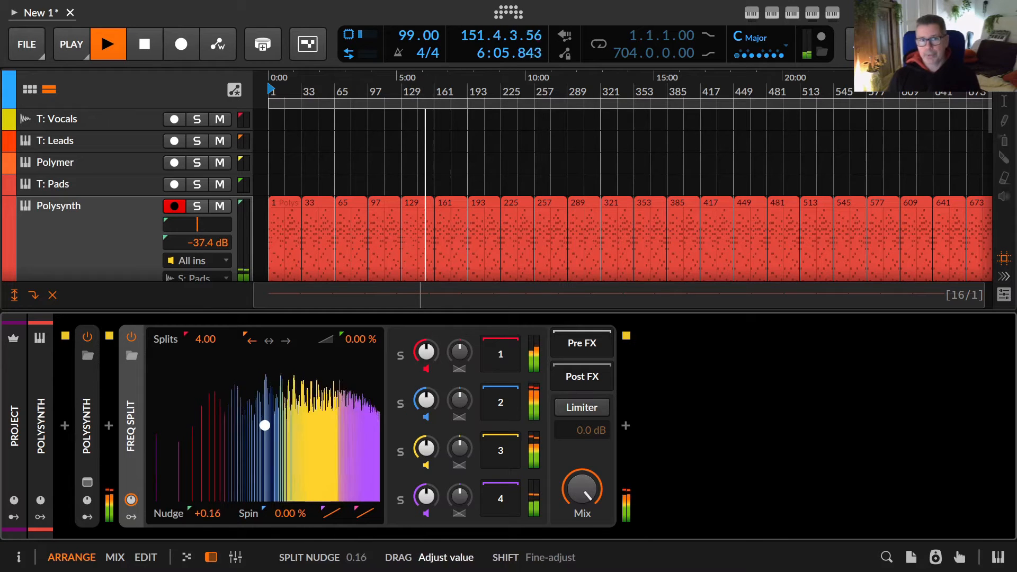
pyautogui.doubleClick(208, 508)
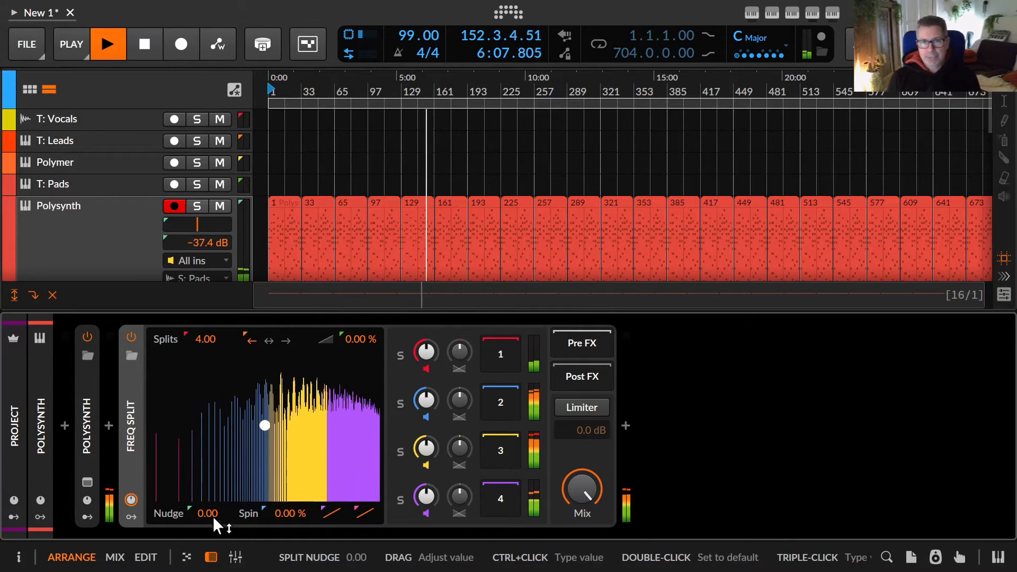
# Try a large positive Nudge, through about +1.87, and return it to its default of 0
pyautogui.moveTo(206, 516); pyautogui.dragTo(206, 312)
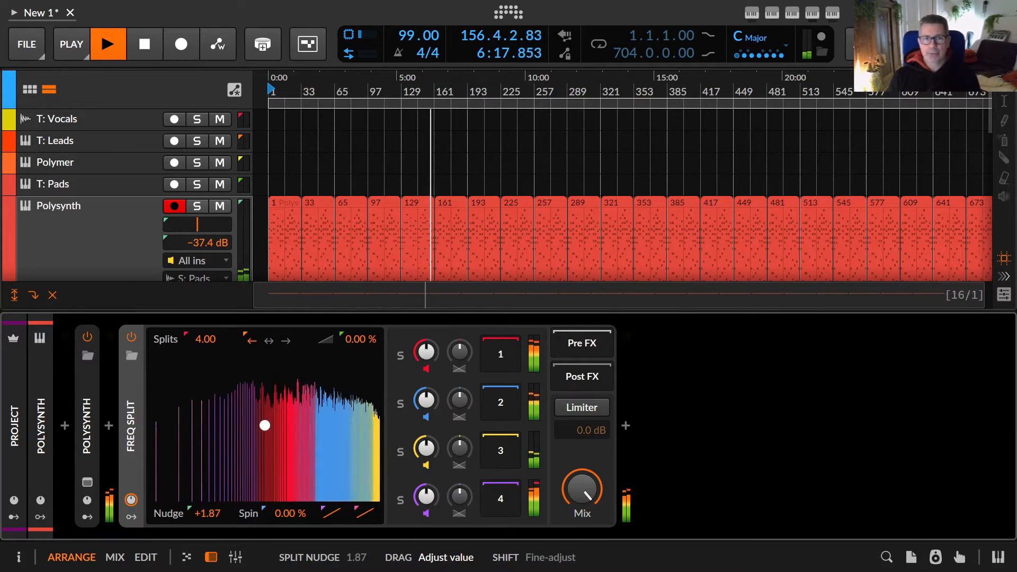
pyautogui.moveTo(206, 416); pyautogui.dragTo(204, 511)
pyautogui.doubleClick(204, 512)
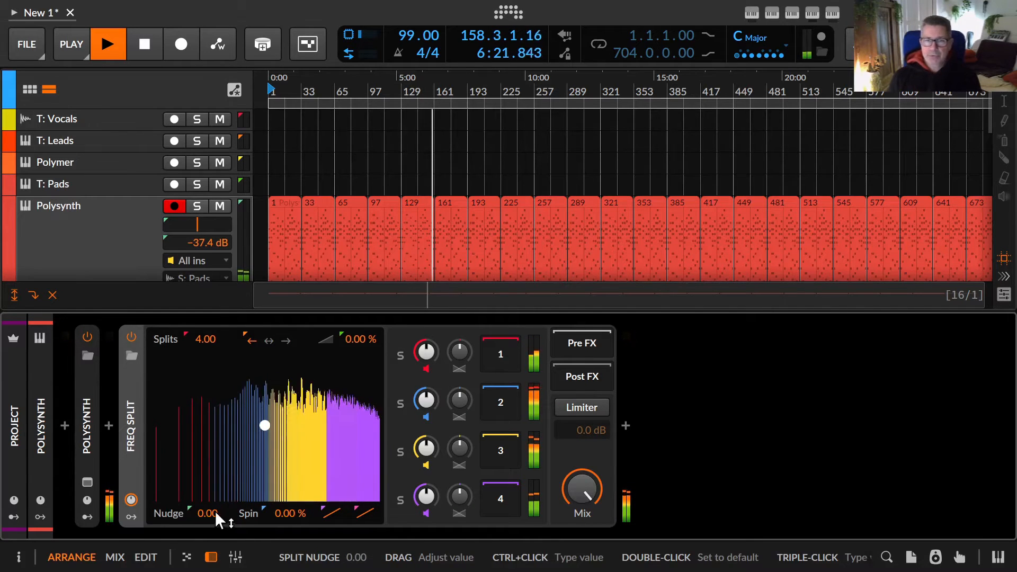
# Try varying the split Spin amount and reset it to 0 %
pyautogui.moveTo(275, 511)
pyautogui.mouseDown()
pyautogui.moveTo(276, 544)
pyautogui.moveTo(275, 478)
pyautogui.moveTo(283, 517)
pyautogui.moveTo(284, 476)
pyautogui.moveTo(279, 514)
pyautogui.mouseUp()
pyautogui.doubleClick(284, 512)
pyautogui.doubleClick(278, 514)
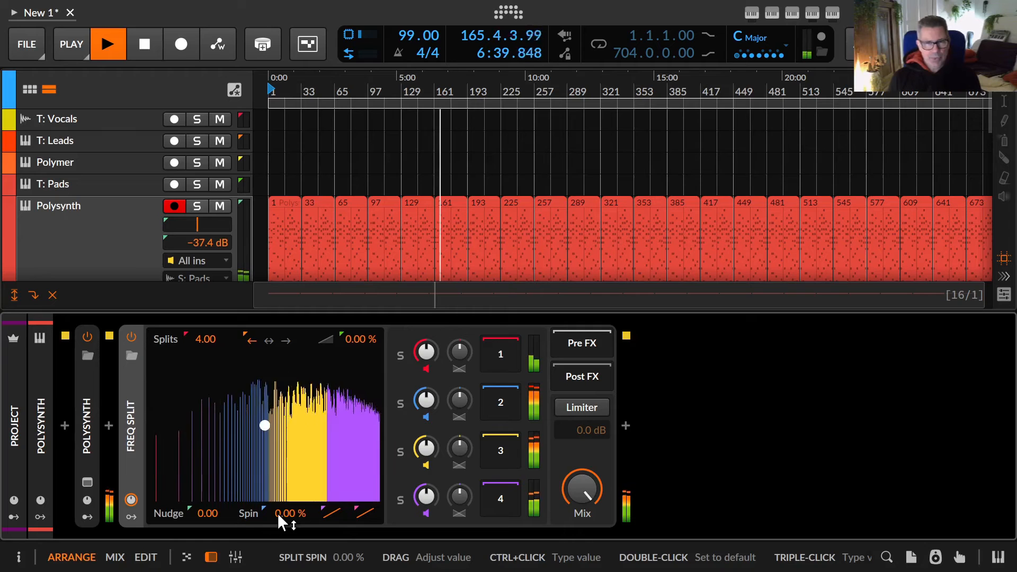
# Try a Spin of 10 % combined with Nudge amounts of about +0.09 and +0.25, and reset both to 0
pyautogui.click(206, 514)
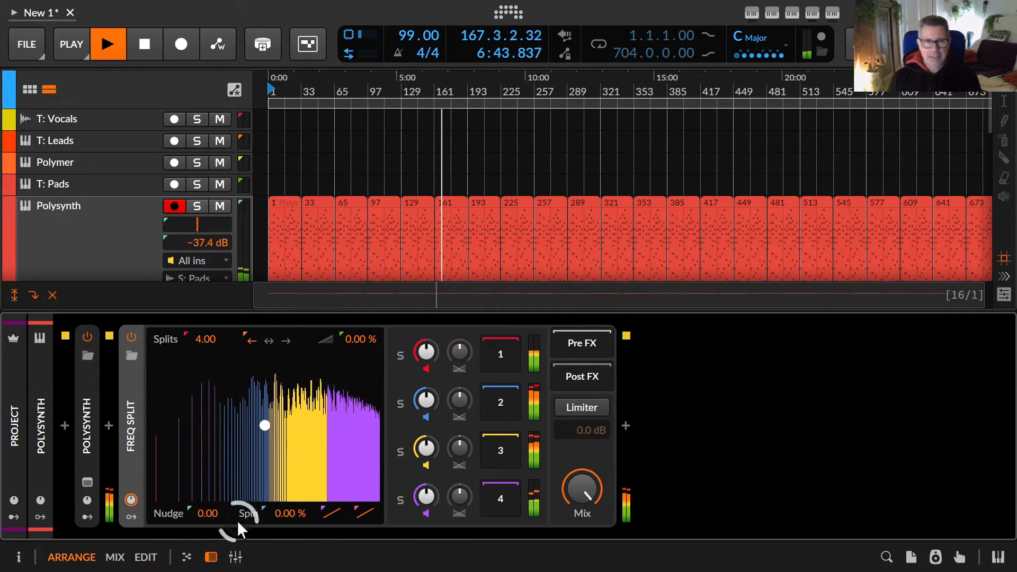
pyautogui.moveTo(285, 518); pyautogui.dragTo(284, 514)
pyautogui.moveTo(209, 514); pyautogui.dragTo(209, 500)
pyautogui.moveTo(274, 513)
pyautogui.mouseDown()
pyautogui.moveTo(274, 498)
pyautogui.moveTo(274, 512)
pyautogui.mouseUp()
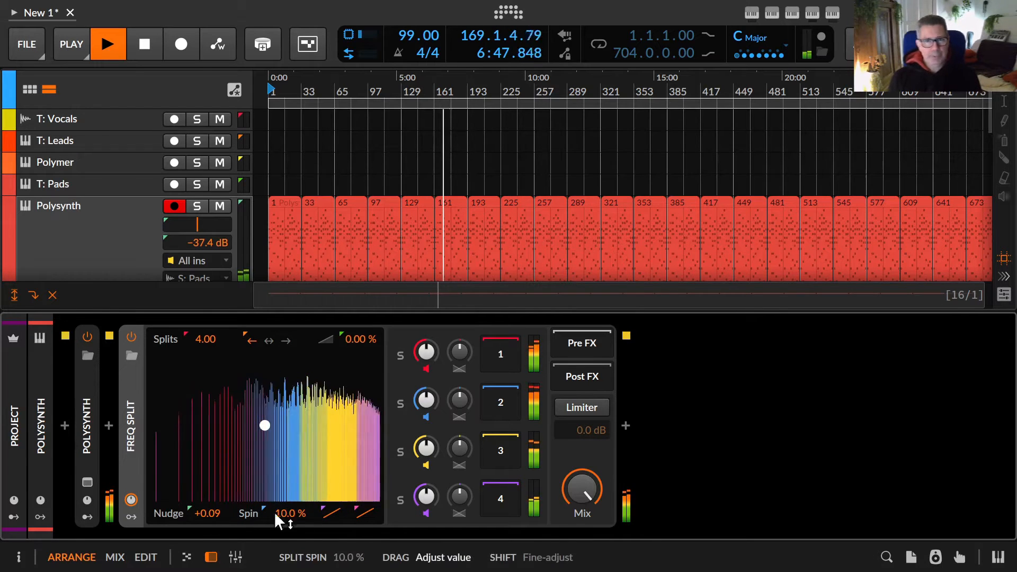
pyautogui.moveTo(213, 513); pyautogui.dragTo(209, 507)
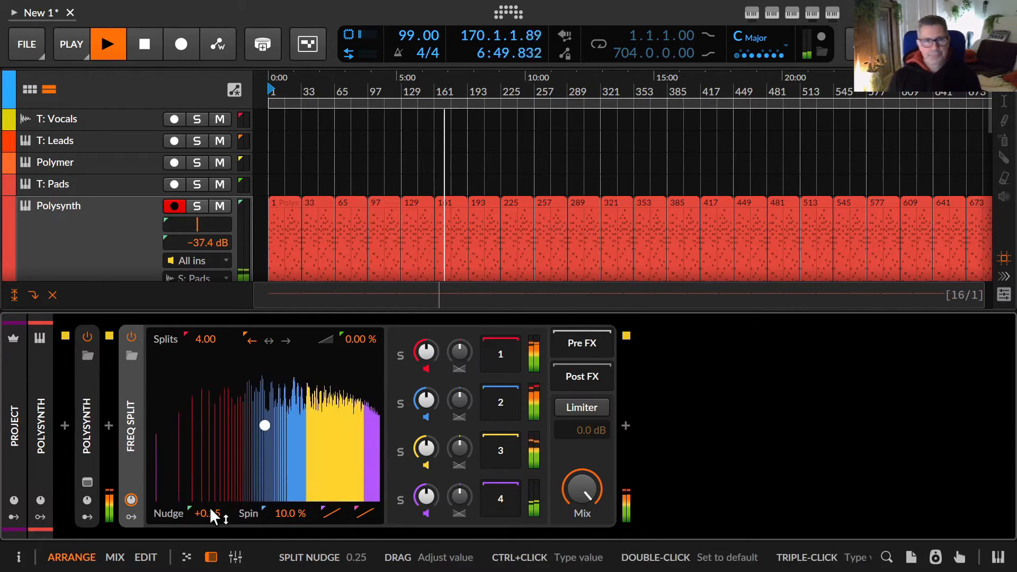
pyautogui.doubleClick(209, 507)
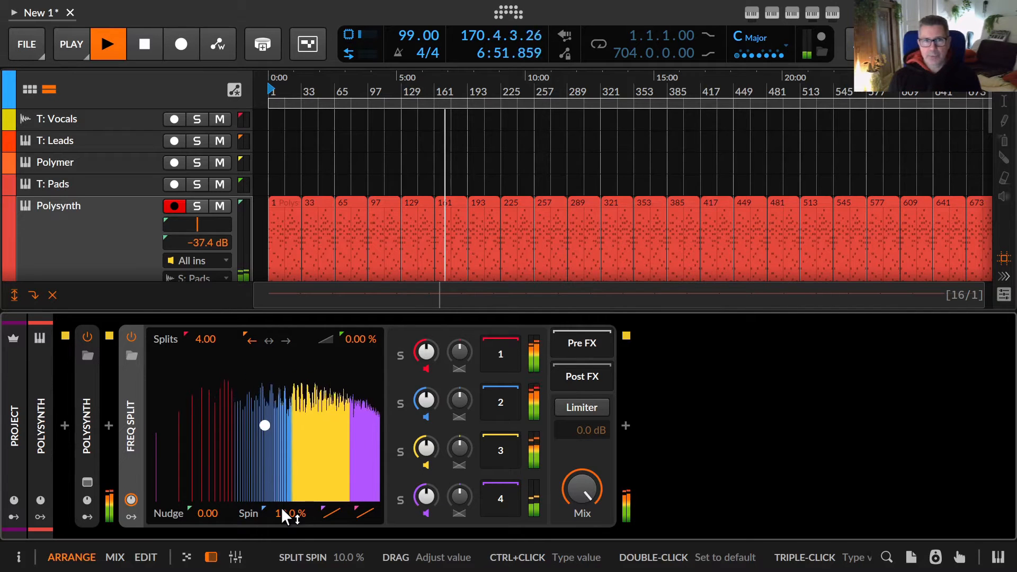
pyautogui.doubleClick(280, 507)
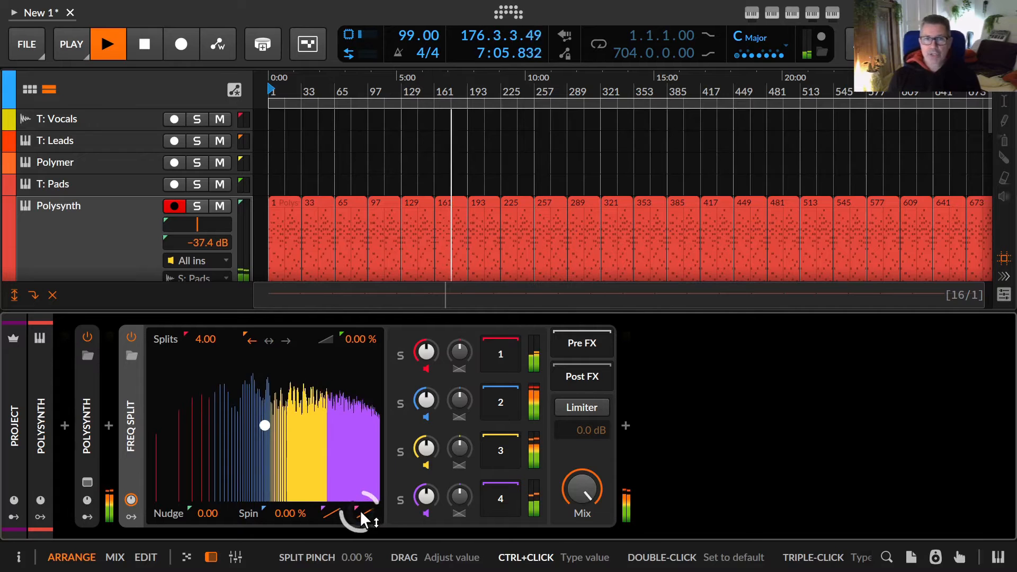
# Try a split Bend of -100 % and a split Pinch of about -25.1 %, resetting each to 0 %
pyautogui.moveTo(330, 509); pyautogui.dragTo(330, 554)
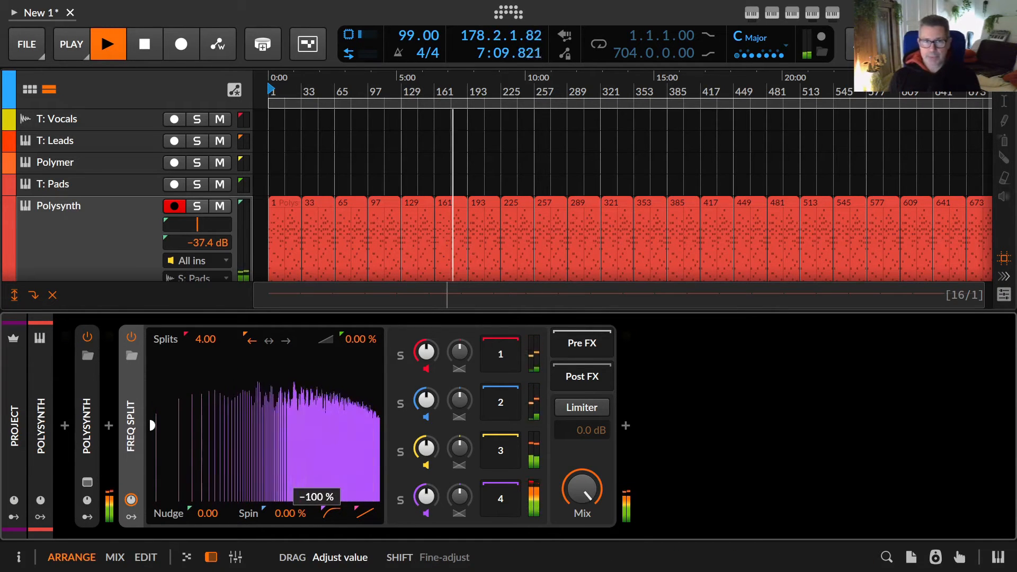
pyautogui.doubleClick(330, 510)
pyautogui.moveTo(360, 510)
pyautogui.mouseDown()
pyautogui.moveTo(360, 461)
pyautogui.moveTo(360, 552)
pyautogui.moveTo(360, 518)
pyautogui.mouseUp()
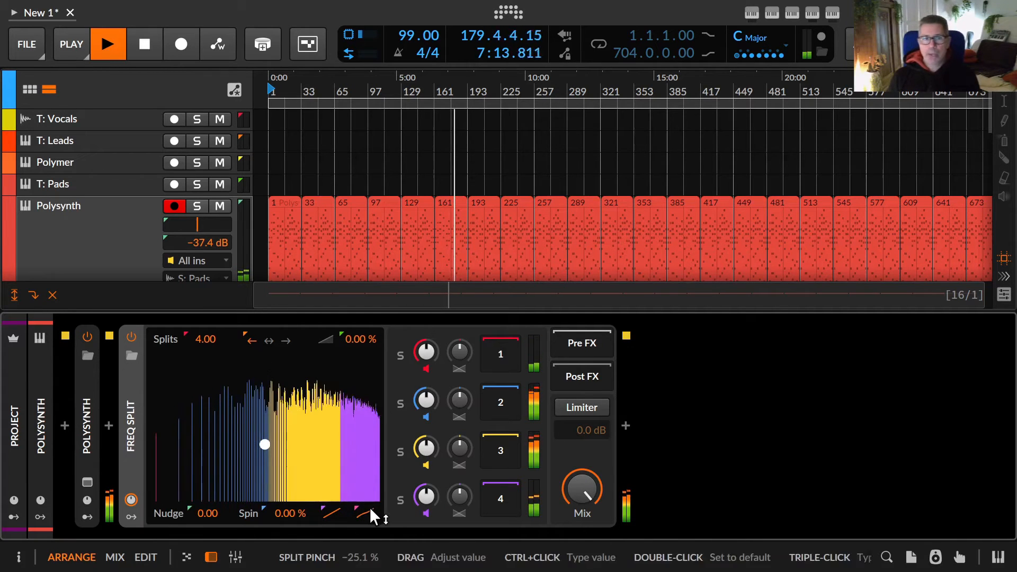
pyautogui.doubleClick(371, 511)
pyautogui.moveTo(267, 444)
pyautogui.mouseDown()
pyautogui.moveTo(277, 411)
pyautogui.moveTo(313, 452)
pyautogui.moveTo(270, 427)
pyautogui.mouseUp()
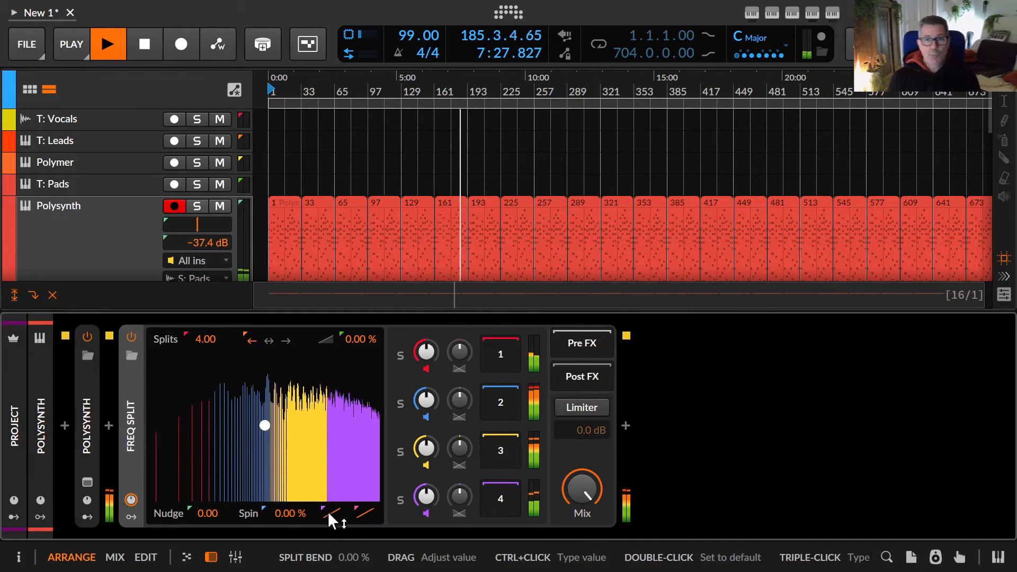
# Try a strong positive Bend and a Pinch of about -11.4 %, vary Pinch in the spectrum display, and return both to 0 %
pyautogui.moveTo(329, 513); pyautogui.dragTo(329, 432)
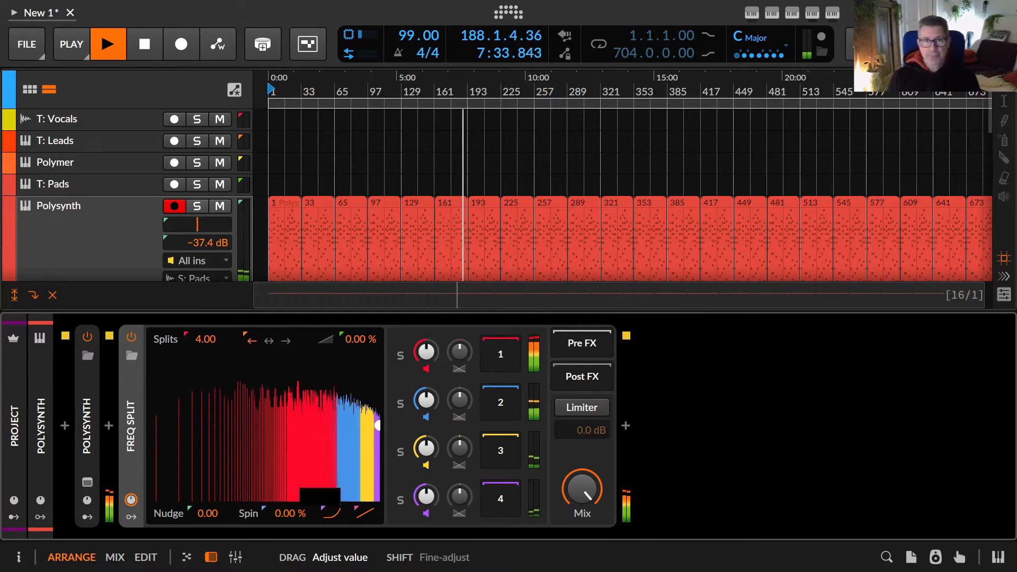
pyautogui.moveTo(330, 429); pyautogui.dragTo(364, 517)
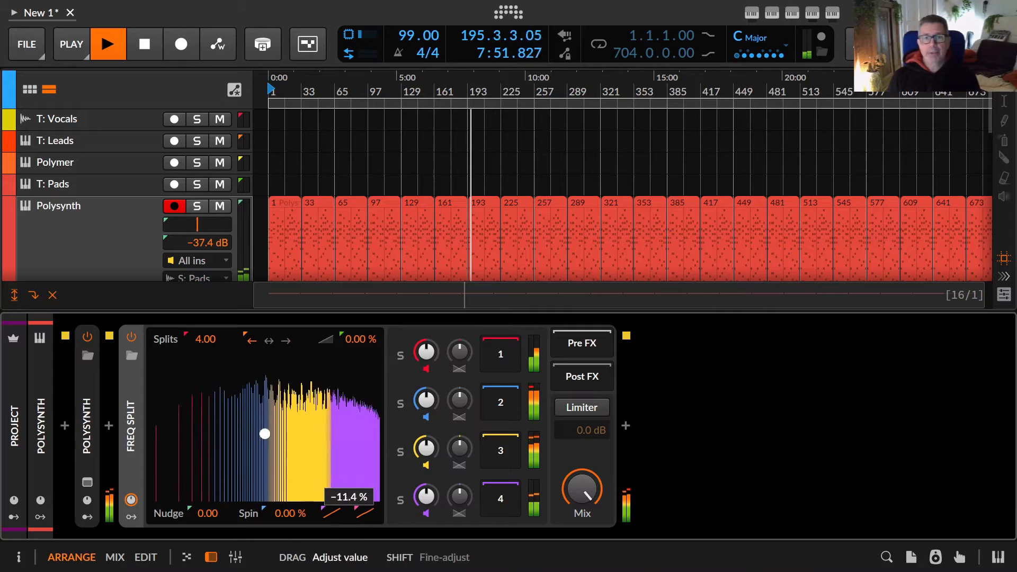
pyautogui.moveTo(265, 420); pyautogui.dragTo(265, 351)
pyautogui.moveTo(265, 423); pyautogui.dragTo(265, 352)
pyautogui.moveTo(265, 422)
pyautogui.mouseDown()
pyautogui.moveTo(265, 445)
pyautogui.moveTo(265, 352)
pyautogui.moveTo(265, 494)
pyautogui.moveTo(265, 392)
pyautogui.moveTo(265, 484)
pyautogui.moveTo(265, 405)
pyautogui.moveTo(265, 425)
pyautogui.mouseUp()
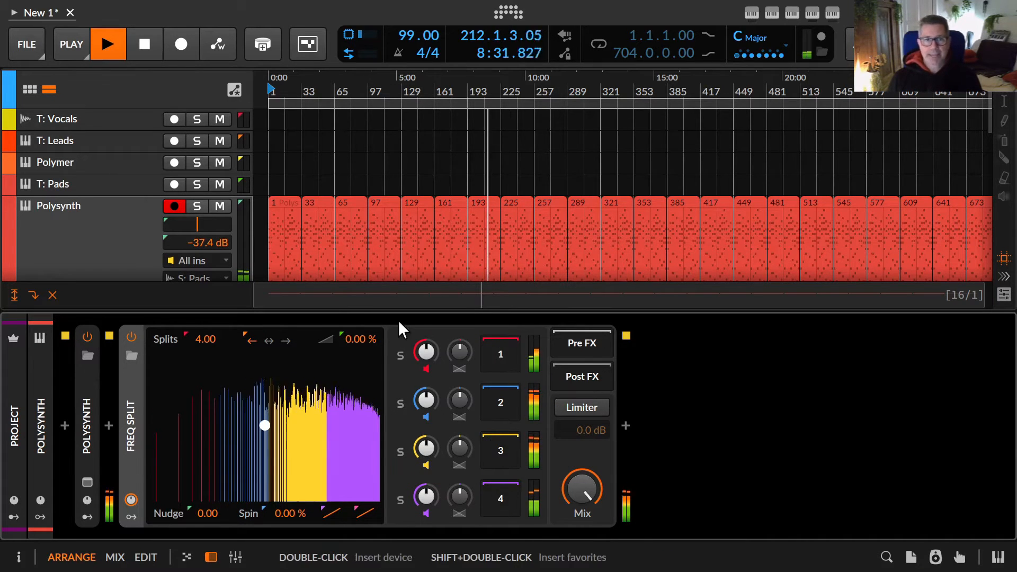
# Solo bands 1, 2, 3 and 4 one after another, solo band 1 again, and switch soloing off
pyautogui.click(400, 354)
pyautogui.click(401, 404)
pyautogui.click(401, 452)
pyautogui.click(400, 499)
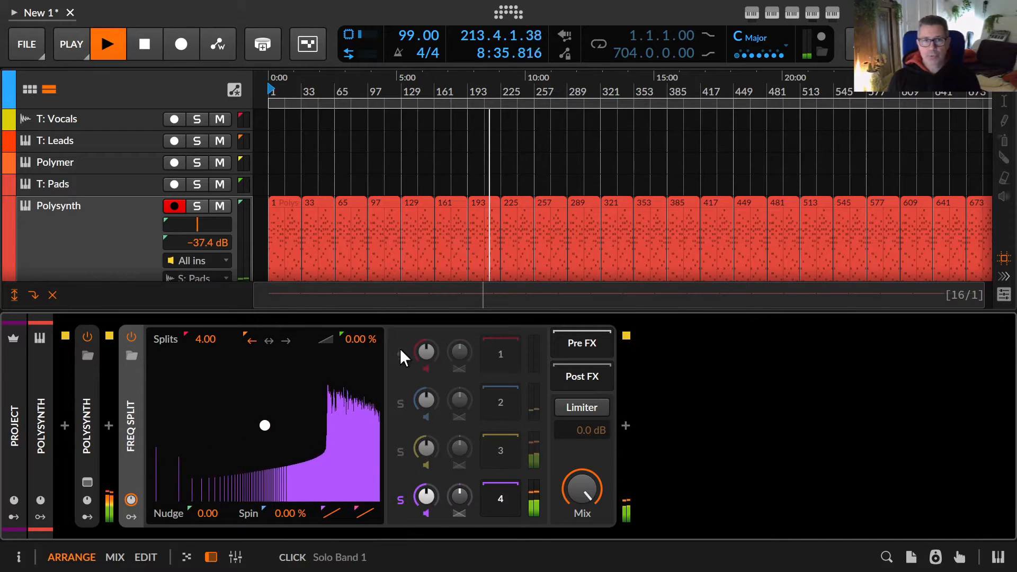
pyautogui.click(400, 354)
pyautogui.click(402, 356)
# Try adjusting band 1's volume and panning, and reset both to their defaults
pyautogui.moveTo(424, 353); pyautogui.dragTo(456, 350)
pyautogui.doubleClick(422, 355)
pyautogui.doubleClick(457, 352)
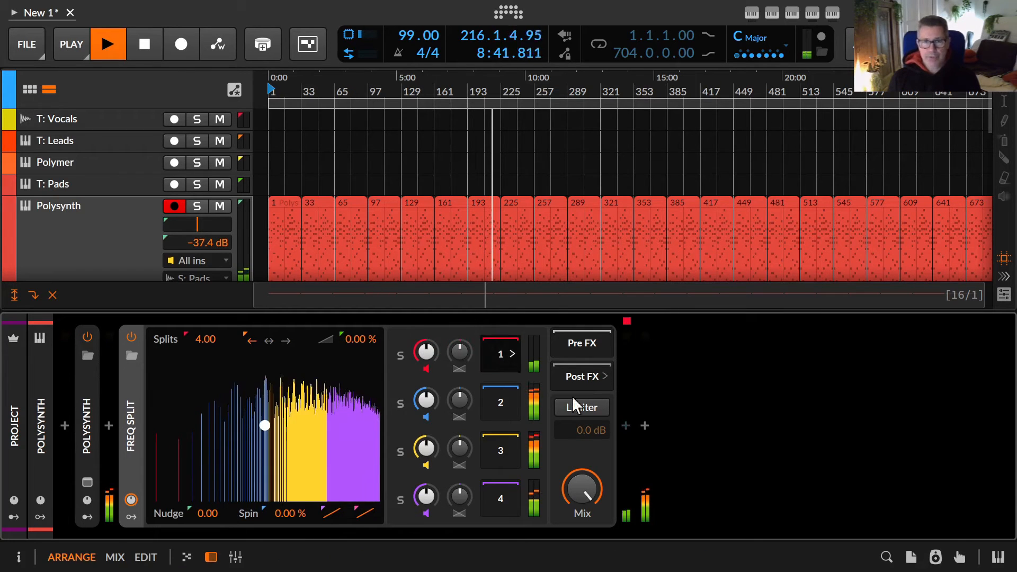
# Browse devices for the band 1 chain and the Pre FX chain, searching for "rever", and cancel both insertions
pyautogui.click(624, 425)
pyautogui.click(860, 296)
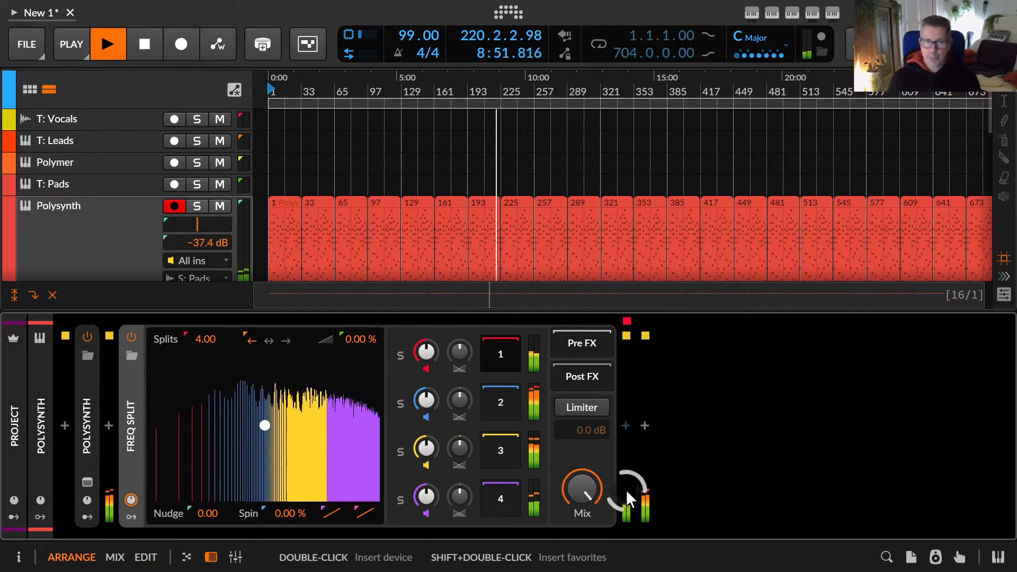
pyautogui.click(576, 348)
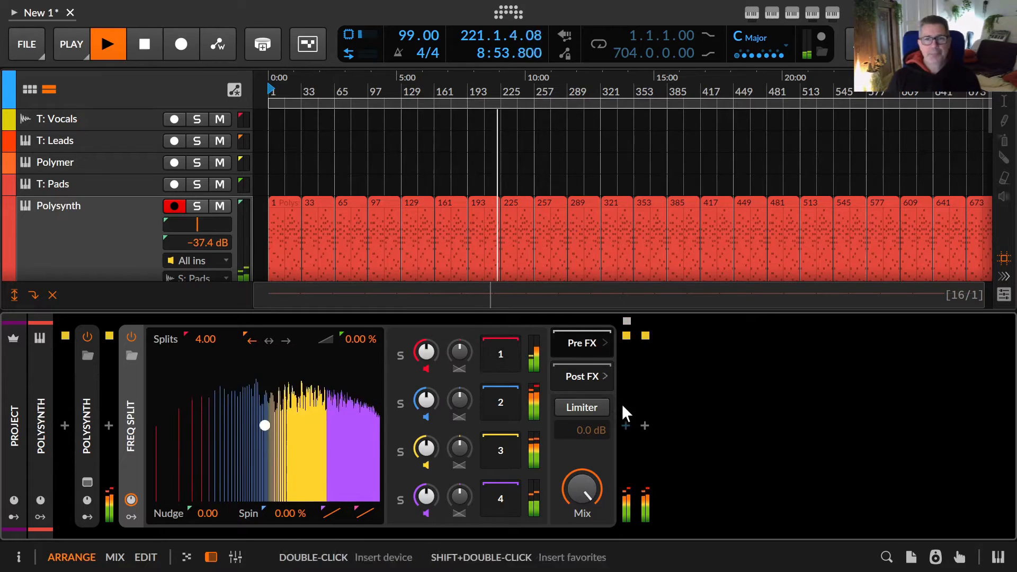
pyautogui.click(625, 425)
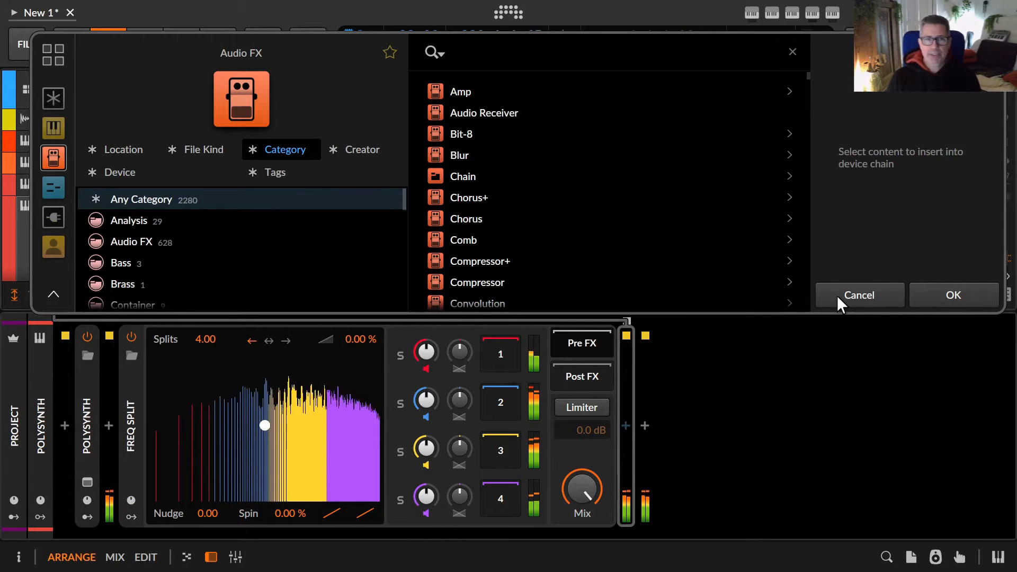
pyautogui.write('rever')
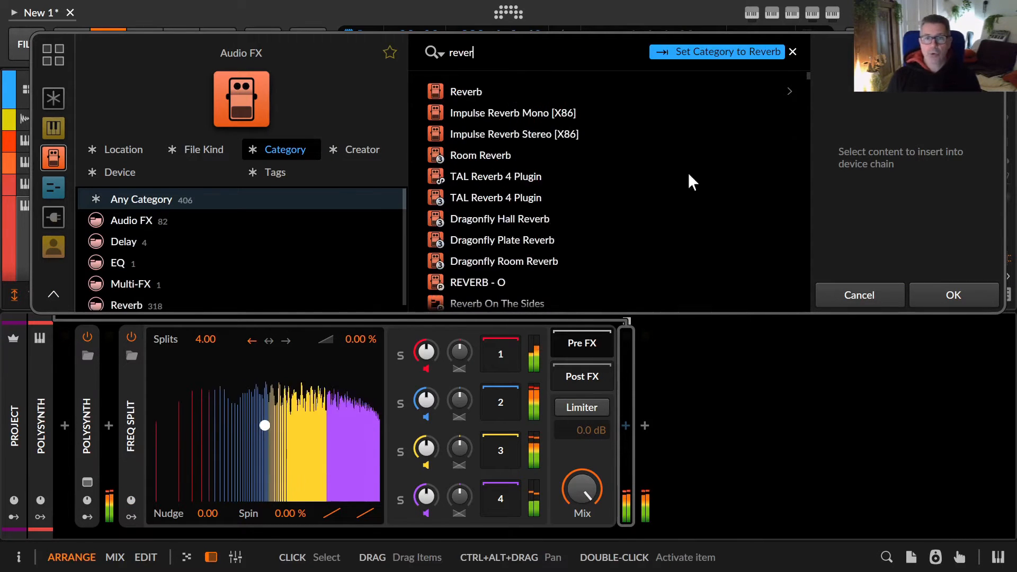
pyautogui.click(850, 295)
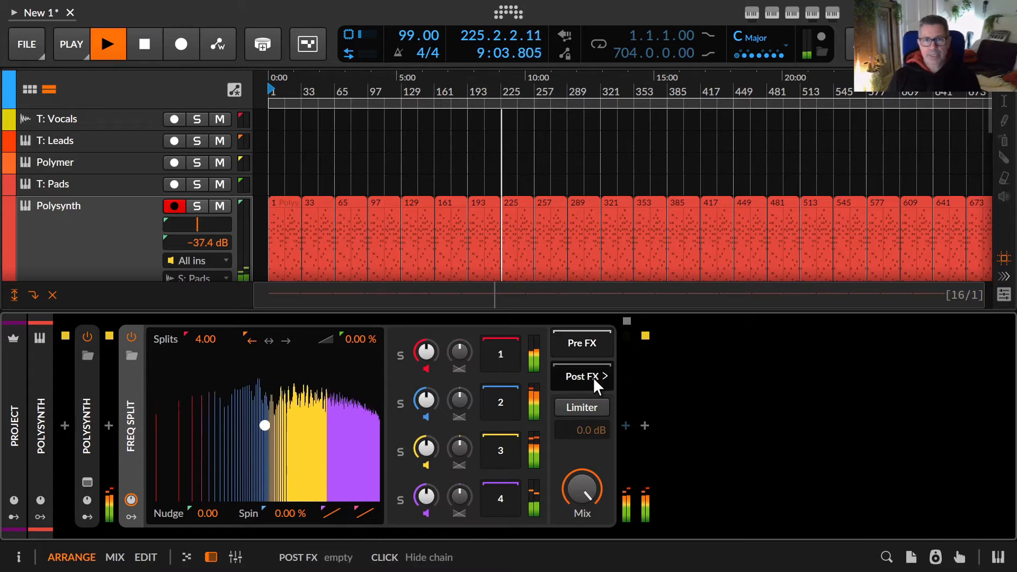
pyautogui.click(627, 425)
pyautogui.press('Escape')
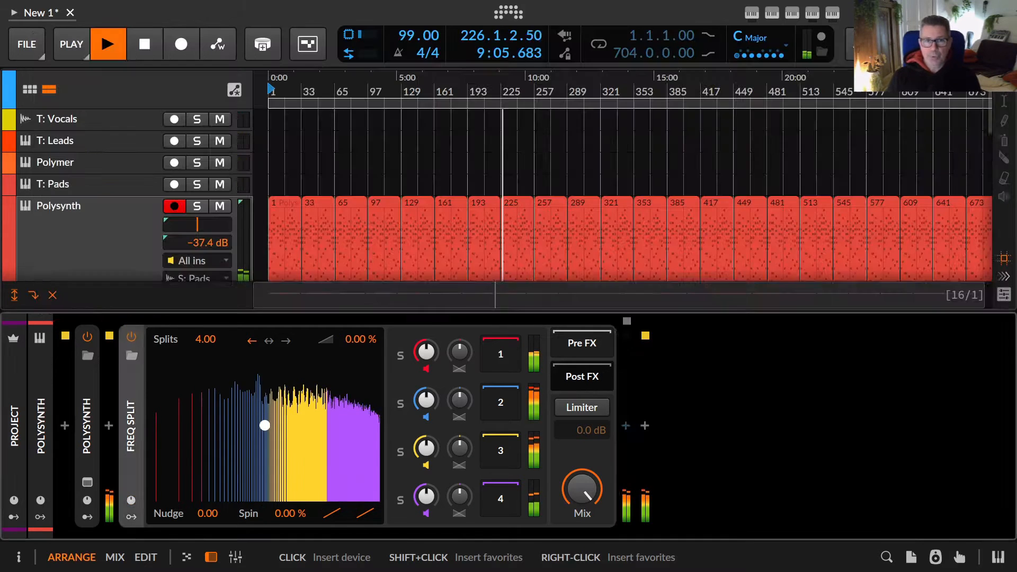
pyautogui.press('e')
pyautogui.press('d')
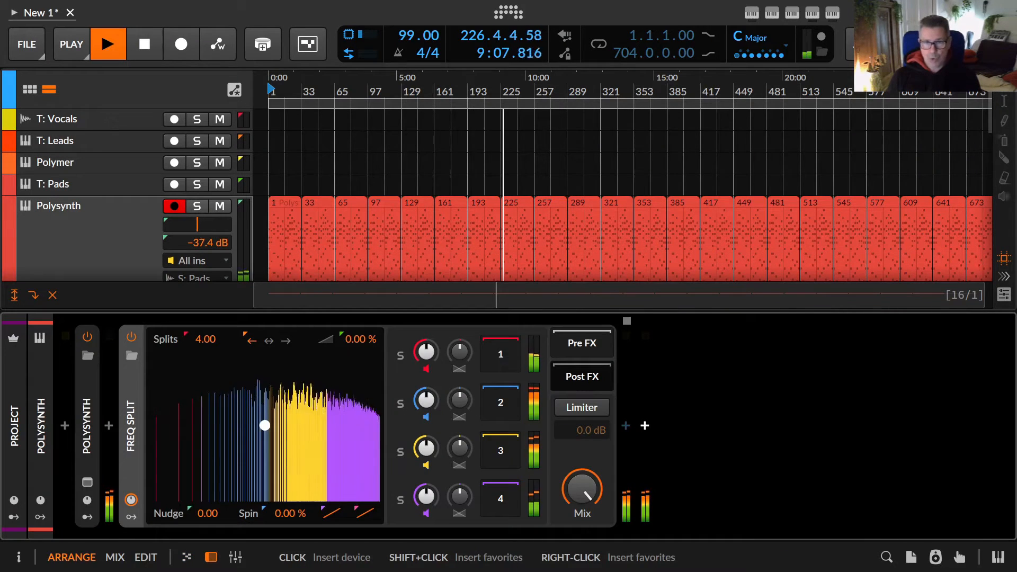
# Find Reverb by searching for "rever", insert it into the Post FX chain, and hide that chain
pyautogui.click(624, 421)
pyautogui.write('rever')
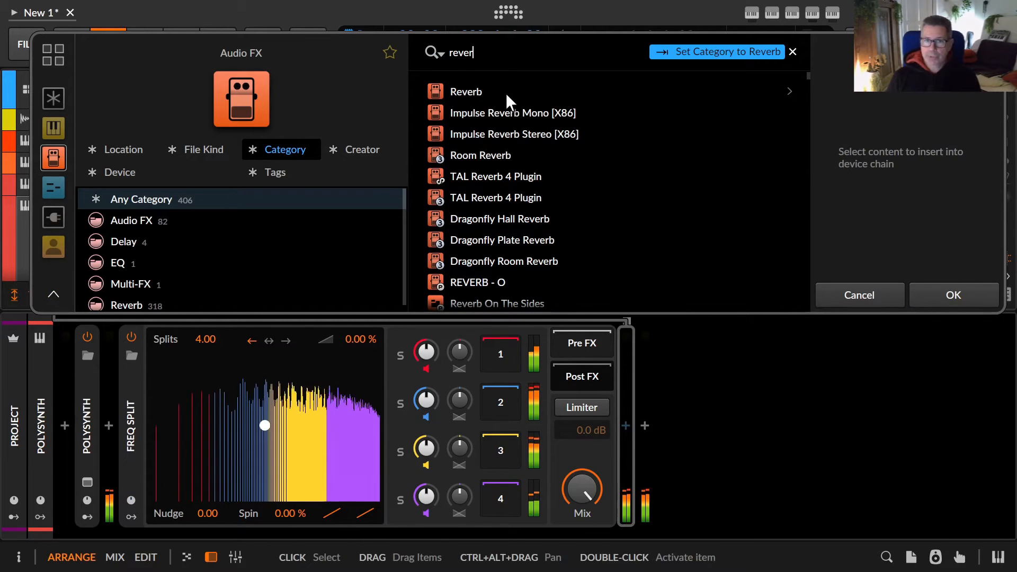
pyautogui.doubleClick(507, 91)
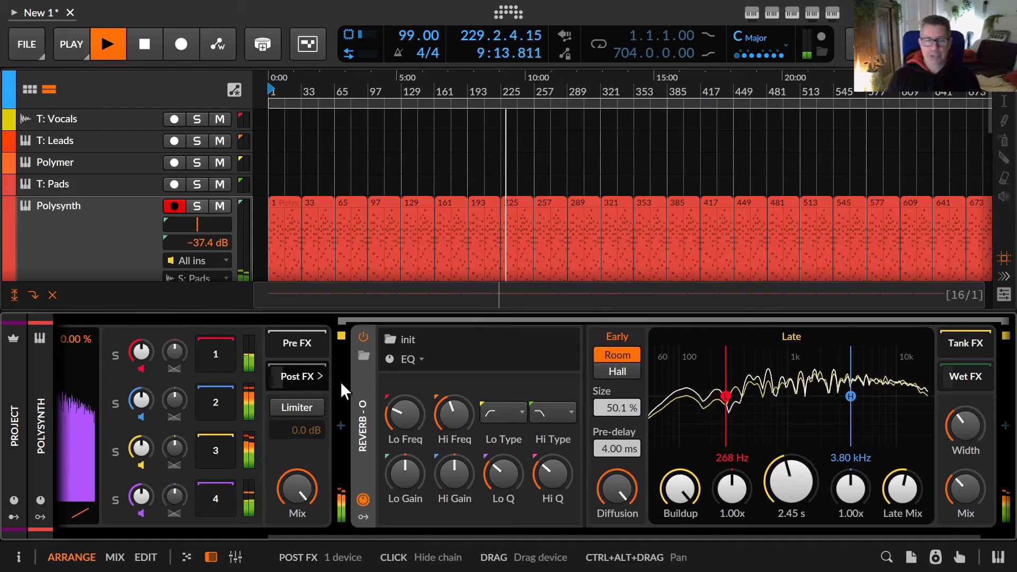
pyautogui.click(307, 374)
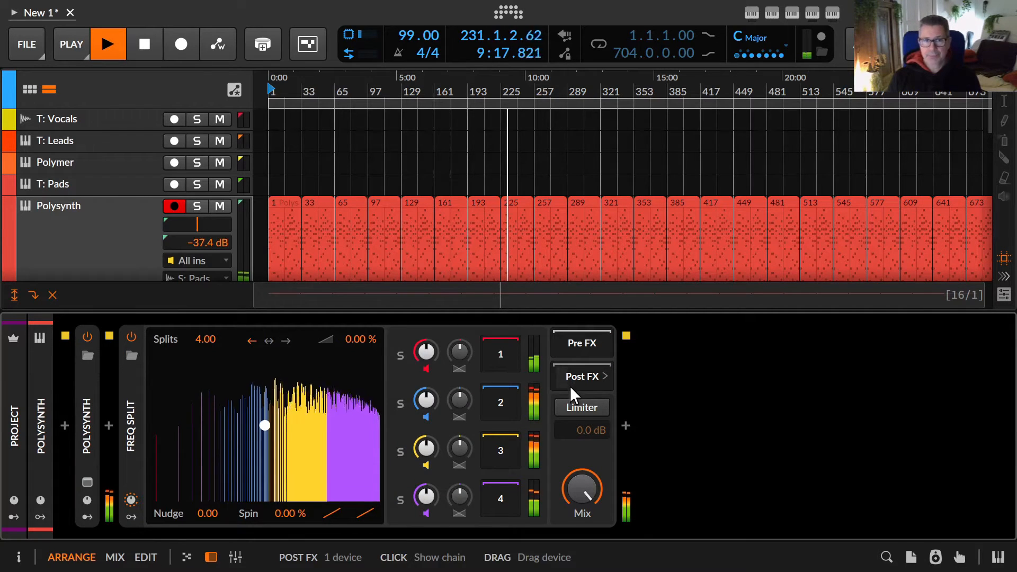
# Enable the spectral limiter, adjust its threshold in the spectrum display, and toggle it repeatedly to compare the sound
pyautogui.click(587, 408)
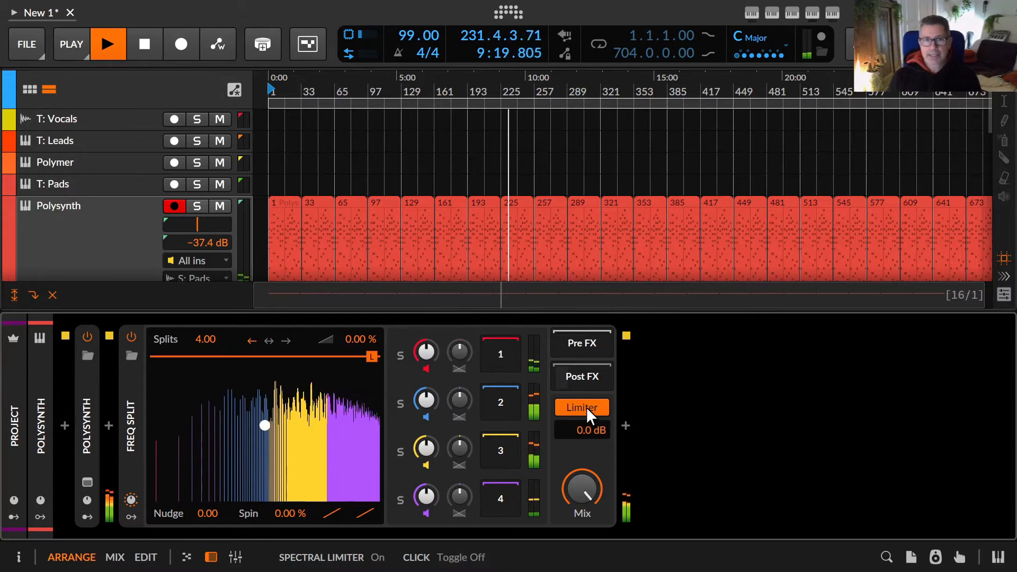
pyautogui.moveTo(375, 360)
pyautogui.mouseDown()
pyautogui.moveTo(393, 470)
pyautogui.moveTo(386, 367)
pyautogui.mouseUp()
pyautogui.click(585, 406)
pyautogui.click(587, 403)
pyautogui.click(587, 404)
pyautogui.click(587, 404)
pyautogui.click(587, 403)
pyautogui.click(587, 404)
pyautogui.click(588, 404)
# Try a limiter threshold of about +3.7 dB, reset it to 0.0 dB, and switch the limiter off
pyautogui.moveTo(587, 421); pyautogui.dragTo(586, 422)
pyautogui.click(587, 408)
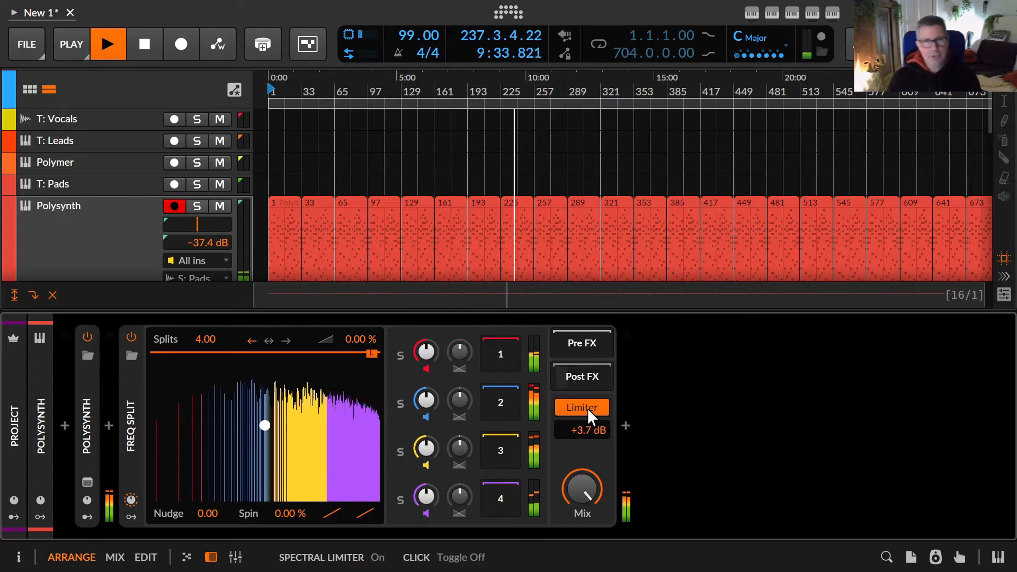
pyautogui.doubleClick(586, 425)
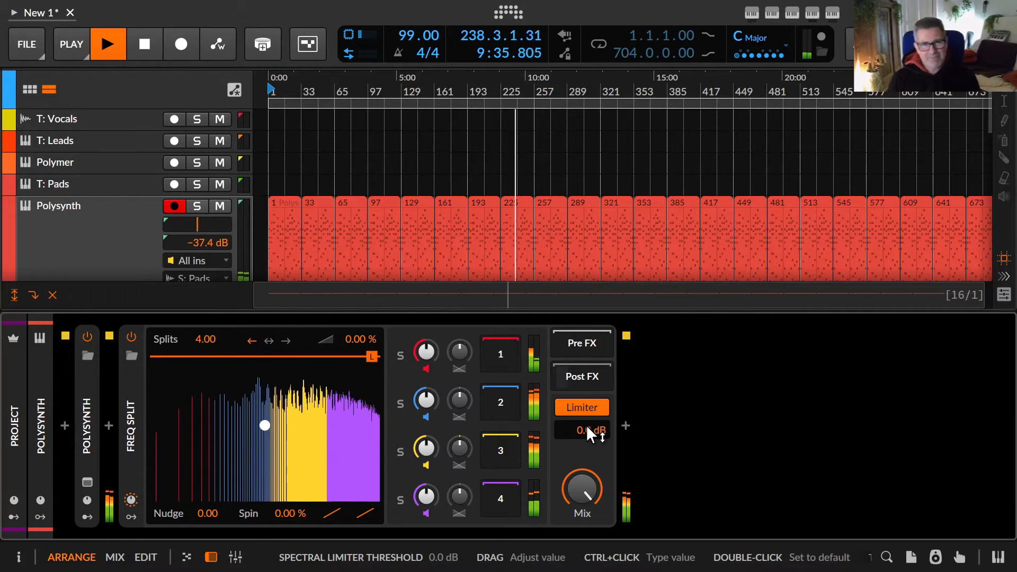
pyautogui.click(581, 408)
# Try a reduced Mix and a limiter threshold of -44.5 dB, reset both controls, and switch the limiter off
pyautogui.moveTo(583, 483)
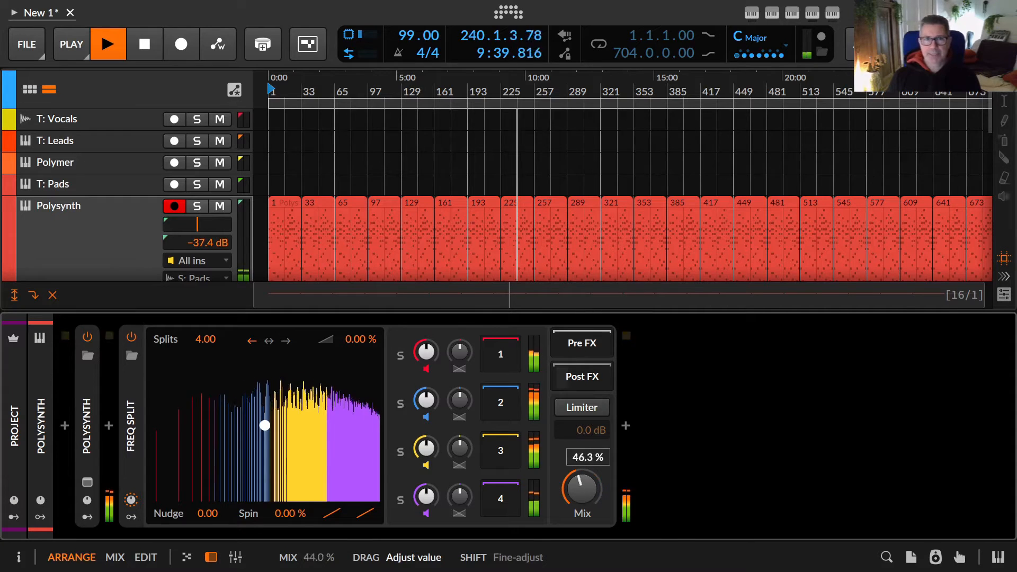
pyautogui.moveTo(582, 487); pyautogui.dragTo(582, 492)
pyautogui.click(582, 407)
pyautogui.moveTo(582, 430); pyautogui.dragTo(583, 509)
pyautogui.doubleClick(583, 488)
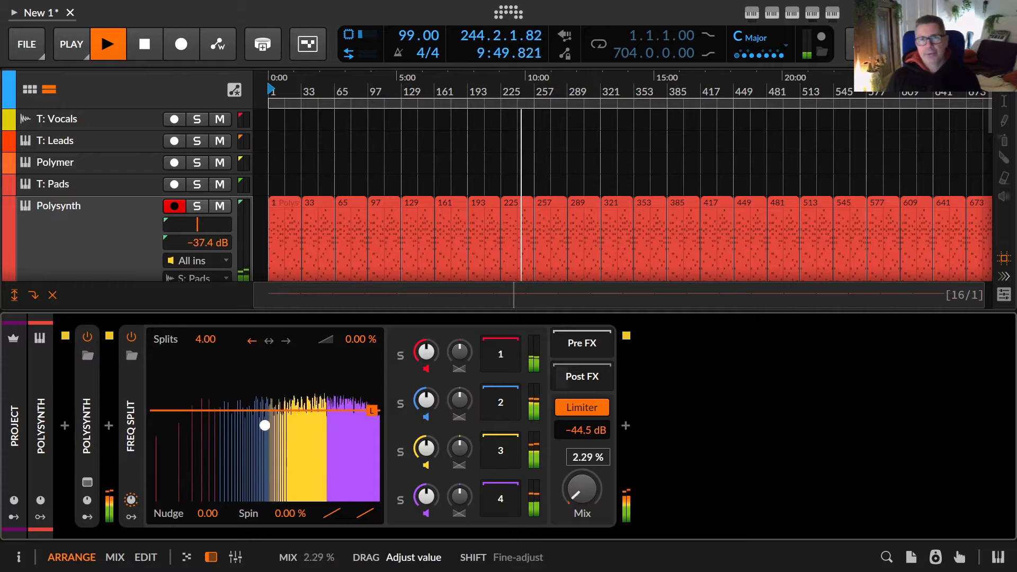
pyautogui.doubleClick(576, 430)
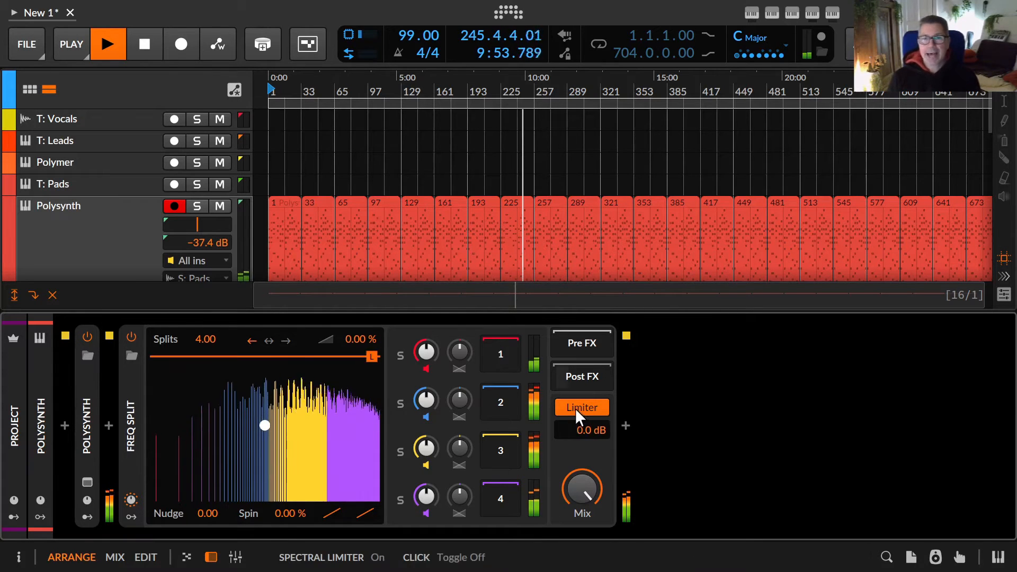
pyautogui.click(575, 408)
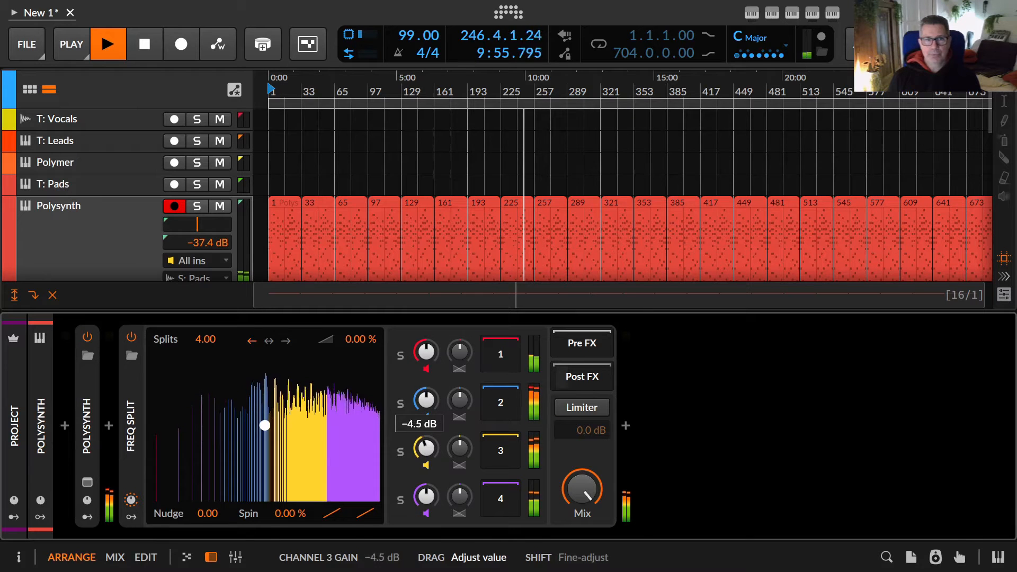
# Try lowering the band 3 gain to about -27.9 dB and raise it again
pyautogui.moveTo(426, 448); pyautogui.dragTo(426, 466)
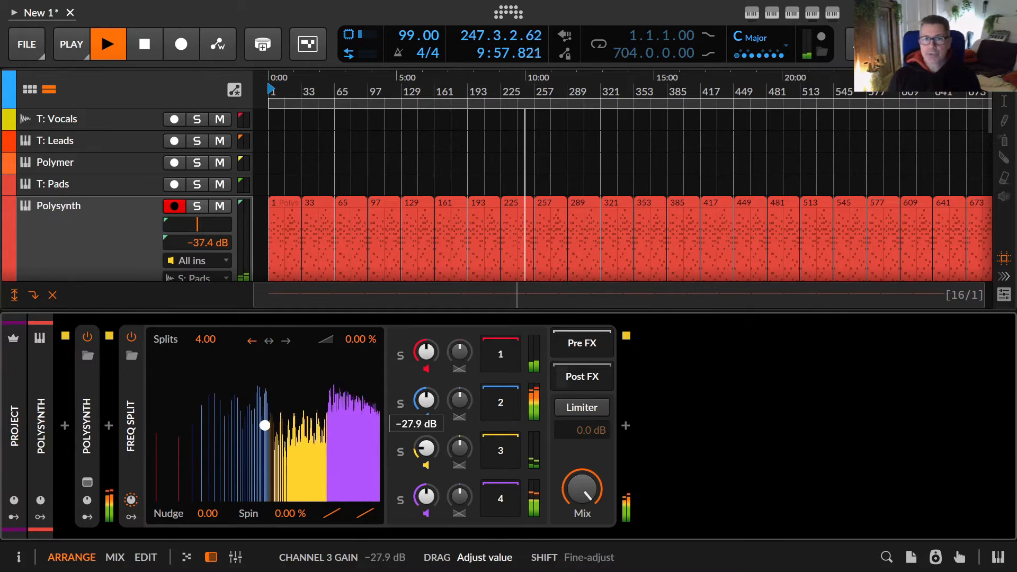
pyautogui.moveTo(426, 448); pyautogui.dragTo(427, 446)
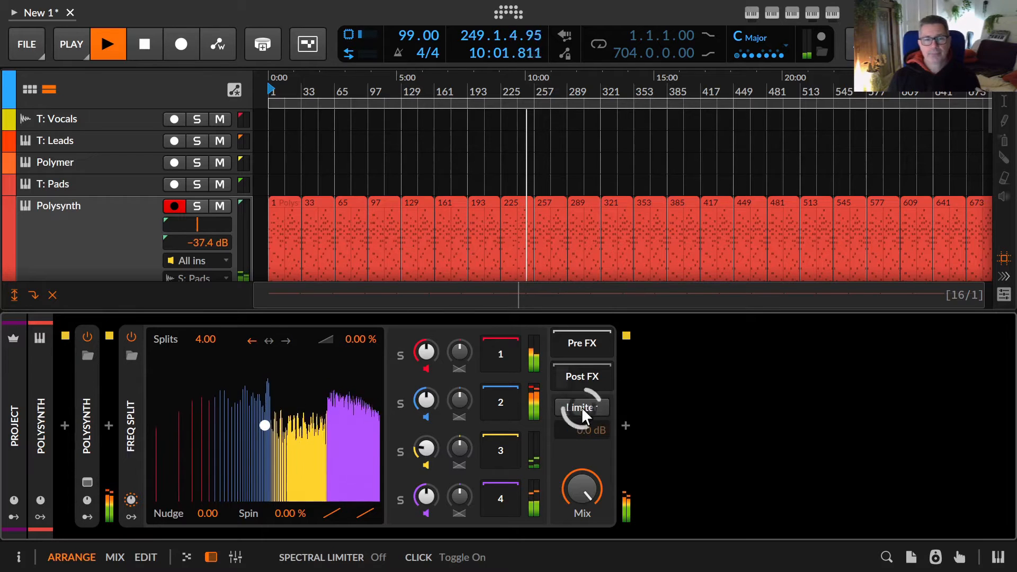
pyautogui.moveTo(429, 453)
pyautogui.mouseDown()
pyautogui.moveTo(428, 436)
pyautogui.moveTo(427, 447)
pyautogui.mouseUp()
# Switch band 3 off and on repeatedly to compare the sound, and readjust its gain
pyautogui.click(425, 466)
pyautogui.click(426, 465)
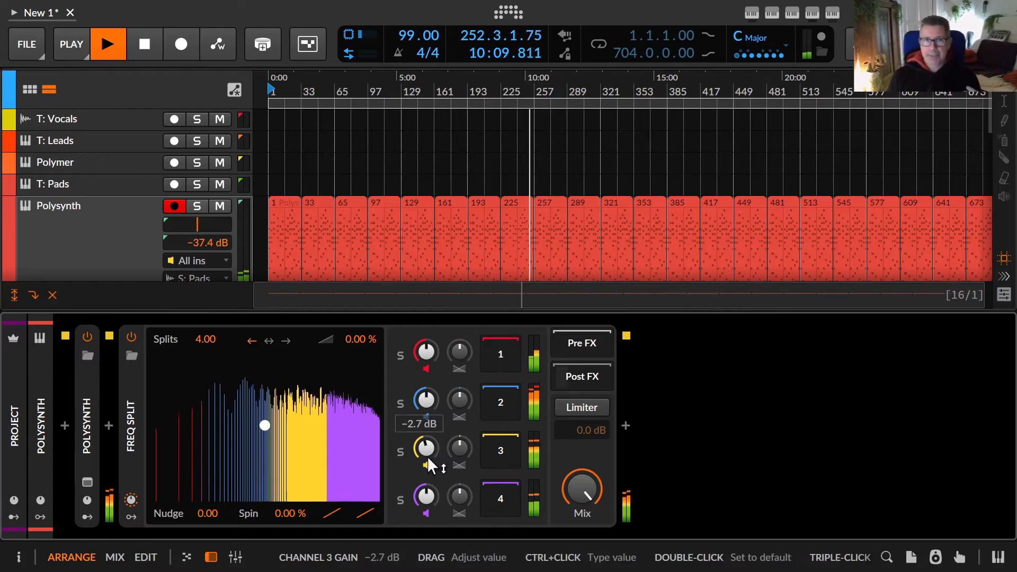
pyautogui.click(427, 463)
pyautogui.click(427, 463)
pyautogui.click(428, 463)
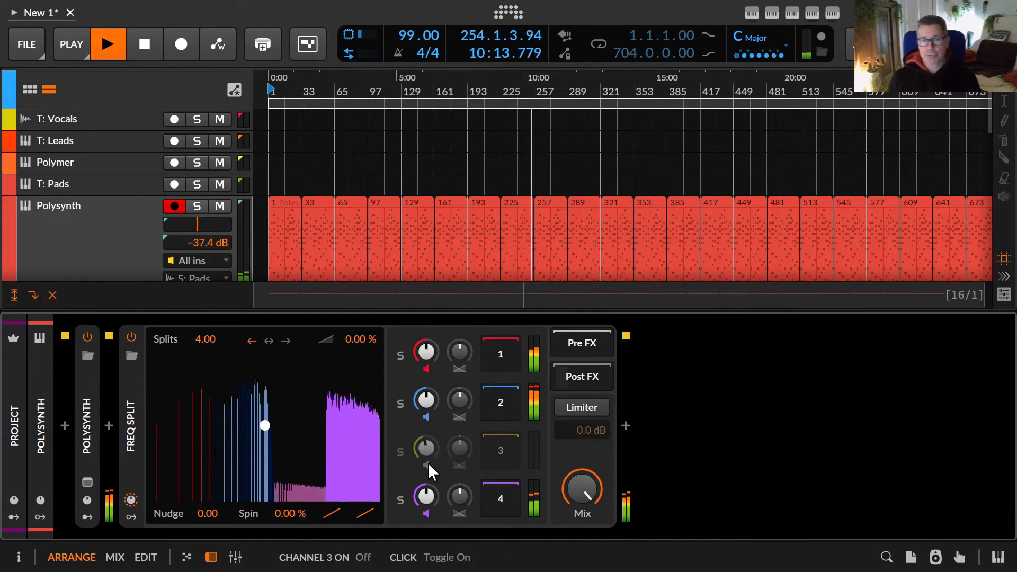
pyautogui.click(428, 463)
pyautogui.moveTo(429, 453); pyautogui.dragTo(428, 448)
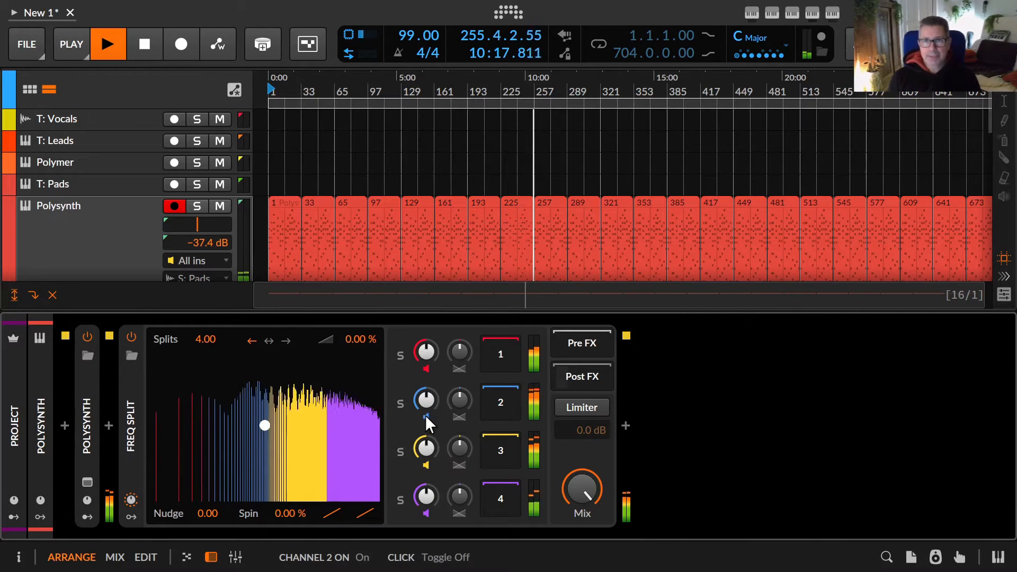
# Switch bands 1 and 2 off and back on to compare the sound
pyautogui.click(425, 416)
pyautogui.click(426, 367)
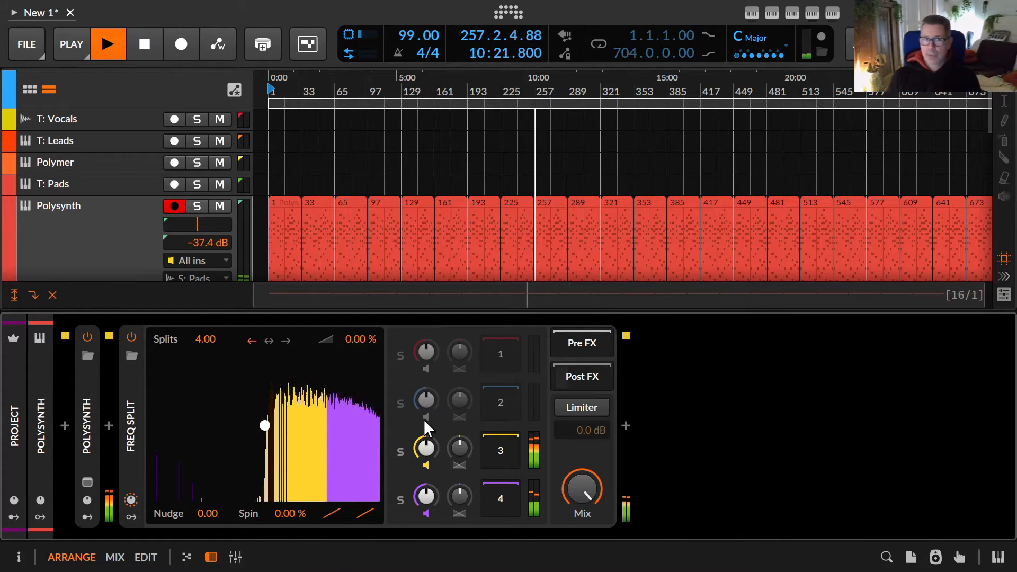
pyautogui.click(426, 368)
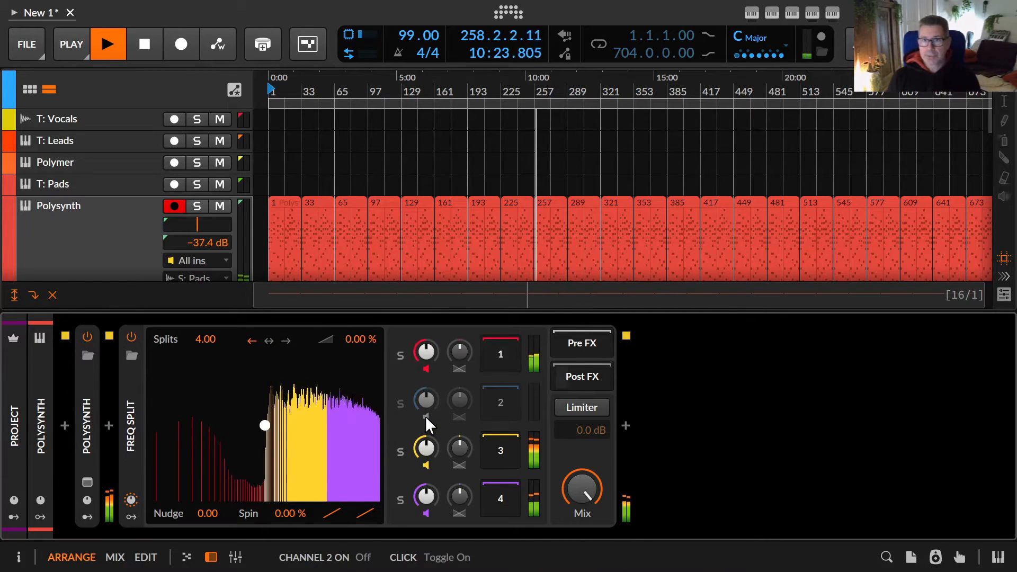
pyautogui.click(425, 415)
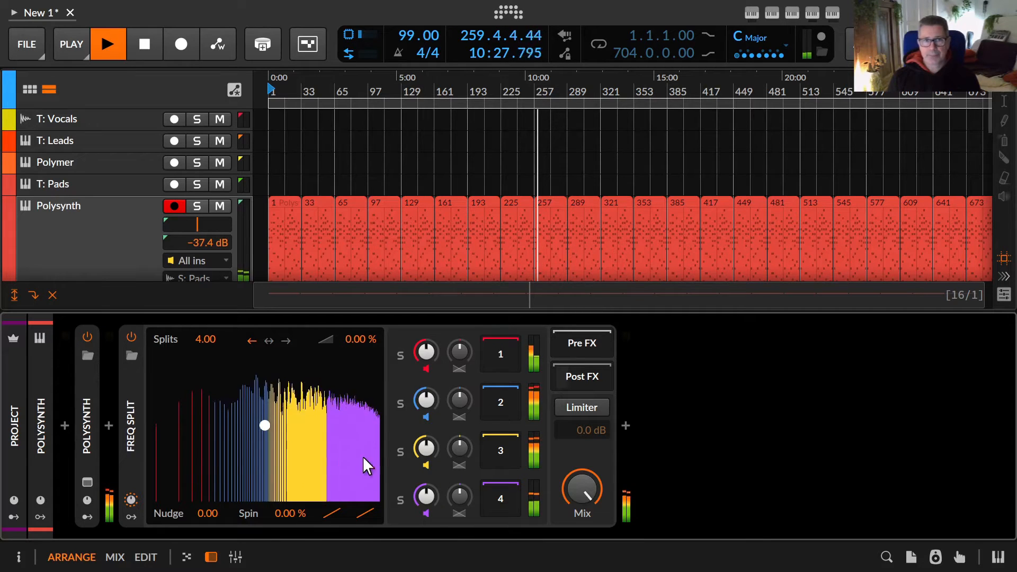
# Switch band 3 off and sweep the Nudge value, resetting it to 0.00 between sweeps
pyautogui.click(425, 465)
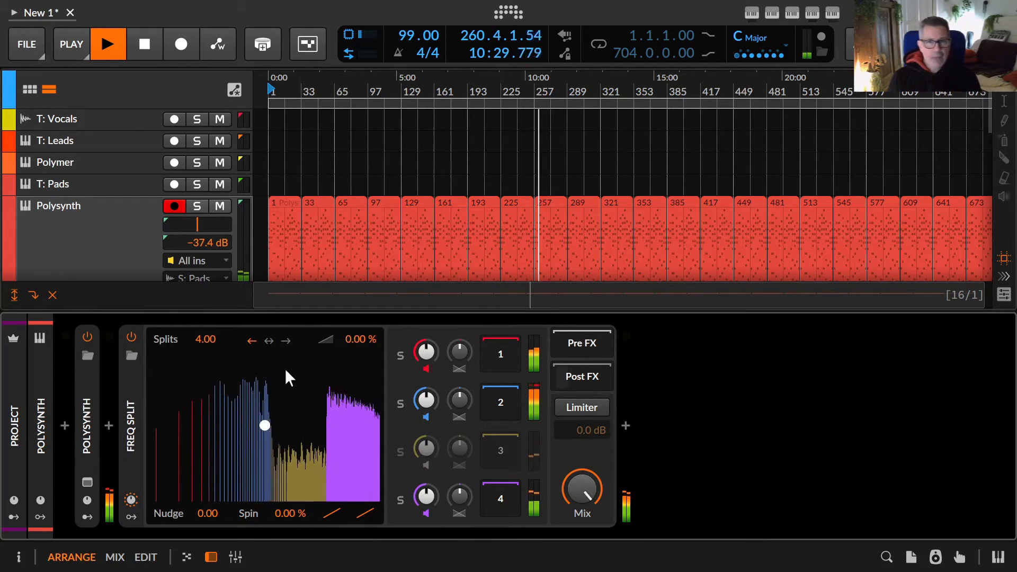
pyautogui.moveTo(210, 512); pyautogui.dragTo(208, 424)
pyautogui.doubleClick(208, 513)
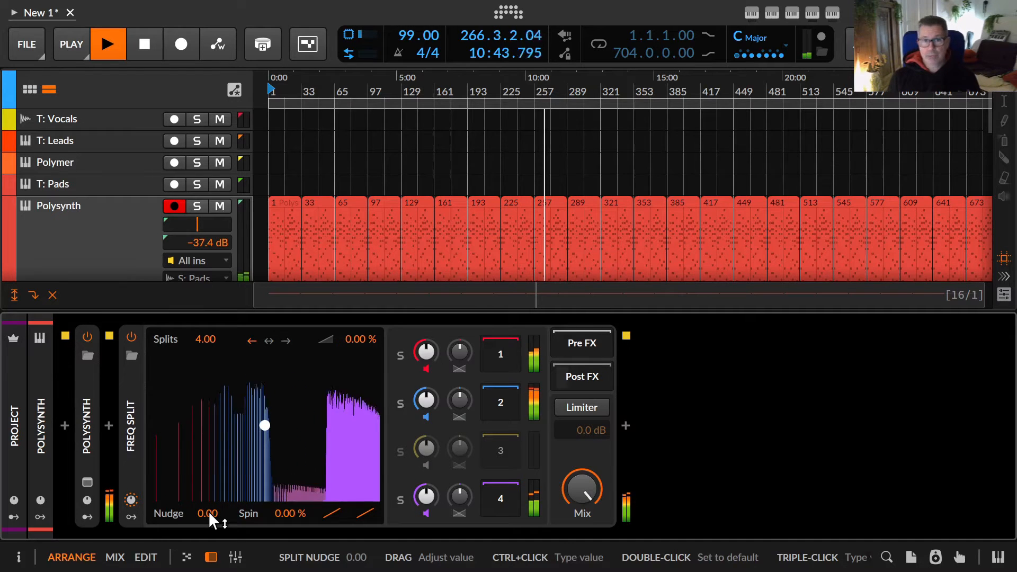
pyautogui.moveTo(212, 512)
pyautogui.mouseDown()
pyautogui.moveTo(212, 485)
pyautogui.moveTo(212, 553)
pyautogui.moveTo(212, 500)
pyautogui.mouseUp()
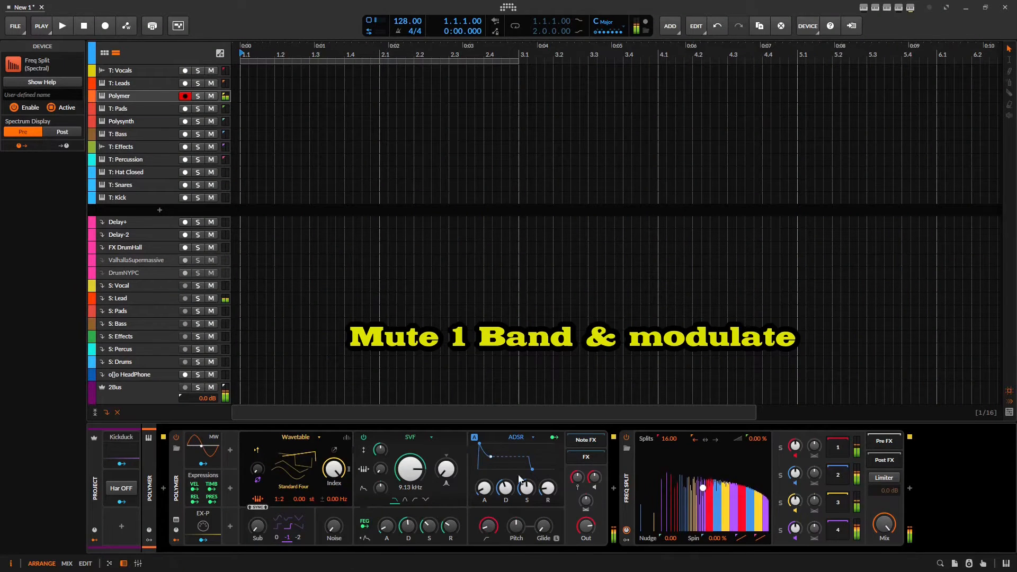
# Shape the Polymer sound with a 0.59 Hz detune, a 1.66 kHz SVF cutoff, and adjusted filter envelope amount and release
pyautogui.moveTo(336, 500); pyautogui.dragTo(337, 492)
pyautogui.moveTo(417, 473); pyautogui.dragTo(398, 533)
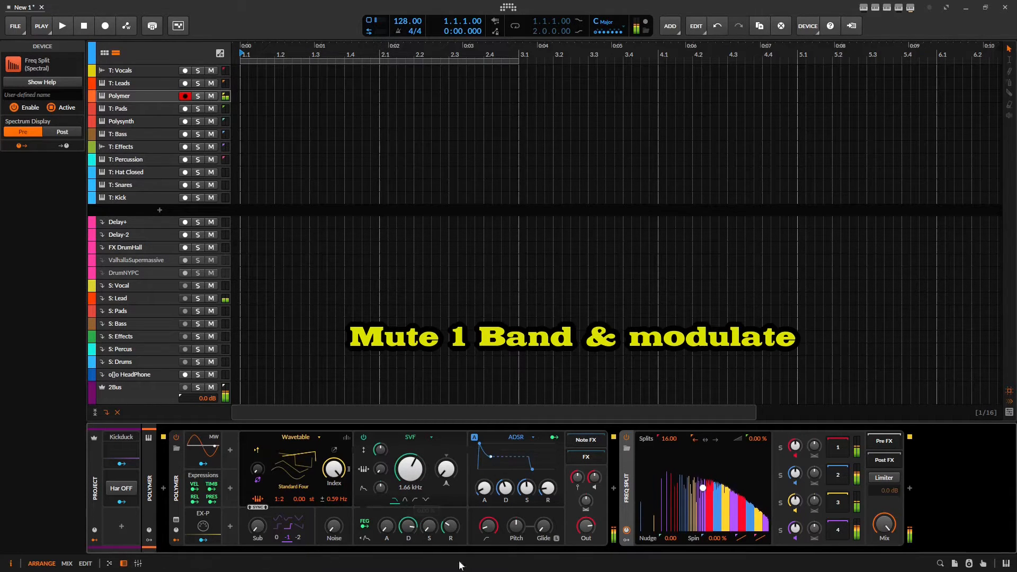
pyautogui.moveTo(381, 494); pyautogui.dragTo(381, 460)
pyautogui.moveTo(450, 528)
pyautogui.mouseDown()
pyautogui.moveTo(450, 536)
pyautogui.moveTo(451, 528)
pyautogui.mouseUp()
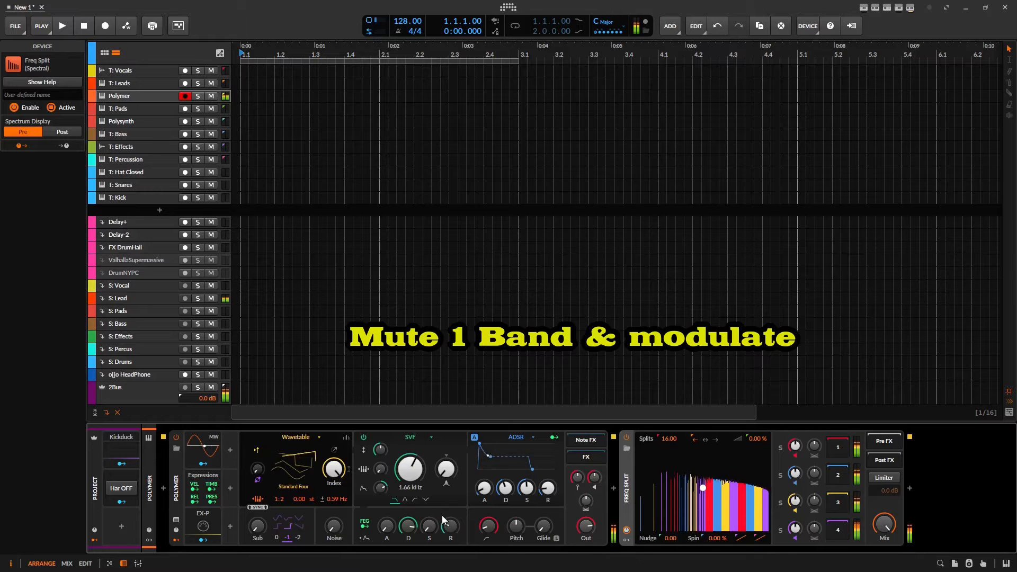
# Switch off band 3 of the Freq Split on the Polymer track and set Splits to 4
pyautogui.click(796, 511)
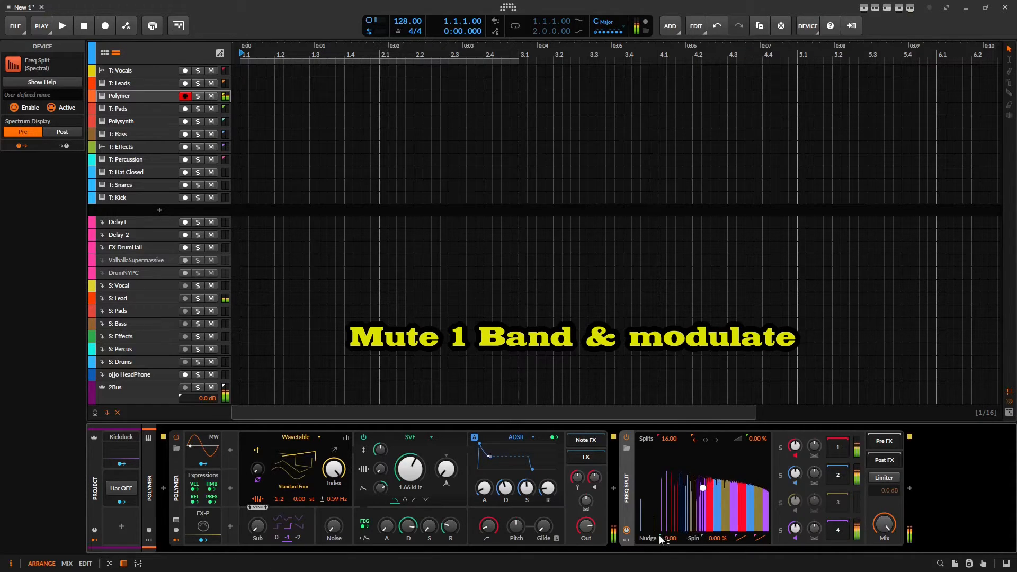
pyautogui.doubleClick(677, 441)
pyautogui.write('4')
pyautogui.press('Return')
# Add an LFO modulator with a rate of 0.03 Hz to Freq Split and map it to Nudge at 1.000
pyautogui.click(627, 540)
pyautogui.click(653, 451)
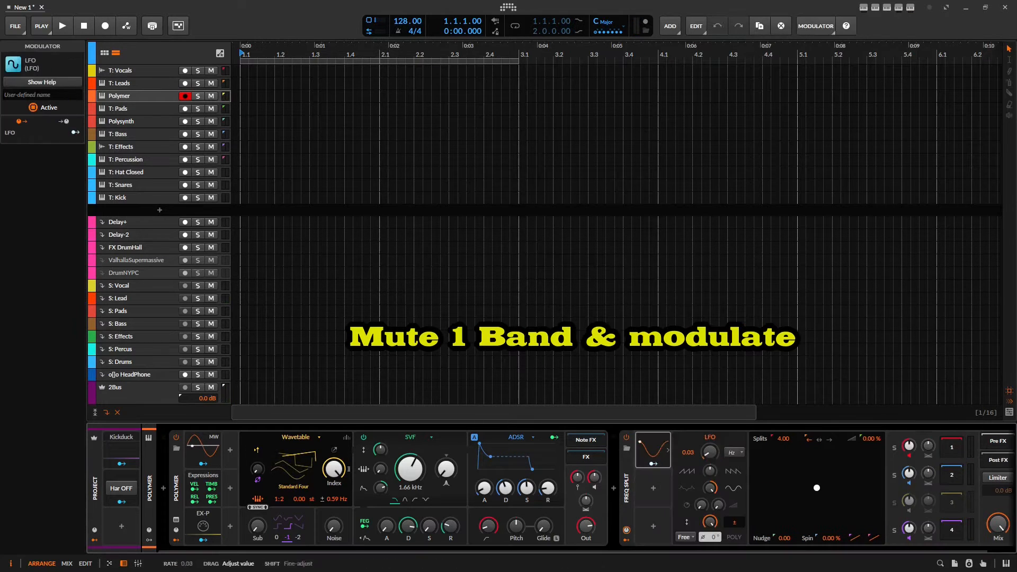
pyautogui.click(653, 464)
pyautogui.click(784, 538)
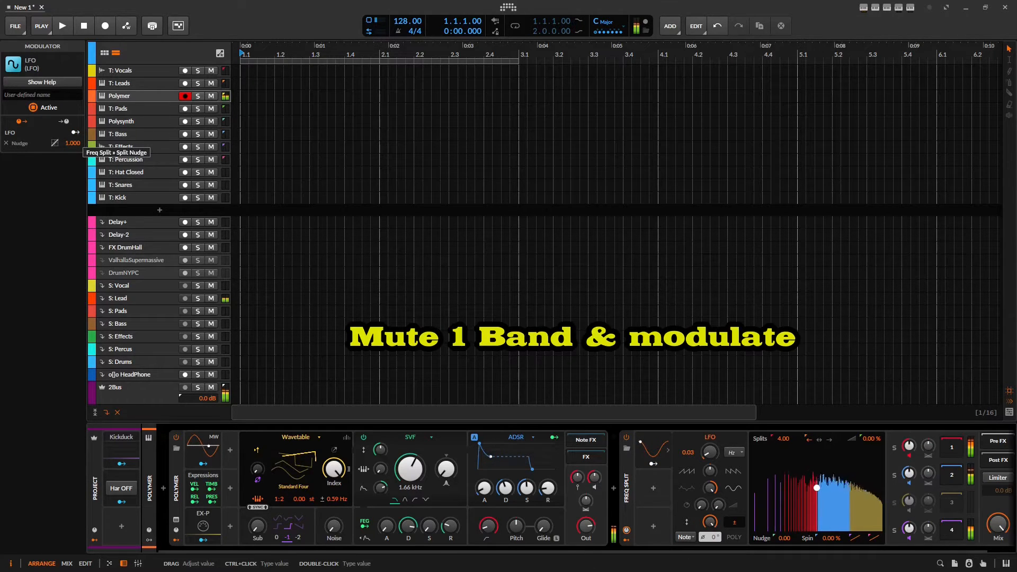
# Lower the Polymer filter cutoff to 1.28 kHz and raise the LFO rate to 0.11 Hz
pyautogui.moveTo(411, 470); pyautogui.dragTo(411, 476)
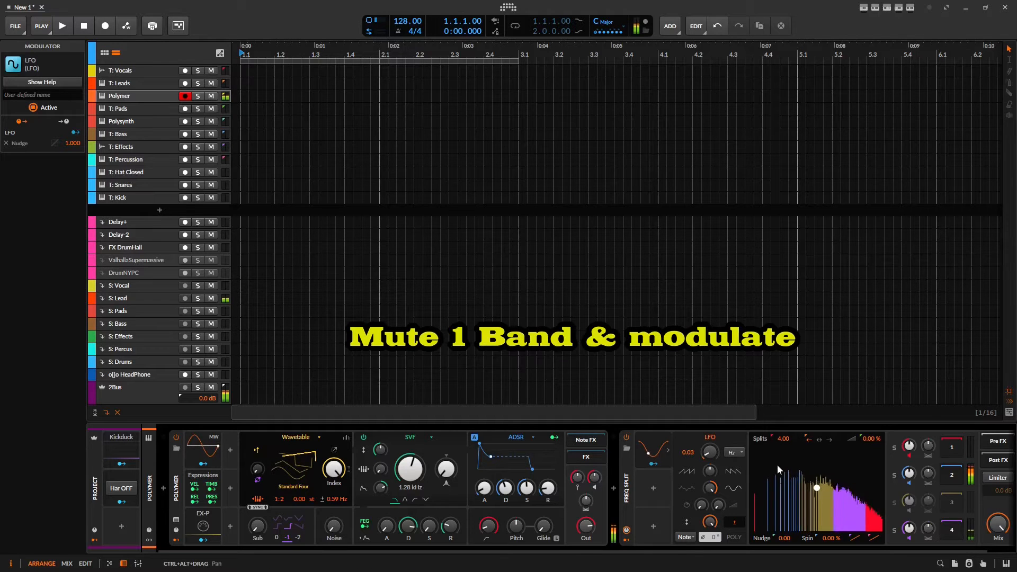
pyautogui.moveTo(709, 452); pyautogui.dragTo(709, 440)
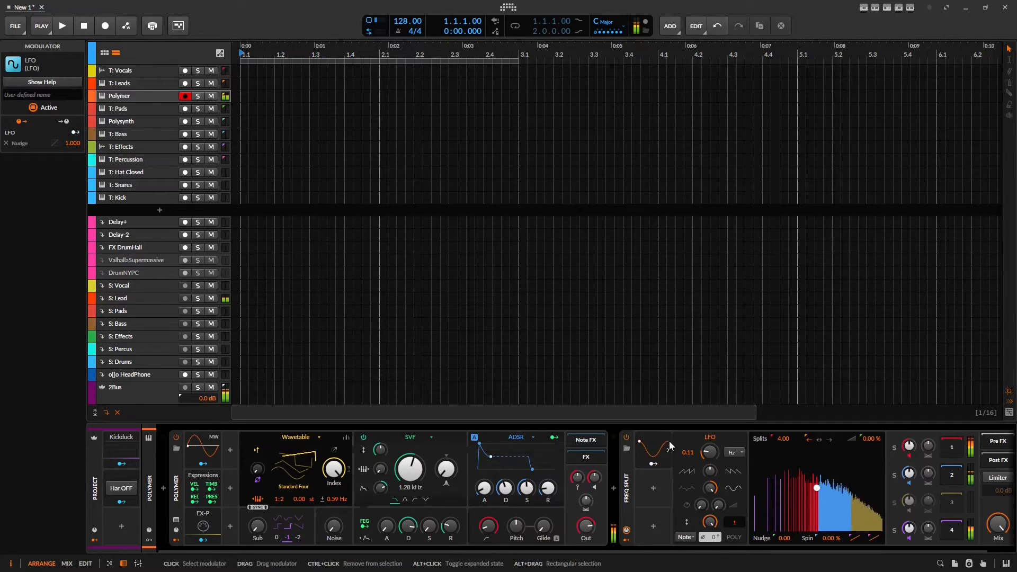
# Raise the Polymer track's Delay-2 send and hide the project-level controls in the device chain
pyautogui.click(480, 464)
pyautogui.moveTo(32, 460); pyautogui.dragTo(32, 435)
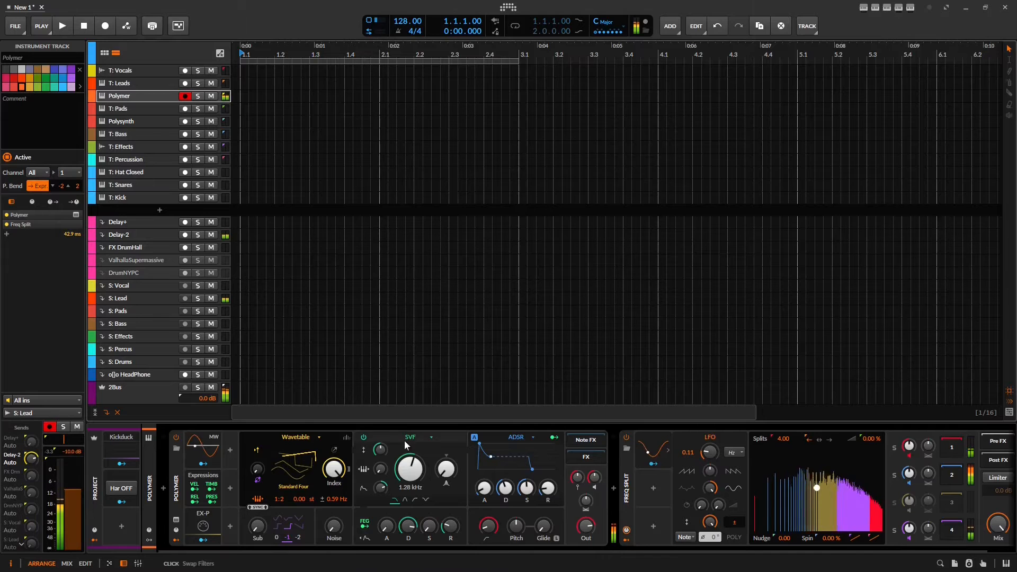
pyautogui.click(93, 539)
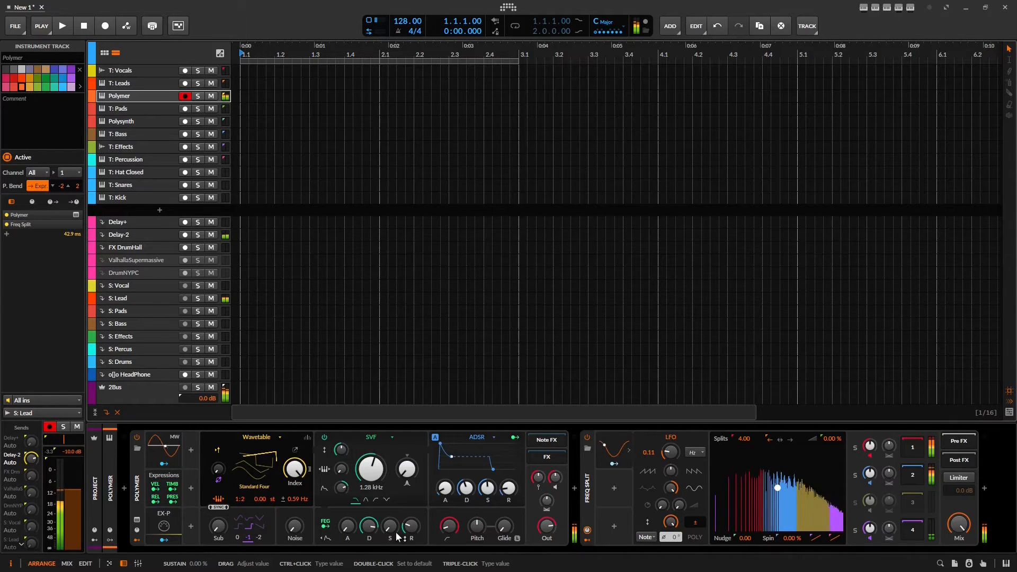
# Try a falling saw shape for the LFO and sweep its rate upward through 4.60 and 16.09 to 42.76 Hz
pyautogui.moveTo(676, 451); pyautogui.dragTo(672, 498)
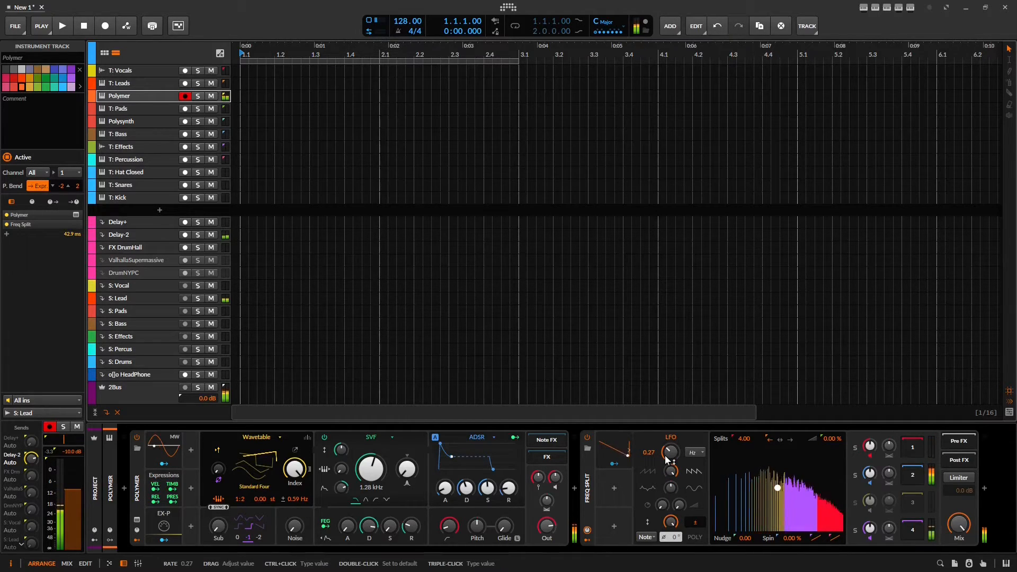
pyautogui.moveTo(666, 457); pyautogui.dragTo(666, 374)
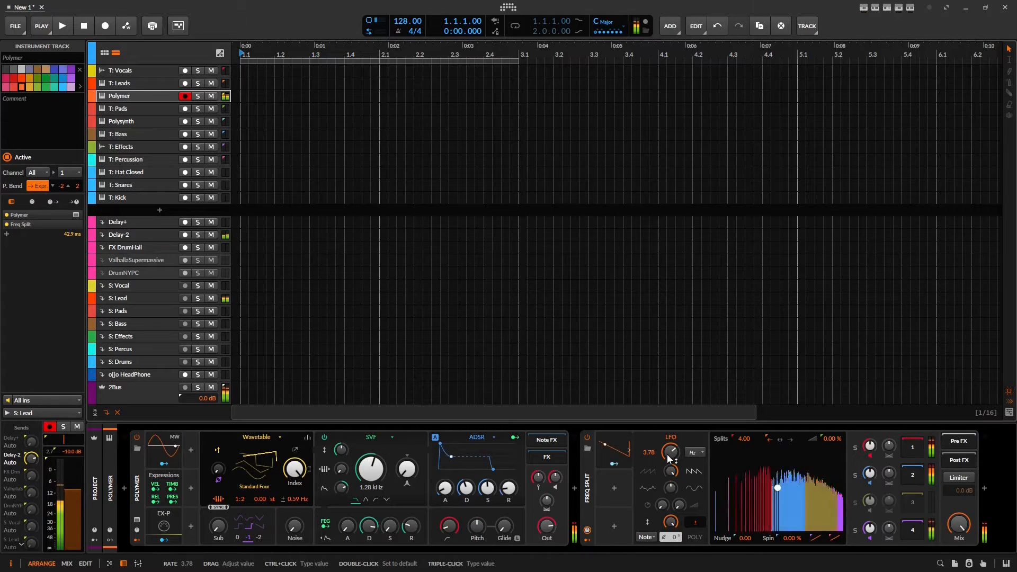
pyautogui.moveTo(667, 459); pyautogui.dragTo(668, 450)
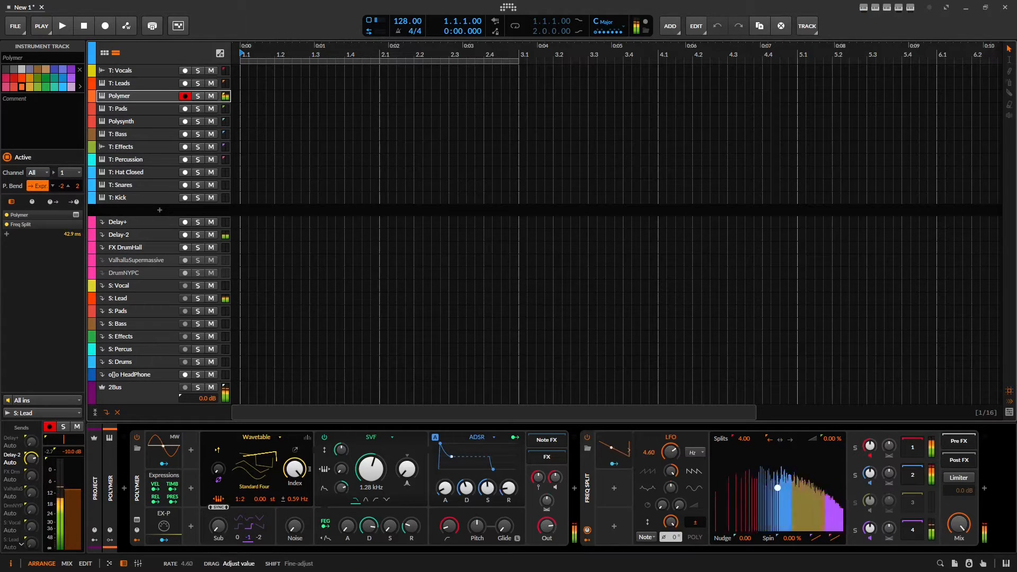
pyautogui.moveTo(667, 450)
pyautogui.mouseDown()
pyautogui.moveTo(667, 435)
pyautogui.moveTo(667, 457)
pyautogui.mouseUp()
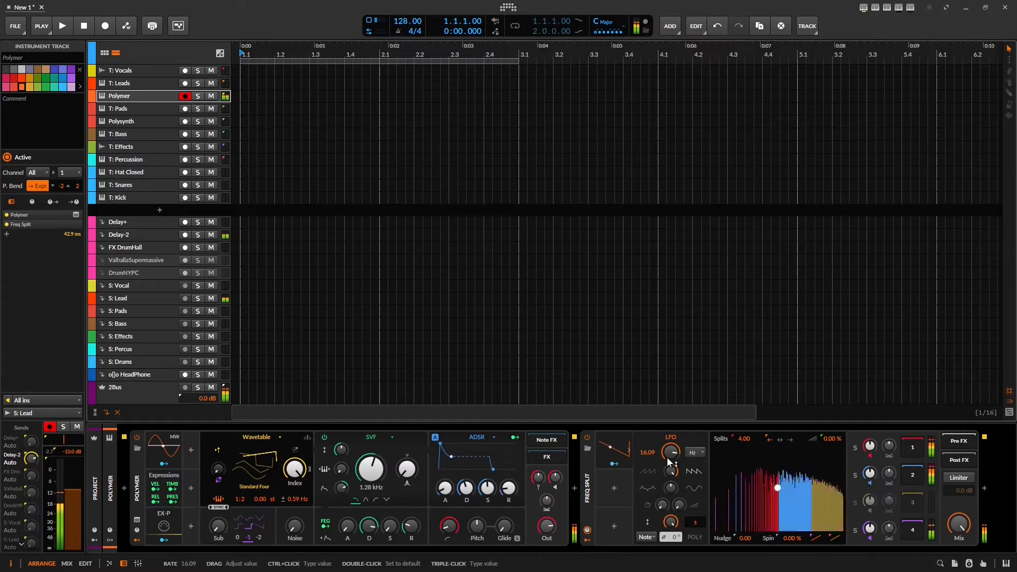
pyautogui.moveTo(667, 457)
pyautogui.mouseDown()
pyautogui.moveTo(666, 440)
pyautogui.moveTo(668, 461)
pyautogui.mouseUp()
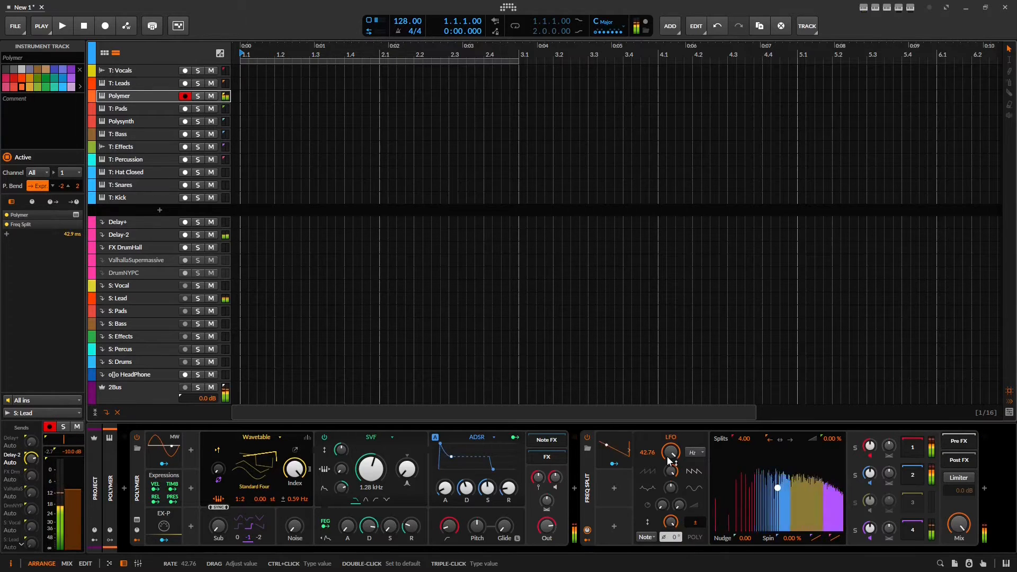
# Bring the LFO rate down through 2.66 and 0.17 Hz, and return to a sine shape at 0.03 Hz
pyautogui.moveTo(669, 460); pyautogui.dragTo(668, 479)
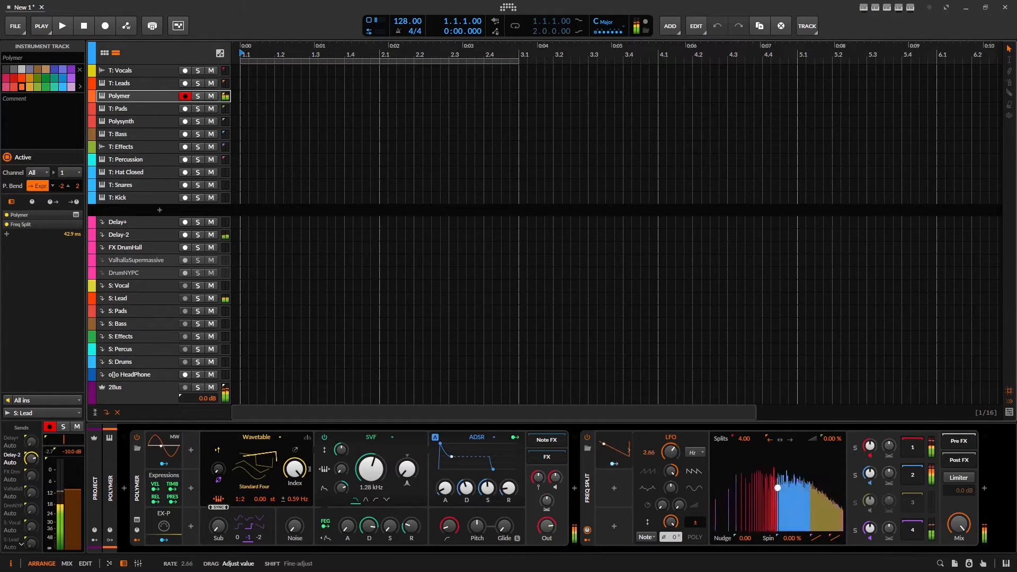
pyautogui.moveTo(669, 479); pyautogui.dragTo(669, 483)
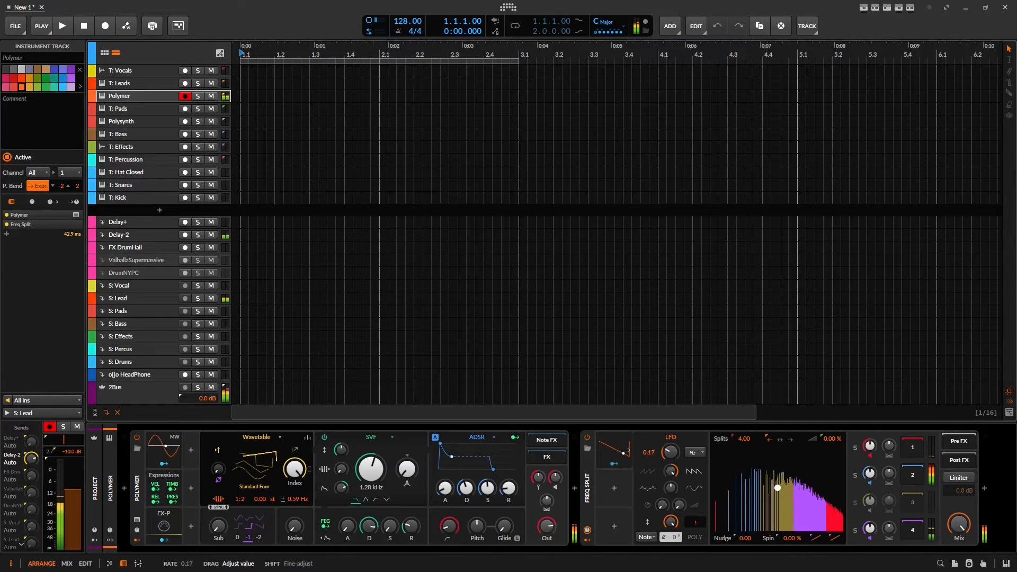
pyautogui.moveTo(669, 455)
pyautogui.mouseDown()
pyautogui.moveTo(671, 503)
pyautogui.moveTo(669, 453)
pyautogui.mouseUp()
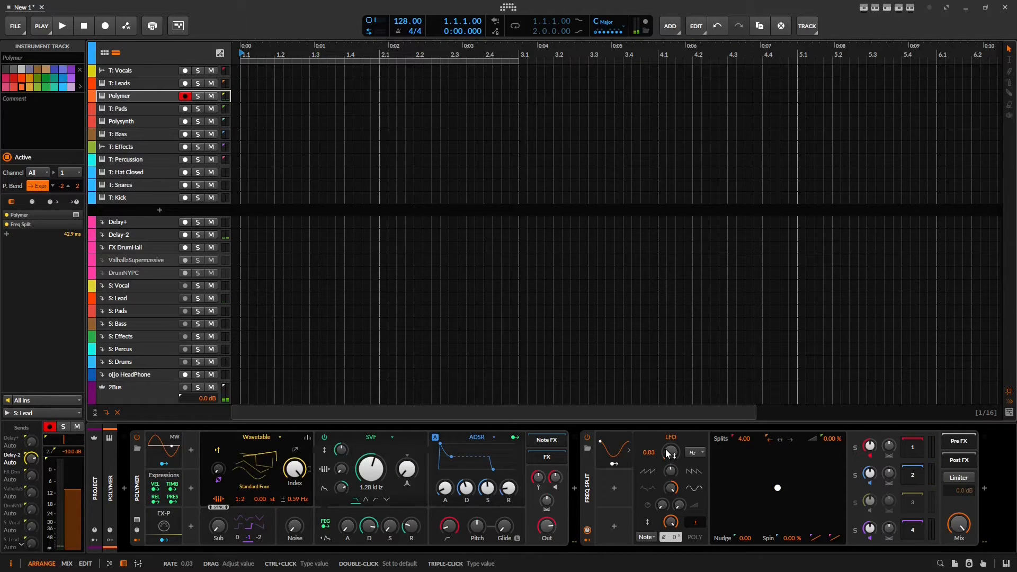
# Add an ADSR modulator to Polymer in the fresh setup with an unmodulated Freq Split
pyautogui.hotkey('shift', 'Delete')
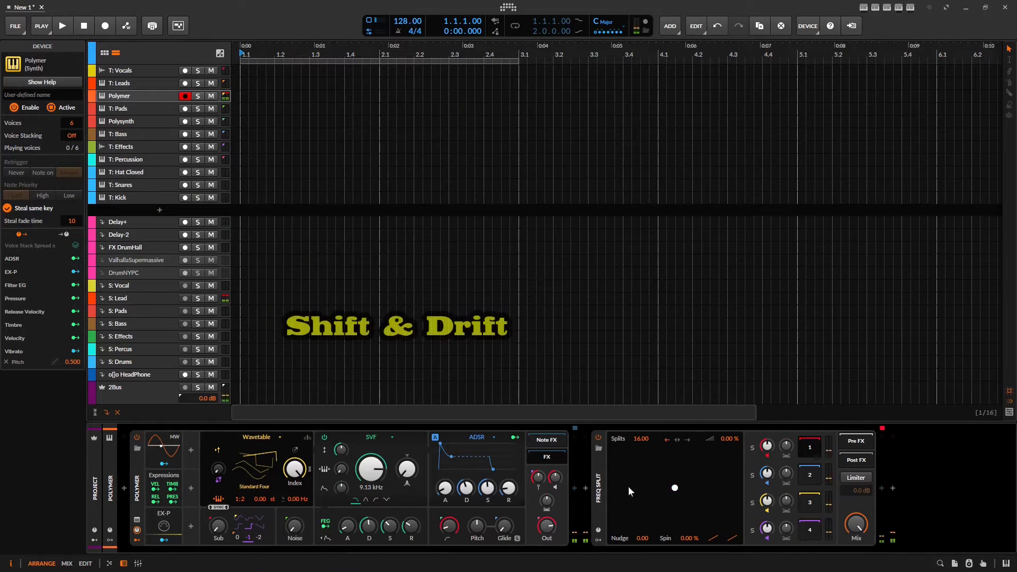
pyautogui.click(600, 485)
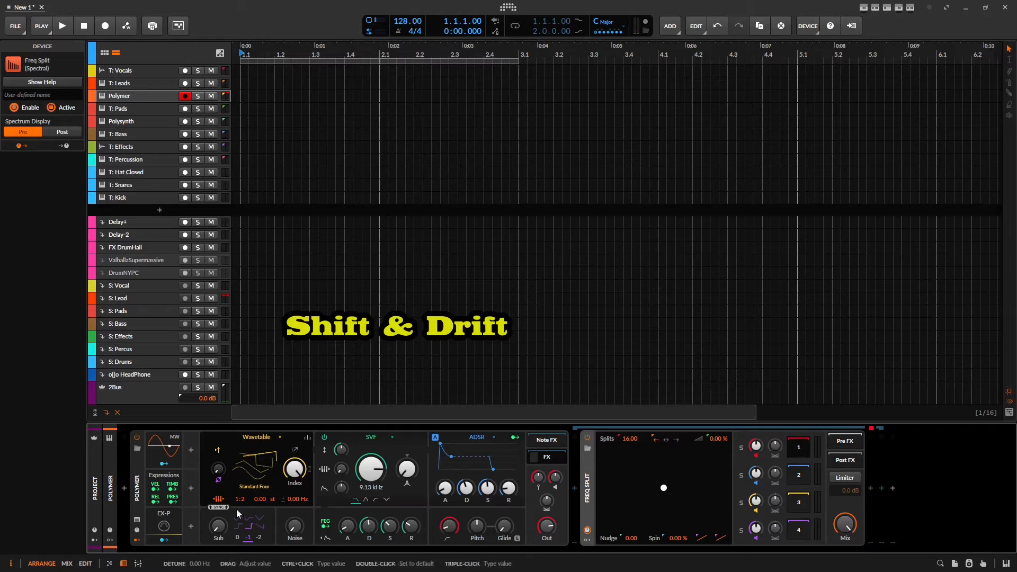
pyautogui.click(191, 450)
pyautogui.write('ads')
pyautogui.press('Return')
# Lengthen the ADSR modulator's attack and decay and adjust the rest of its envelope
pyautogui.click(215, 449)
pyautogui.moveTo(235, 522); pyautogui.dragTo(235, 487)
pyautogui.moveTo(257, 524); pyautogui.dragTo(257, 485)
pyautogui.moveTo(278, 524); pyautogui.dragTo(298, 488)
pyautogui.click(202, 464)
pyautogui.press('Escape')
# Set the Splits value of Freq Split to 1.00
pyautogui.doubleClick(767, 441)
pyautogui.write('1')
pyautogui.press('Return')
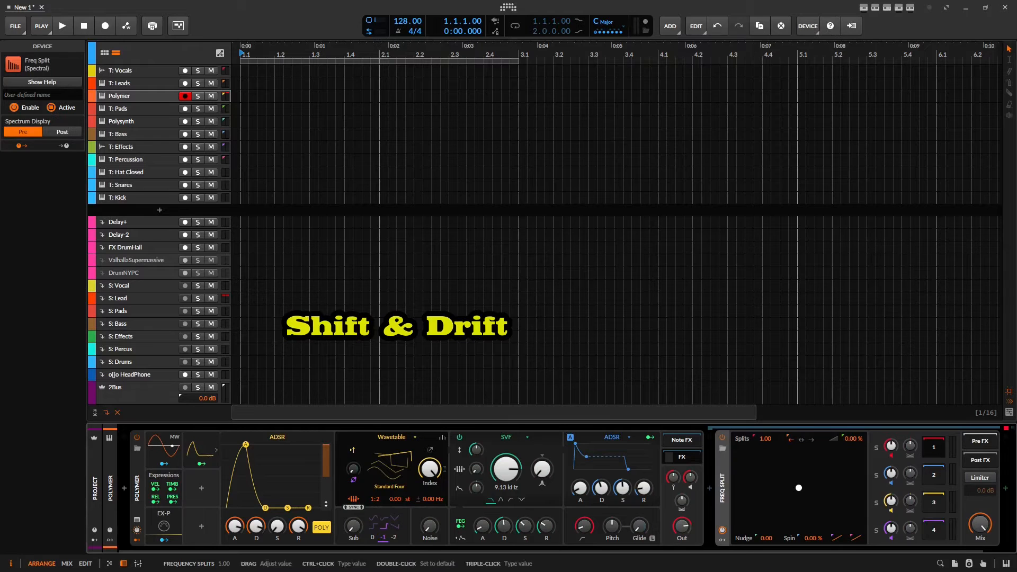
# Modulate the Splits parameter of Freq Split with Polymer's ADSR modulator
pyautogui.click(199, 464)
pyautogui.moveTo(772, 439); pyautogui.dragTo(772, 413)
pyautogui.click(731, 454)
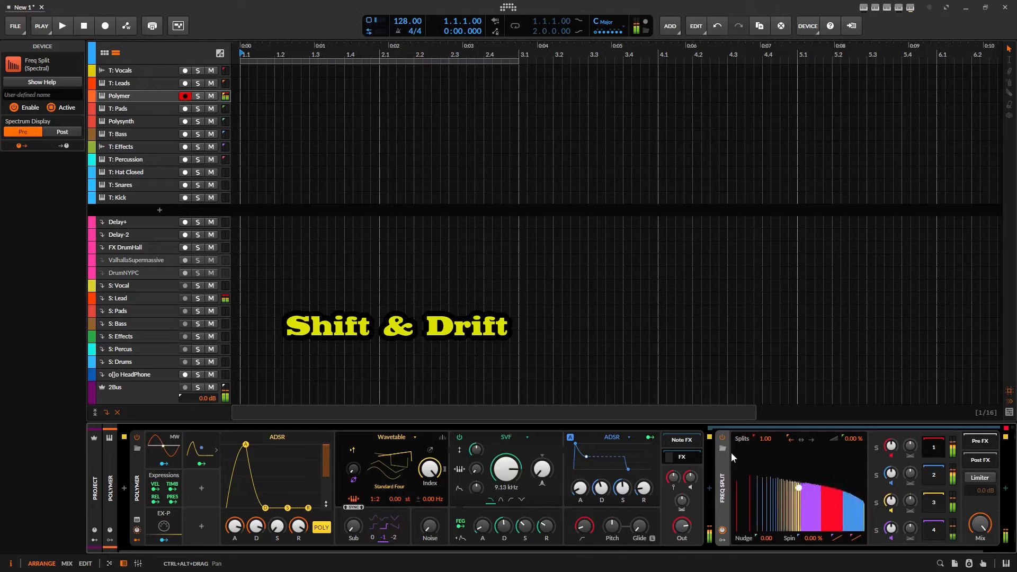
# Add an LFO modulator to Freq Split and expand its settings
pyautogui.click(724, 538)
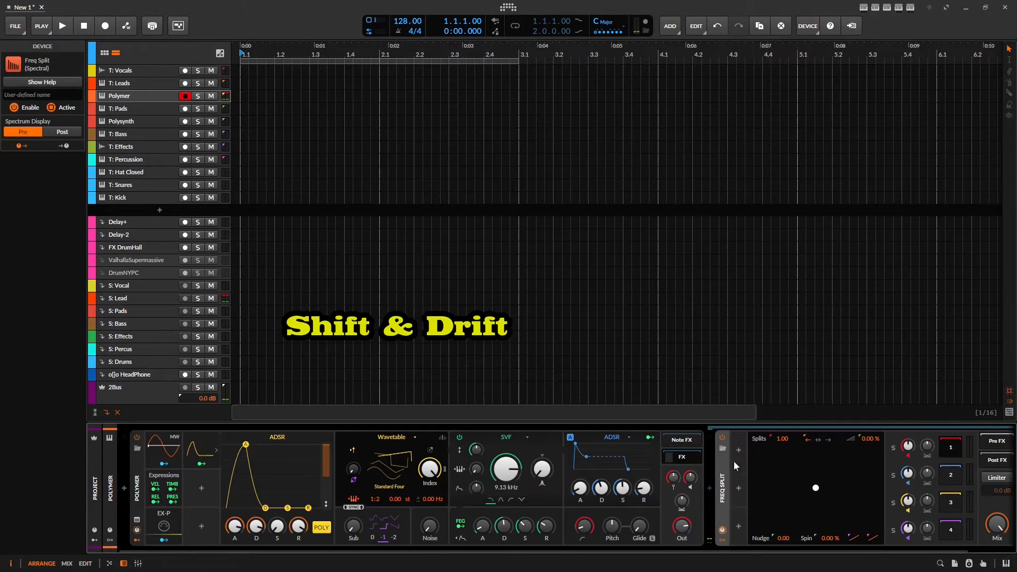
pyautogui.click(739, 451)
pyautogui.write('lfo')
pyautogui.press('Return')
pyautogui.doubleClick(740, 448)
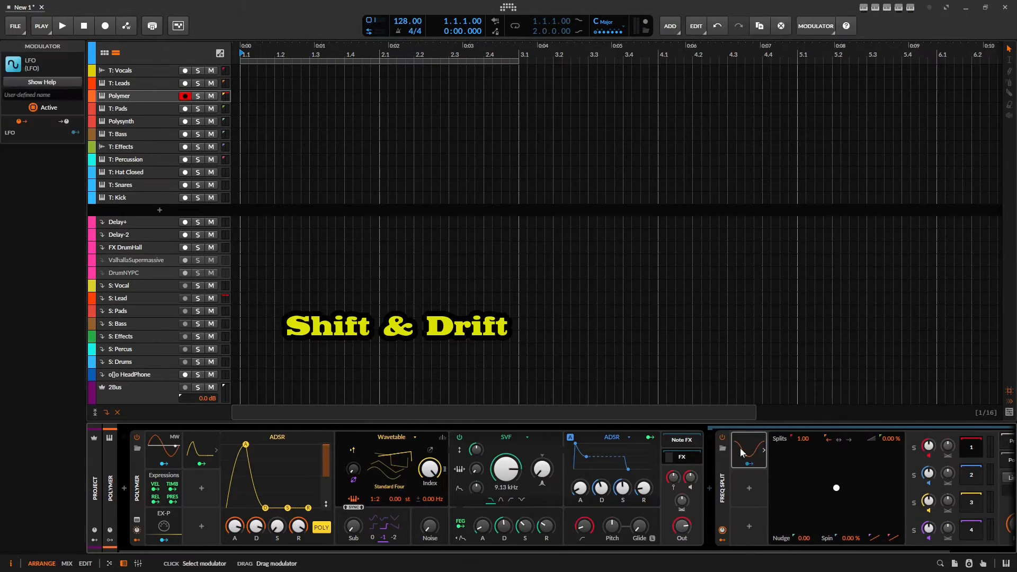
# Set the Freq Split LFO's timebase to Bar and its trigger mode to Note
pyautogui.click(701, 453)
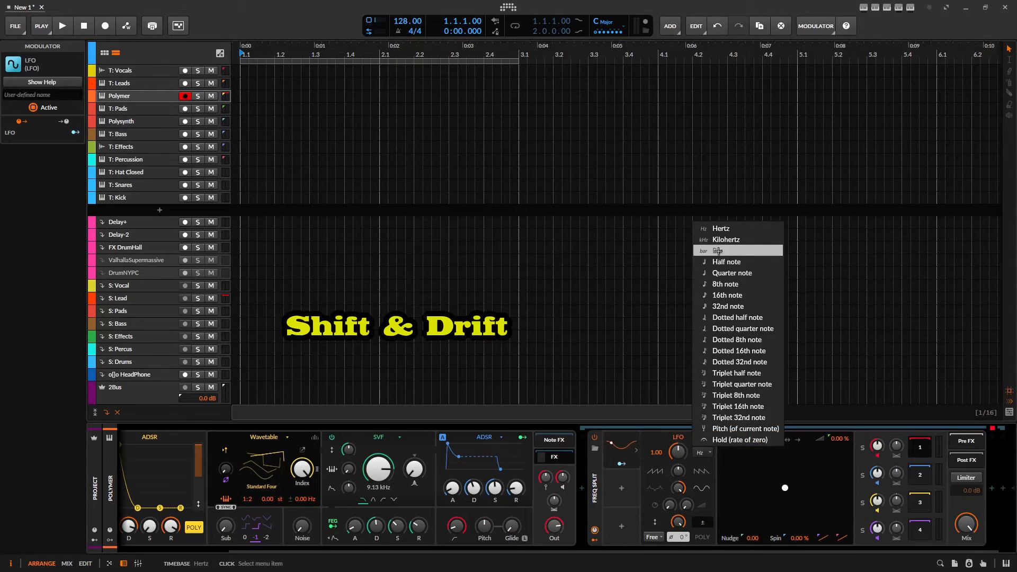
pyautogui.click(737, 253)
pyautogui.click(654, 537)
pyautogui.click(668, 493)
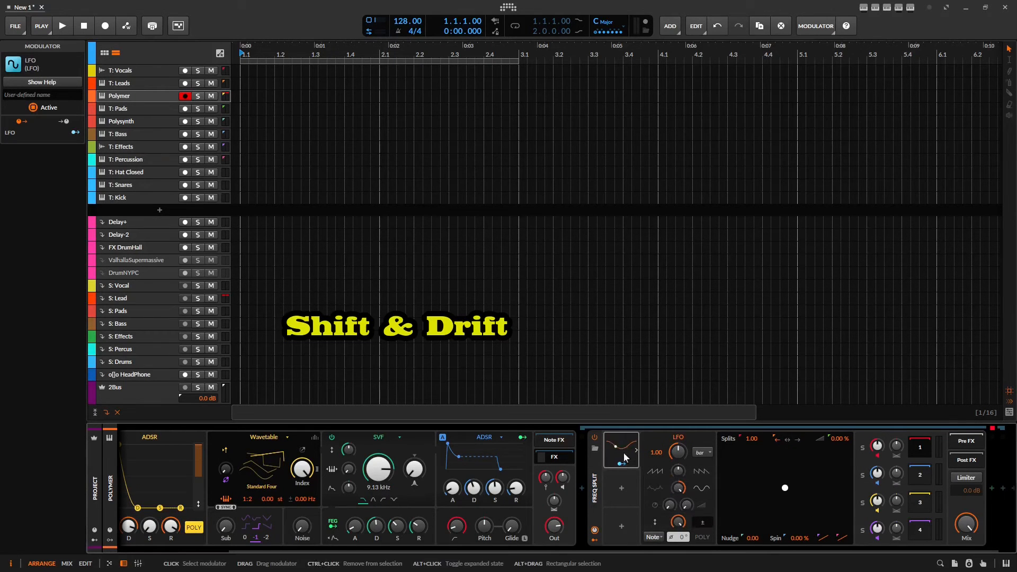
# Duplicate the Freq Split LFO until there are four LFO modulators, and expand the first one
pyautogui.keyDown('ctrl'); pyautogui.moveTo(627, 459); pyautogui.dragTo(694, 532); pyautogui.keyUp('ctrl')
pyautogui.doubleClick(622, 521)
pyautogui.doubleClick(676, 450)
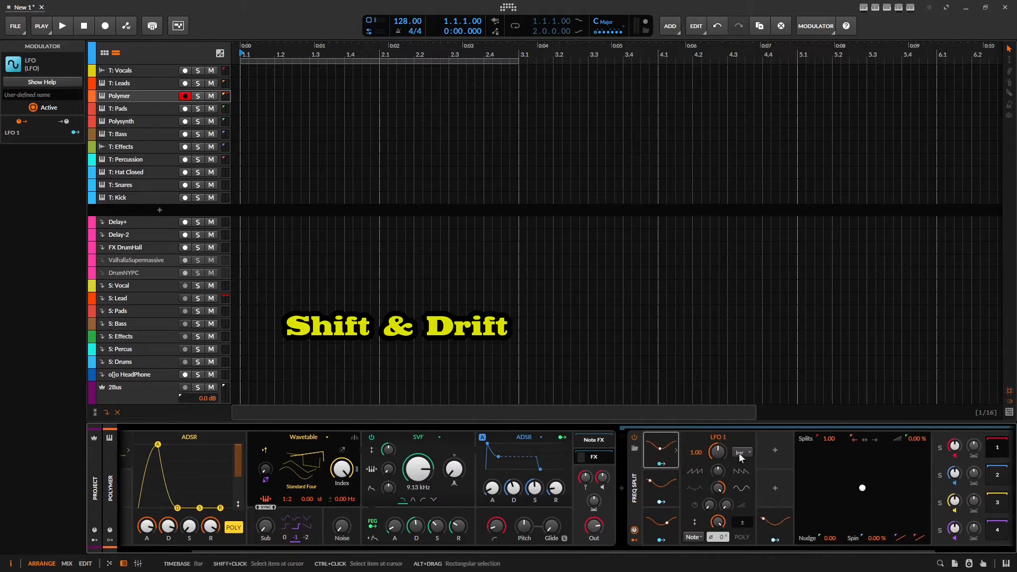
pyautogui.hscroll(3, 739, 453)
pyautogui.click(565, 464)
pyautogui.moveTo(858, 446); pyautogui.dragTo(858, 453)
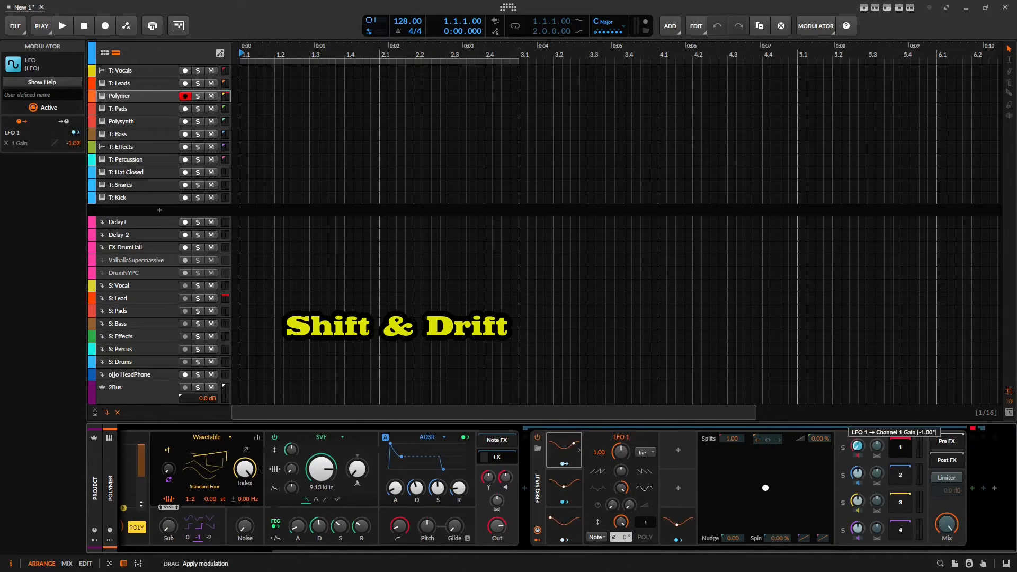
# Set LFO 2's timebase to Quarter note and map it to channel 2's gain at about -1.02
pyautogui.click(565, 502)
pyautogui.click(565, 502)
pyautogui.click(646, 452)
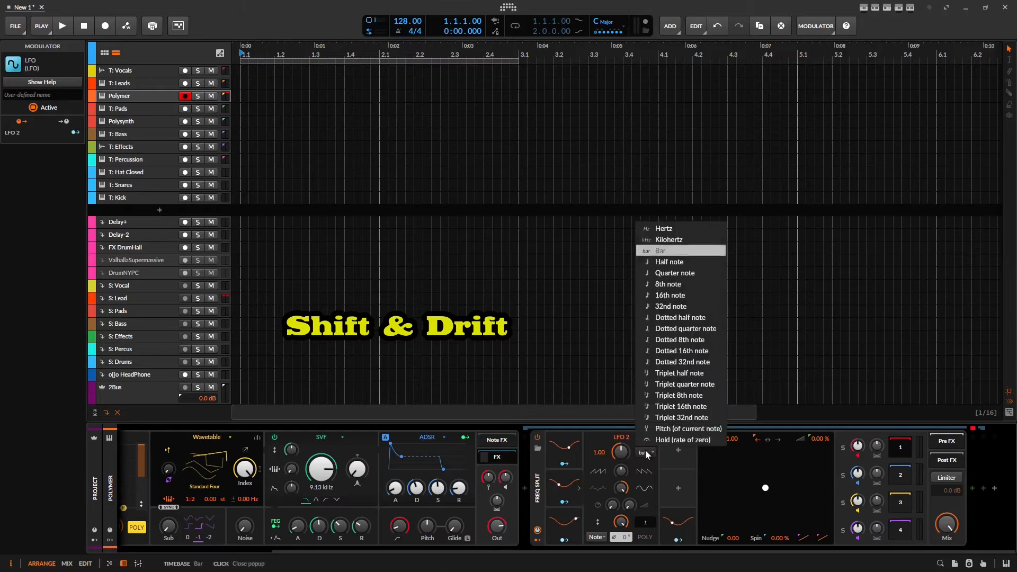
pyautogui.click(668, 276)
pyautogui.moveTo(858, 473); pyautogui.dragTo(858, 481)
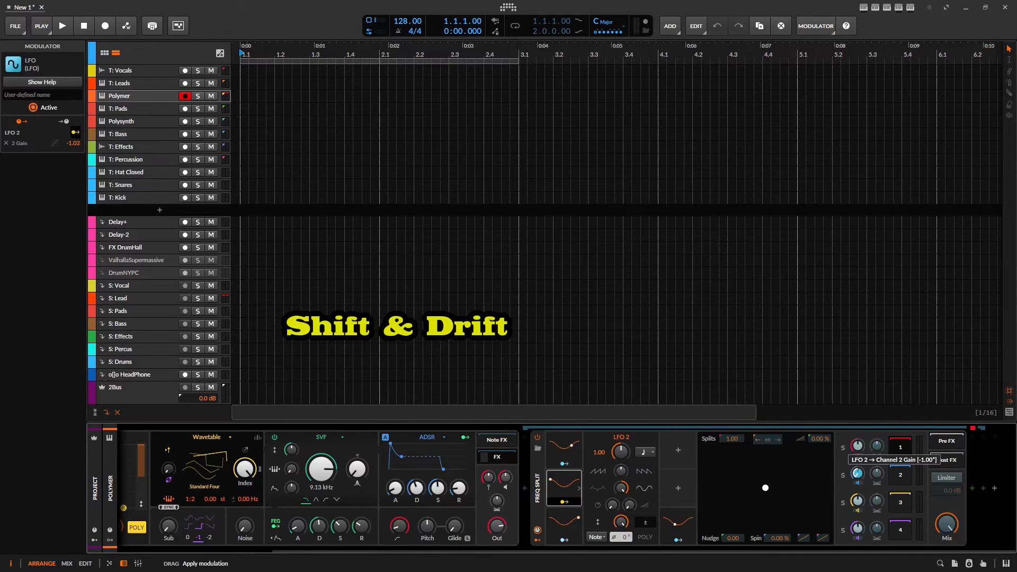
# Switch LFO 3 to a note-length timebase and map it negatively to channel 3's gain
pyautogui.click(567, 527)
pyautogui.click(645, 452)
pyautogui.click(679, 281)
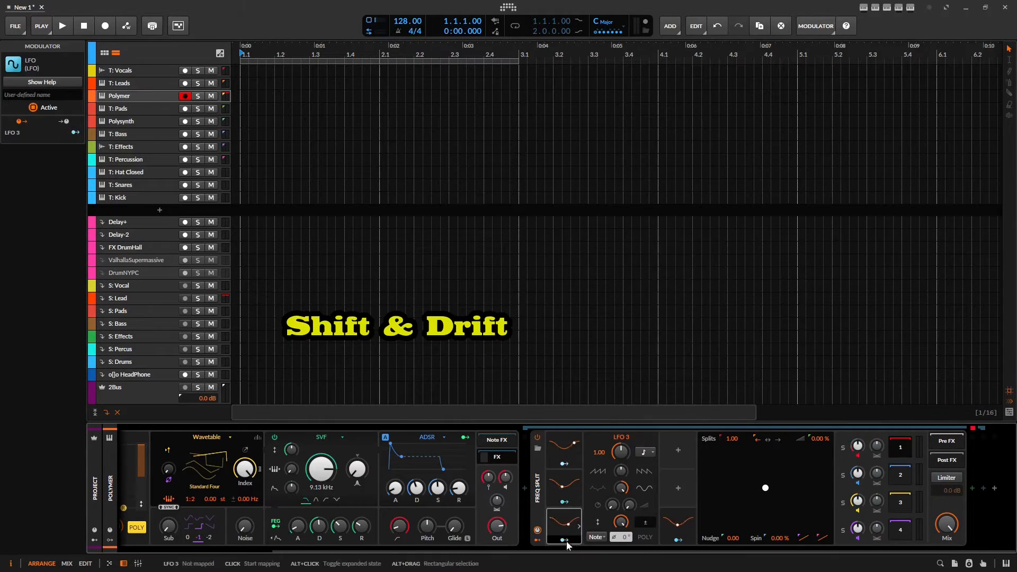
pyautogui.click(565, 540)
pyautogui.moveTo(858, 494); pyautogui.dragTo(857, 502)
# Set LFO 4's timebase to 8th note and map it to channel 4's gain at -0.94
pyautogui.click(678, 522)
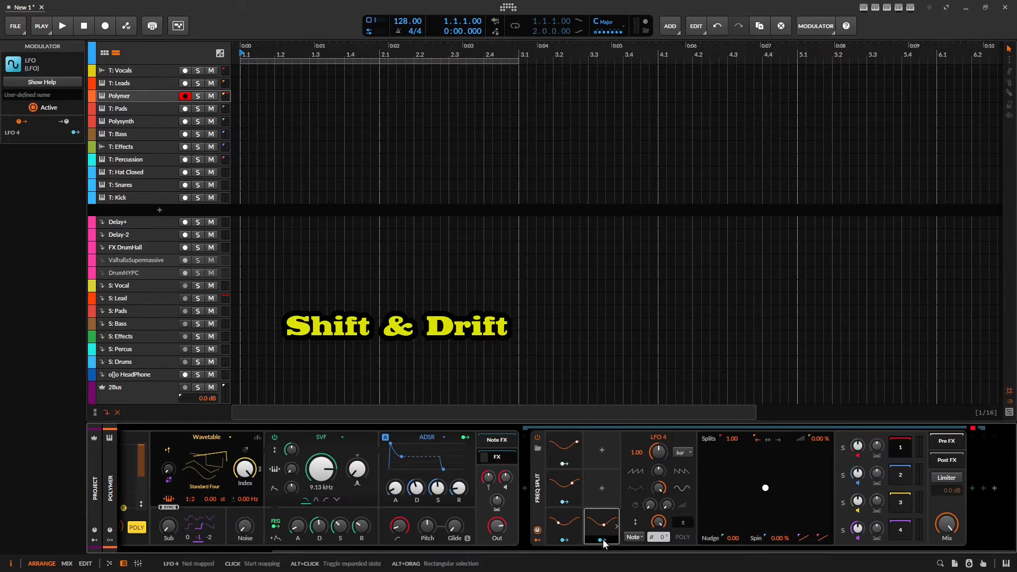
pyautogui.click(680, 452)
pyautogui.moveTo(858, 528); pyautogui.dragTo(858, 546)
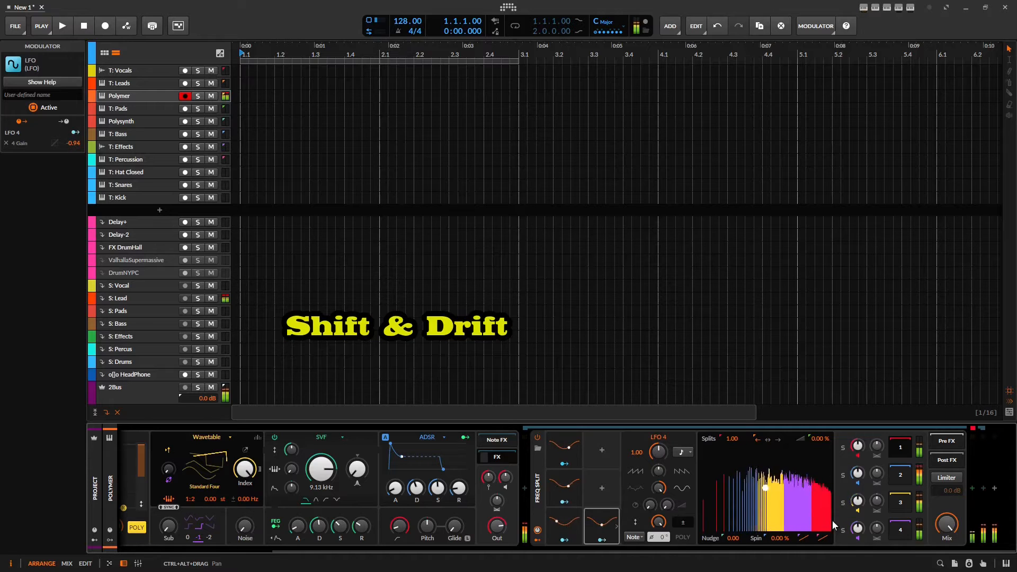
# Lower Polymer's SVF cutoff to 494 Hz, set its envelope modulation to about 88.80 st, and reshape the filter envelope's attack and sustain
pyautogui.moveTo(321, 482); pyautogui.dragTo(524, 483)
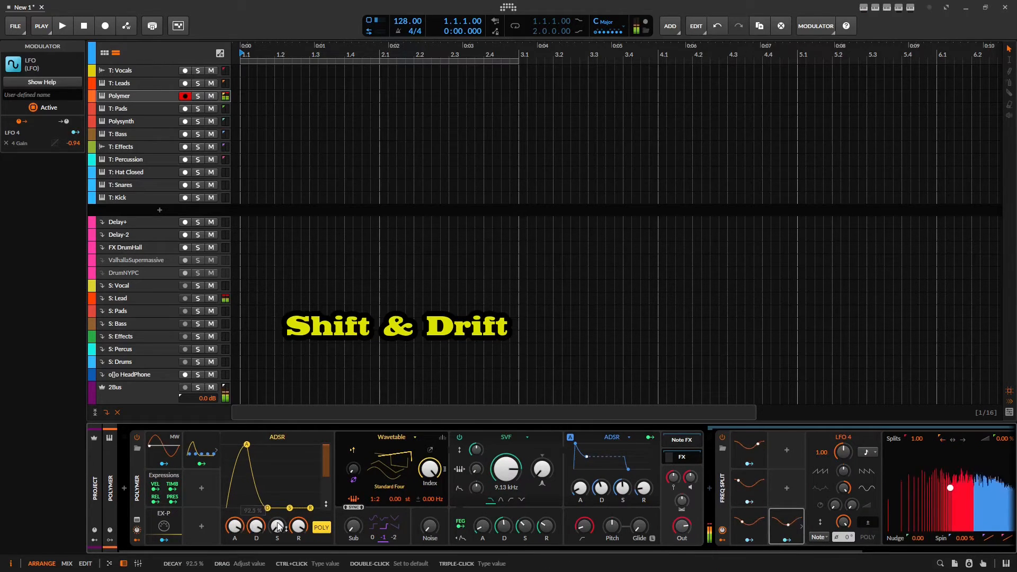
pyautogui.moveTo(483, 528); pyautogui.dragTo(503, 535)
pyautogui.moveTo(506, 469); pyautogui.dragTo(475, 469)
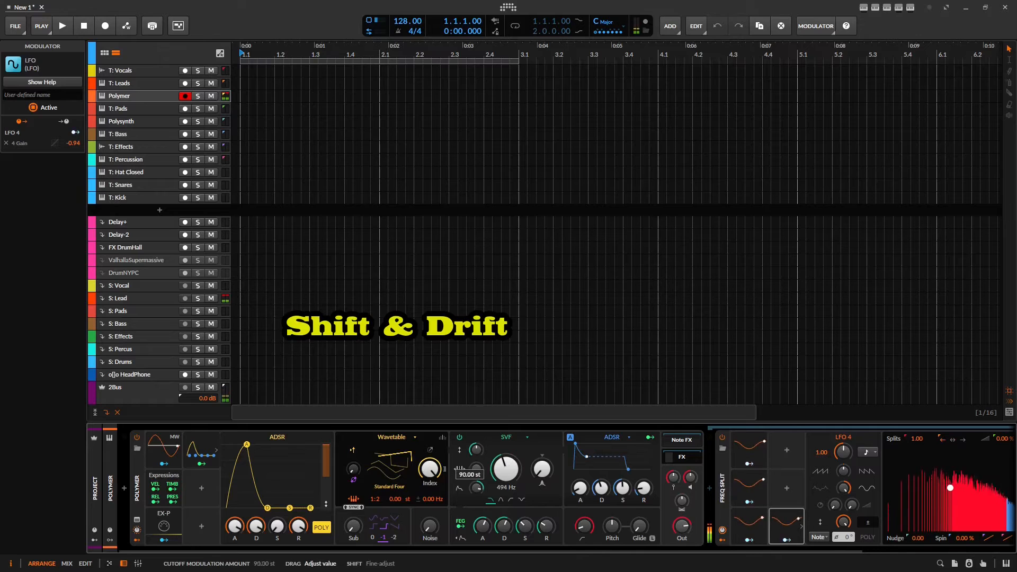
pyautogui.moveTo(525, 529); pyautogui.dragTo(526, 554)
pyautogui.moveTo(483, 529)
pyautogui.mouseDown()
pyautogui.moveTo(484, 504)
pyautogui.moveTo(504, 522)
pyautogui.moveTo(484, 537)
pyautogui.mouseUp()
pyautogui.moveTo(479, 490); pyautogui.dragTo(479, 485)
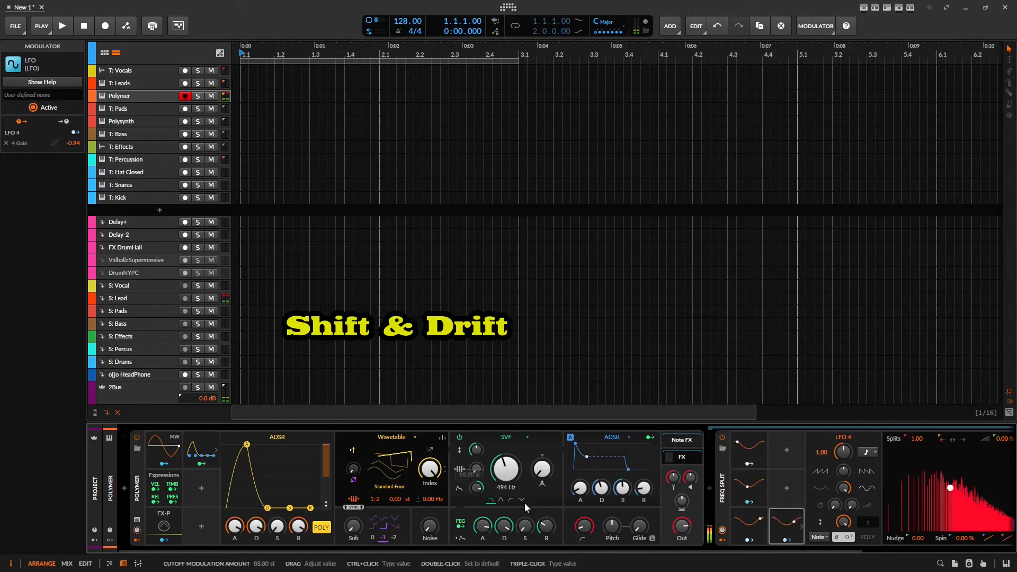
# Raise the Delay+ send level on the Polymer track
pyautogui.moveTo(664, 492); pyautogui.dragTo(492, 501)
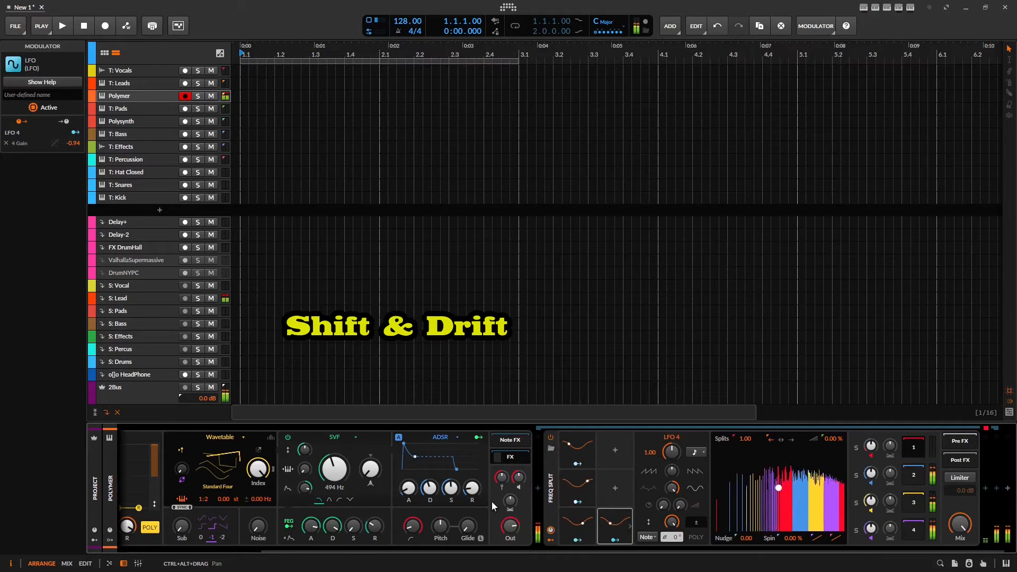
pyautogui.click(371, 481)
pyautogui.click(52, 453)
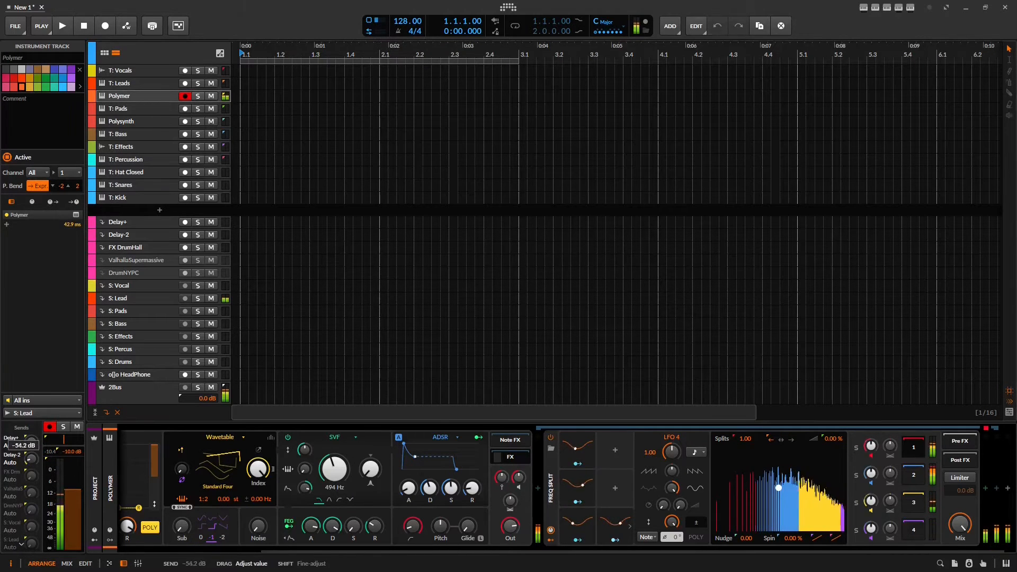
pyautogui.moveTo(31, 443); pyautogui.dragTo(31, 429)
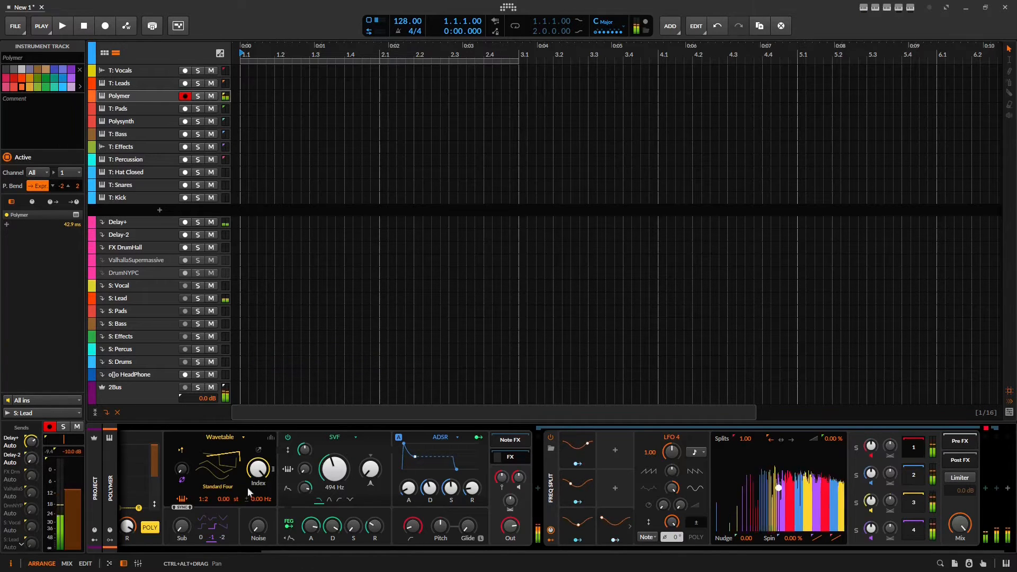
# Increase the ADSR modulator's Splits modulation amount to 78.79 and lengthen Polymer's filter envelope attack
pyautogui.moveTo(373, 483); pyautogui.dragTo(544, 484)
pyautogui.click(201, 451)
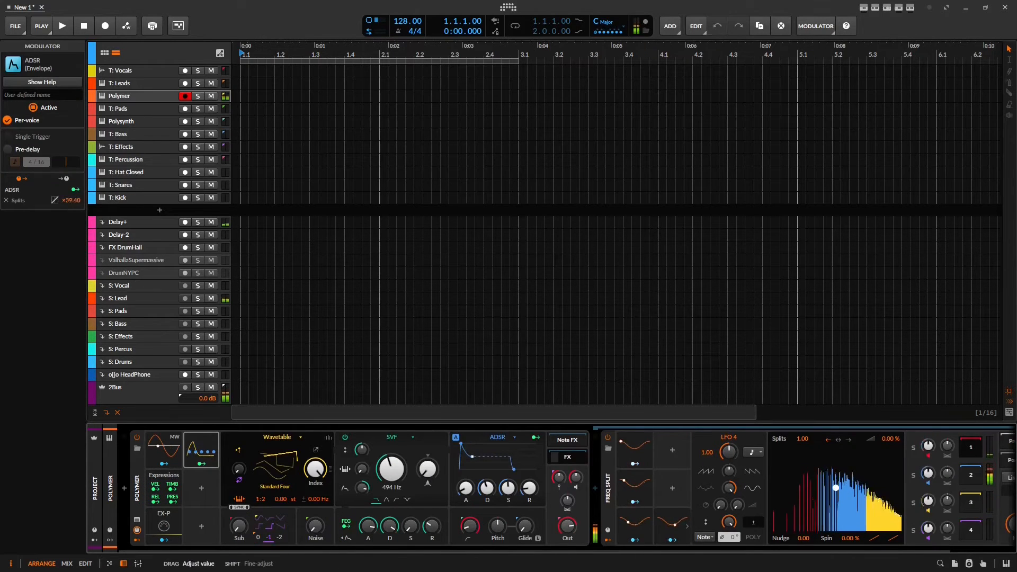
pyautogui.moveTo(368, 527); pyautogui.dragTo(367, 511)
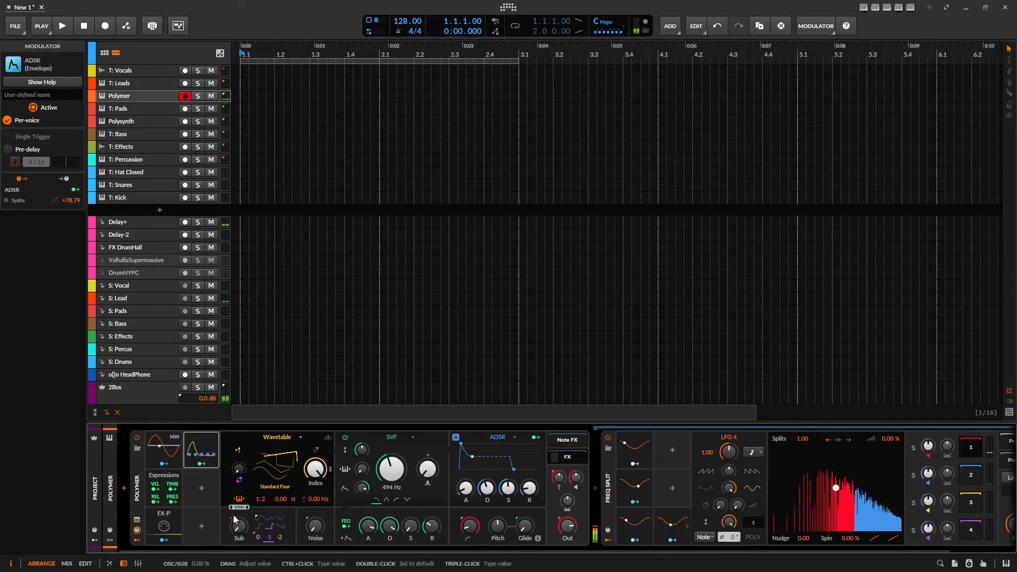
# Reduce Polymer's SVF cutoff to 170 Hz and adjust its high-pass to about 36.7 Hz
pyautogui.doubleClick(206, 454)
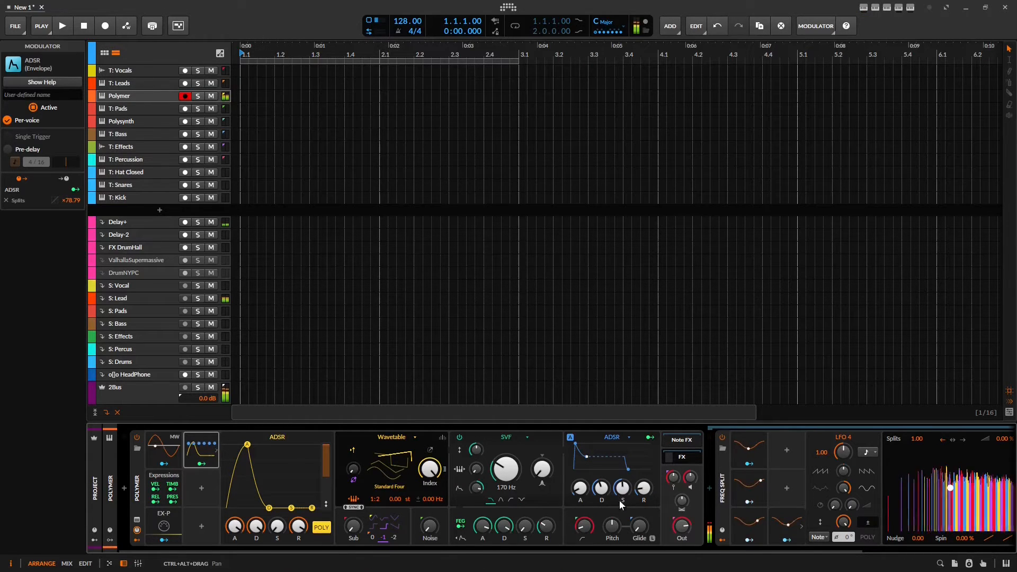
pyautogui.moveTo(586, 530); pyautogui.dragTo(586, 536)
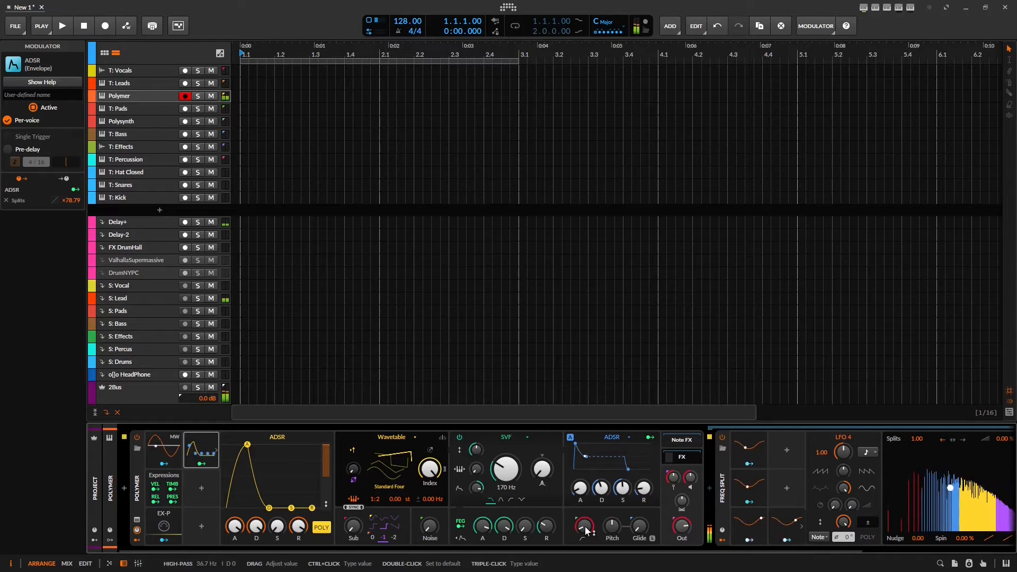
pyautogui.hscroll(5, 768, 533)
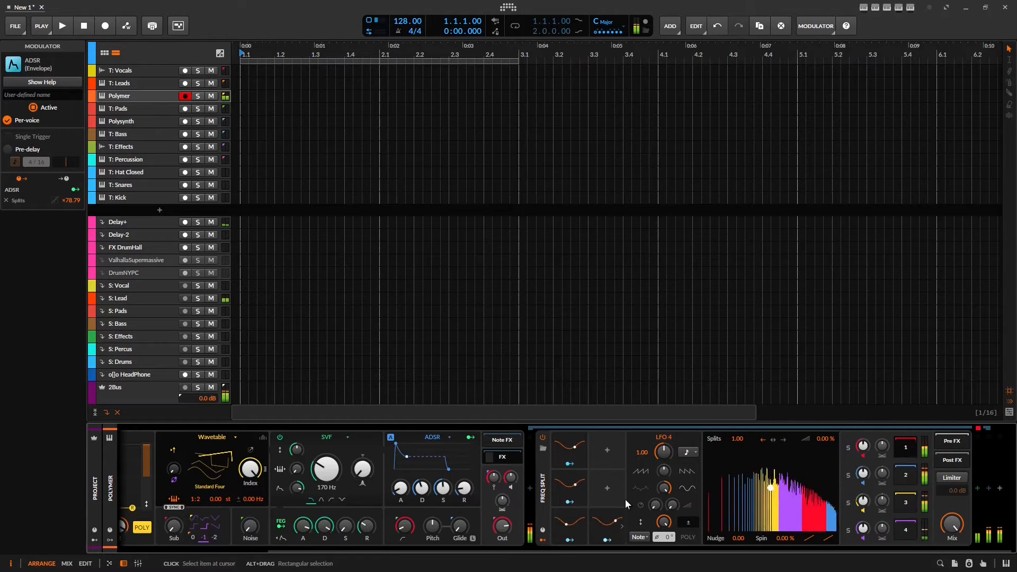
# Lengthen Polymer's filter envelope release, set the amplitude release to about 3.80 s, and blend in the Sub oscillator
pyautogui.moveTo(363, 526); pyautogui.dragTo(364, 509)
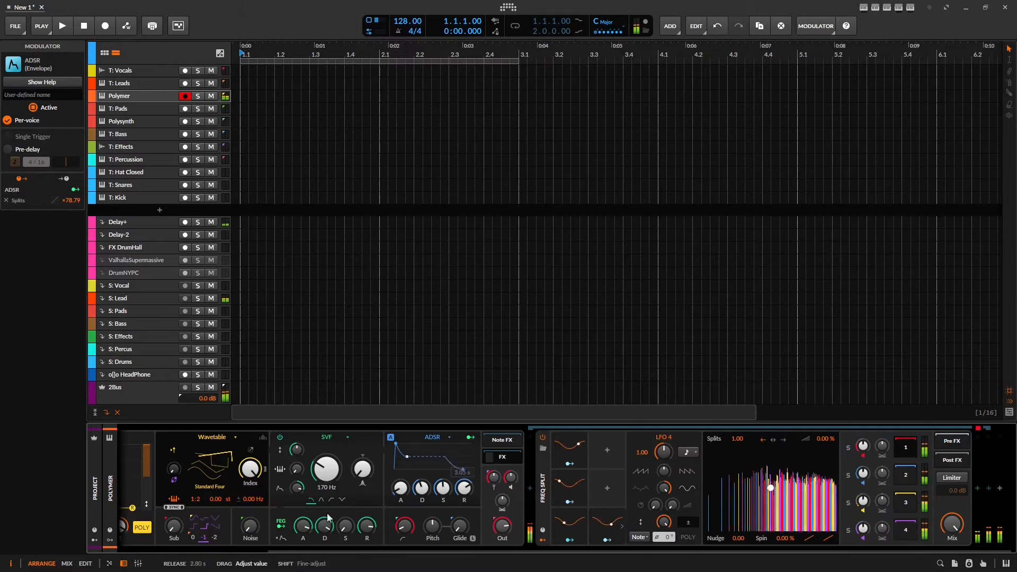
pyautogui.click(283, 524)
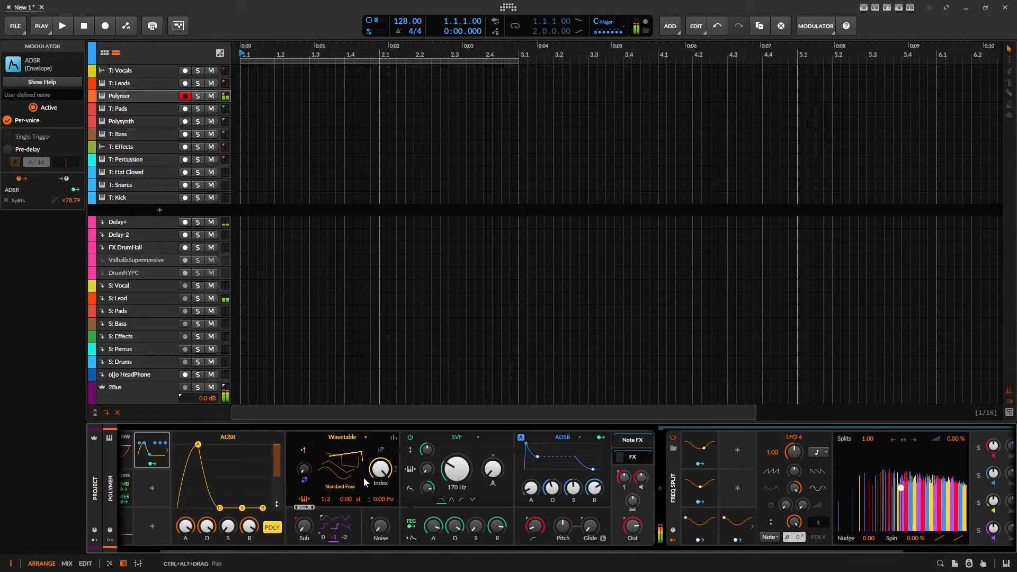
pyautogui.moveTo(309, 522)
pyautogui.mouseDown()
pyautogui.moveTo(309, 479)
pyautogui.moveTo(306, 528)
pyautogui.mouseUp()
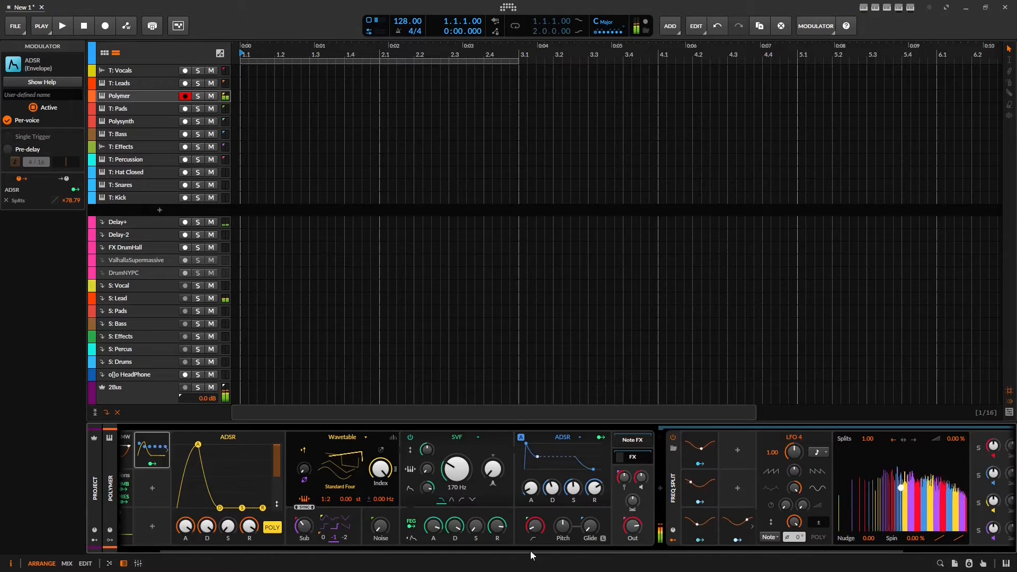
# Try a crossfade amount of 99.0 % on Freq Split and return it to 0.00 %
pyautogui.scroll(-3, 753, 513)
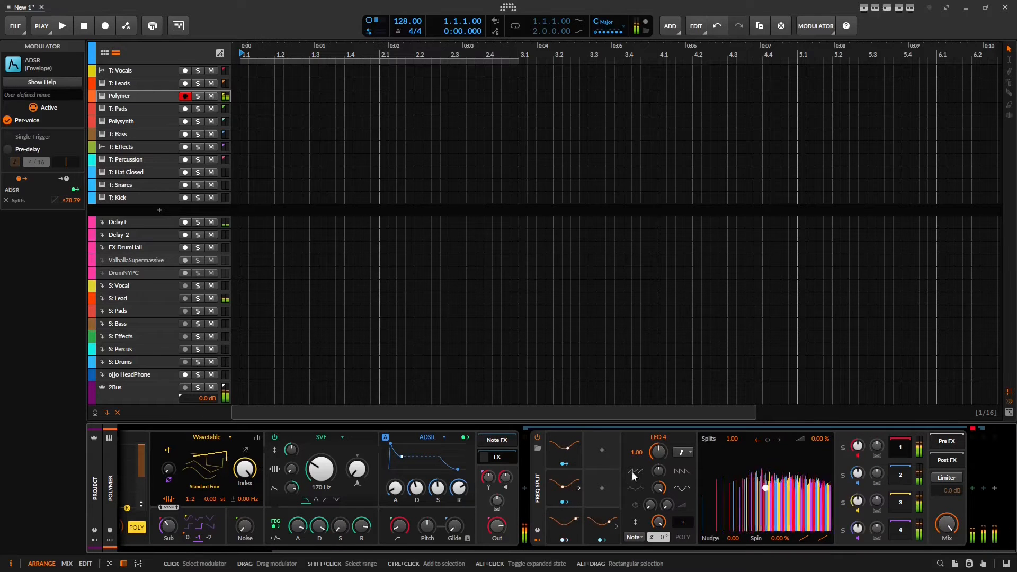
pyautogui.moveTo(821, 439)
pyautogui.mouseDown()
pyautogui.moveTo(820, 350)
pyautogui.moveTo(823, 441)
pyautogui.mouseUp()
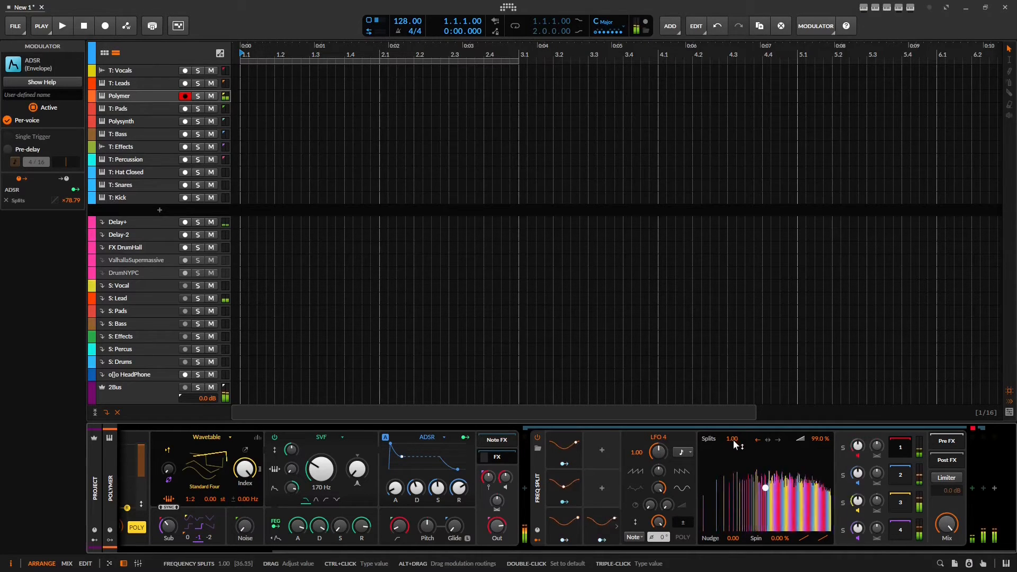
pyautogui.moveTo(817, 438)
pyautogui.mouseDown()
pyautogui.moveTo(818, 424)
pyautogui.moveTo(819, 480)
pyautogui.moveTo(820, 440)
pyautogui.mouseUp()
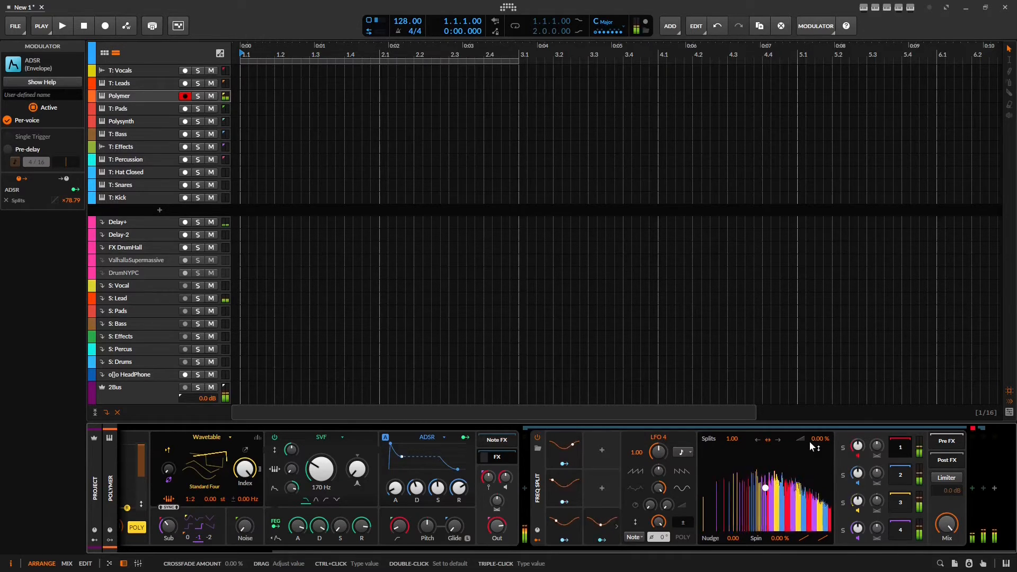
# Sweep Freq Split's Split Bend/Pinch point up, down and to both sides, ending at the display's lower-left corner, and set the filter envelope attack to 1.03 s
pyautogui.moveTo(766, 488); pyautogui.dragTo(765, 454)
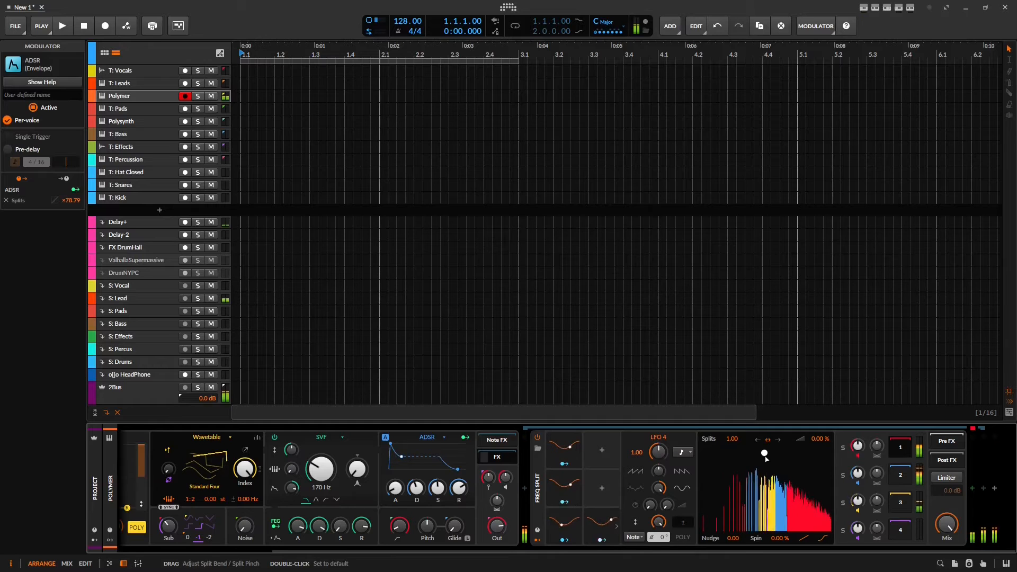
pyautogui.moveTo(765, 455); pyautogui.dragTo(769, 530)
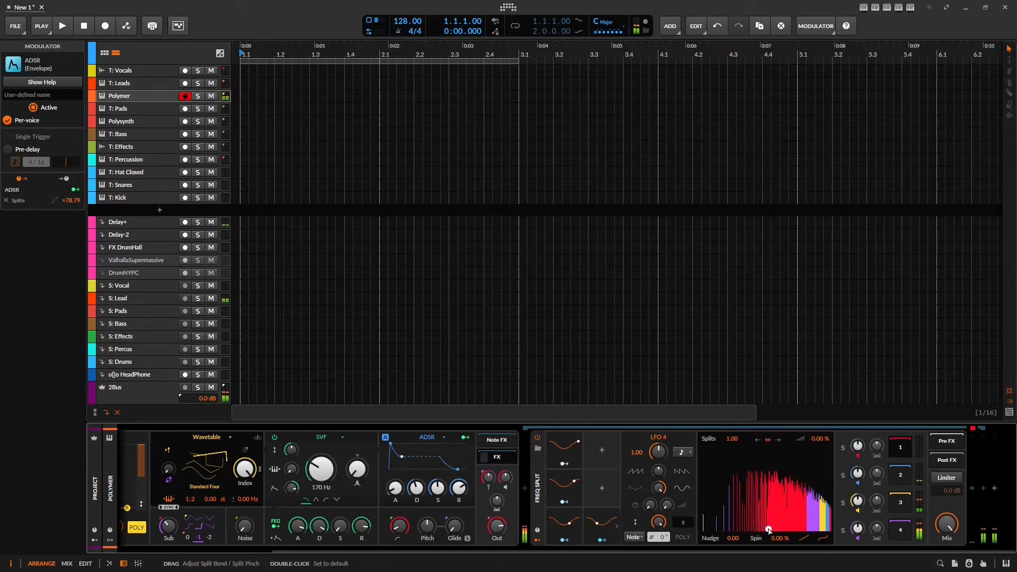
pyautogui.moveTo(769, 531); pyautogui.dragTo(799, 532)
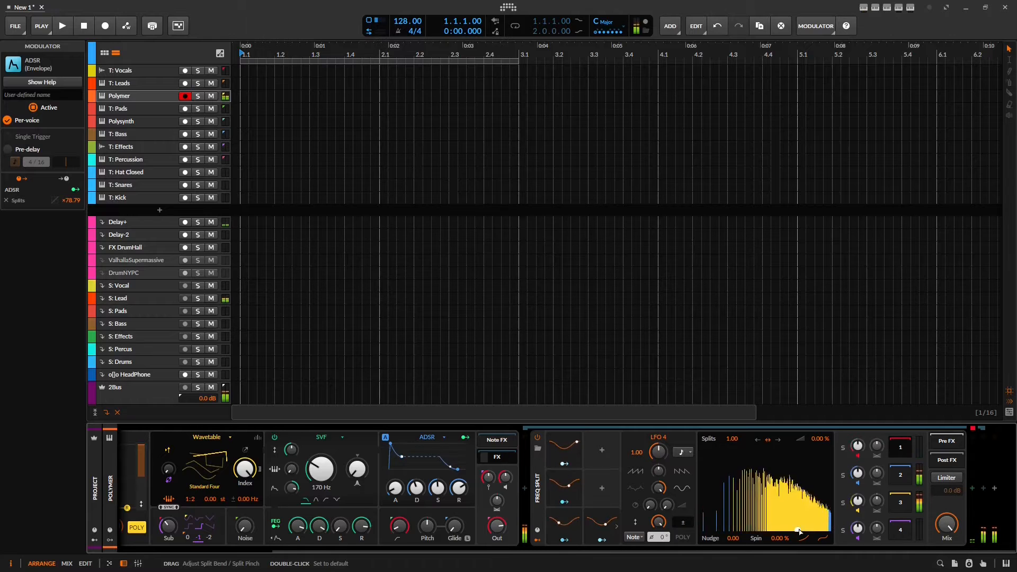
pyautogui.moveTo(294, 525)
pyautogui.mouseDown()
pyautogui.moveTo(294, 556)
pyautogui.moveTo(297, 527)
pyautogui.mouseUp()
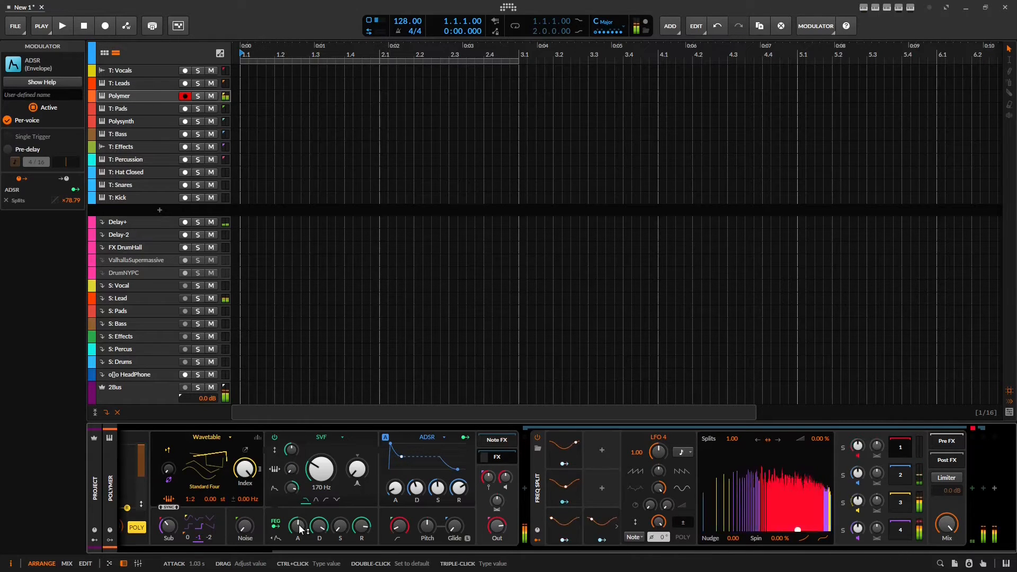
pyautogui.moveTo(795, 532); pyautogui.dragTo(742, 534)
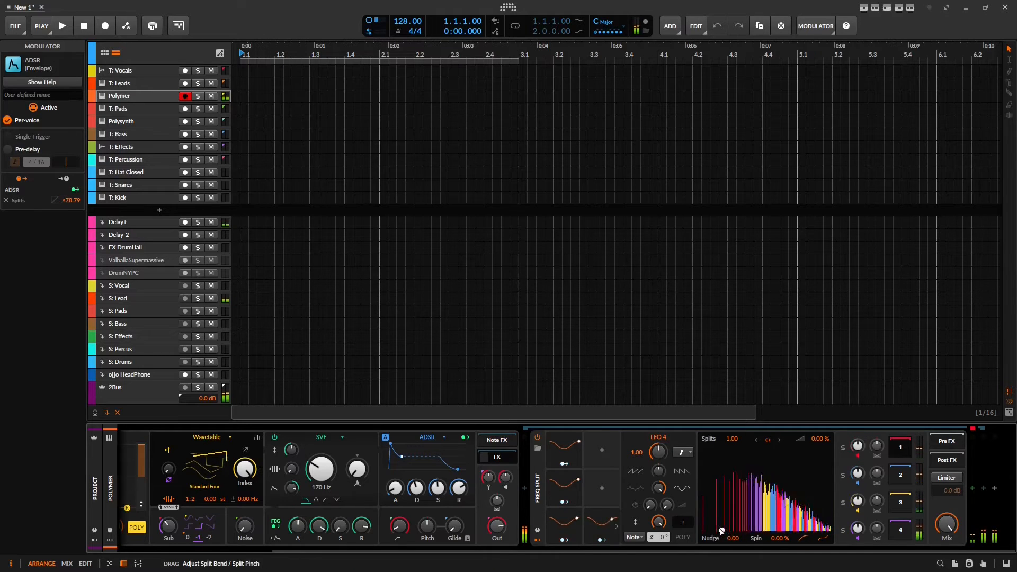
pyautogui.moveTo(728, 532); pyautogui.dragTo(718, 533)
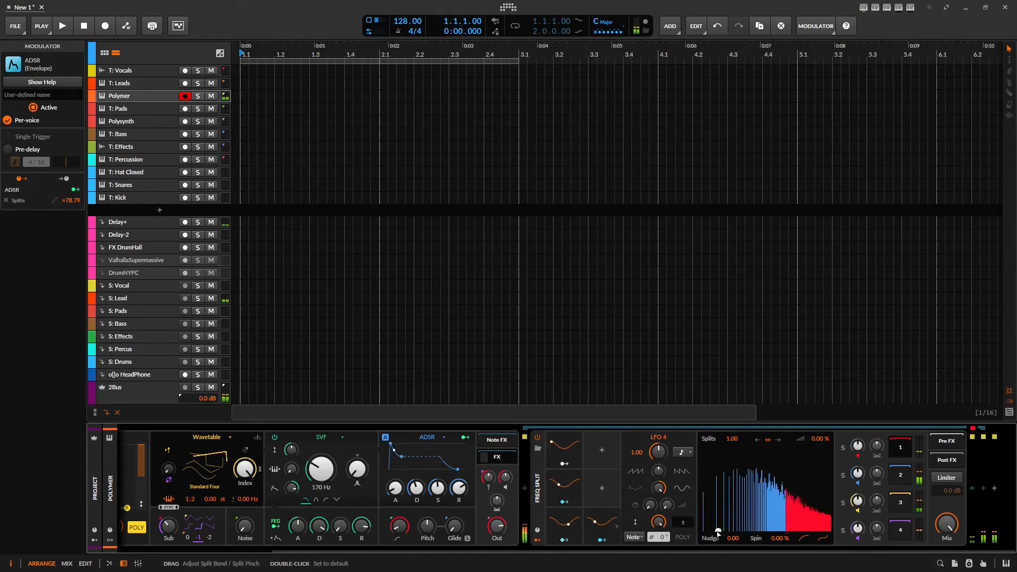
# Set Freq Split's direction to the right-pointing arrow and slow the channel-gain LFOs, with LFO 4's rate at 0.19 and LFO 1's at 0.08
pyautogui.click(778, 440)
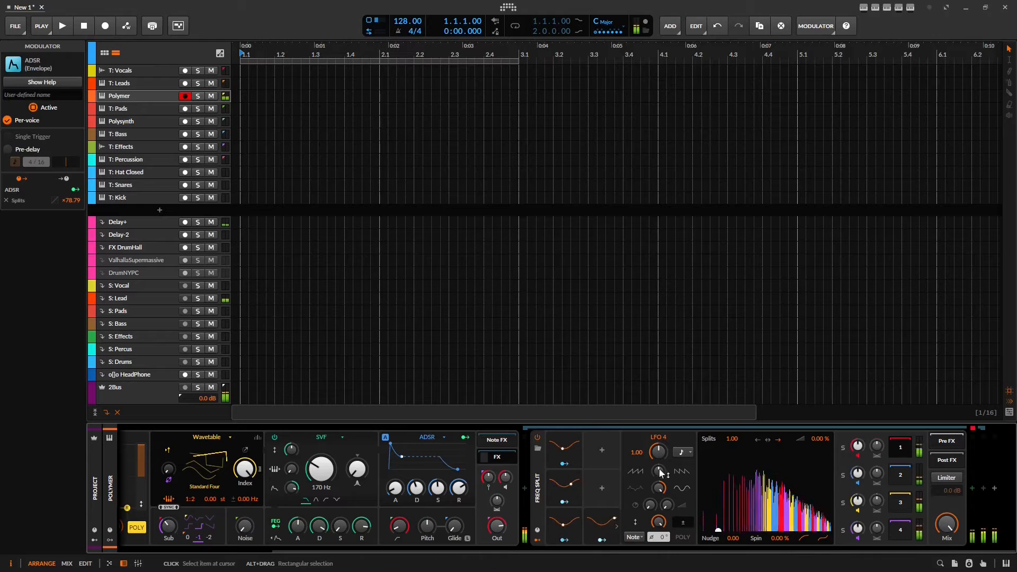
pyautogui.moveTo(658, 456); pyautogui.dragTo(657, 469)
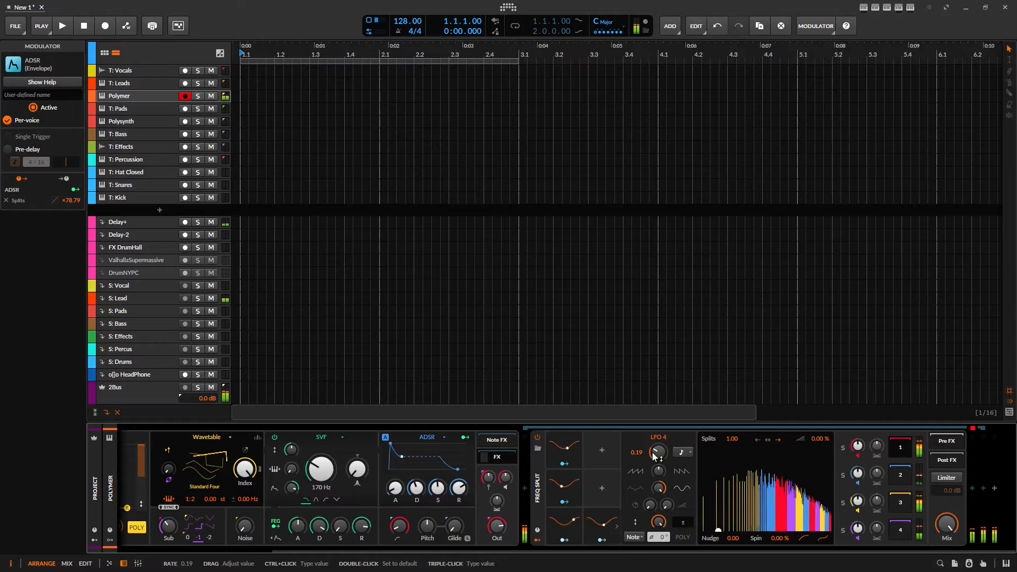
pyautogui.click(578, 483)
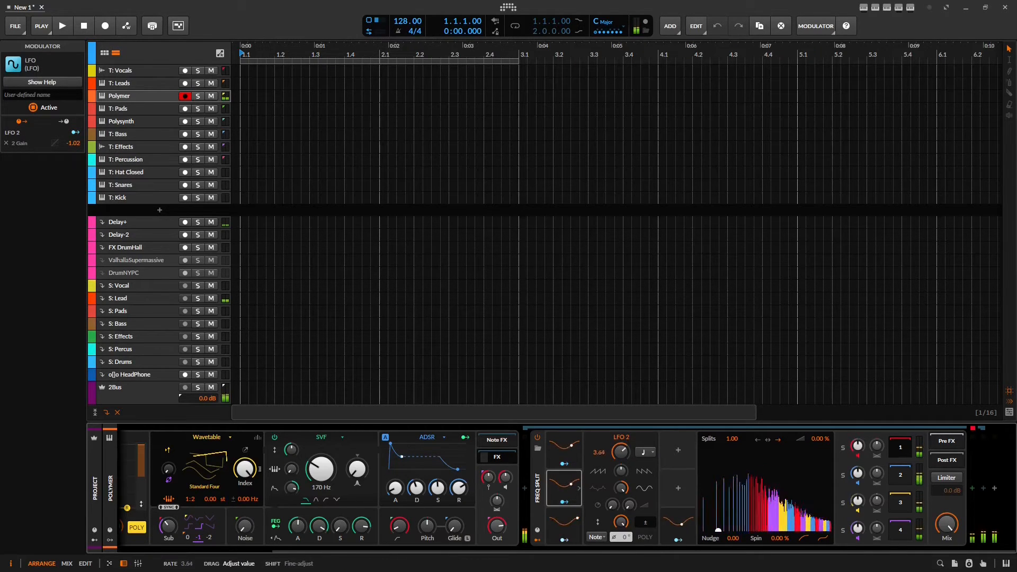
pyautogui.click(560, 449)
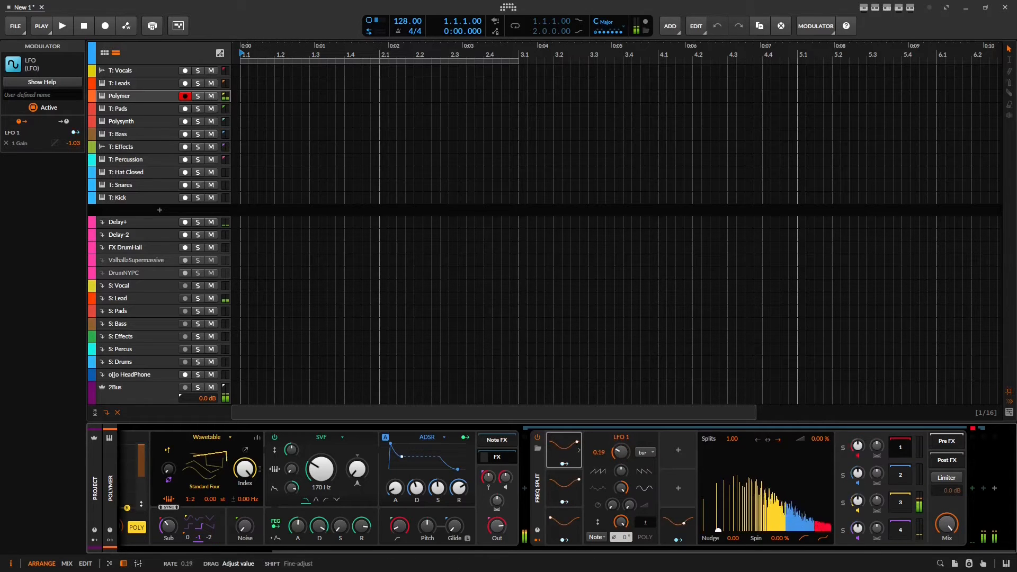
pyautogui.moveTo(621, 452); pyautogui.dragTo(620, 456)
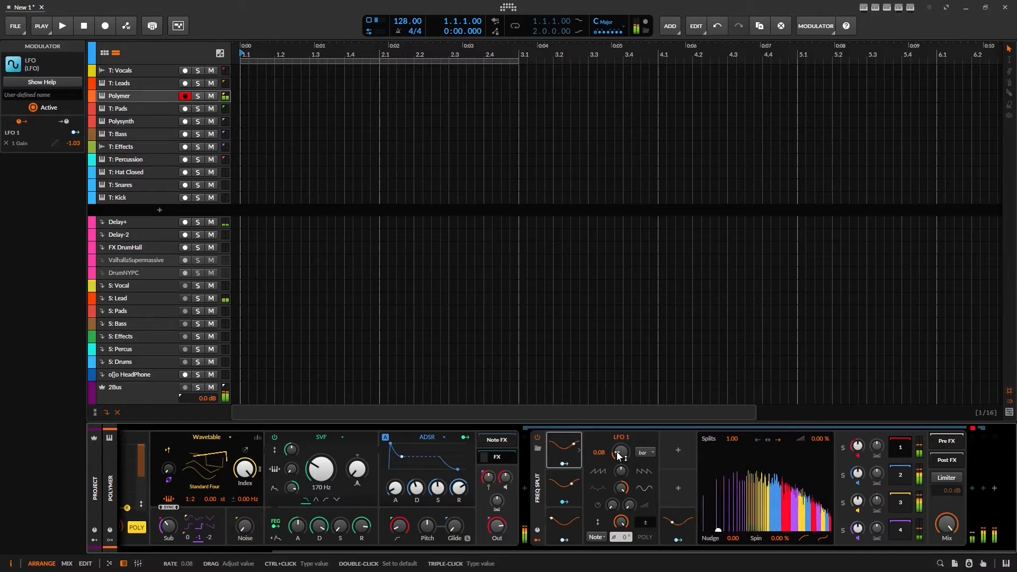
# Select the Polymer track and raise its send to Delay-2
pyautogui.click(148, 99)
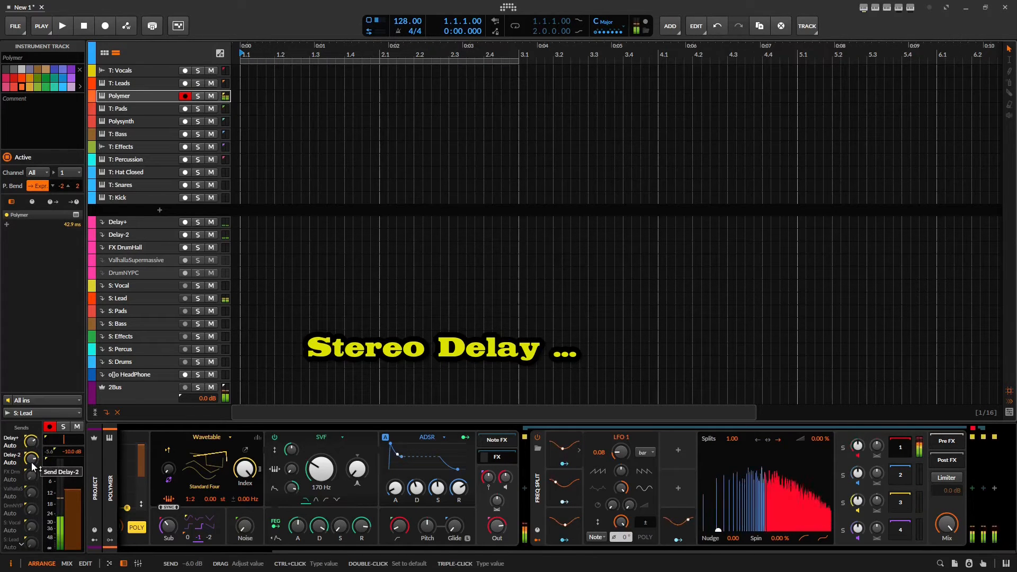
pyautogui.moveTo(31, 462); pyautogui.dragTo(32, 456)
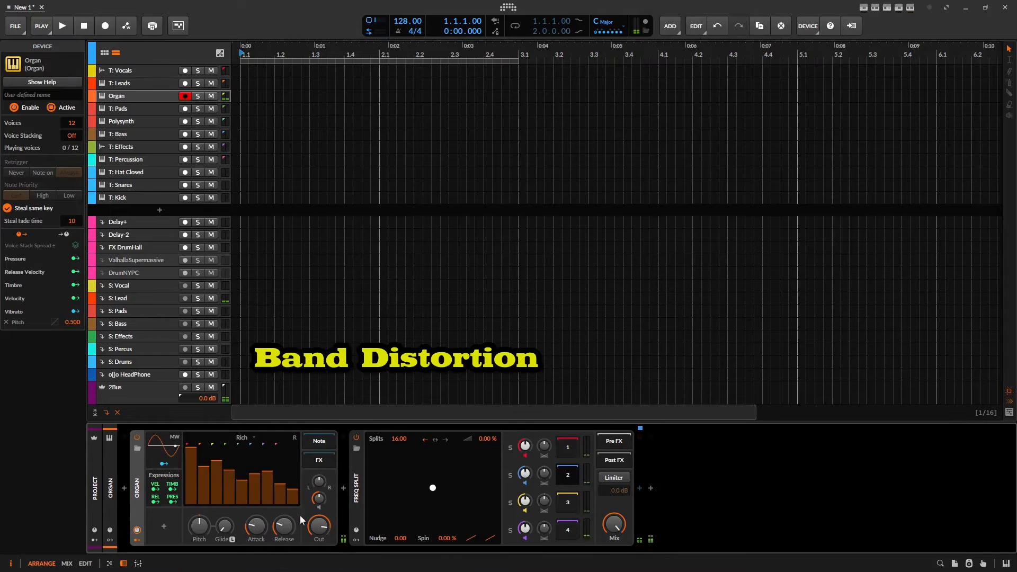
# Lengthen the Organ's release and show the modulator slots of Freq Split
pyautogui.moveTo(284, 526); pyautogui.dragTo(284, 525)
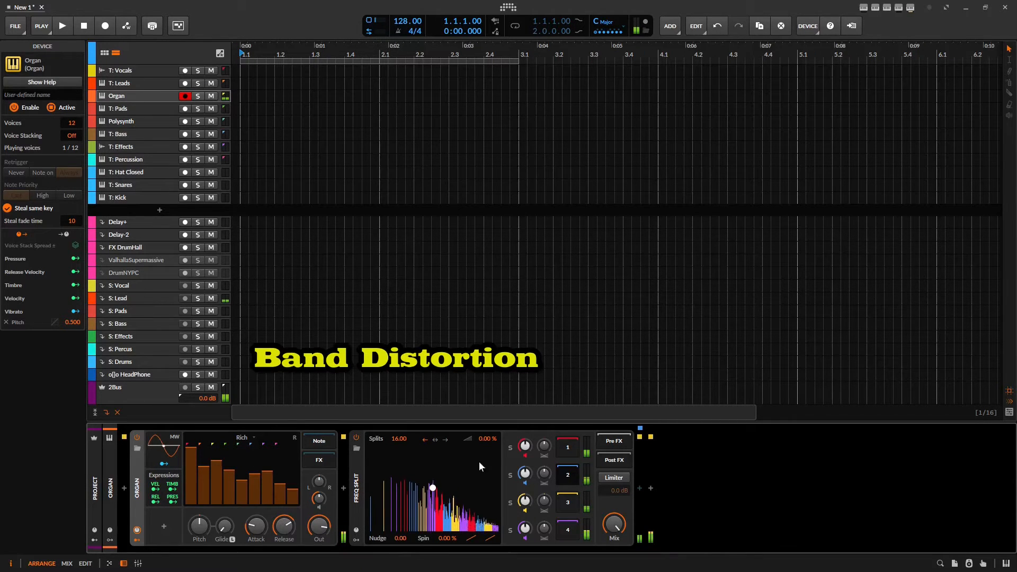
pyautogui.click(356, 540)
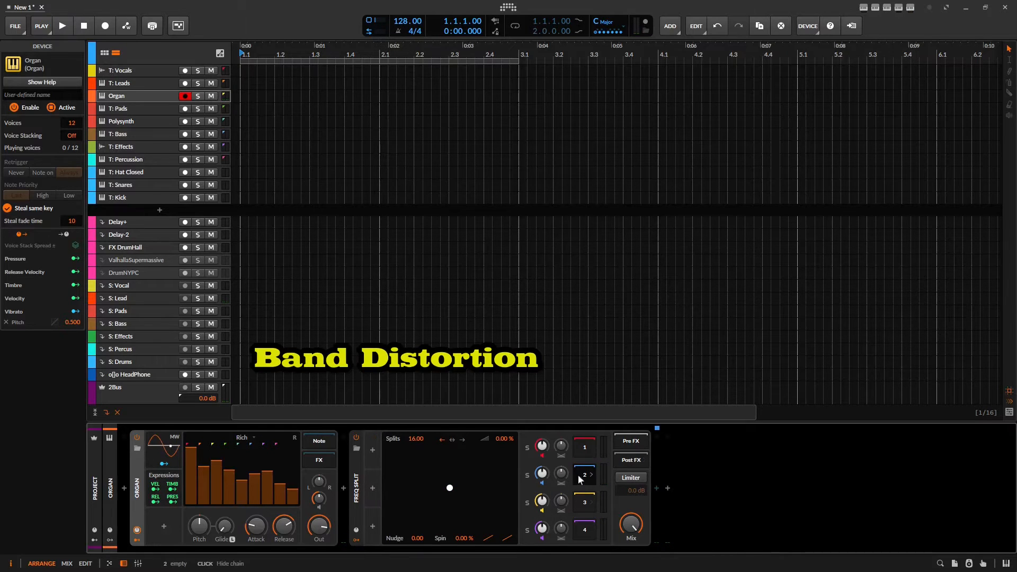
pyautogui.click(656, 487)
pyautogui.write('dist')
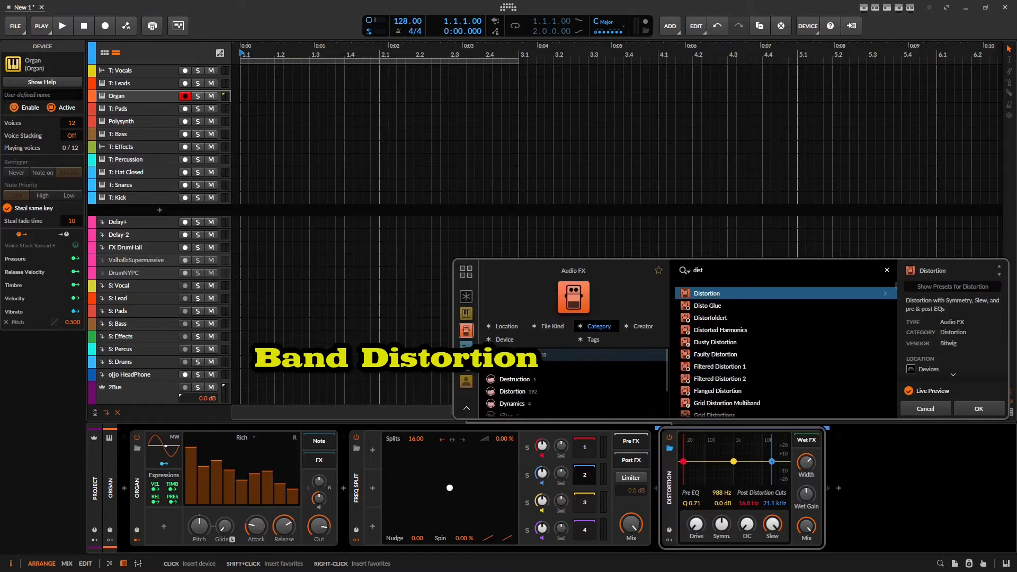
pyautogui.press('Return')
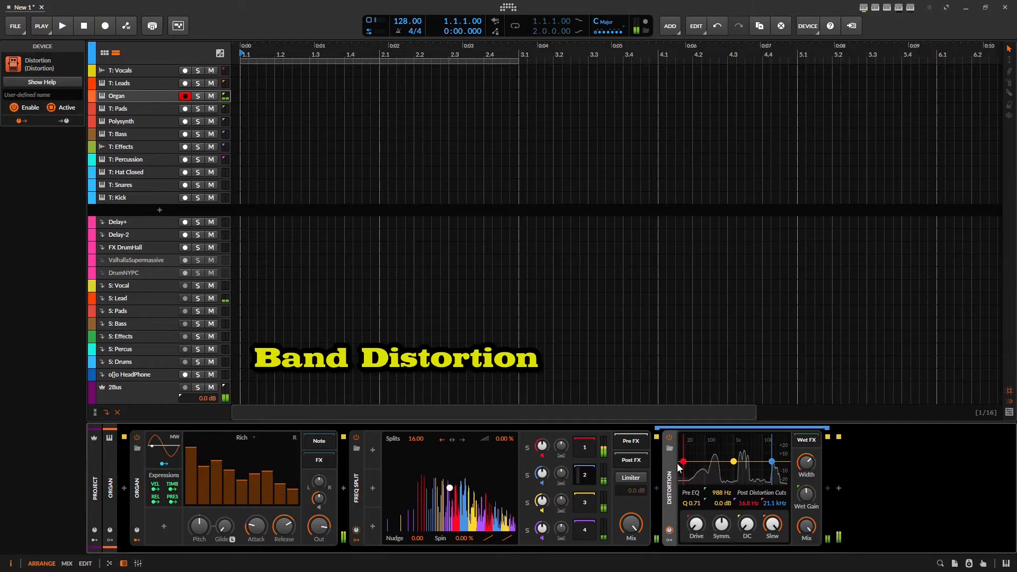
pyautogui.moveTo(697, 524); pyautogui.dragTo(696, 467)
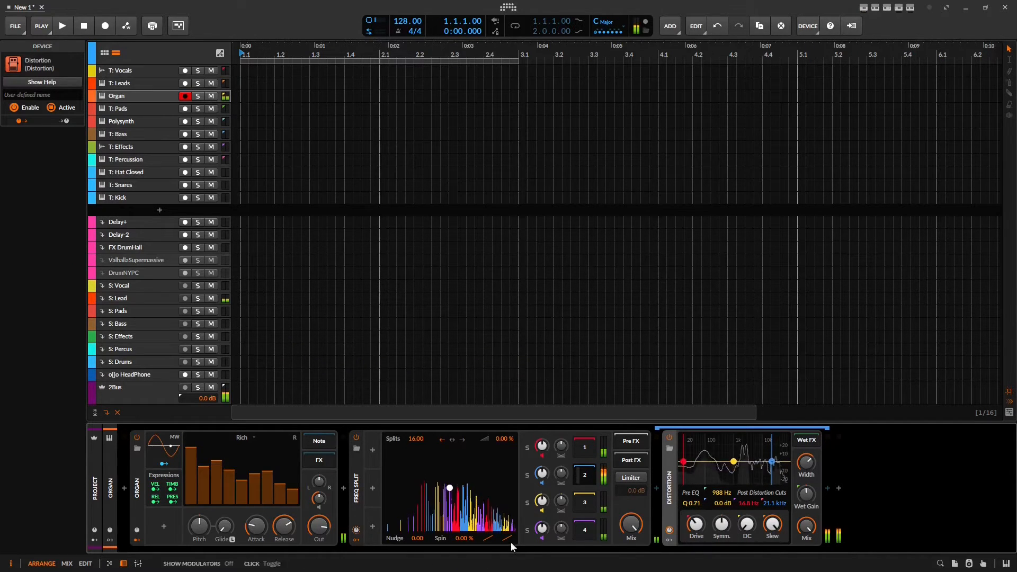
# Add a Classic LFO with a square waveform to Freq Split and map it to Split Pinch with an amount of 0.900
pyautogui.click(373, 450)
pyautogui.write('clas')
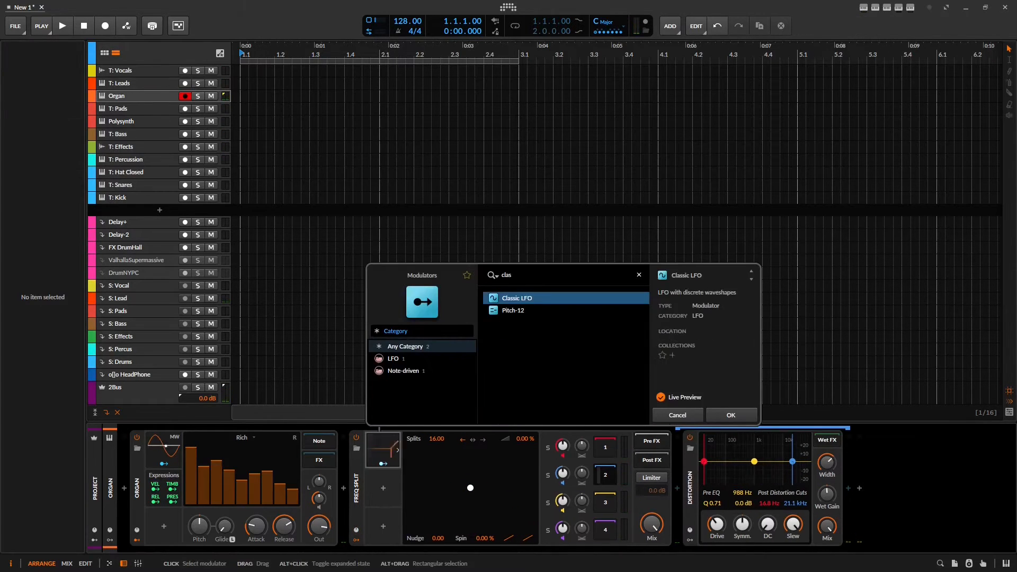
pyautogui.press('Return')
pyautogui.click(397, 450)
pyautogui.click(472, 471)
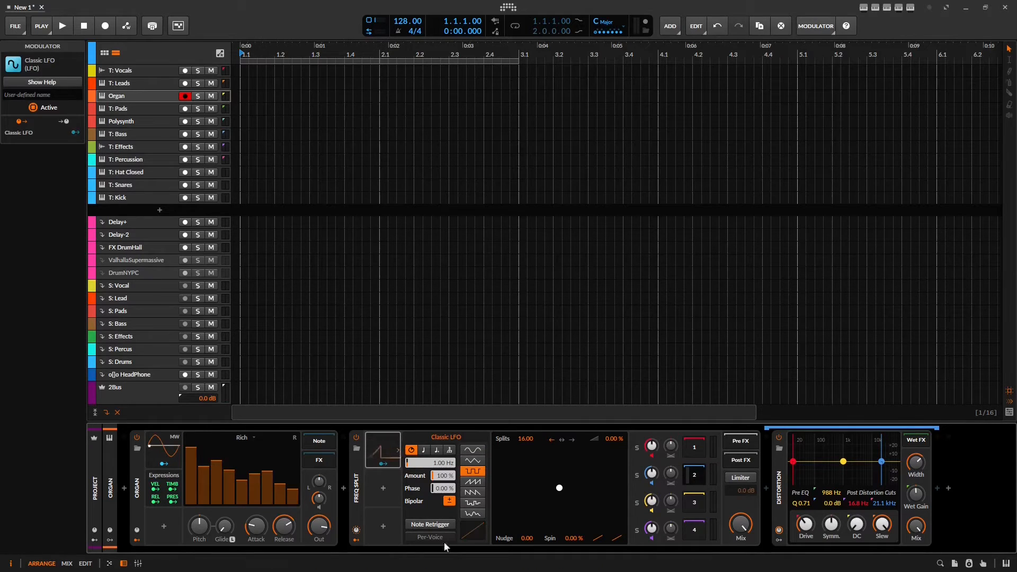
pyautogui.moveTo(618, 538); pyautogui.dragTo(619, 538)
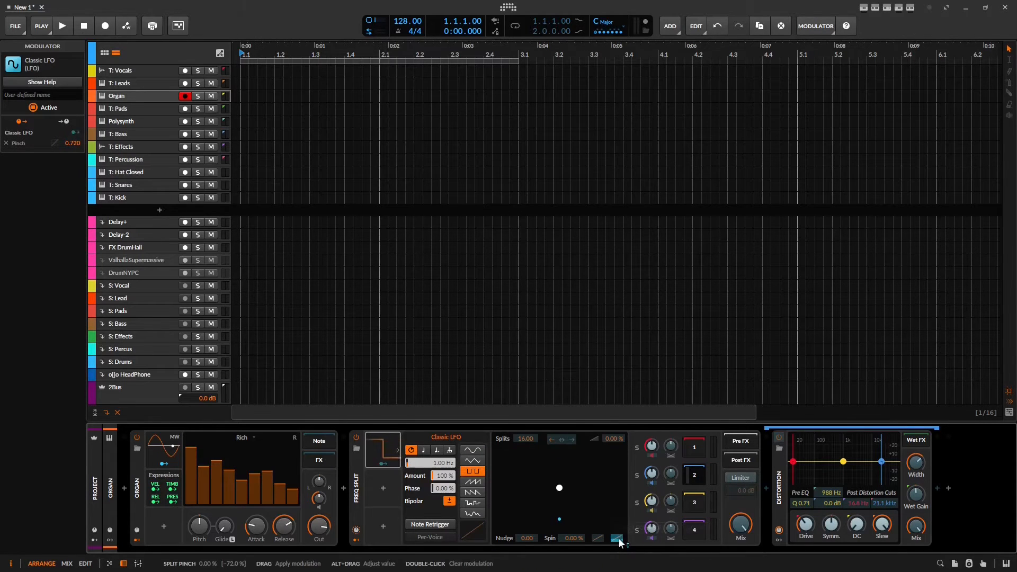
pyautogui.moveTo(619, 538)
pyautogui.mouseDown()
pyautogui.moveTo(619, 509)
pyautogui.moveTo(619, 534)
pyautogui.mouseUp()
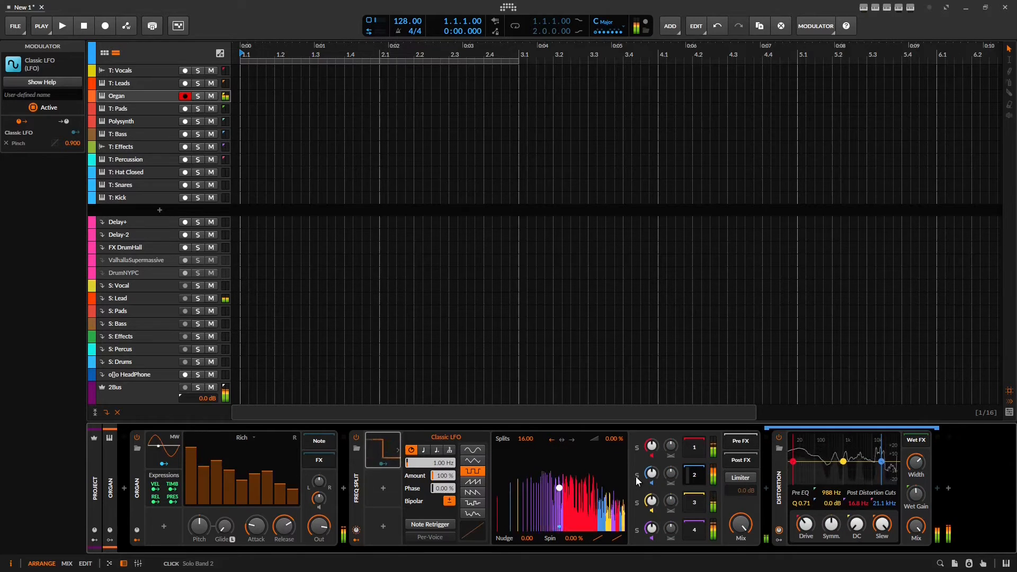
# Reduce Freq Split's Splits to 6.50 and turn down the Drive of the Distortion on channel 2
pyautogui.moveTo(526, 439)
pyautogui.mouseDown()
pyautogui.moveTo(526, 476)
pyautogui.moveTo(526, 443)
pyautogui.mouseUp()
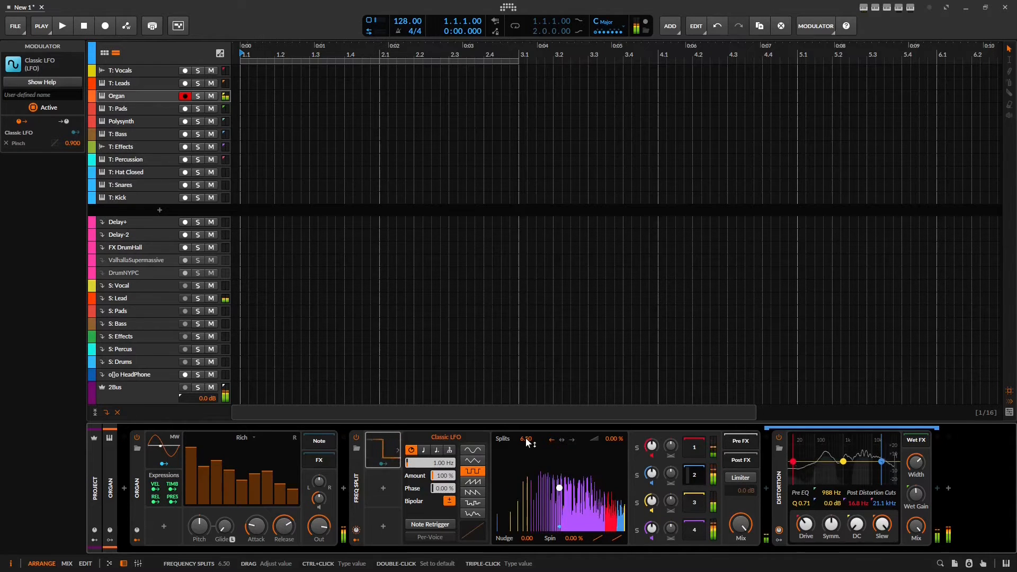
pyautogui.moveTo(806, 525); pyautogui.dragTo(806, 535)
# Enable Freq Split's spectral limiter with a threshold of -23.1 dB and switch its spectrum display to Post
pyautogui.click(740, 478)
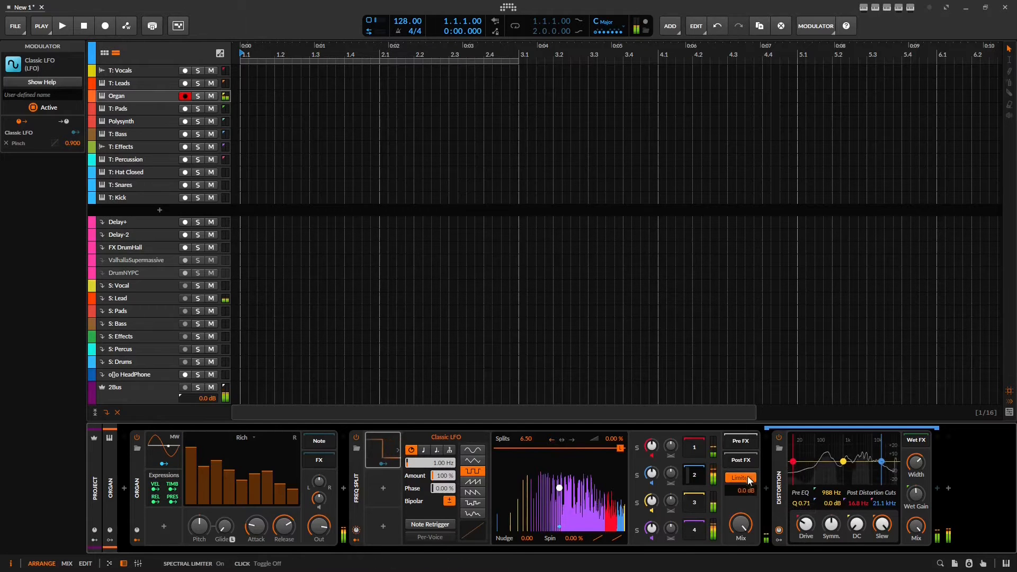
pyautogui.moveTo(743, 491); pyautogui.dragTo(744, 517)
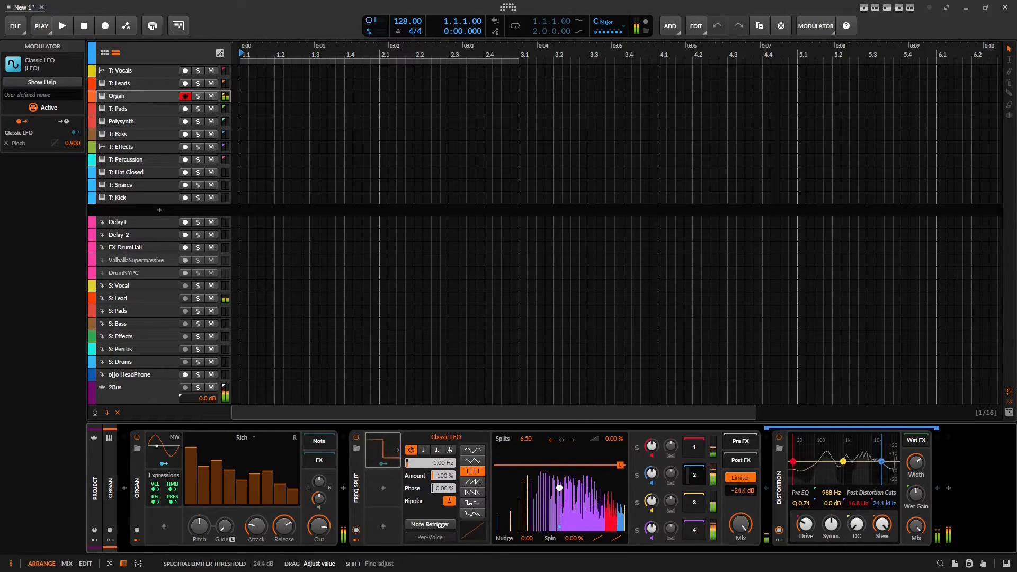
pyautogui.rightClick(596, 467)
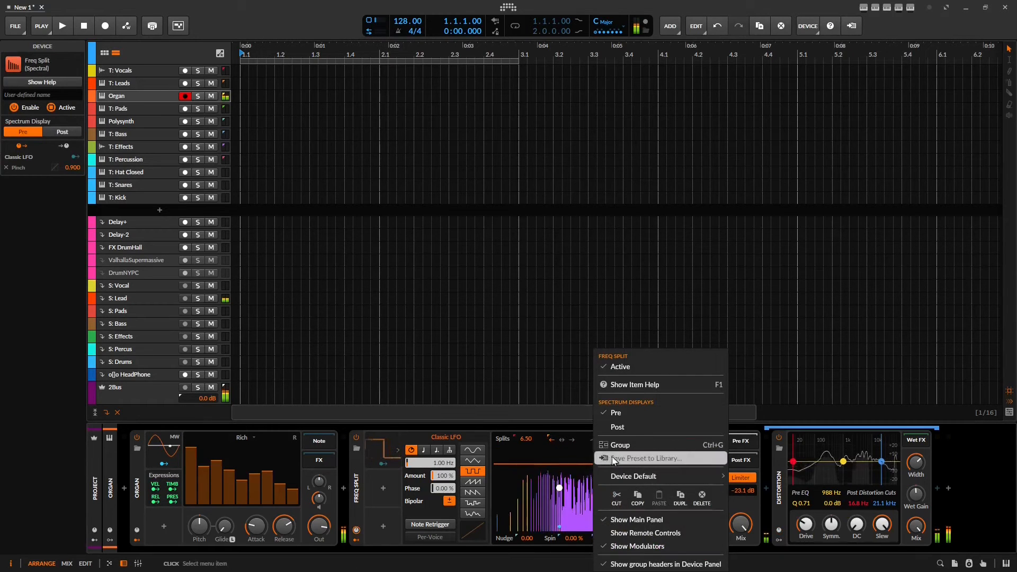
pyautogui.click(621, 426)
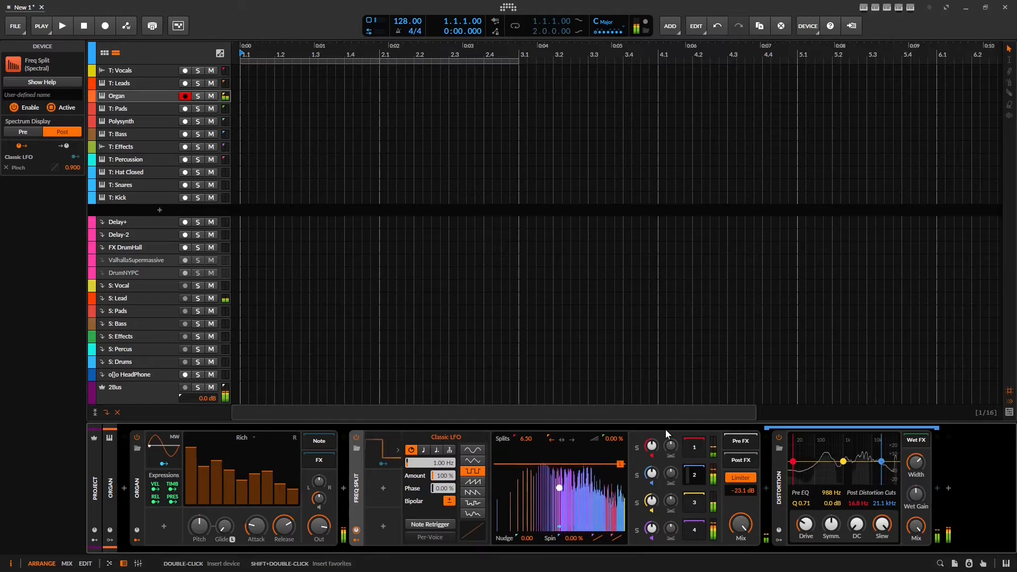
# Slow the Classic LFO to 0.77 Hz and raise the Organ track's sends to Delay+ and Delay-2
pyautogui.moveTo(432, 463)
pyautogui.mouseDown()
pyautogui.moveTo(431, 445)
pyautogui.moveTo(431, 473)
pyautogui.mouseUp()
pyautogui.click(110, 461)
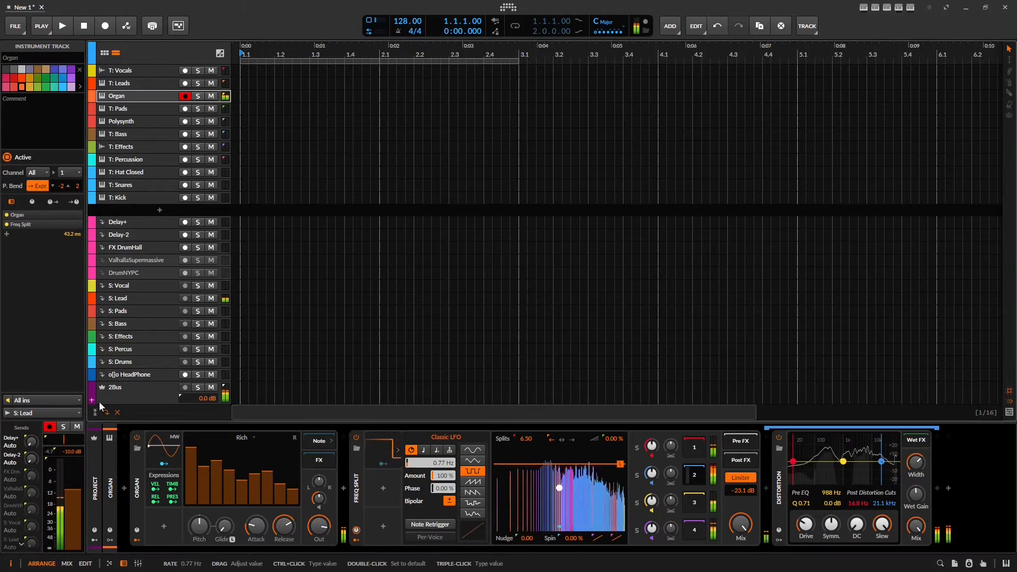
pyautogui.moveTo(33, 444); pyautogui.dragTo(33, 402)
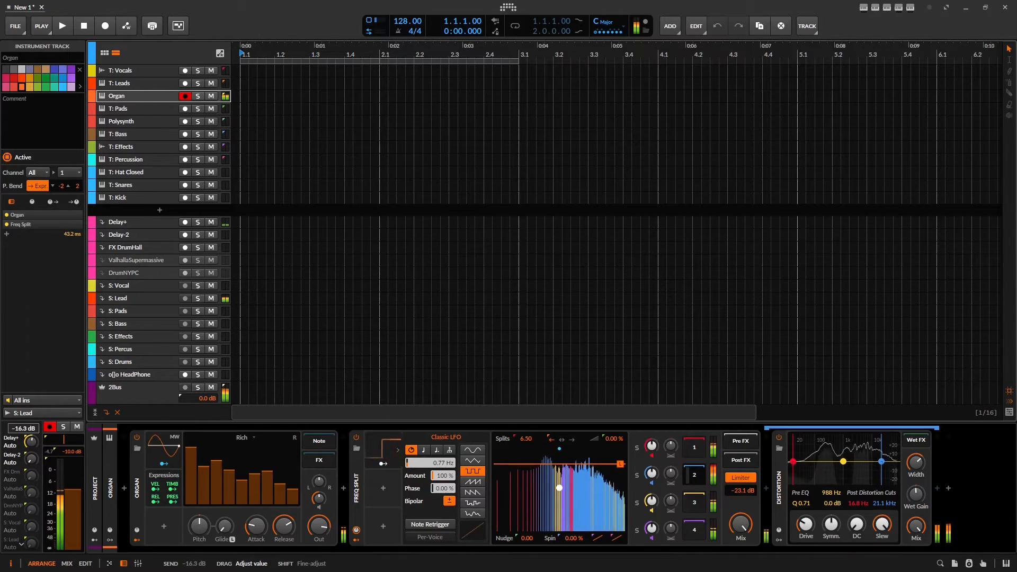
pyautogui.moveTo(32, 459); pyautogui.dragTo(32, 422)
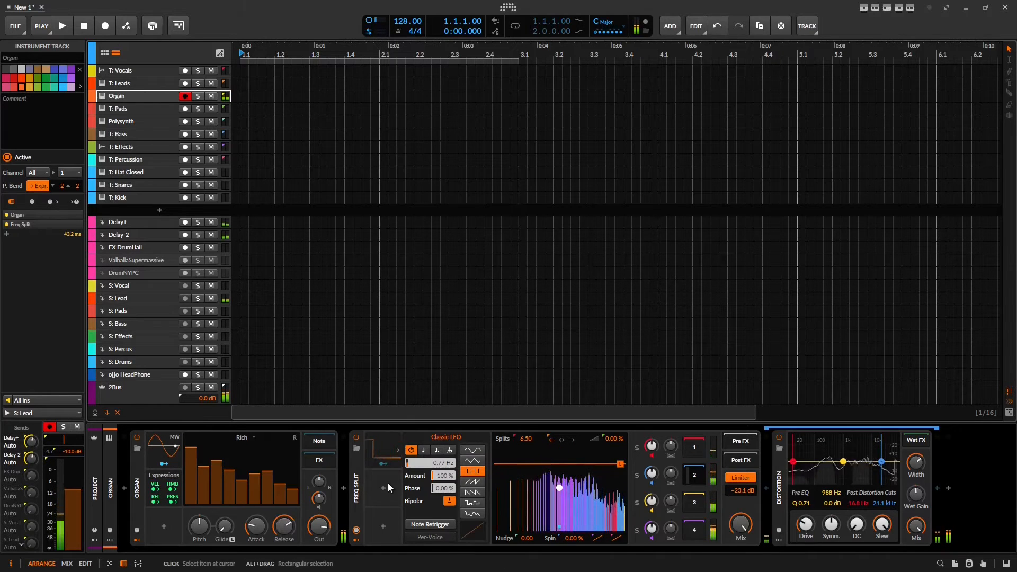
# Add an ADSR modulator to Freq Split and map it to the Classic LFO's rate with an amount of ×7.727
pyautogui.click(383, 487)
pyautogui.write('ads')
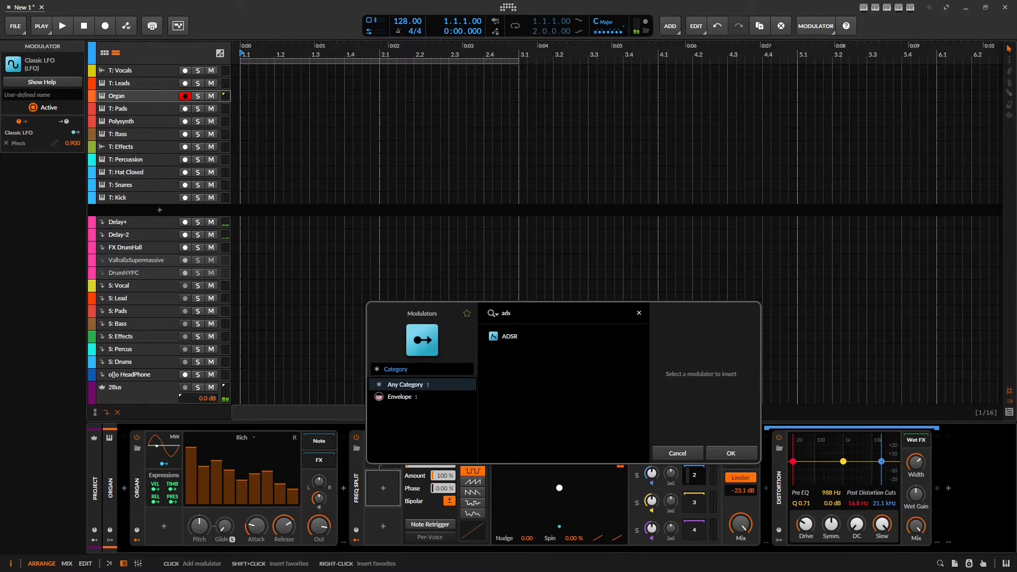
pyautogui.press('Return')
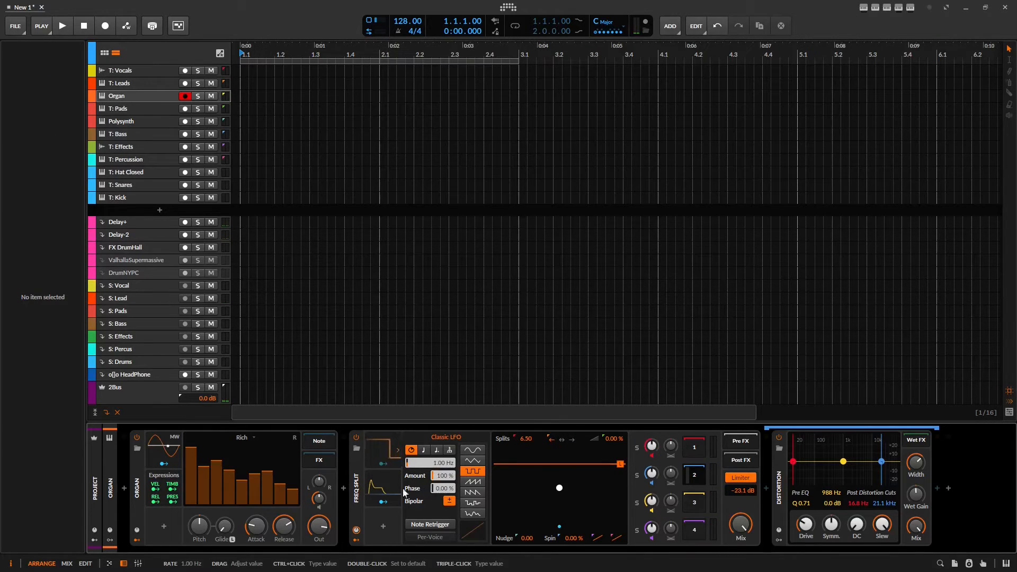
pyautogui.click(385, 502)
pyautogui.moveTo(431, 464); pyautogui.dragTo(431, 439)
pyautogui.click(383, 494)
# Shape the ADSR modulator with a longer attack and decay and the sustain at its minimum
pyautogui.click(383, 502)
pyautogui.moveTo(417, 526); pyautogui.dragTo(438, 499)
pyautogui.moveTo(479, 526); pyautogui.dragTo(454, 539)
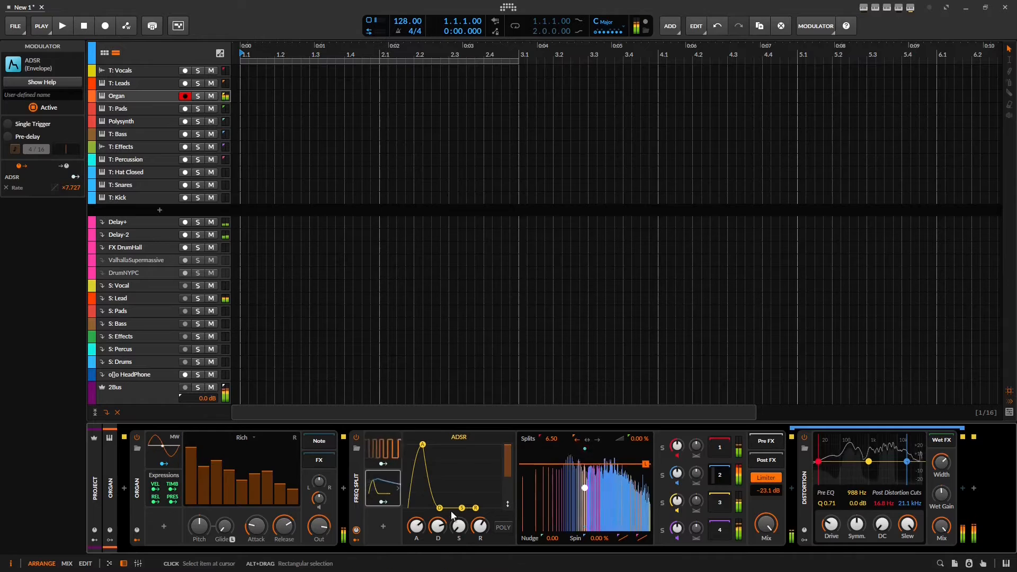
# Lower Freq Split's Splits to 3.48, lengthen the ADSR's attack and shorten its decay to about 35.5 %
pyautogui.moveTo(551, 438)
pyautogui.mouseDown()
pyautogui.moveTo(552, 422)
pyautogui.moveTo(553, 473)
pyautogui.moveTo(554, 440)
pyautogui.mouseUp()
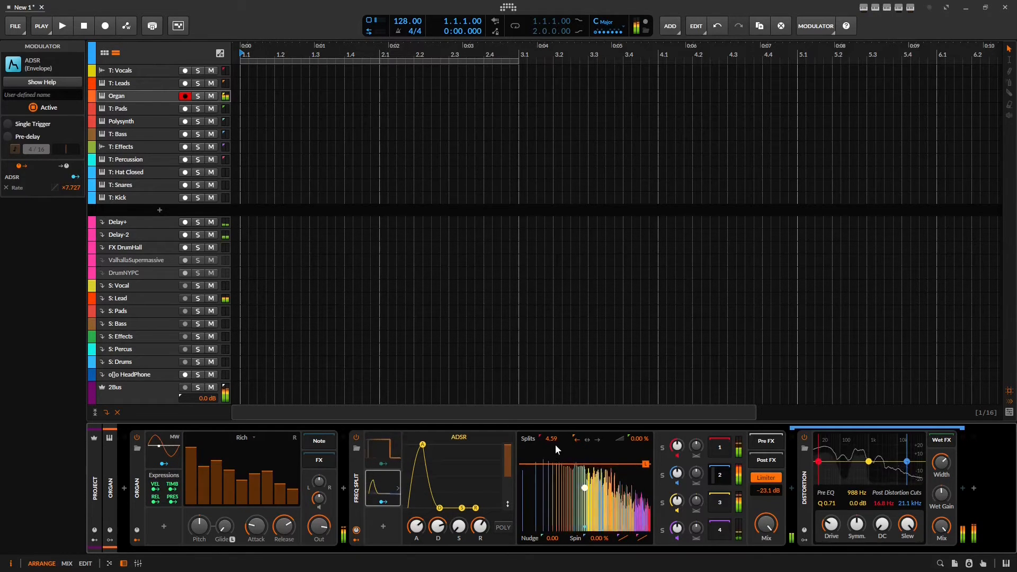
pyautogui.moveTo(550, 443)
pyautogui.mouseDown()
pyautogui.moveTo(550, 411)
pyautogui.moveTo(552, 540)
pyautogui.moveTo(549, 442)
pyautogui.mouseUp()
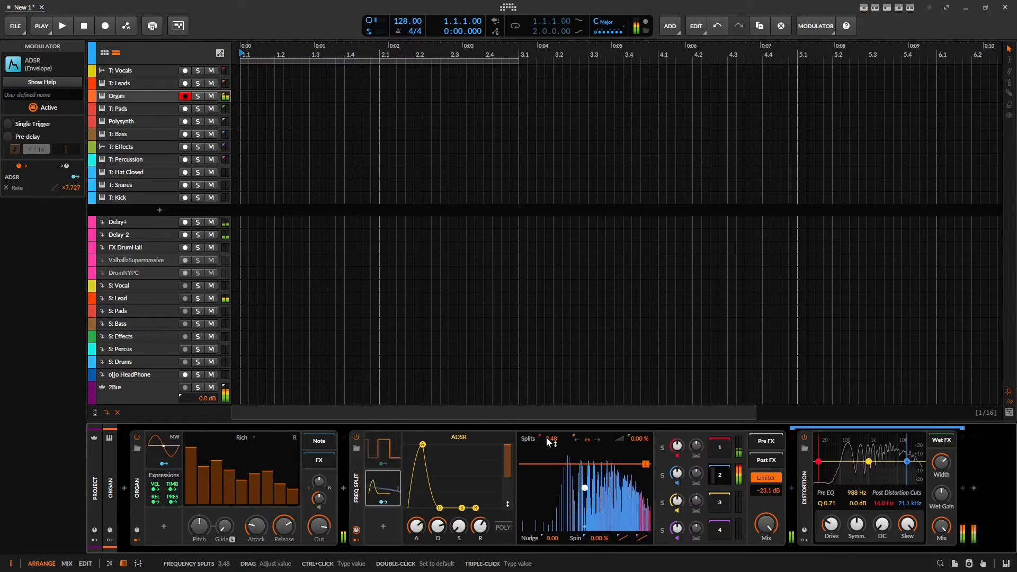
pyautogui.moveTo(416, 526)
pyautogui.mouseDown()
pyautogui.moveTo(417, 504)
pyautogui.moveTo(432, 543)
pyautogui.moveTo(435, 529)
pyautogui.mouseUp()
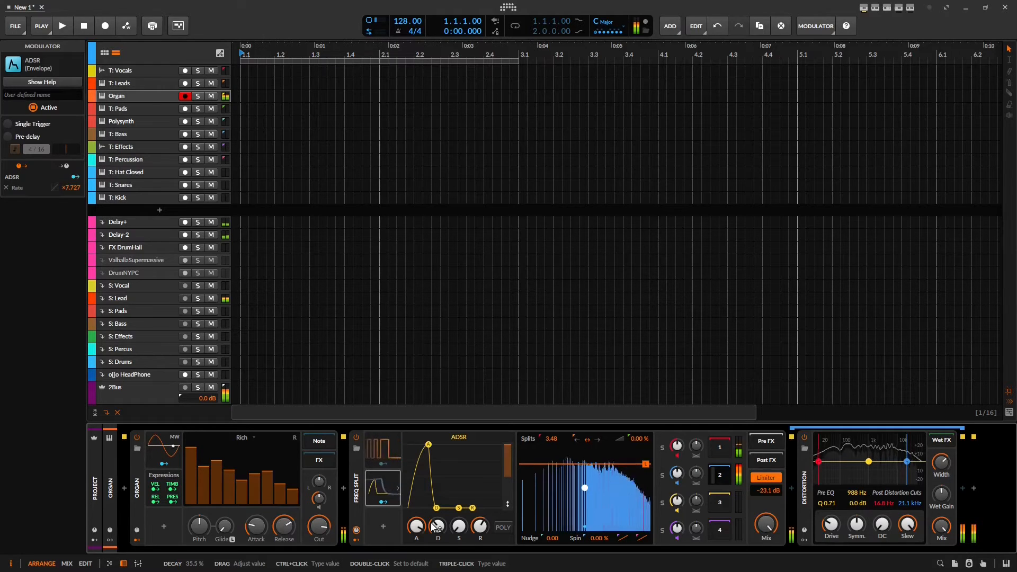
# Raise Freq Split's crossfade amount to 37.0 %, set Splits to 38.31, and readjust the crossfade
pyautogui.moveTo(651, 440); pyautogui.dragTo(651, 401)
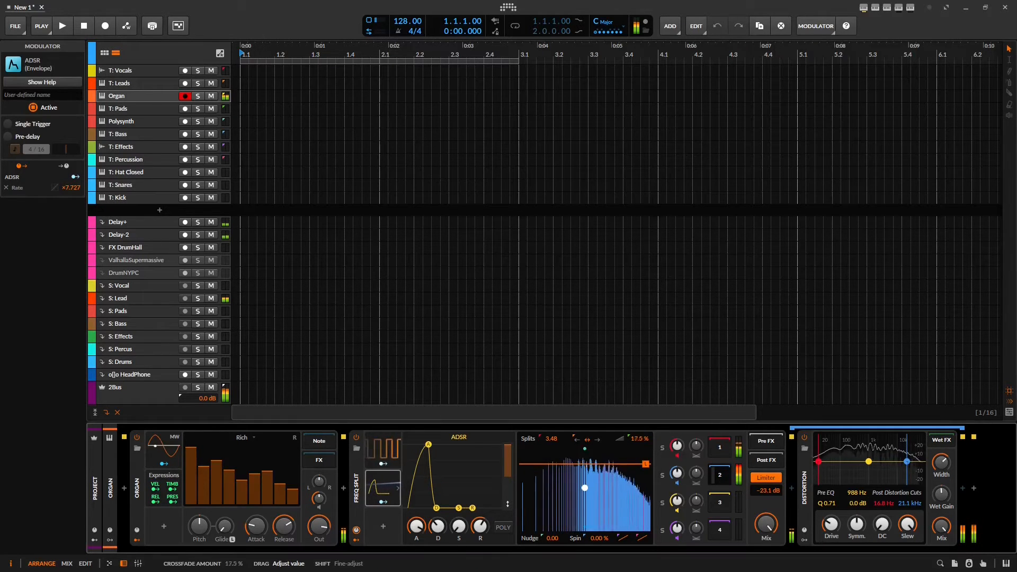
pyautogui.moveTo(554, 438); pyautogui.dragTo(554, 298)
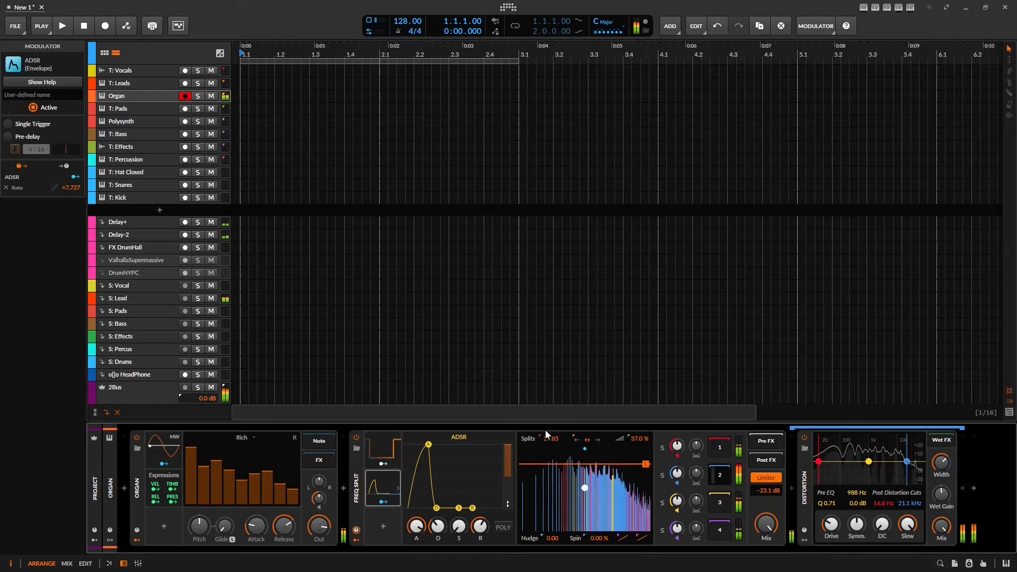
pyautogui.moveTo(552, 443); pyautogui.dragTo(552, 414)
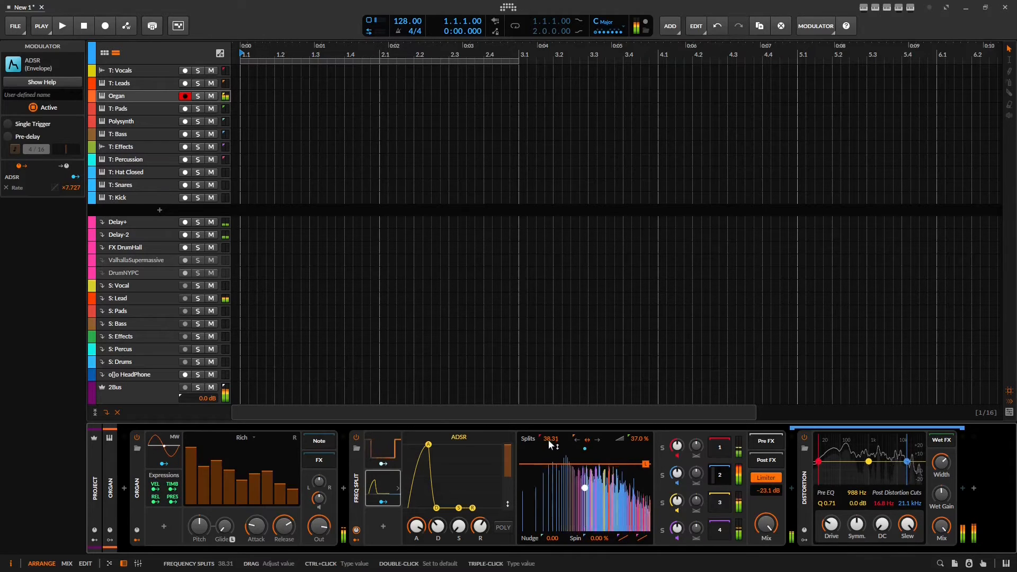
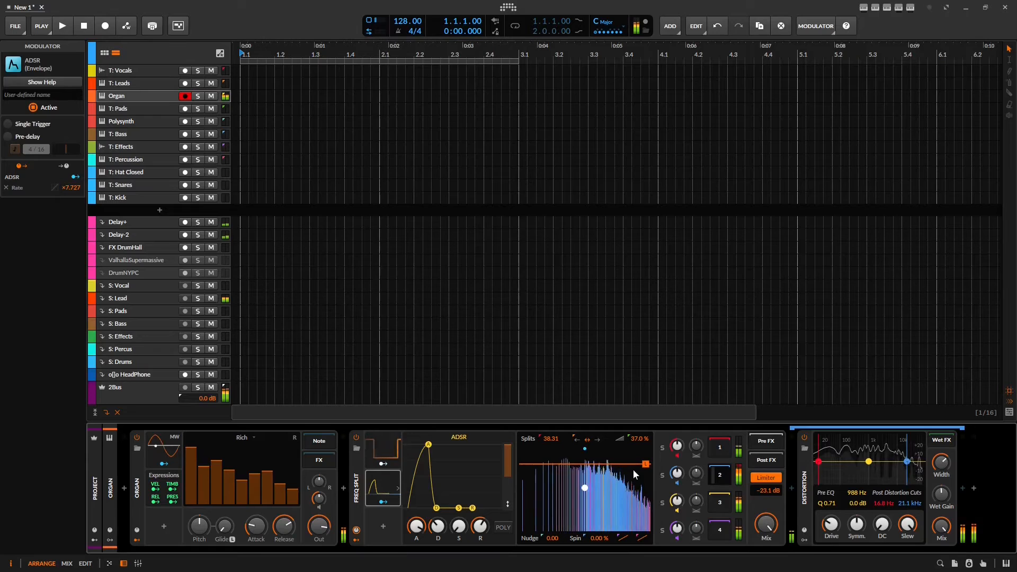
pyautogui.moveTo(633, 439); pyautogui.dragTo(634, 441)
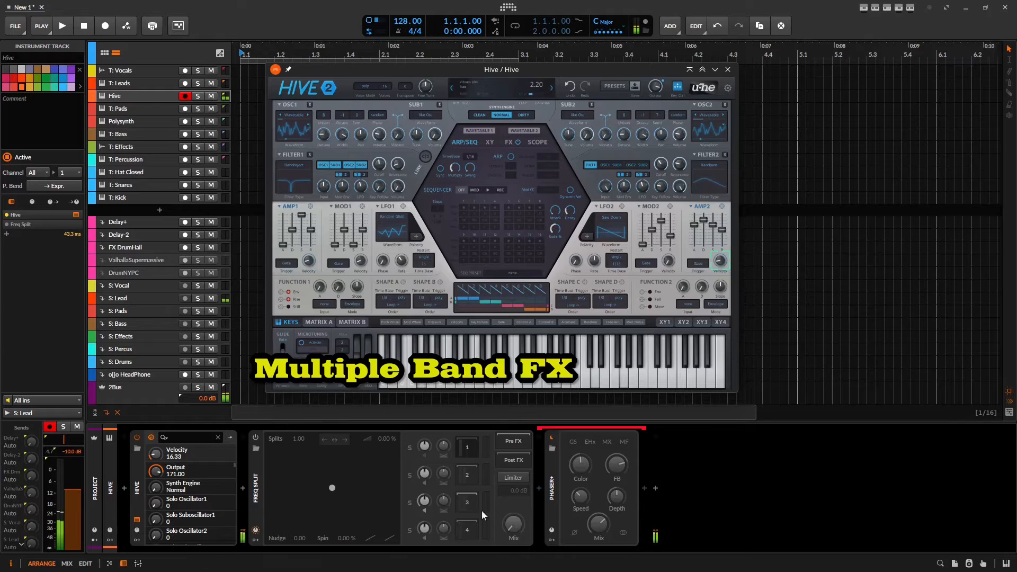
# Enable Freq Split on the Hive track and raise its Mix to fully wet
pyautogui.click(255, 438)
pyautogui.moveTo(521, 538); pyautogui.dragTo(521, 537)
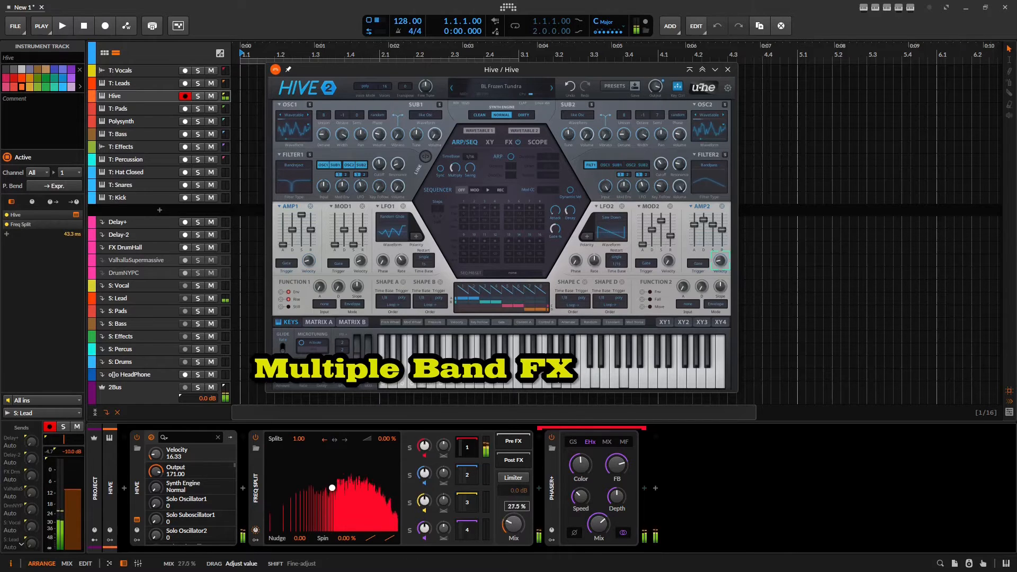
pyautogui.moveTo(521, 537); pyautogui.dragTo(521, 510)
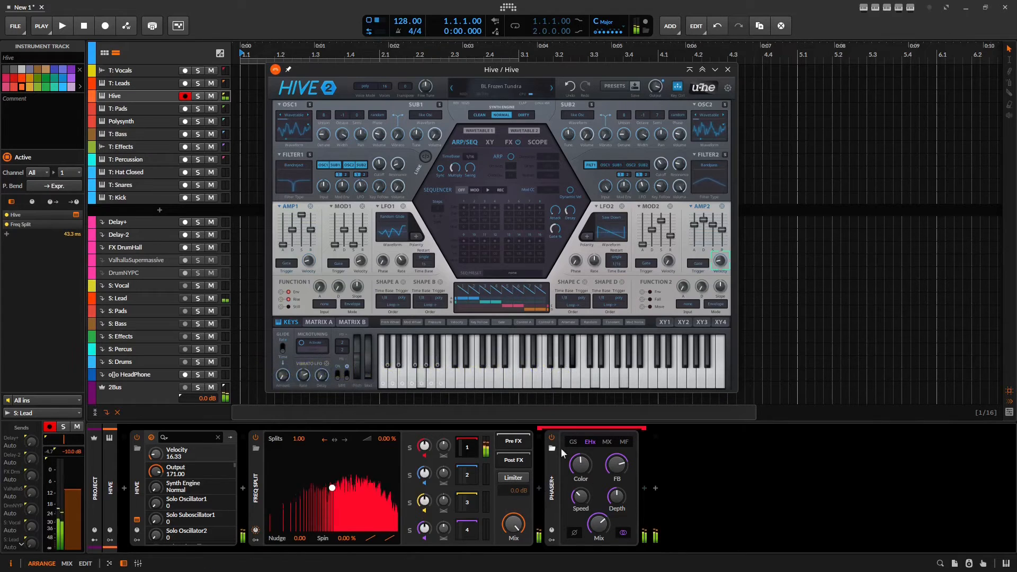
# Show the effect chain of Freq Split's band 2 and set Nudge to -0.93 so the signal runs through it
pyautogui.click(474, 477)
pyautogui.moveTo(300, 539); pyautogui.dragTo(301, 556)
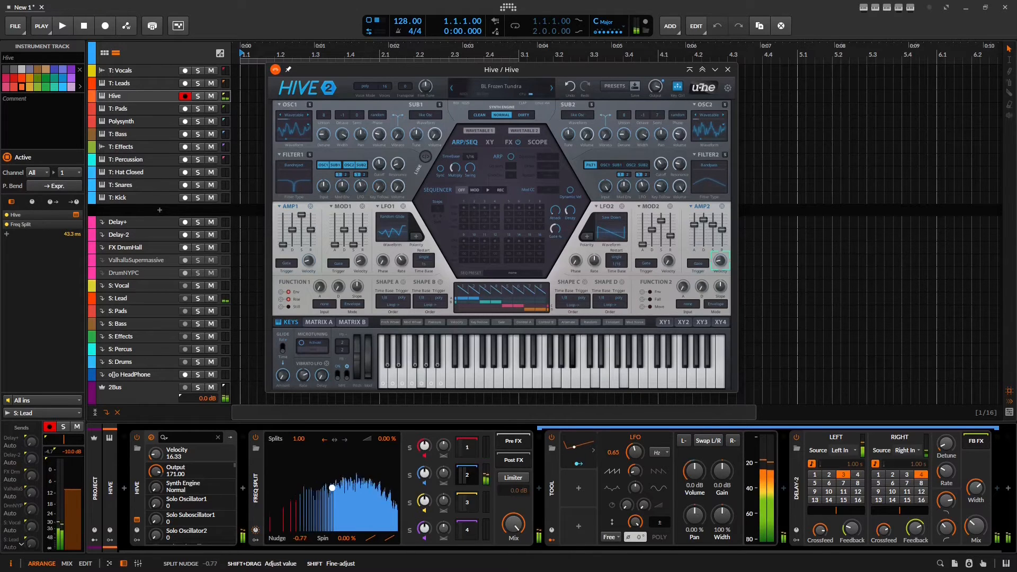
pyautogui.moveTo(301, 557); pyautogui.dragTo(301, 558)
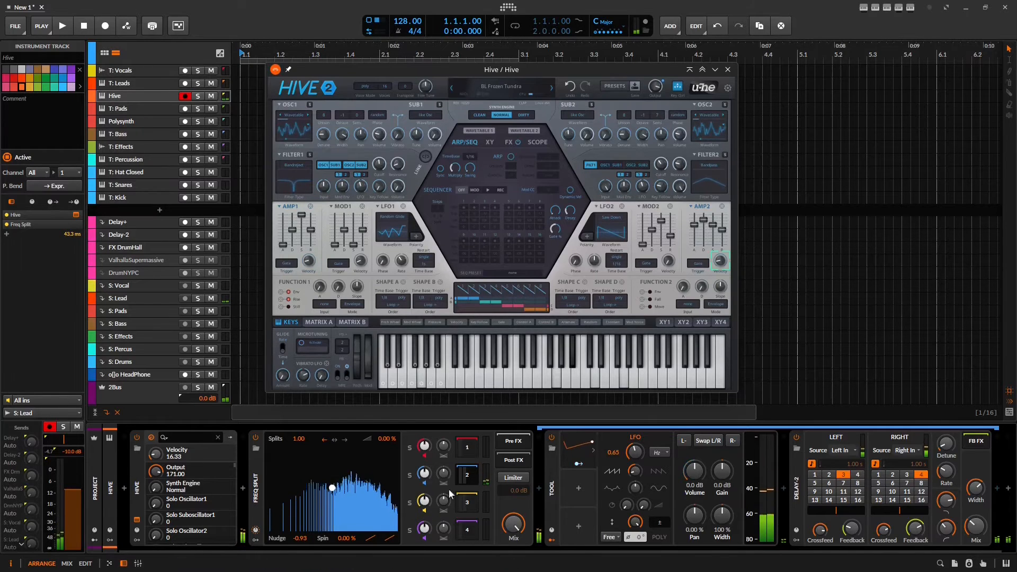
# Show band 3's effect chain with Nudge at -1.94, and band 4's chain with Nudge at -2.99
pyautogui.click(468, 506)
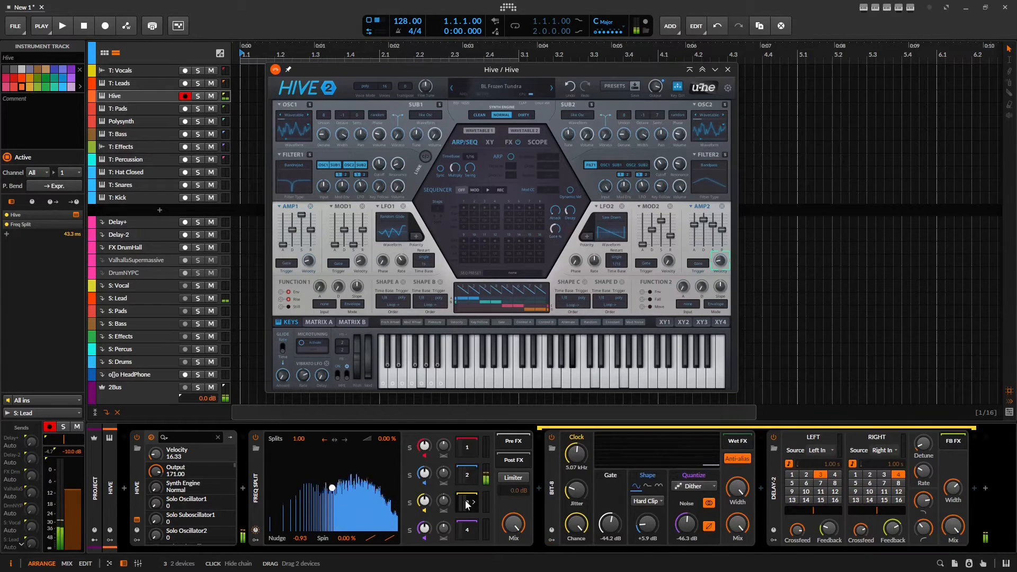
pyautogui.moveTo(311, 538); pyautogui.dragTo(311, 541)
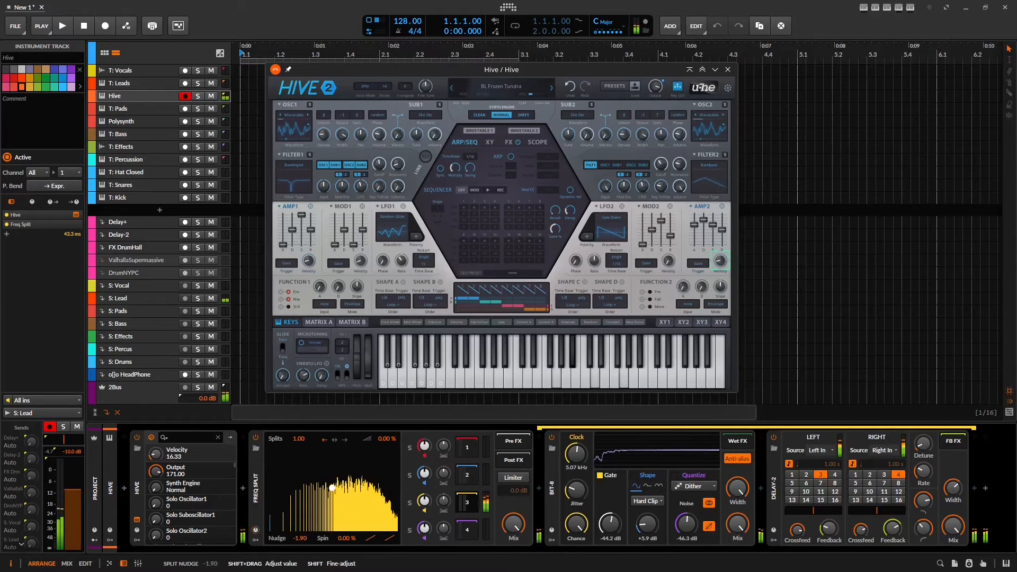
pyautogui.moveTo(306, 538); pyautogui.dragTo(306, 538)
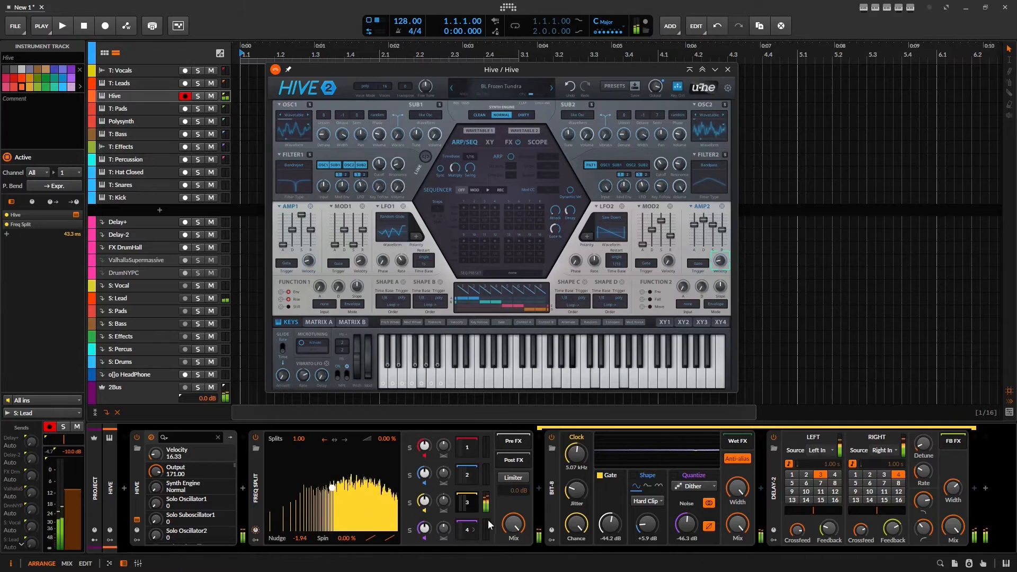
pyautogui.click(476, 527)
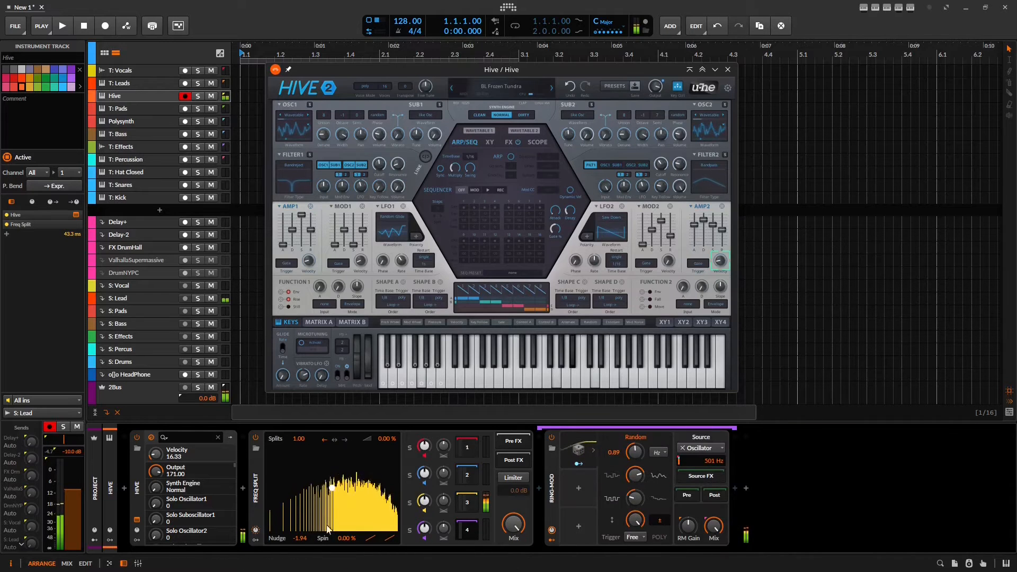
pyautogui.moveTo(300, 538); pyautogui.dragTo(301, 570)
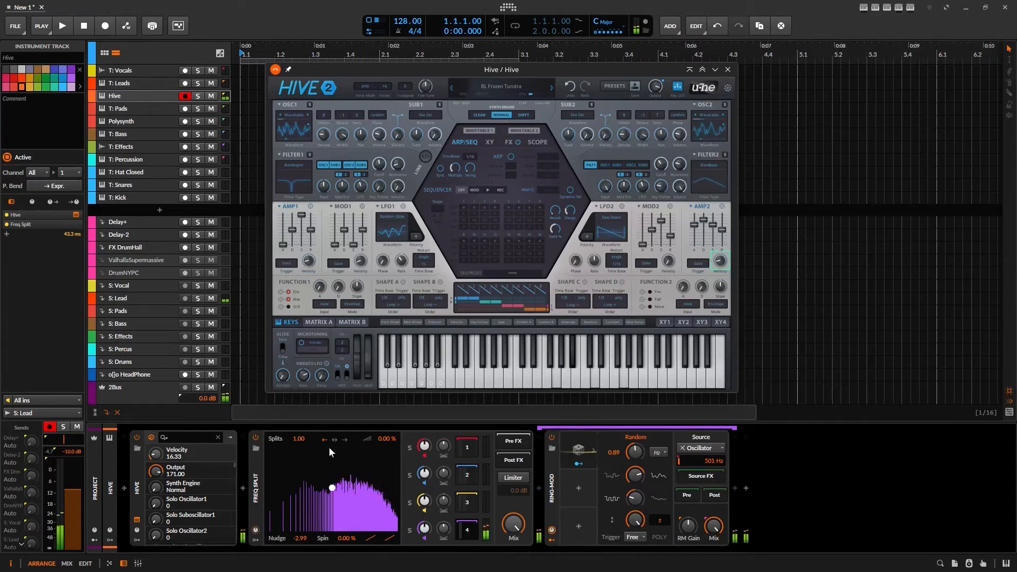
# Raise Freq Split's Splits to 3.94 and sweep Nudge up to +3.01
pyautogui.moveTo(298, 439); pyautogui.dragTo(299, 363)
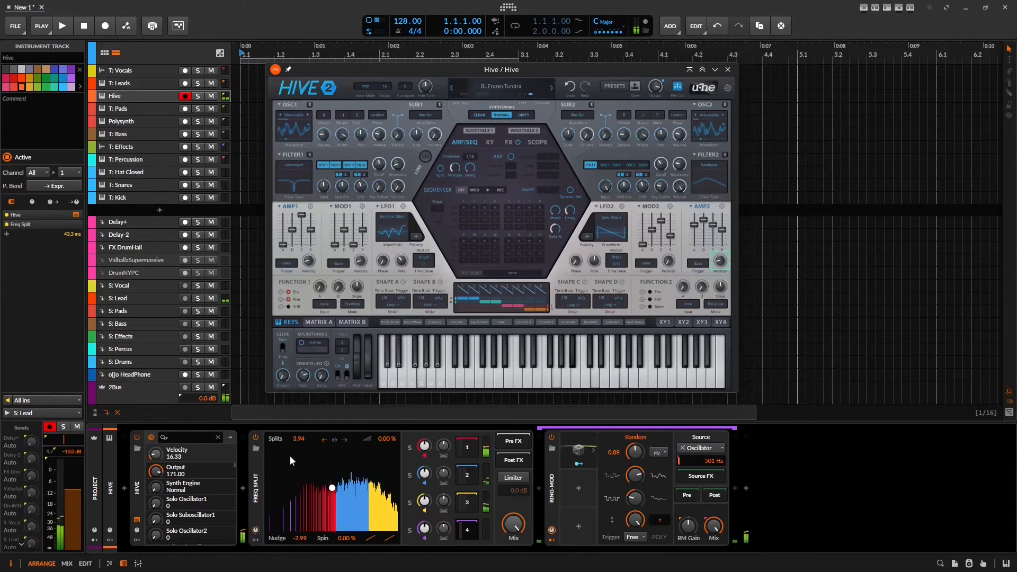
pyautogui.moveTo(300, 538); pyautogui.dragTo(299, 535)
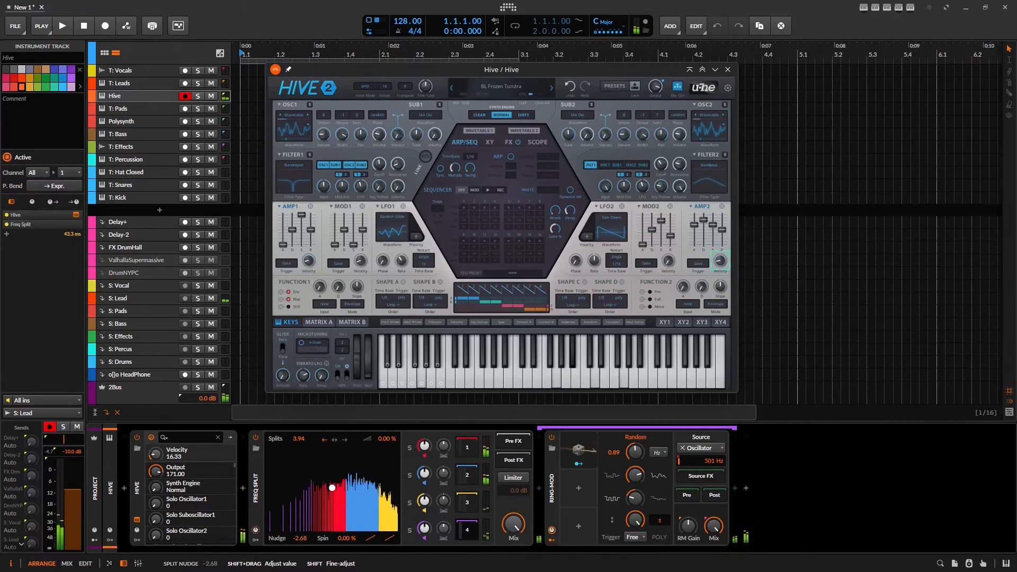
pyautogui.moveTo(300, 535); pyautogui.dragTo(300, 534)
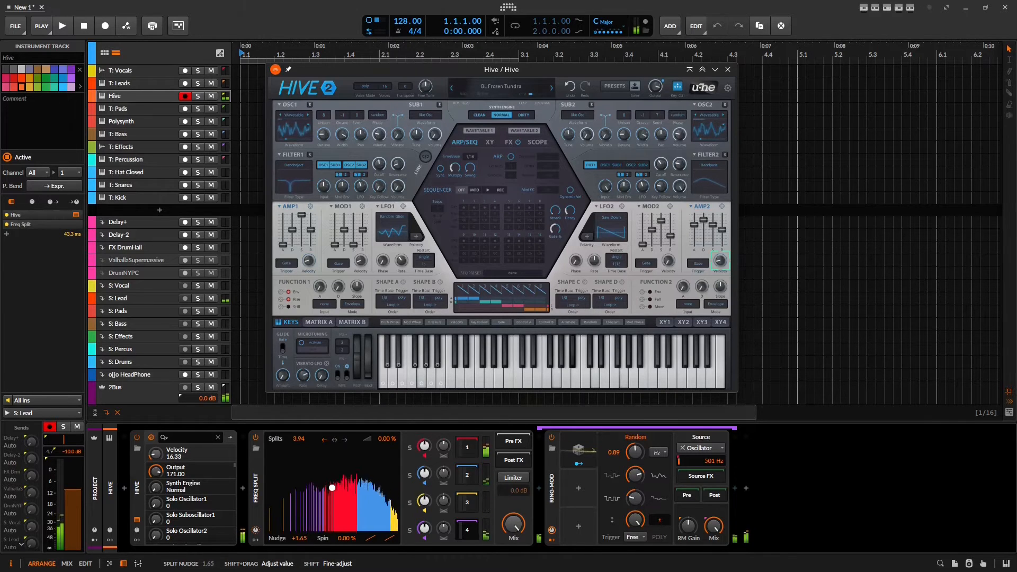
pyautogui.moveTo(332, 488); pyautogui.dragTo(332, 488)
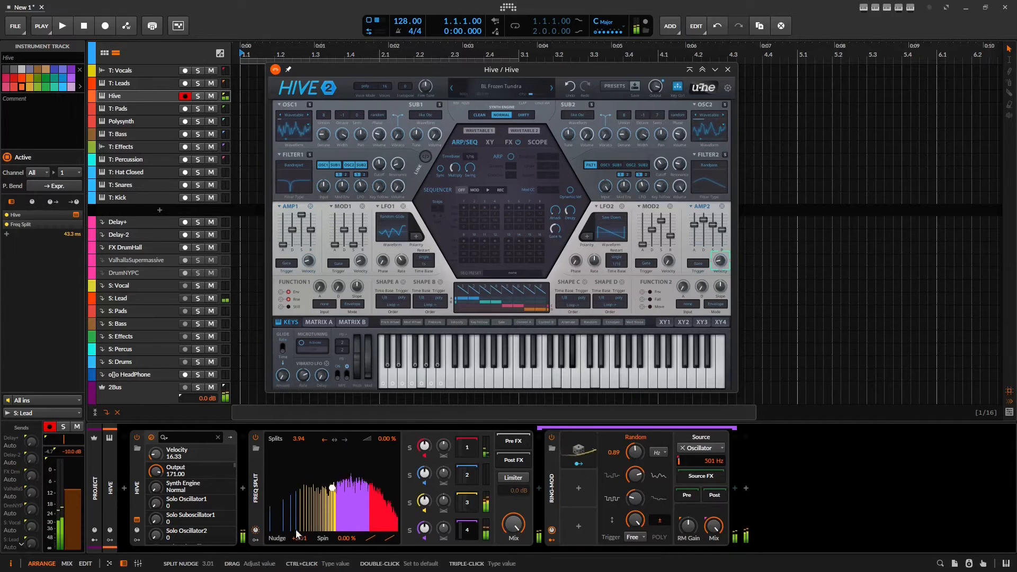
# Select the Hive track and raise its Delay+ send to about -10.0 dB
pyautogui.click(137, 93)
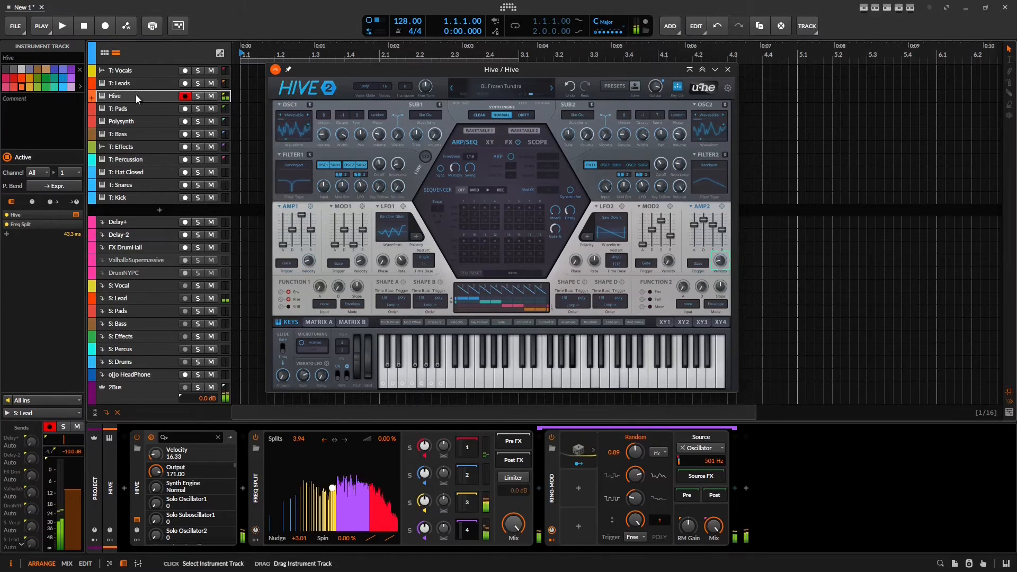
pyautogui.moveTo(33, 443); pyautogui.dragTo(33, 443)
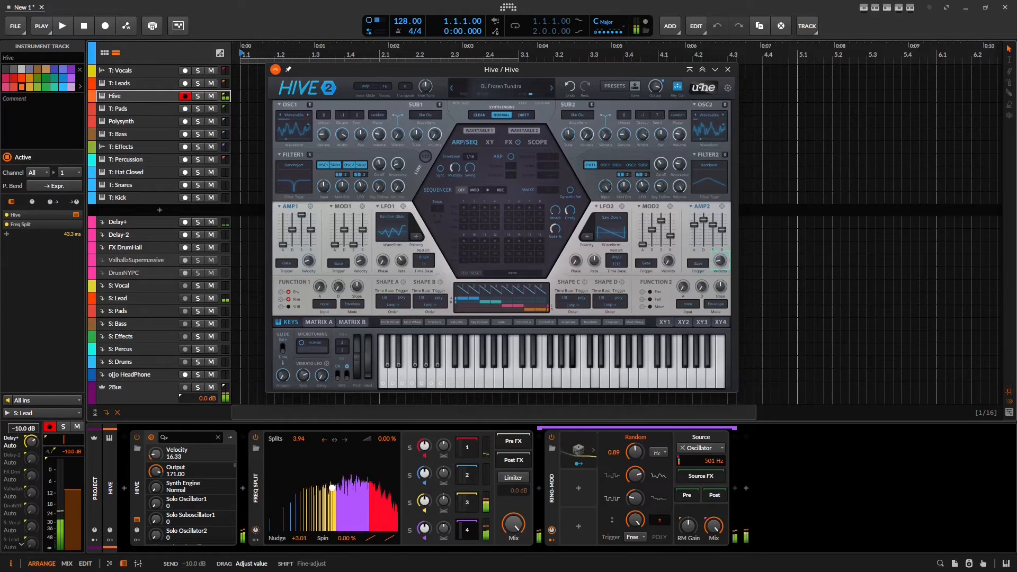
pyautogui.moveTo(33, 443); pyautogui.dragTo(33, 443)
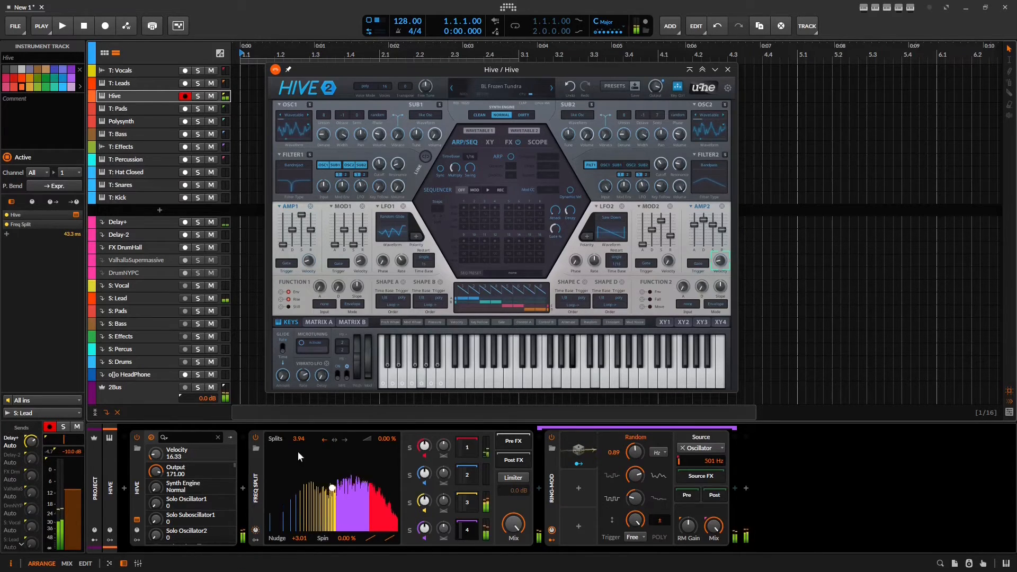
# Set Freq Split's crossfade amount to 42.0 %, raise Splits through 7.62 to 47.84, and move Nudge to -0.23
pyautogui.moveTo(298, 440); pyautogui.dragTo(299, 381)
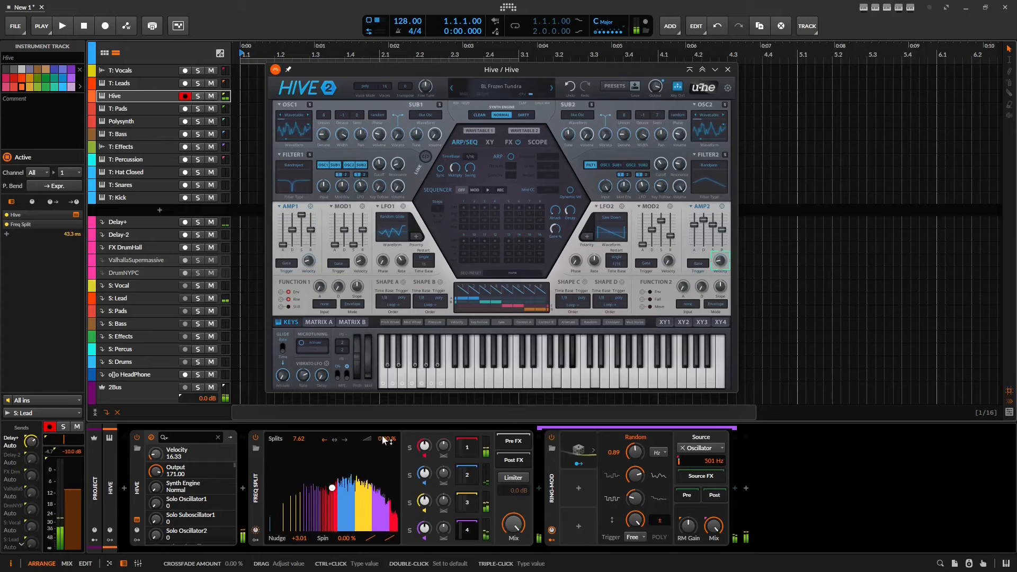
pyautogui.moveTo(384, 441); pyautogui.dragTo(384, 417)
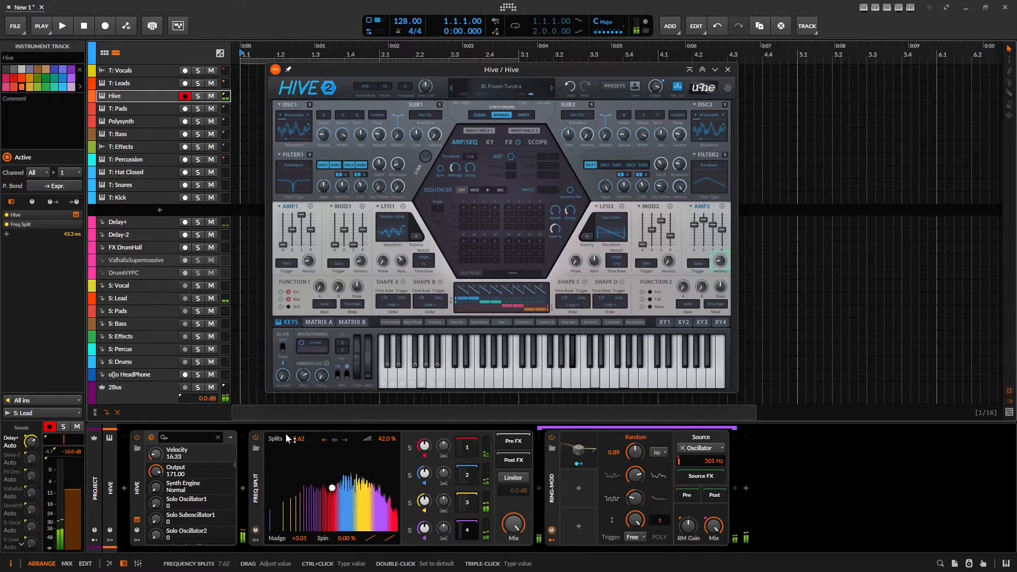
pyautogui.moveTo(297, 438); pyautogui.dragTo(298, 151)
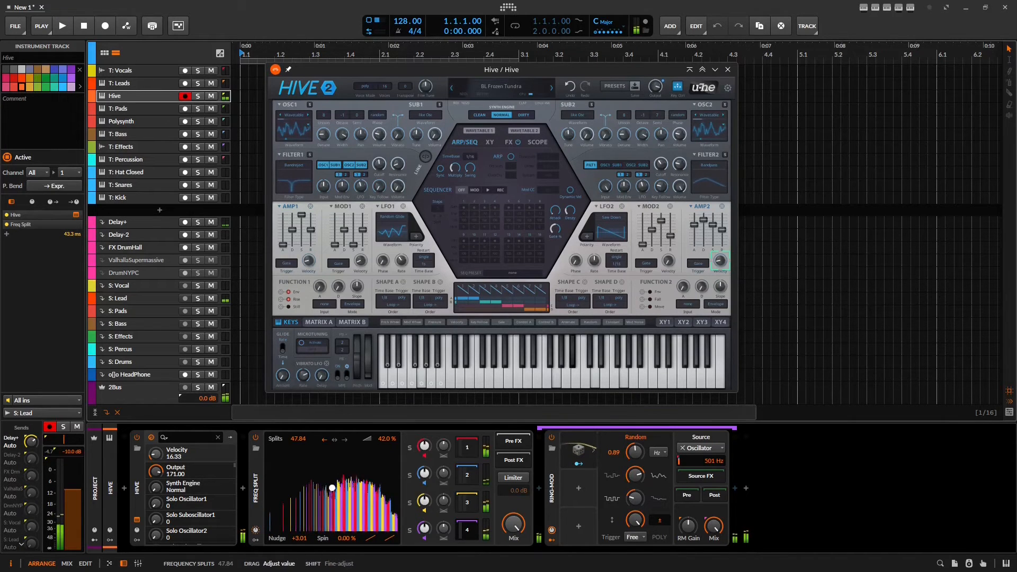
pyautogui.moveTo(300, 539)
pyautogui.mouseDown()
pyautogui.moveTo(299, 571)
pyautogui.moveTo(295, 539)
pyautogui.mouseUp()
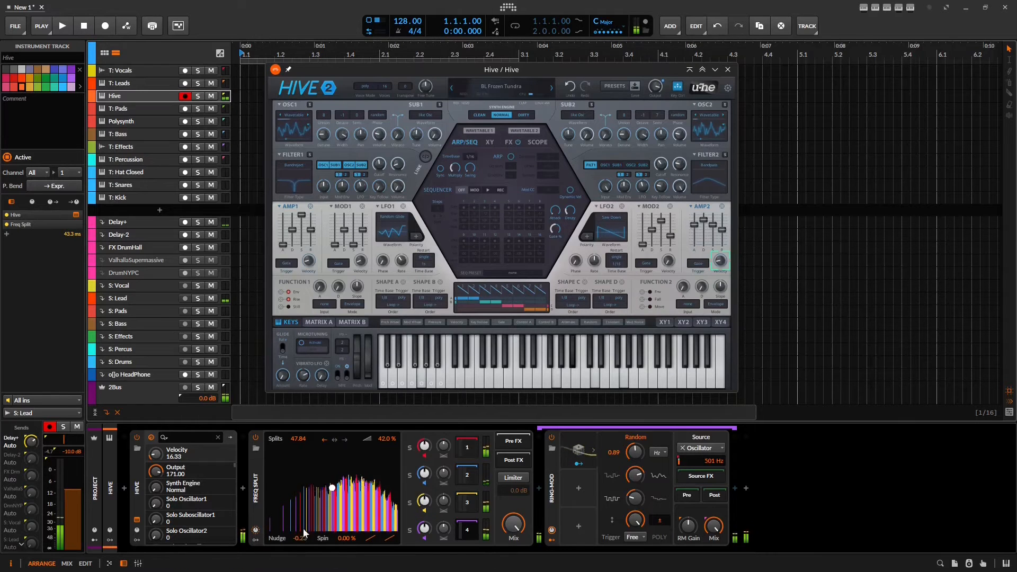
# Raise Freq Split's Splits to 1024.00 and lower Nudge to -1.64
pyautogui.moveTo(306, 444); pyautogui.dragTo(307, 371)
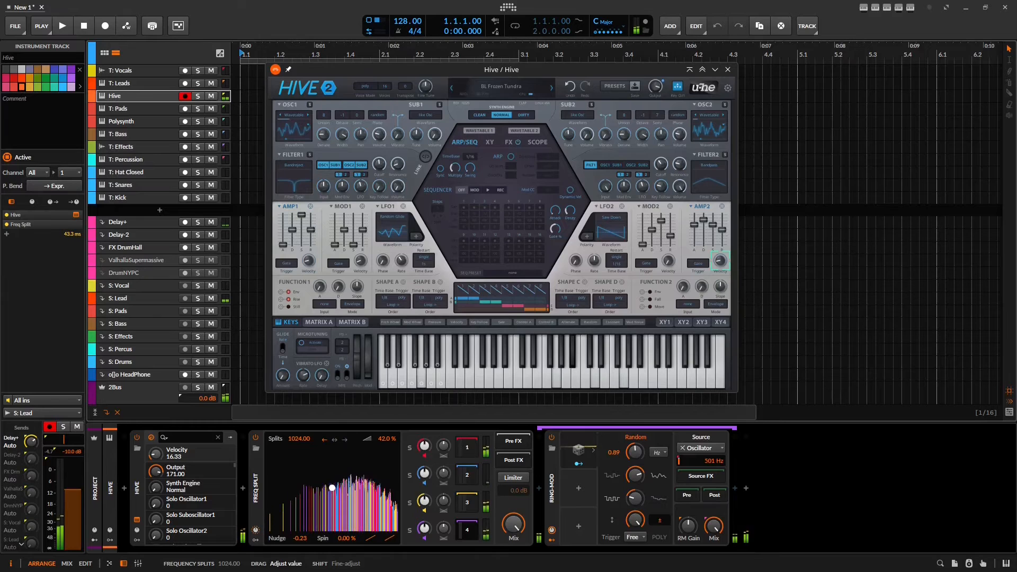
pyautogui.moveTo(301, 539)
pyautogui.mouseDown()
pyautogui.moveTo(301, 571)
pyautogui.moveTo(301, 539)
pyautogui.mouseUp()
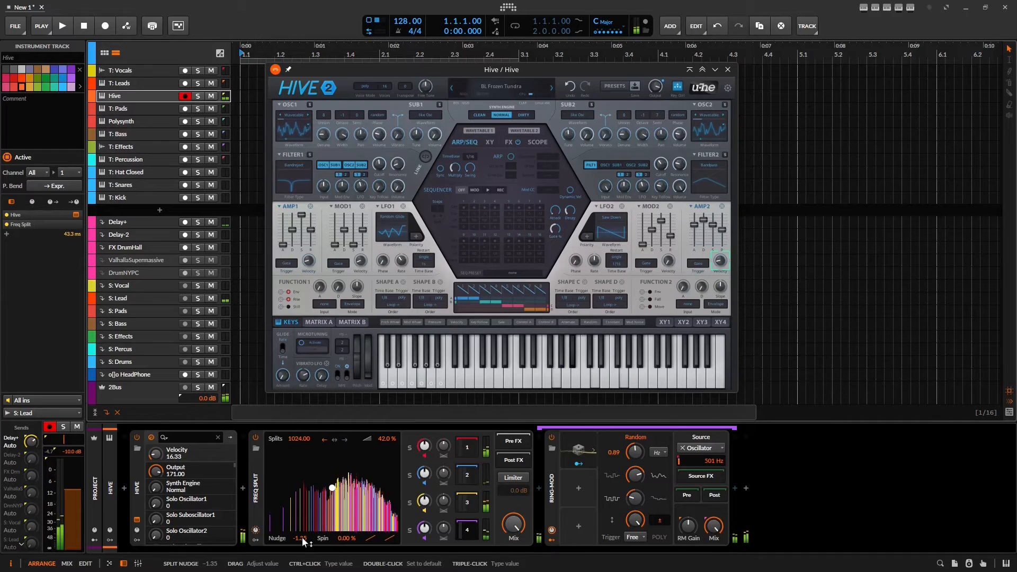
pyautogui.moveTo(304, 539); pyautogui.dragTo(304, 563)
# Show band 2's effect chain, speed its Tool LFO up to 4.25 Hz and readjust the LFO's waveform tilt
pyautogui.click(473, 501)
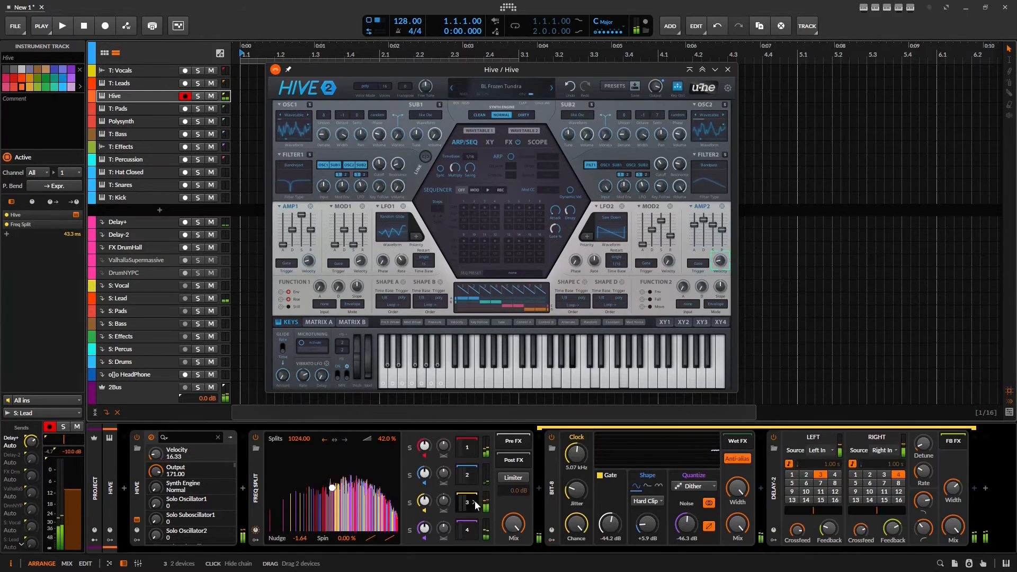
pyautogui.click(469, 478)
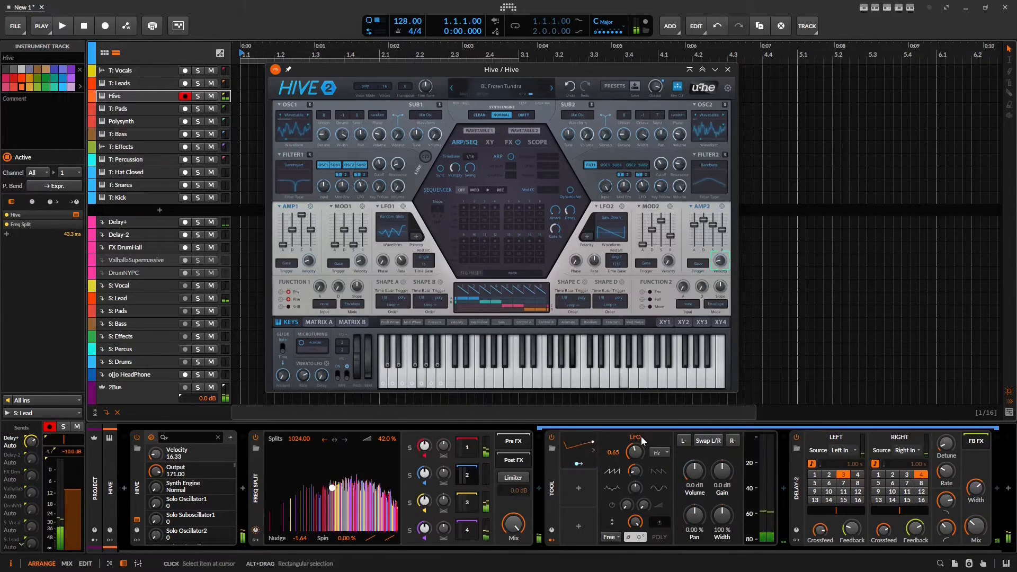
pyautogui.moveTo(638, 474); pyautogui.dragTo(636, 415)
pyautogui.moveTo(636, 476); pyautogui.dragTo(636, 471)
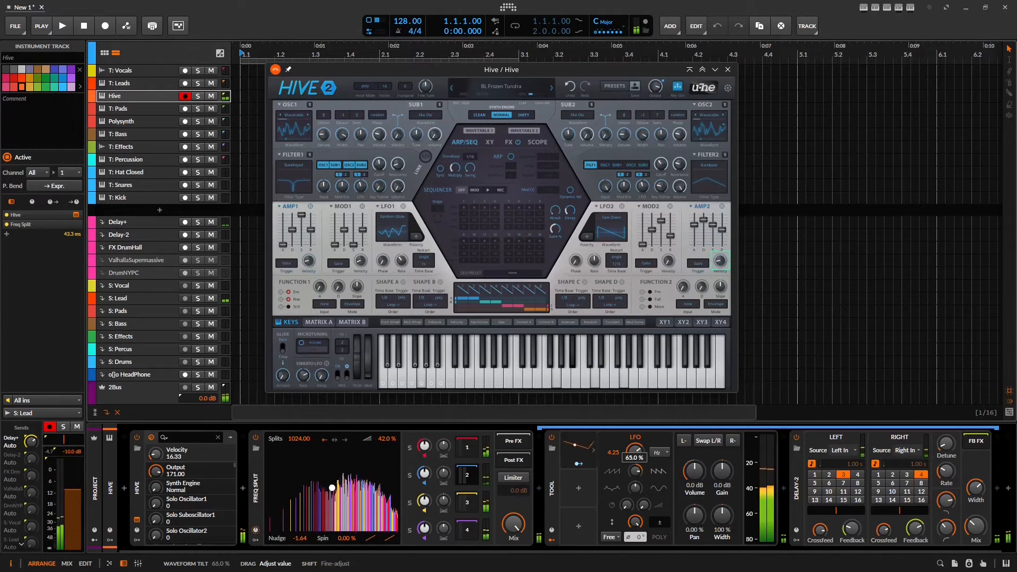
pyautogui.moveTo(636, 456); pyautogui.dragTo(636, 456)
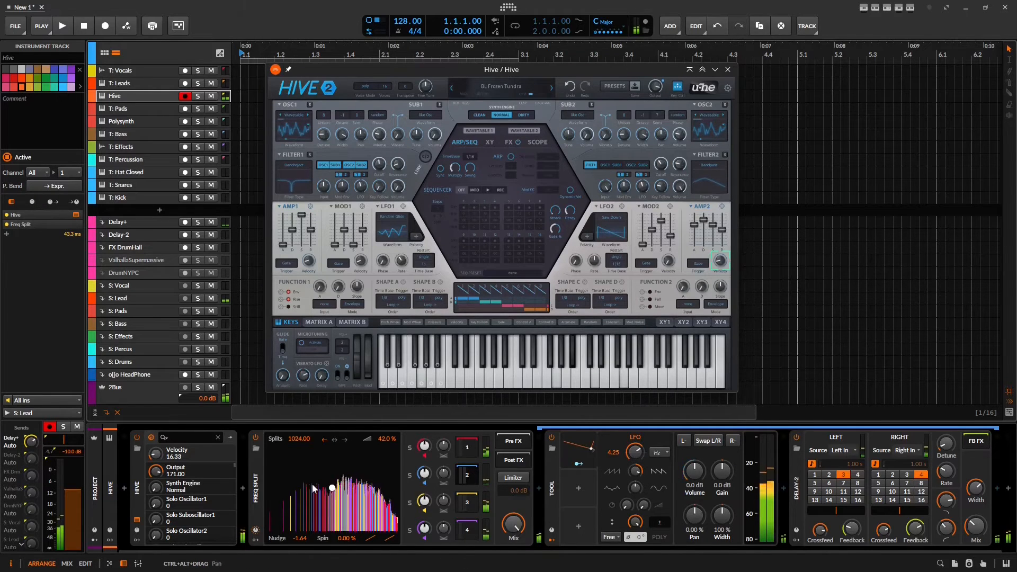
# Lower Freq Split's Splits through 32.00 to 6.50, with the crossfade amount at 100 % and Nudge at -3.41
pyautogui.click(306, 433)
pyautogui.moveTo(303, 439); pyautogui.dragTo(304, 535)
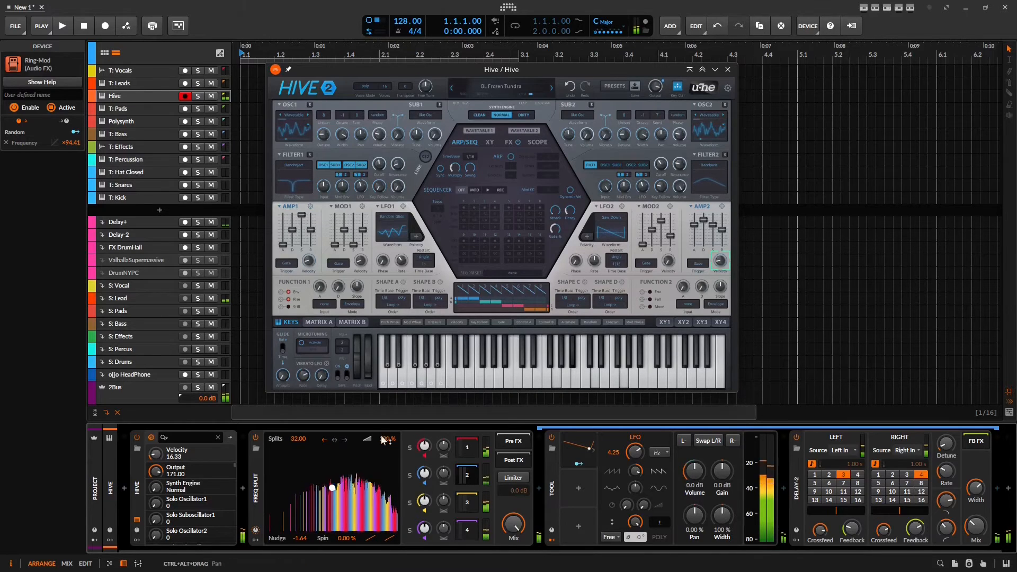
pyautogui.moveTo(300, 443); pyautogui.dragTo(303, 542)
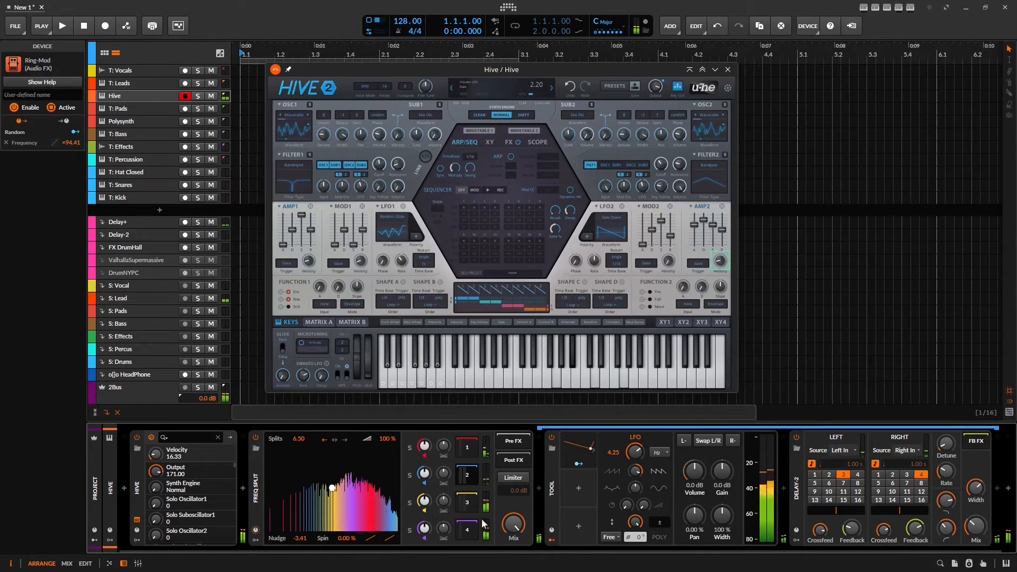
# Compare the dry and processed Hive sound by lowering Freq Split's Mix to 7.50 % and readjusting it
pyautogui.moveTo(502, 530); pyautogui.dragTo(502, 532)
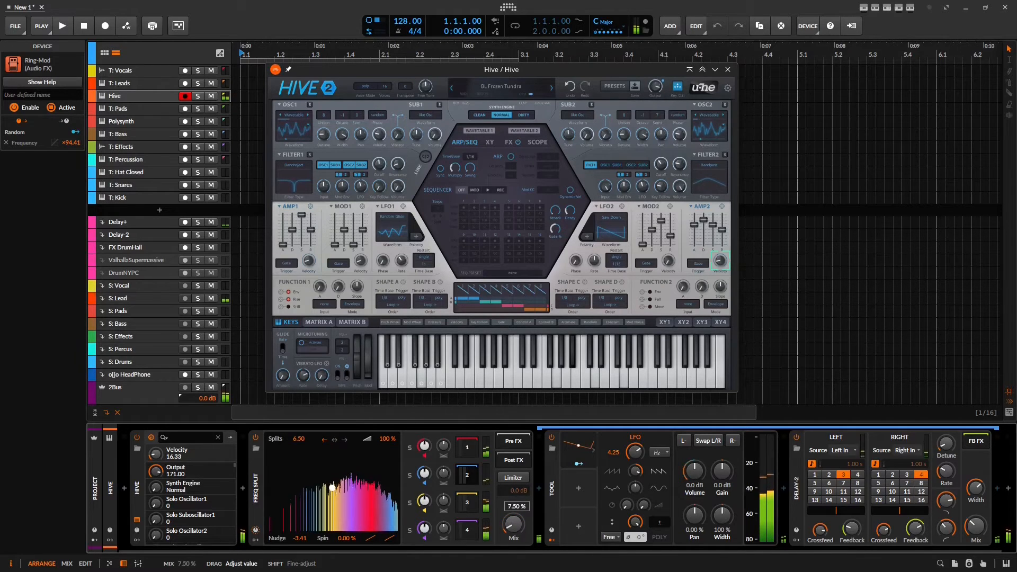
pyautogui.moveTo(513, 524); pyautogui.dragTo(515, 527)
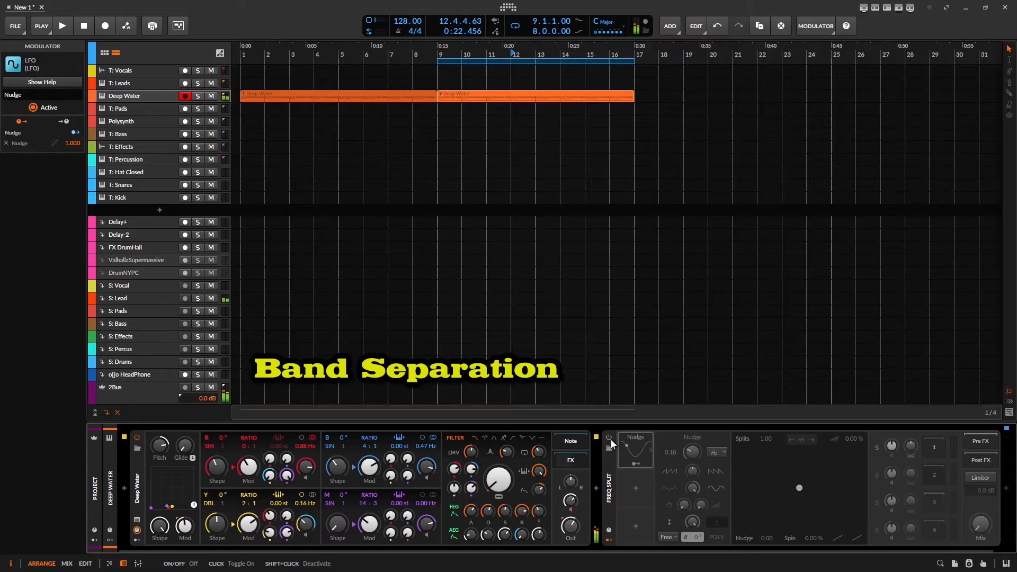
# Enable Freq Split on the Deep Water track and bring its Mix up to 100 %
pyautogui.click(610, 439)
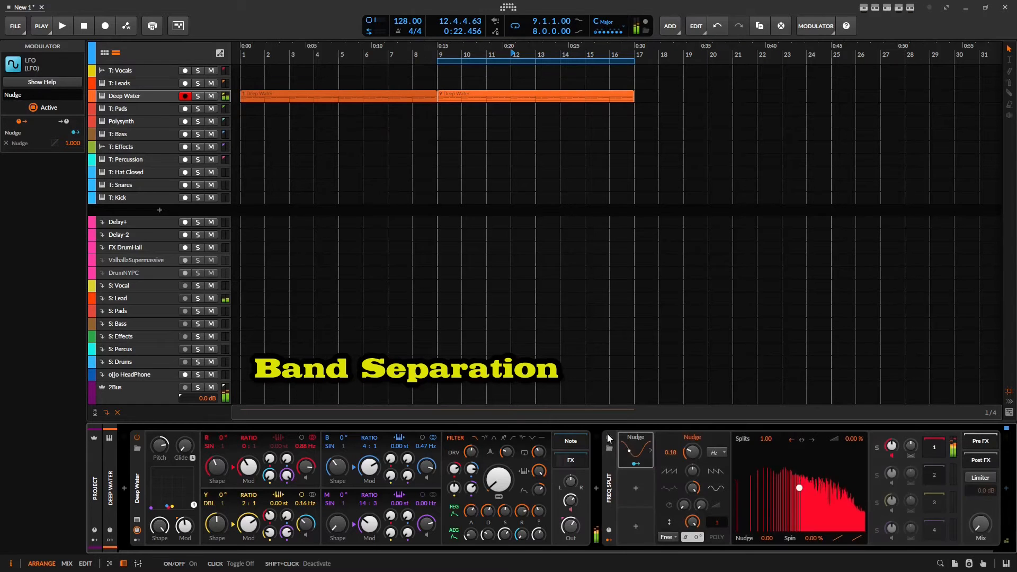
pyautogui.moveTo(983, 530); pyautogui.dragTo(981, 517)
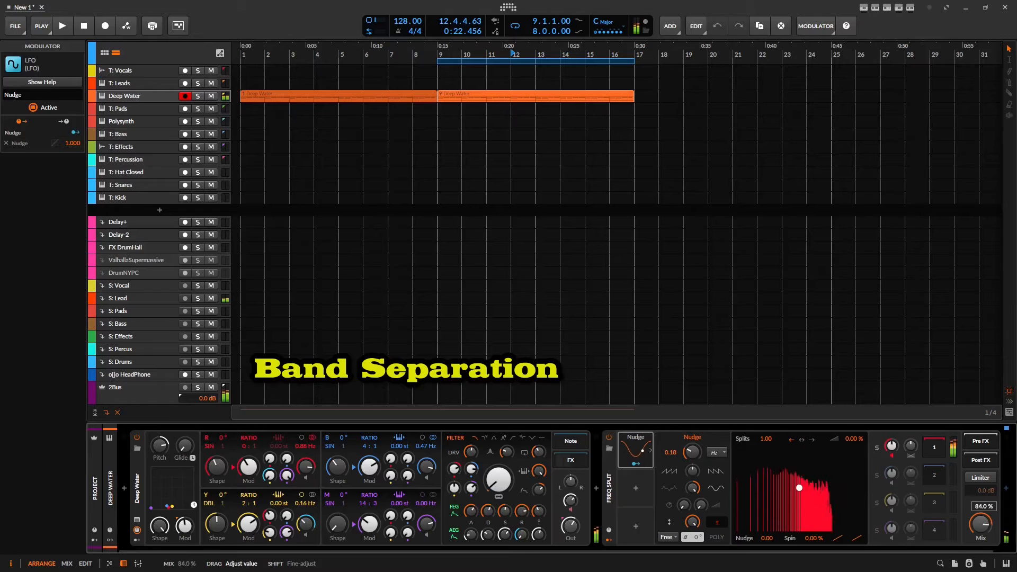
pyautogui.moveTo(981, 525); pyautogui.dragTo(983, 534)
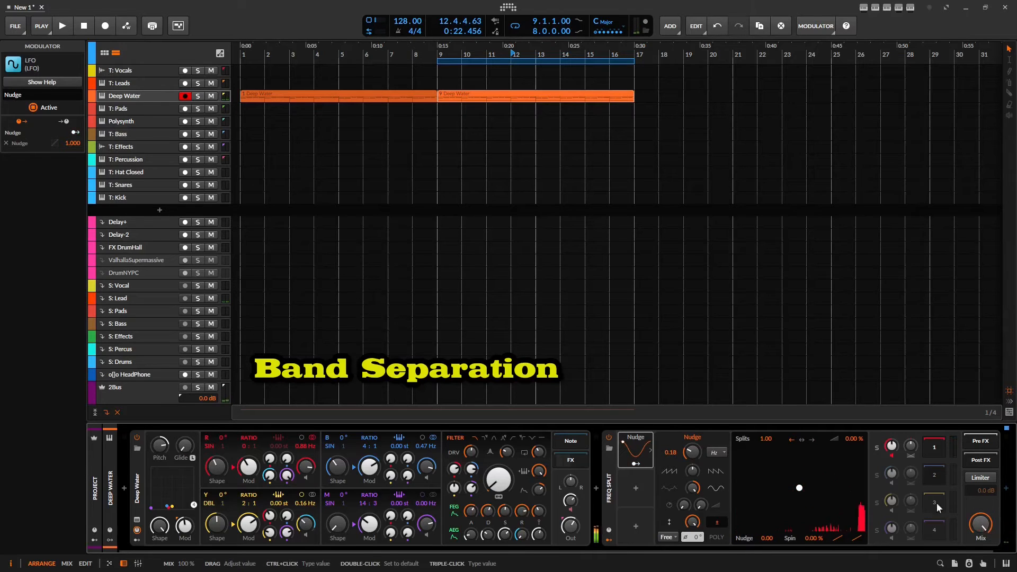
# Set the Nudge LFO's rate to 0.19 Hz and raise Freq Split's Splits to 9.19
pyautogui.moveTo(693, 453)
pyautogui.mouseDown()
pyautogui.moveTo(693, 418)
pyautogui.moveTo(699, 459)
pyautogui.mouseUp()
pyautogui.moveTo(766, 441)
pyautogui.mouseDown()
pyautogui.moveTo(772, 419)
pyautogui.moveTo(770, 442)
pyautogui.mouseUp()
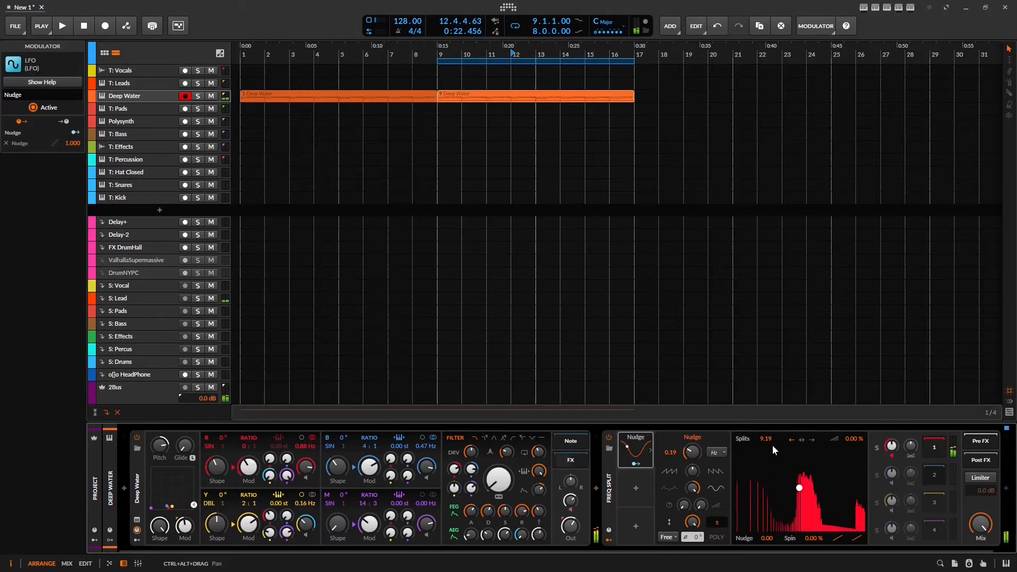
# Set the Deep Water track's Delay+ send to -17.8 dB and sweep Freq Split's Splits through 16.00 and 81.37 to 1.00
pyautogui.click(111, 488)
pyautogui.moveTo(31, 442); pyautogui.dragTo(32, 440)
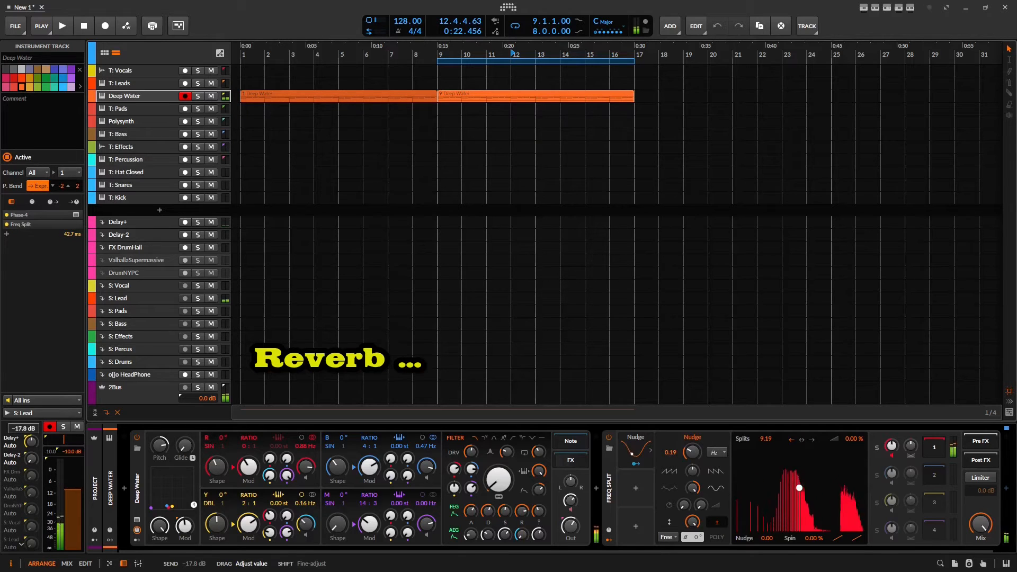
pyautogui.moveTo(770, 440); pyautogui.dragTo(772, 439)
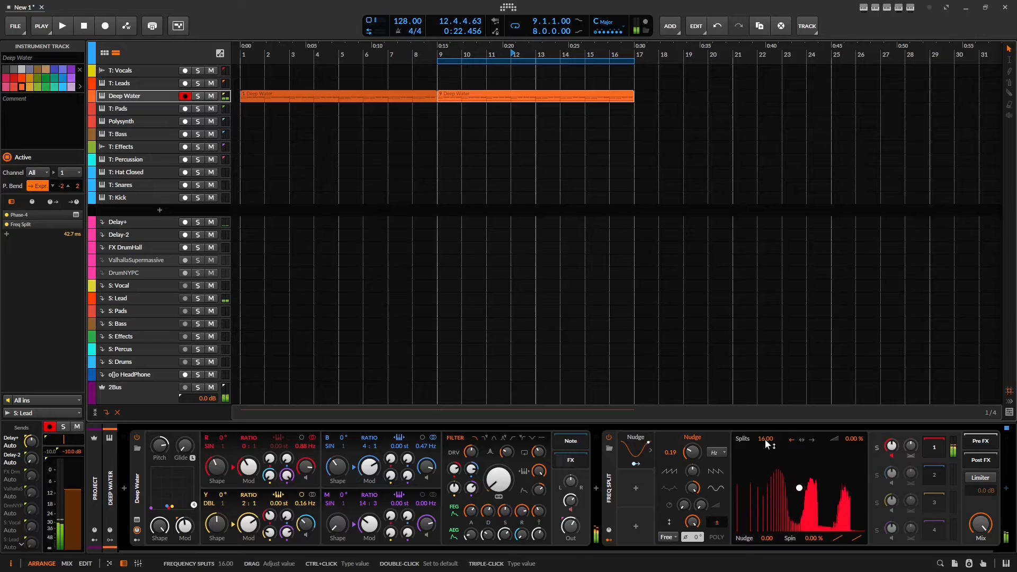
pyautogui.moveTo(767, 439); pyautogui.dragTo(769, 411)
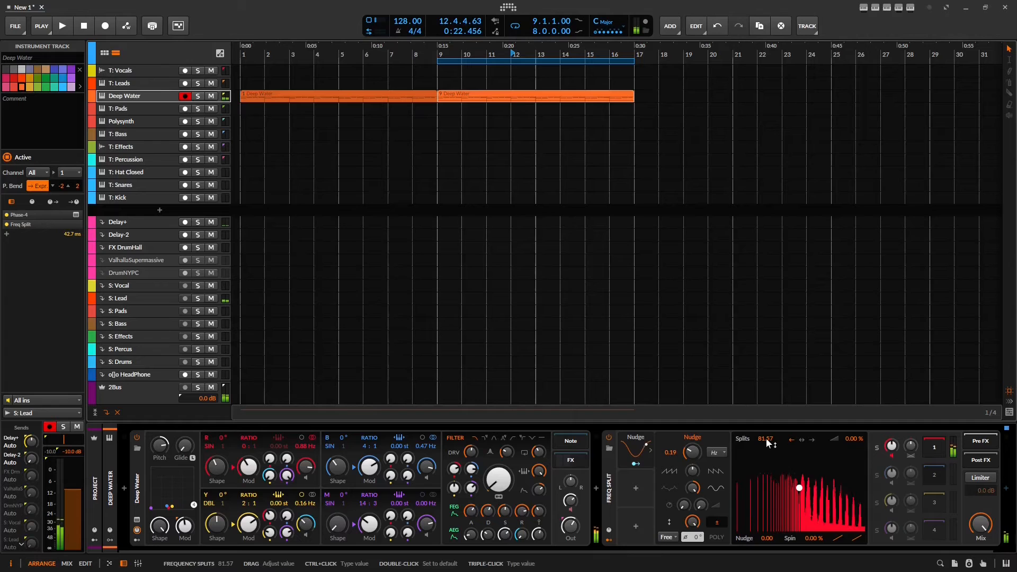
pyautogui.moveTo(769, 441); pyautogui.dragTo(775, 441)
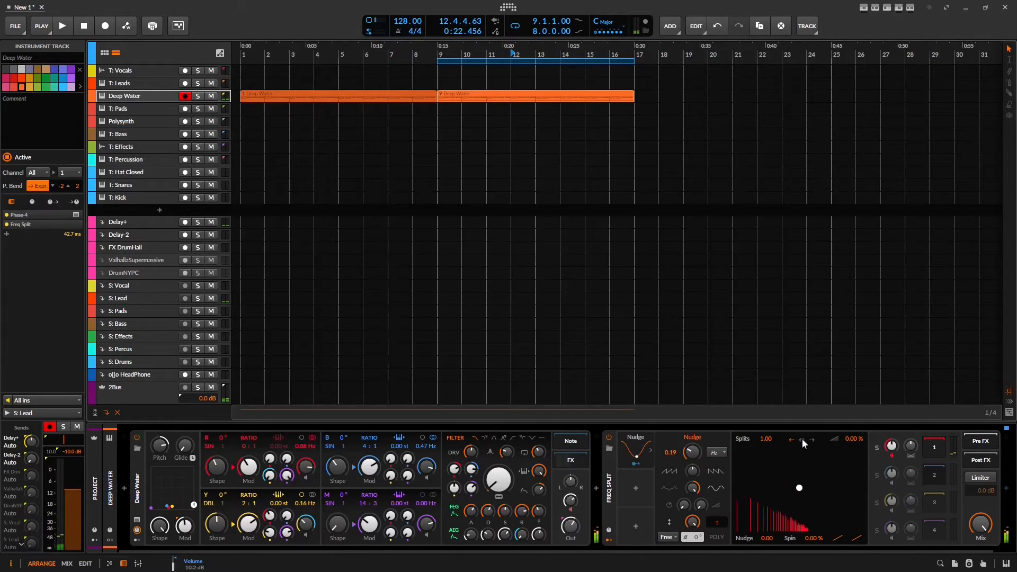
# Set the split insertion direction to bidirectional and raise Freq Split's Splits through 6.73 and 10.20 to 33.31
pyautogui.click(802, 440)
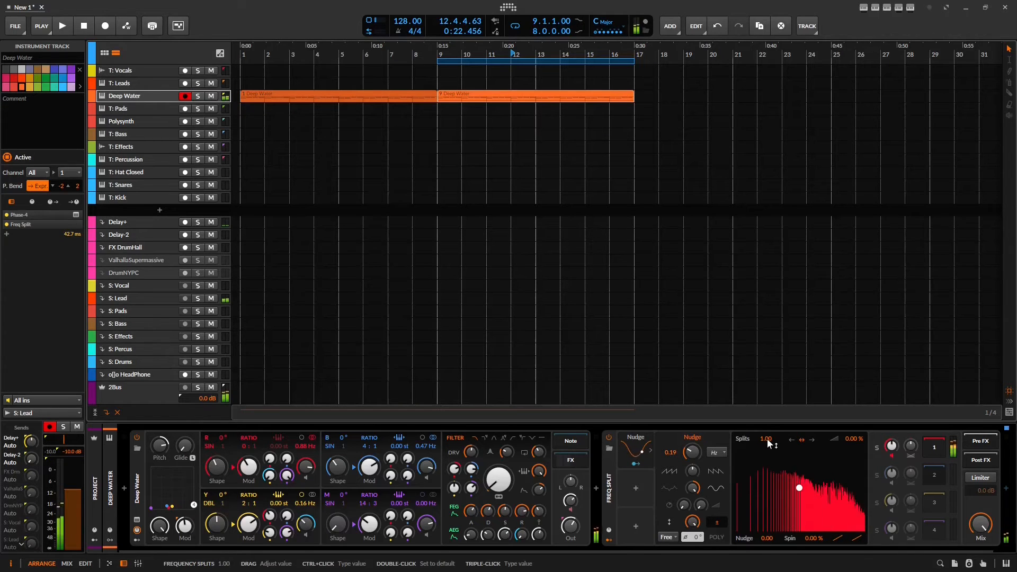
pyautogui.moveTo(768, 443); pyautogui.dragTo(768, 395)
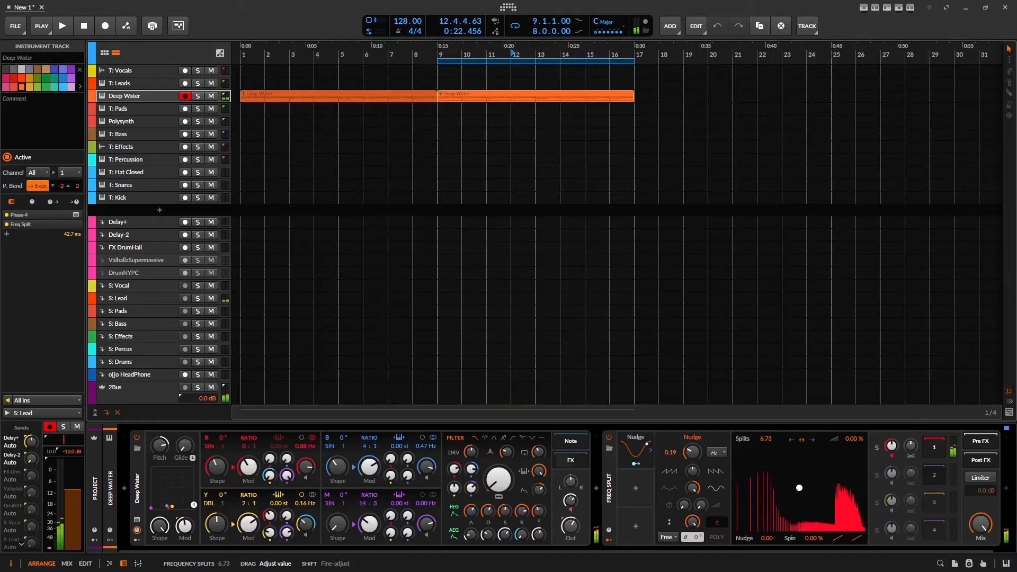
pyautogui.moveTo(768, 443); pyautogui.dragTo(763, 443)
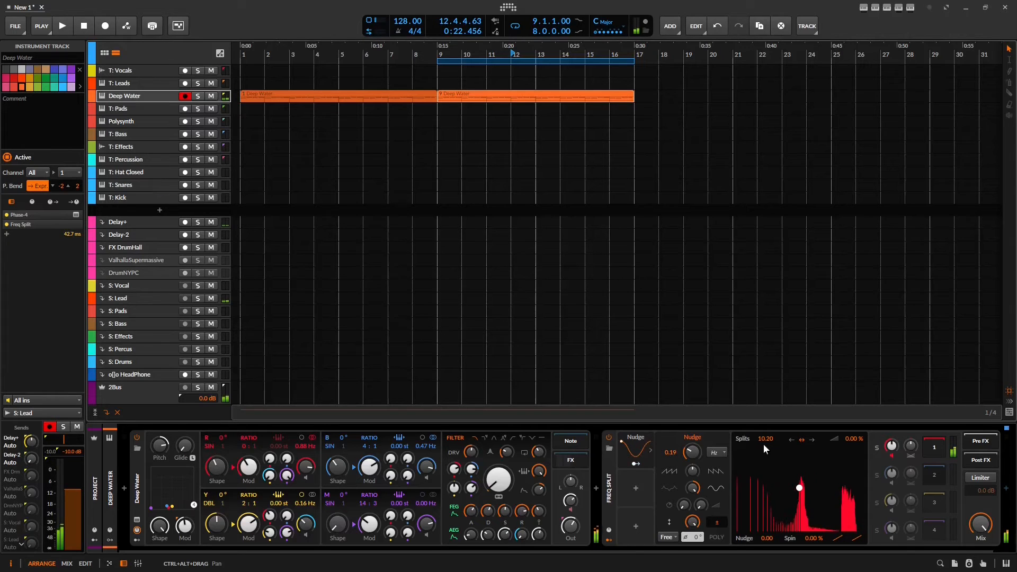
pyautogui.moveTo(764, 441); pyautogui.dragTo(764, 397)
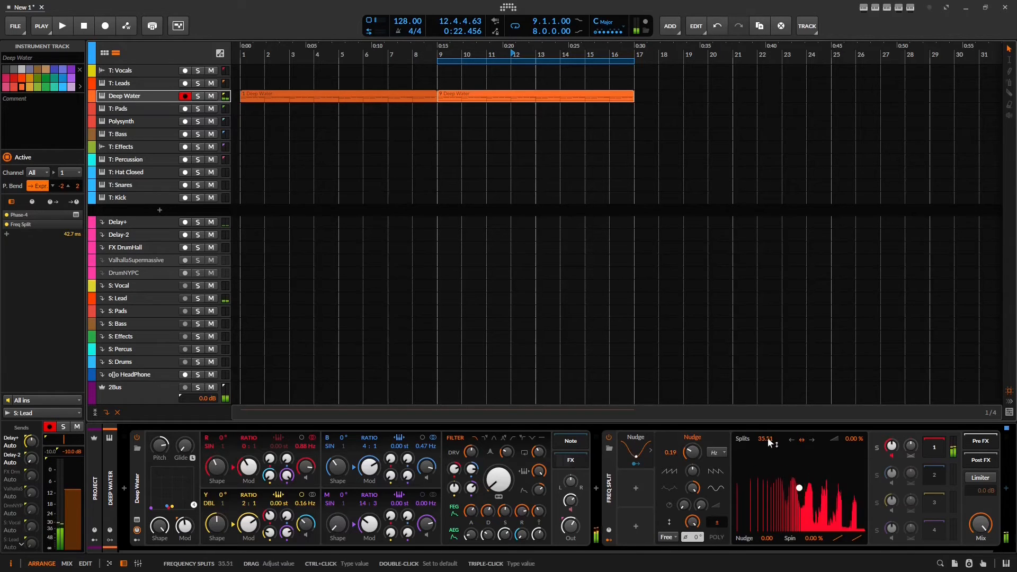
# Reset and unmute Freq Split's band 3 and lower the Splits to 14.42
pyautogui.doubleClick(894, 503)
pyautogui.click(893, 511)
pyautogui.moveTo(766, 440); pyautogui.dragTo(766, 447)
pyautogui.moveTo(799, 488); pyautogui.dragTo(799, 495)
pyautogui.moveTo(766, 439); pyautogui.dragTo(766, 452)
# Choose the Post spectrum display for Freq Split and lower the Splits to 4.59
pyautogui.rightClick(830, 469)
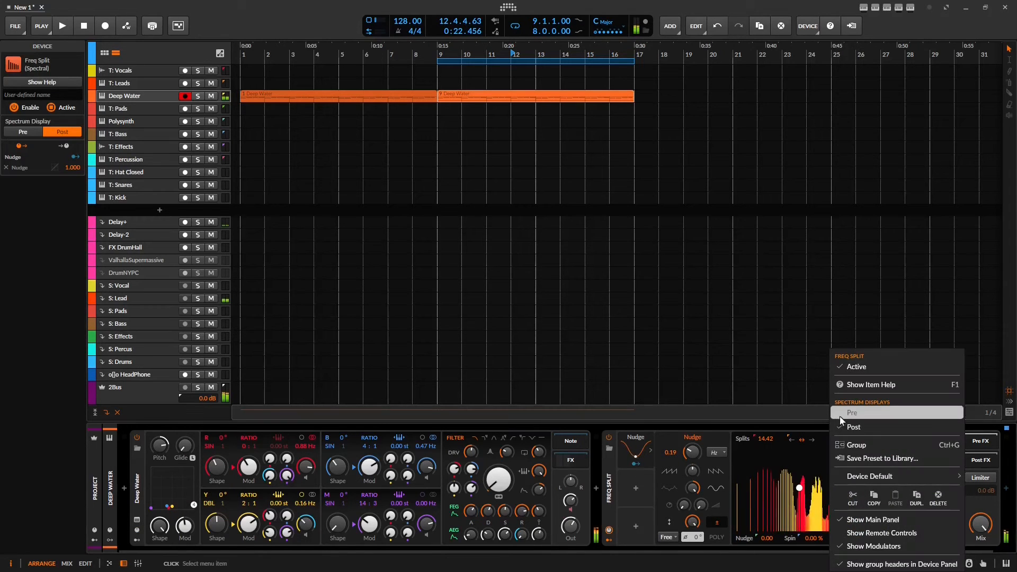
pyautogui.click(850, 430)
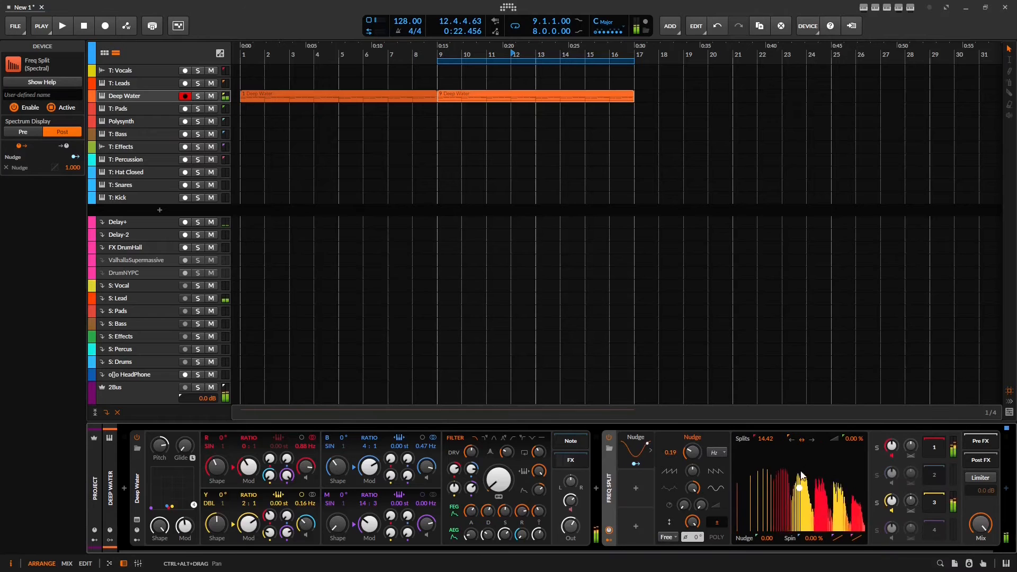
pyautogui.moveTo(799, 488); pyautogui.dragTo(800, 522)
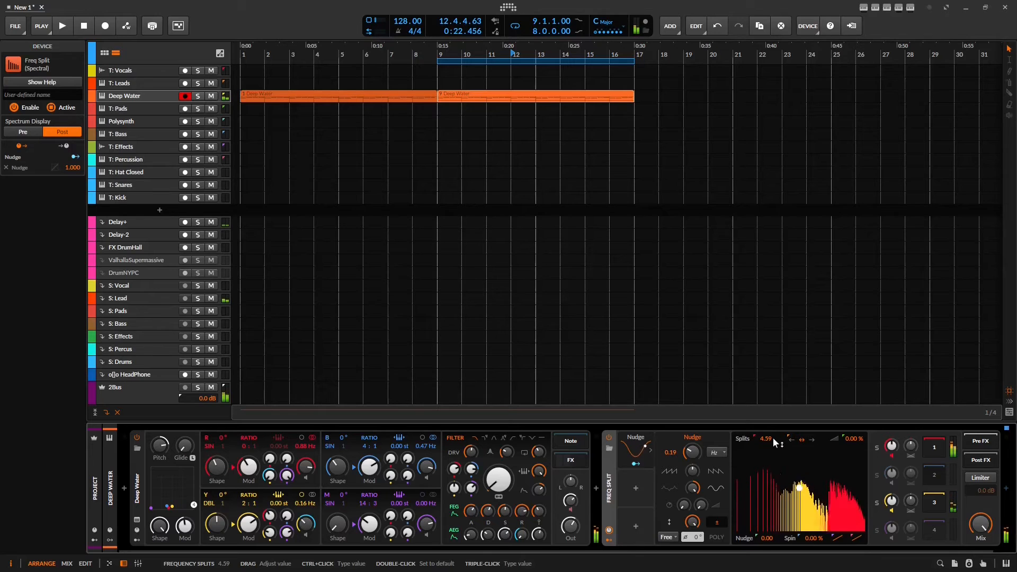
pyautogui.hscroll(1, 873, 470)
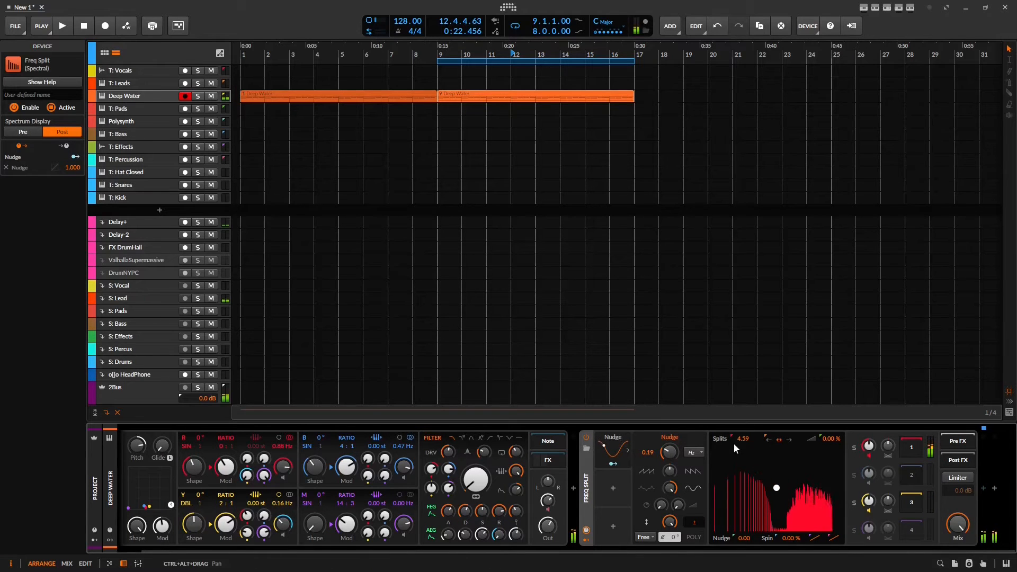
# Keep the bidirectional split insertion after trying another direction, raise the crossfade amount to 100 % and pull the split bend/pinch point down
pyautogui.click(790, 440)
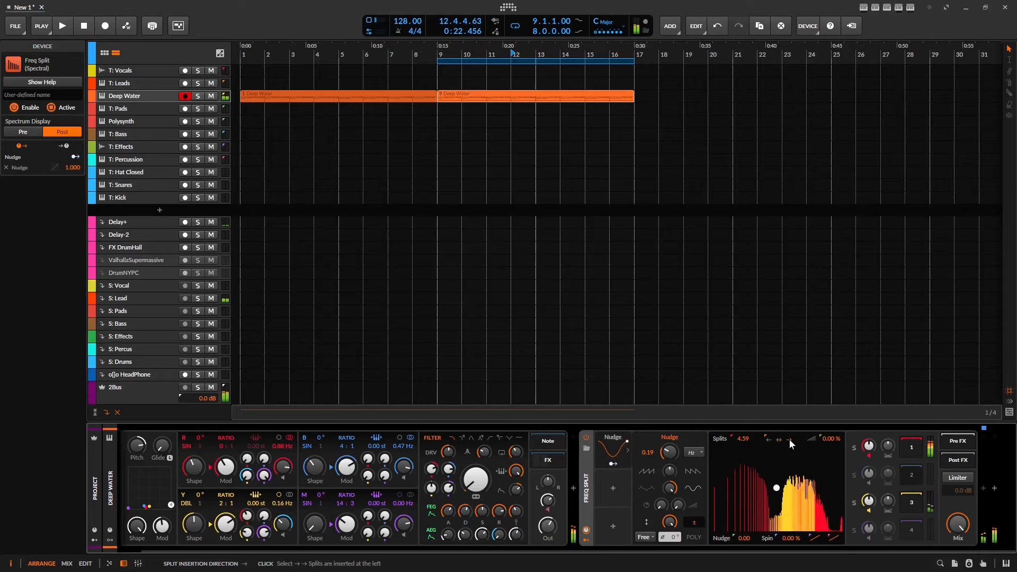
pyautogui.click(784, 440)
pyautogui.moveTo(831, 439); pyautogui.dragTo(830, 350)
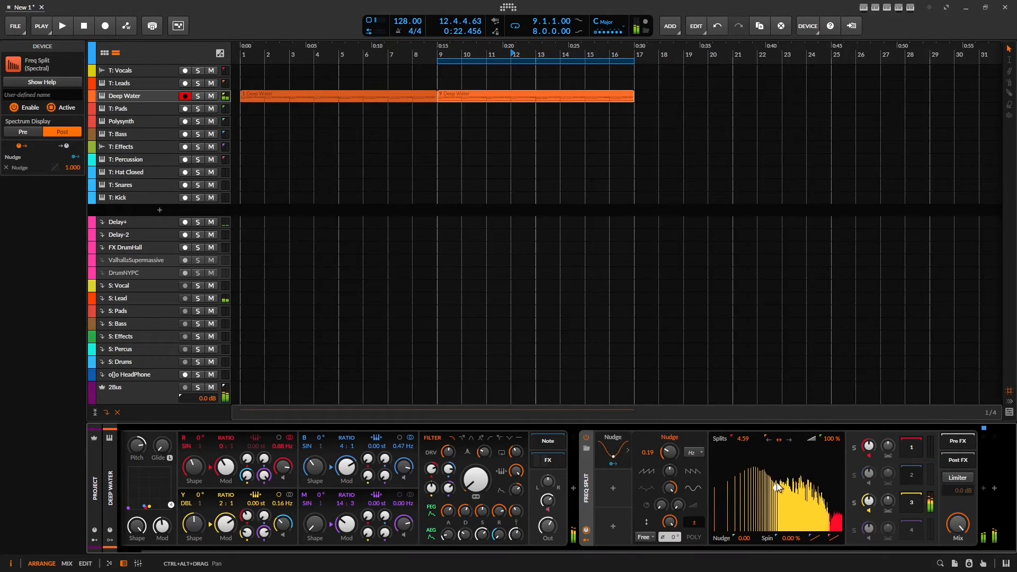
pyautogui.moveTo(779, 491); pyautogui.dragTo(787, 538)
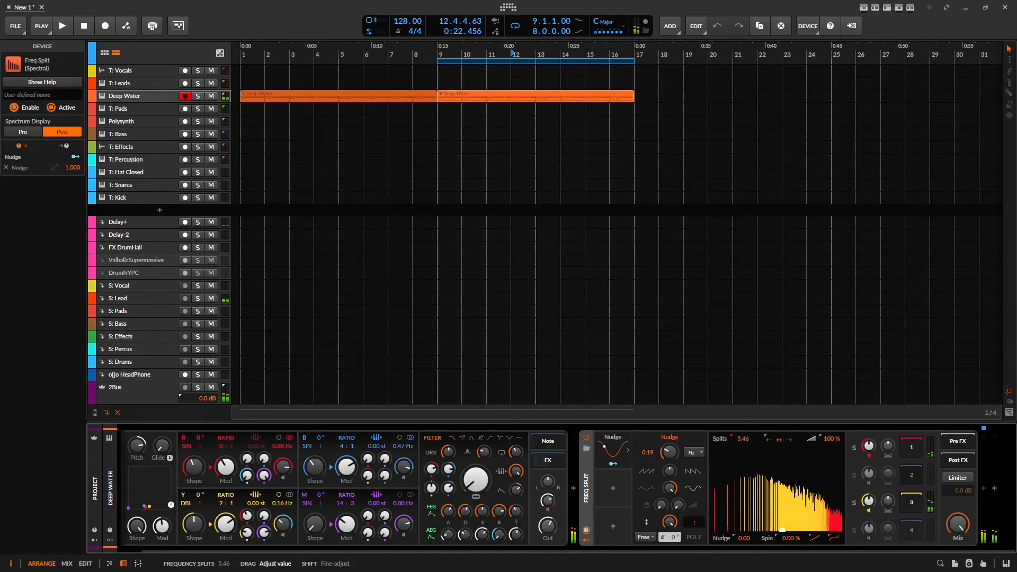
# With bands 1 and 2 active, set the Splits to 11.31, the Nudge LFO's rate to 0.25 Hz and the crossfade amount to 0.00 %
pyautogui.moveTo(743, 439); pyautogui.dragTo(743, 430)
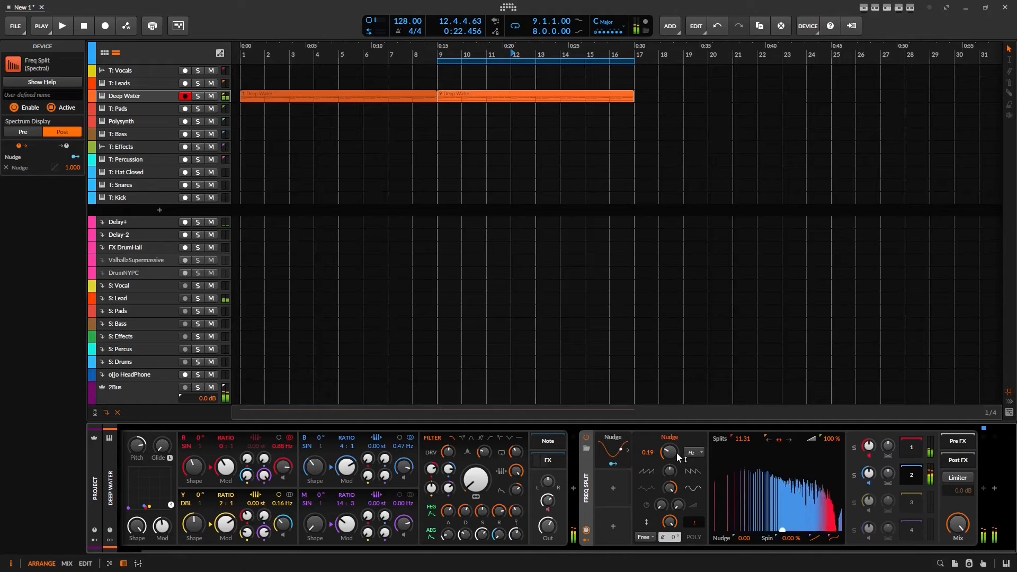
pyautogui.moveTo(672, 453); pyautogui.dragTo(671, 447)
pyautogui.moveTo(831, 440); pyautogui.dragTo(831, 487)
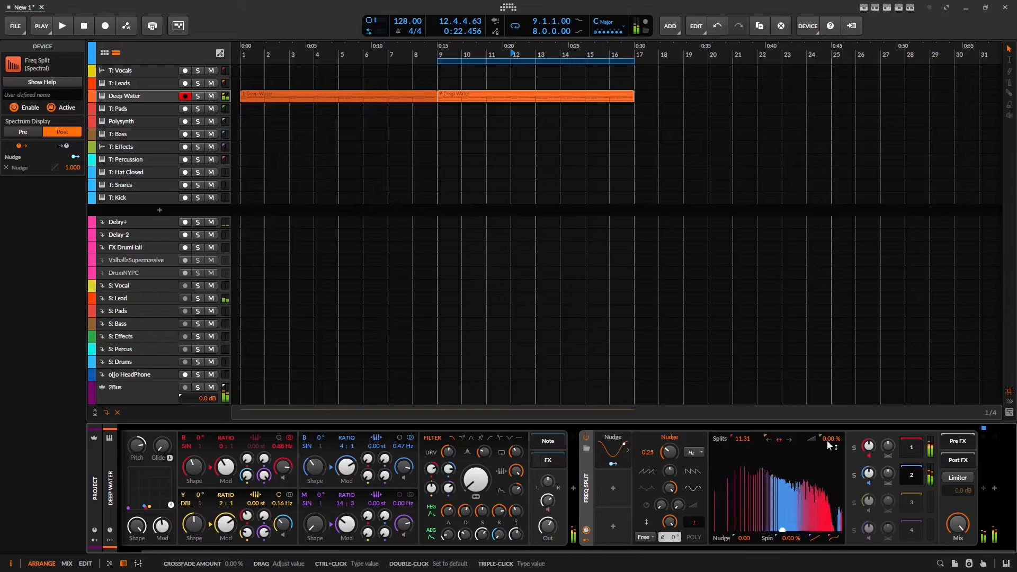
# Unmute band 4, move the split bend/pinch point up toward the high frequencies and raise the Splits to 304.44
pyautogui.moveTo(781, 523); pyautogui.dragTo(778, 477)
pyautogui.click(870, 537)
pyautogui.moveTo(777, 477); pyautogui.dragTo(823, 465)
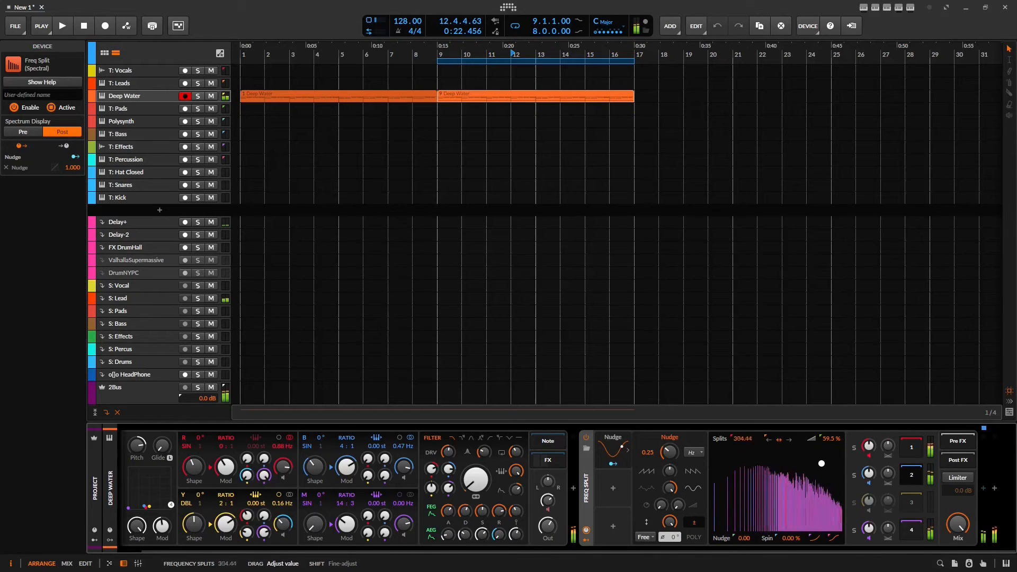
# Set the Nudge LFO's rate to 1.00 Hz, the crossfade amount to 100 % and the Splits to 9.19, and readjust the split bend/pinch point
pyautogui.moveTo(669, 452); pyautogui.dragTo(670, 435)
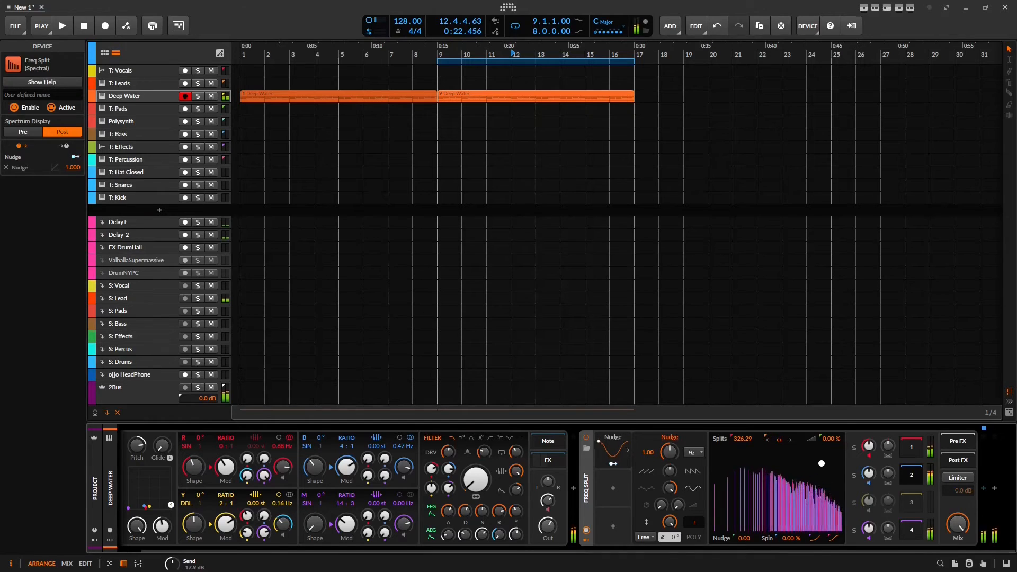
pyautogui.click(124, 96)
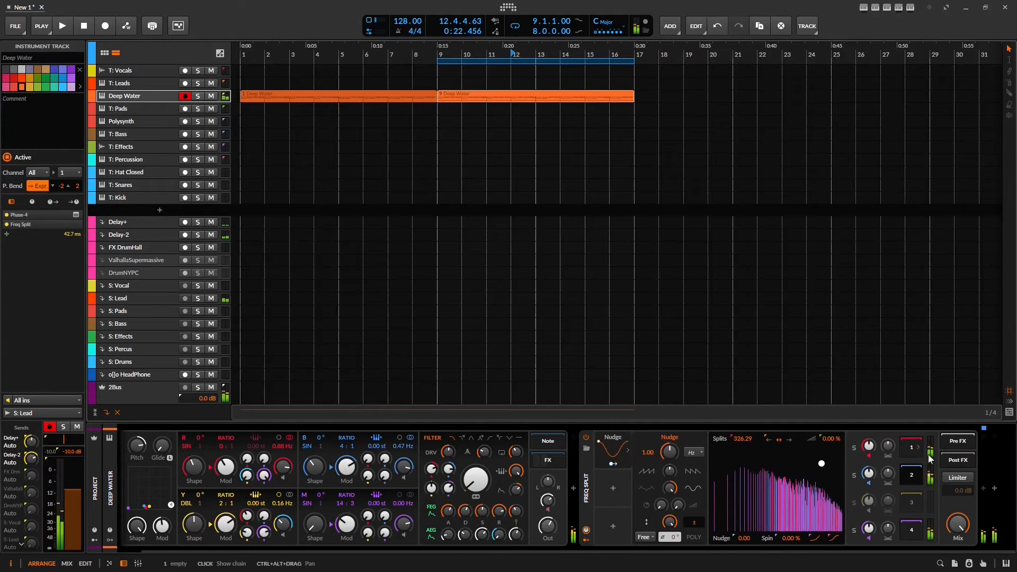
pyautogui.moveTo(830, 440); pyautogui.dragTo(831, 408)
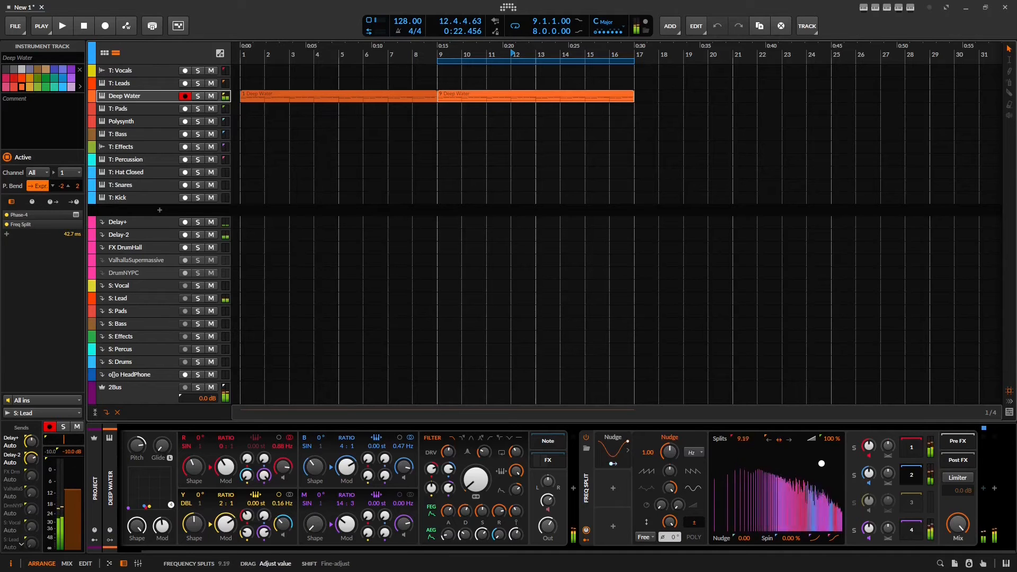
pyautogui.moveTo(822, 464); pyautogui.dragTo(795, 475)
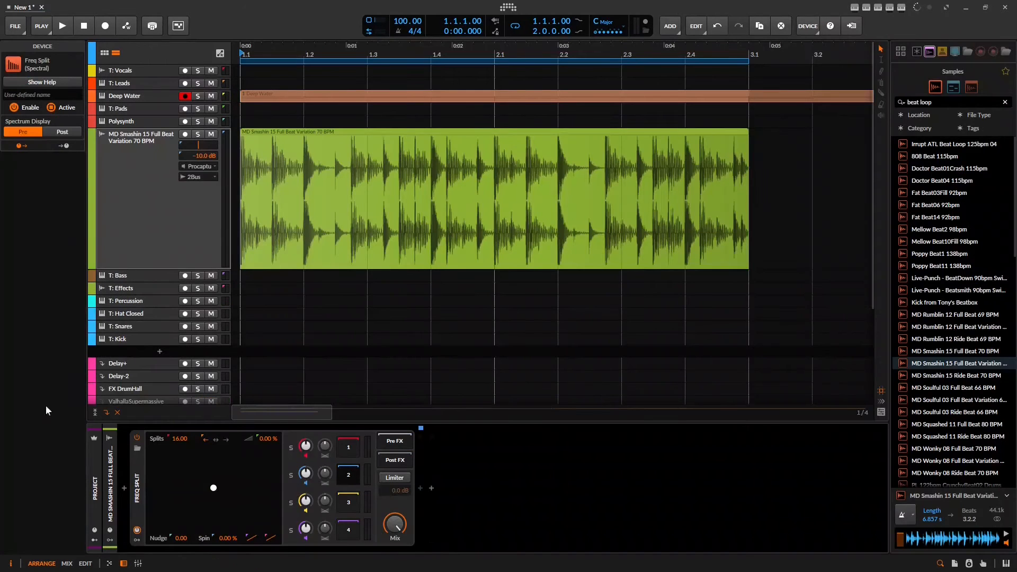
# Start playback of the MD Smashin 15 drum loop and set Freq Split's Splits to 4
pyautogui.press('space')
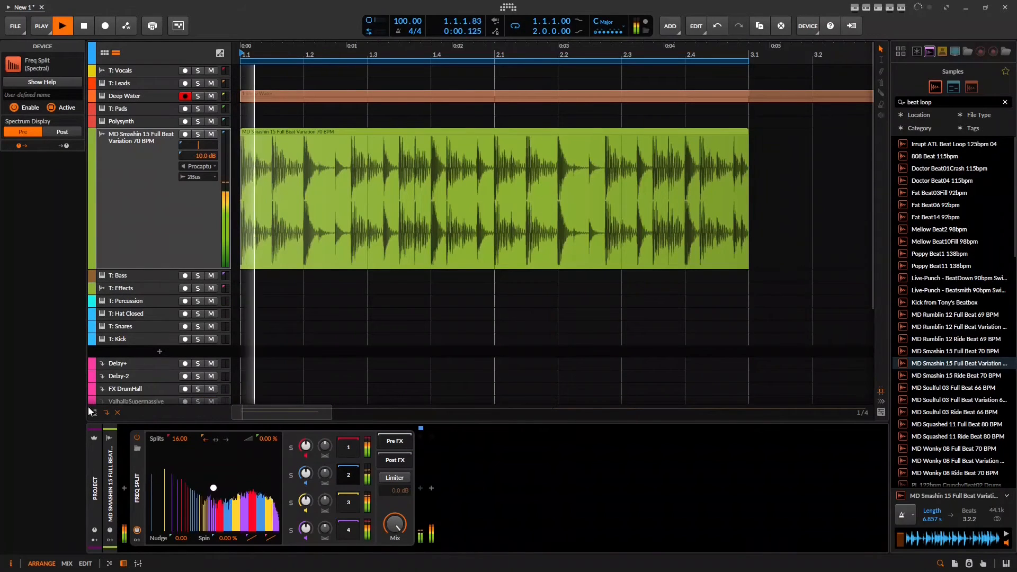
pyautogui.keyDown('ctrl'); pyautogui.click(181, 443); pyautogui.keyUp('ctrl')
pyautogui.write('4')
pyautogui.press('Return')
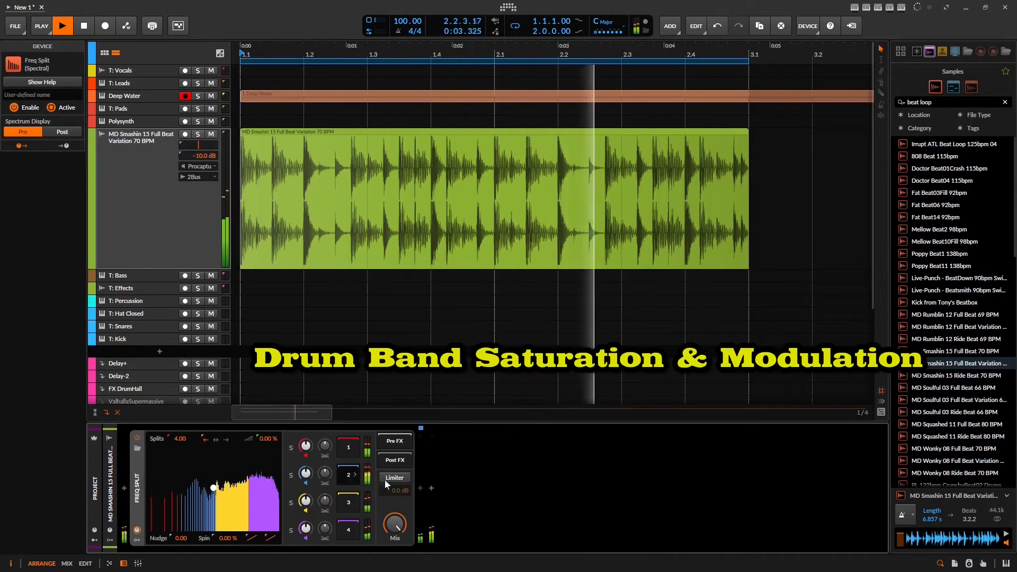
# Search the audio effects for "sat" and insert the Saturation 1 preset into Freq Split's band 2
pyautogui.click(425, 490)
pyautogui.write('sat')
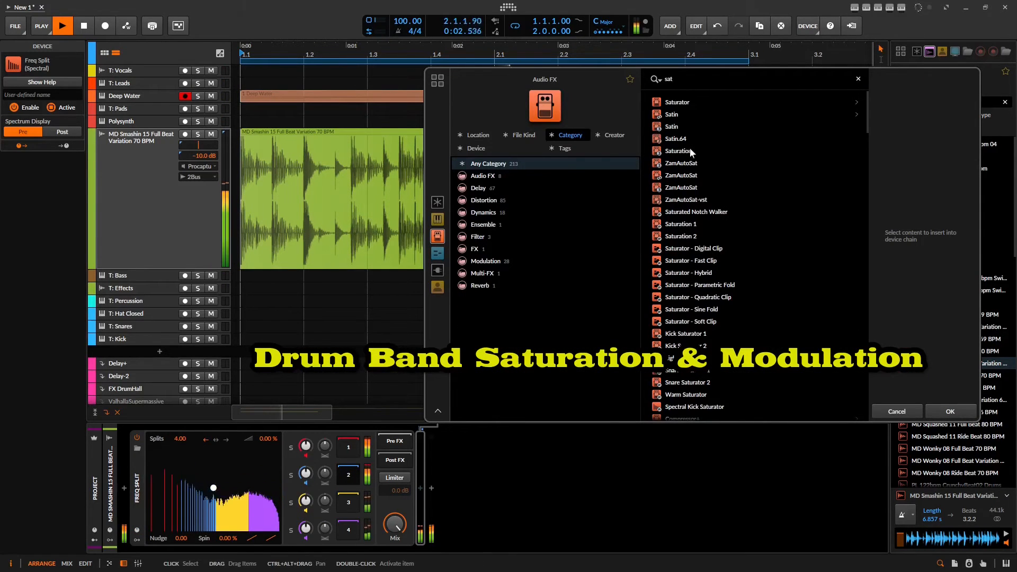
pyautogui.click(697, 223)
pyautogui.click(698, 234)
pyautogui.doubleClick(696, 222)
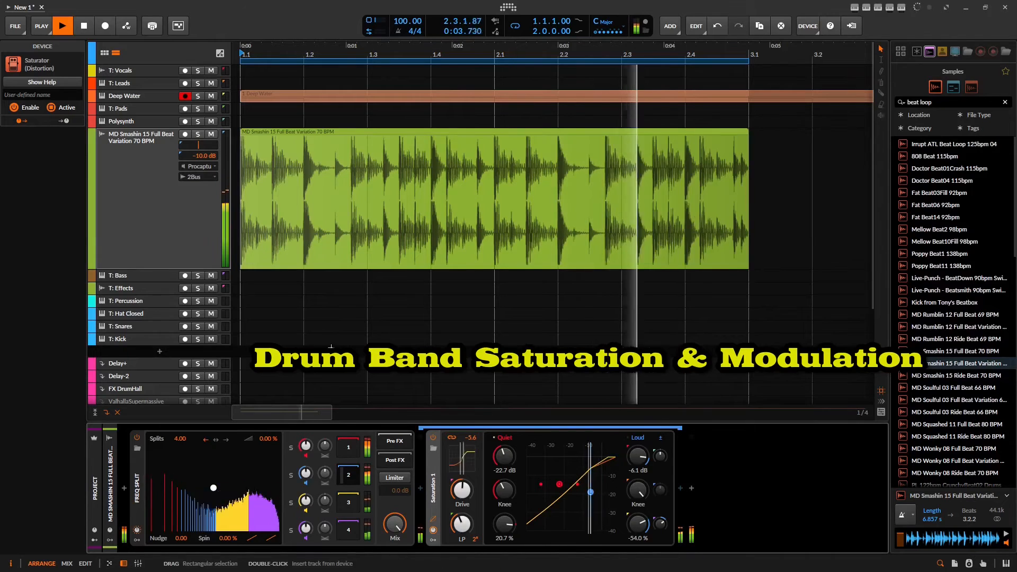
# Raise Freq Split's Nudge to +0.44 and open the Saturator's low-pass cutoff to 33.5 kHz
pyautogui.moveTo(184, 539); pyautogui.dragTo(184, 526)
pyautogui.moveTo(462, 525); pyautogui.dragTo(462, 487)
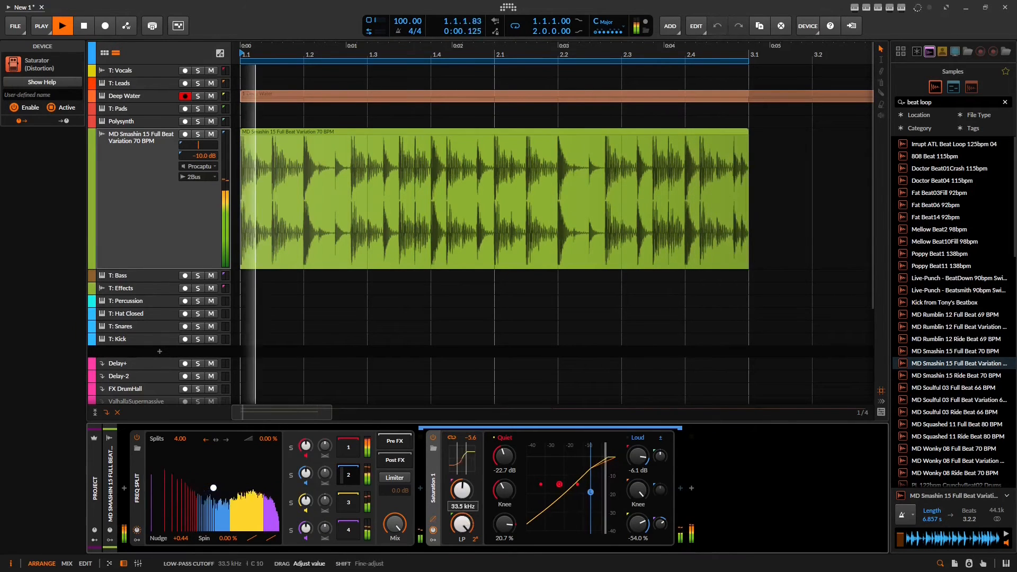
# Raise Freq Split's Nudge through +0.60 to +0.84 and pull the split bend/pinch point down
pyautogui.moveTo(161, 540); pyautogui.dragTo(160, 535)
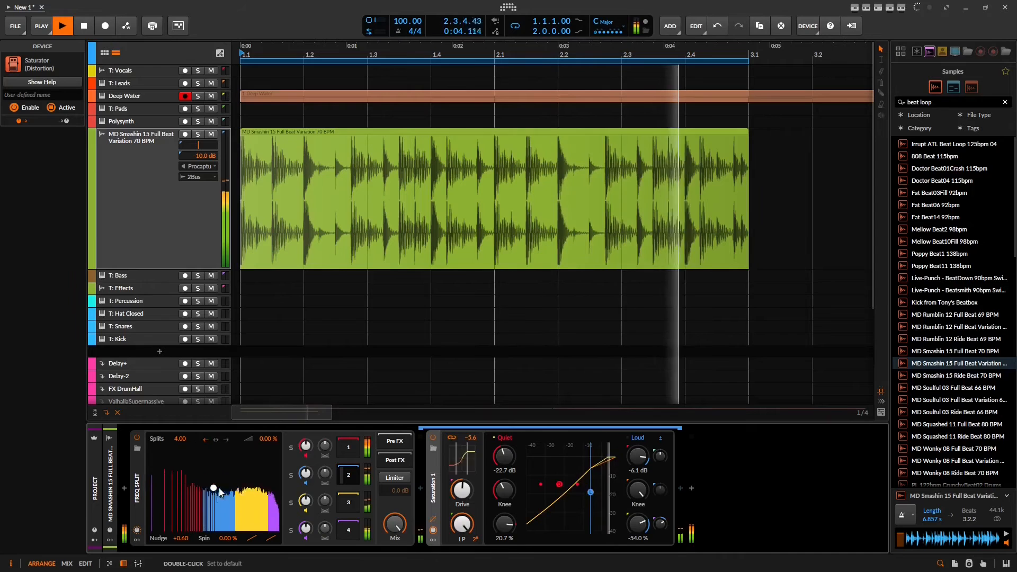
pyautogui.moveTo(213, 490); pyautogui.dragTo(213, 507)
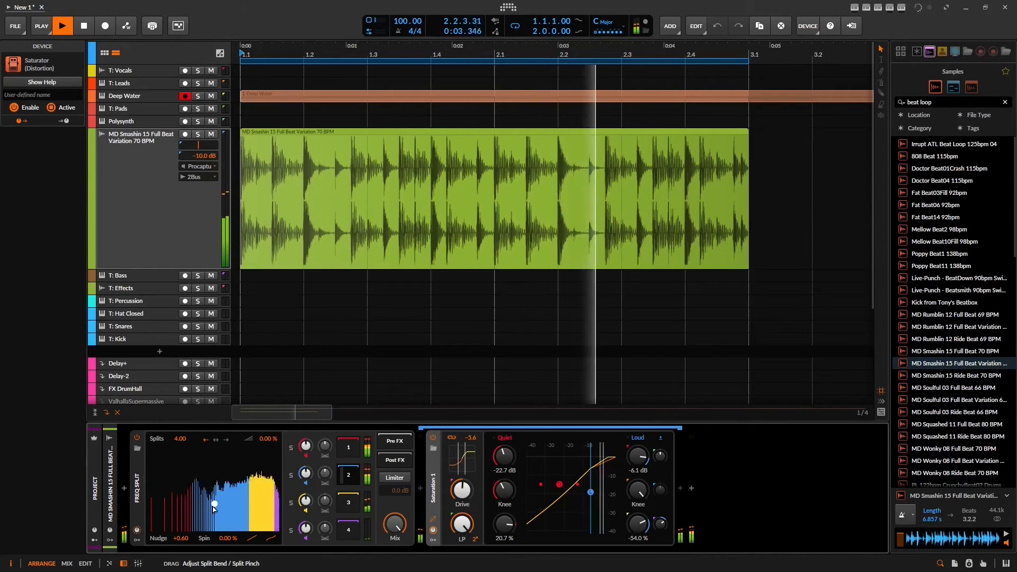
pyautogui.moveTo(181, 541); pyautogui.dragTo(181, 530)
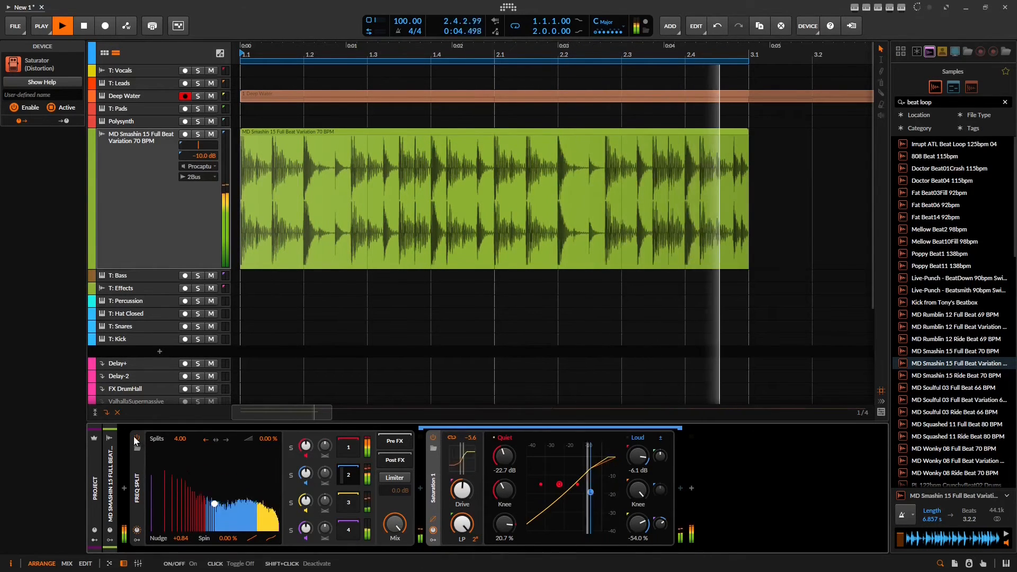
# Compare the dry and processed drum loop by bypassing and re-enabling Freq Split and the band's Saturator in turn
pyautogui.click(135, 437)
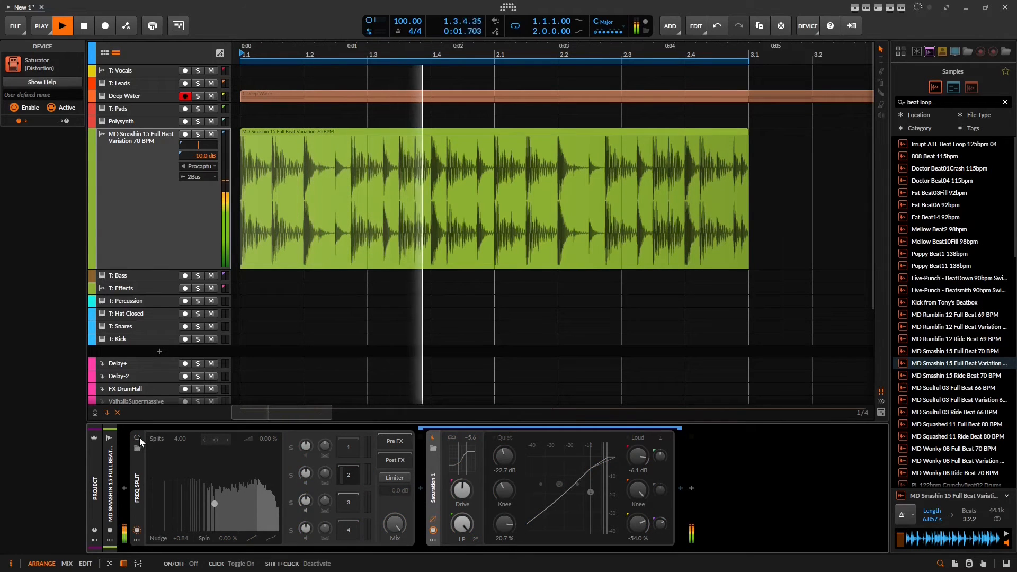
pyautogui.click(139, 438)
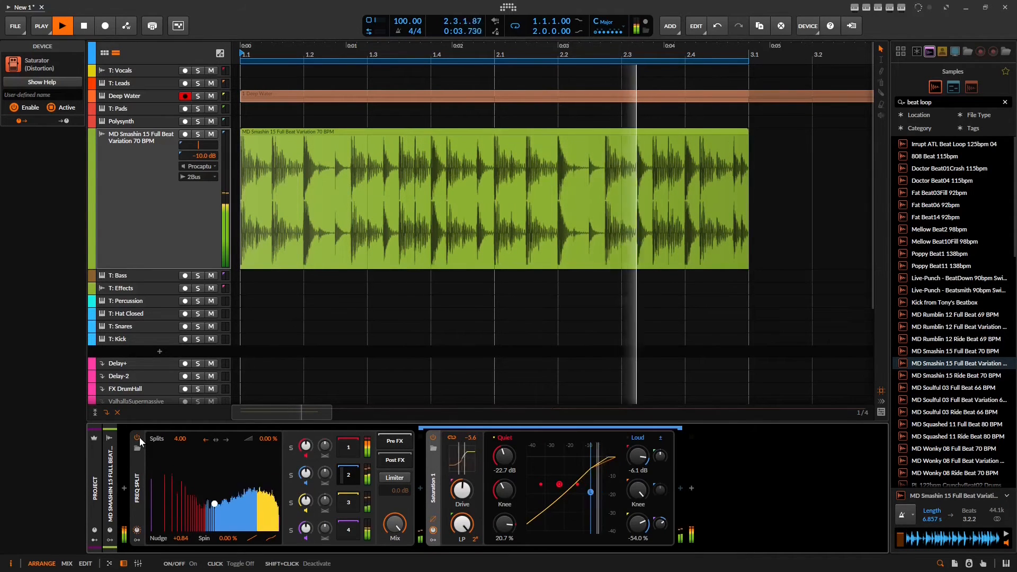
pyautogui.click(433, 439)
pyautogui.click(433, 439)
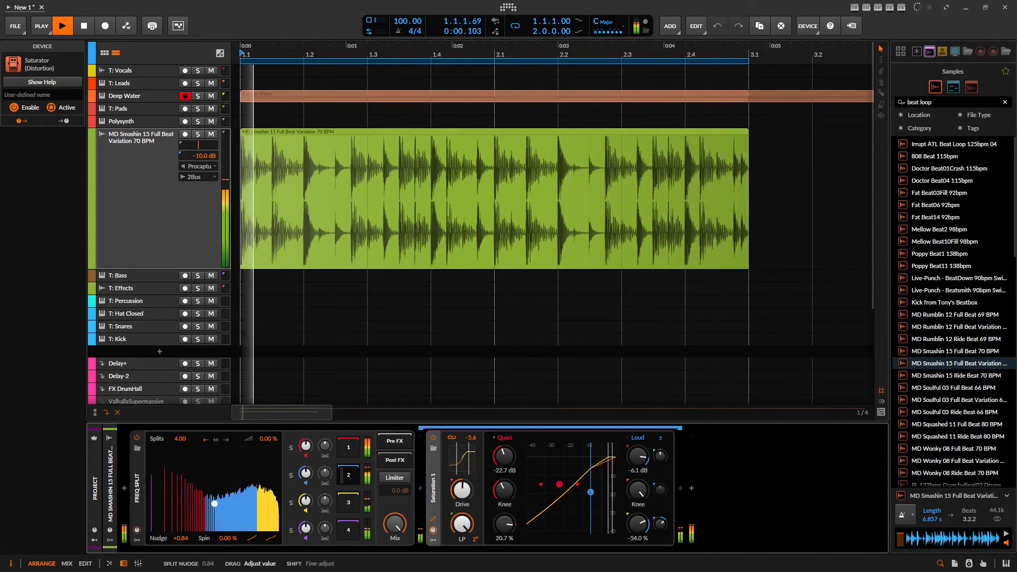
# Set Freq Split's crossfade amount to 15.5 % and Nudge to +0.68, and shift the split bend/pinch point slightly
pyautogui.moveTo(269, 439)
pyautogui.mouseDown()
pyautogui.moveTo(268, 403)
pyautogui.moveTo(268, 423)
pyautogui.mouseUp()
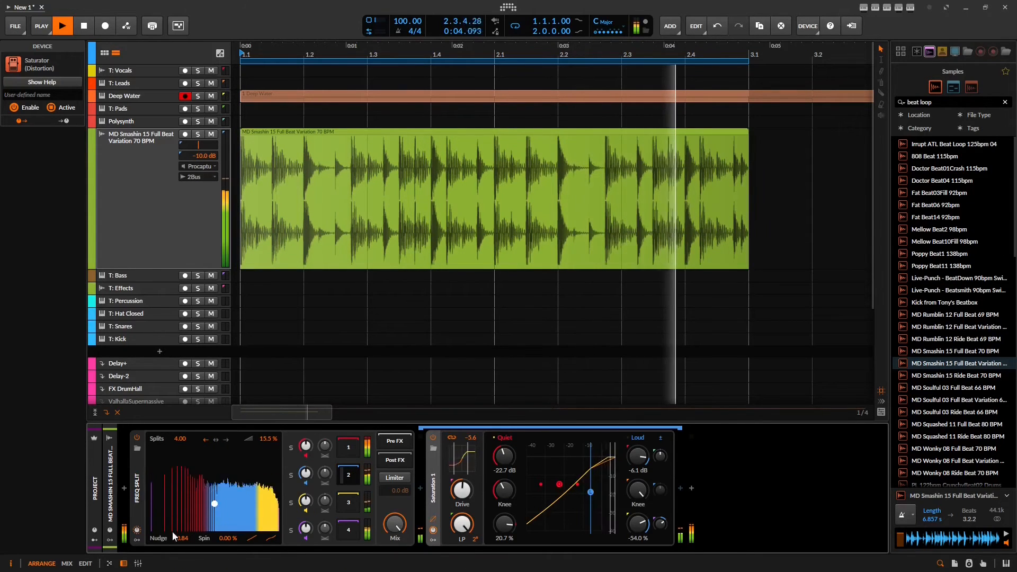
pyautogui.moveTo(173, 537); pyautogui.dragTo(221, 507)
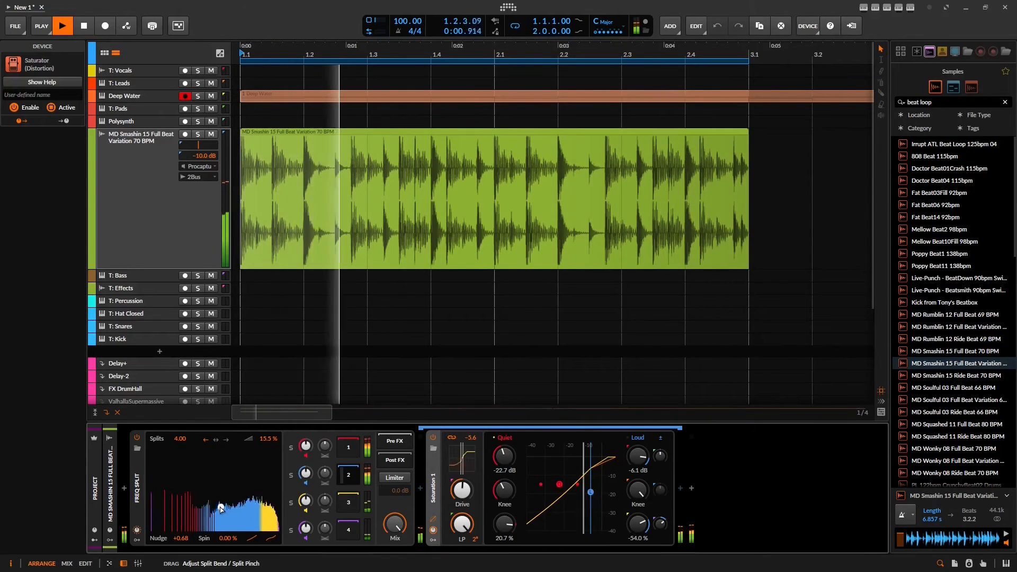
# Shift the split bend/pinch point slightly and set the crossfade amount to 36.0 %, comparing Freq Split bypassed and enabled before and after
pyautogui.click(137, 438)
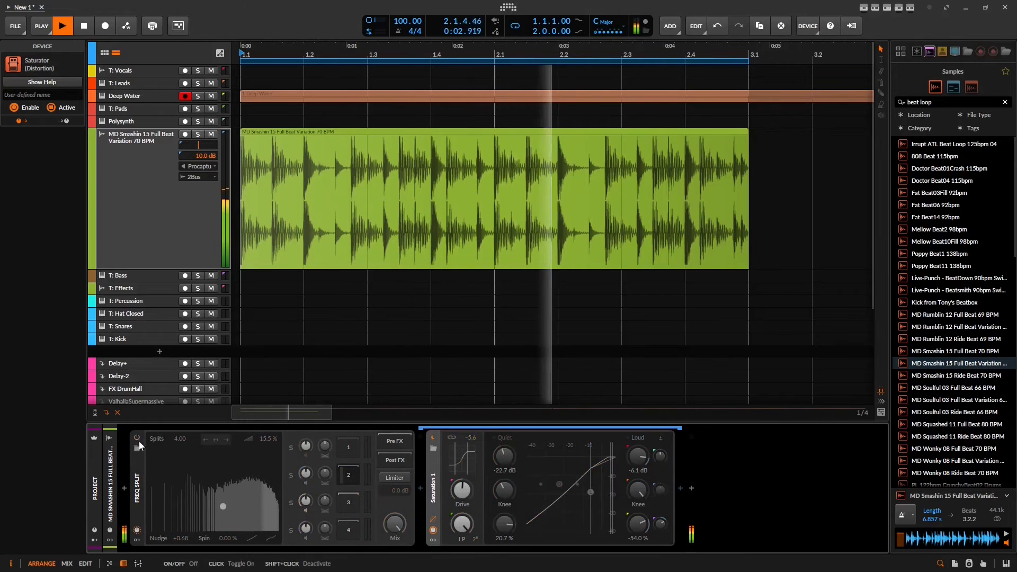
pyautogui.click(137, 437)
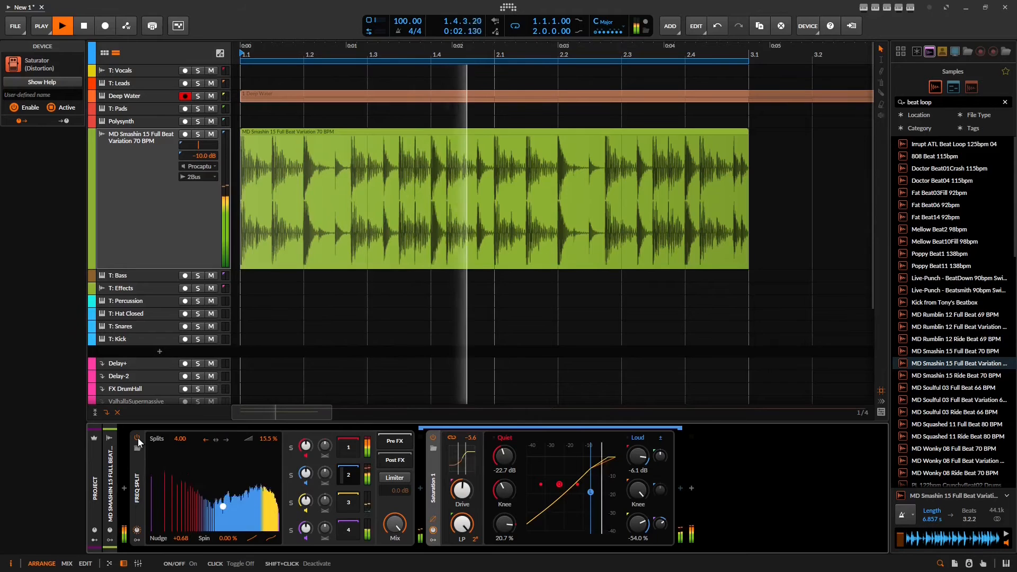
pyautogui.moveTo(224, 512); pyautogui.dragTo(230, 508)
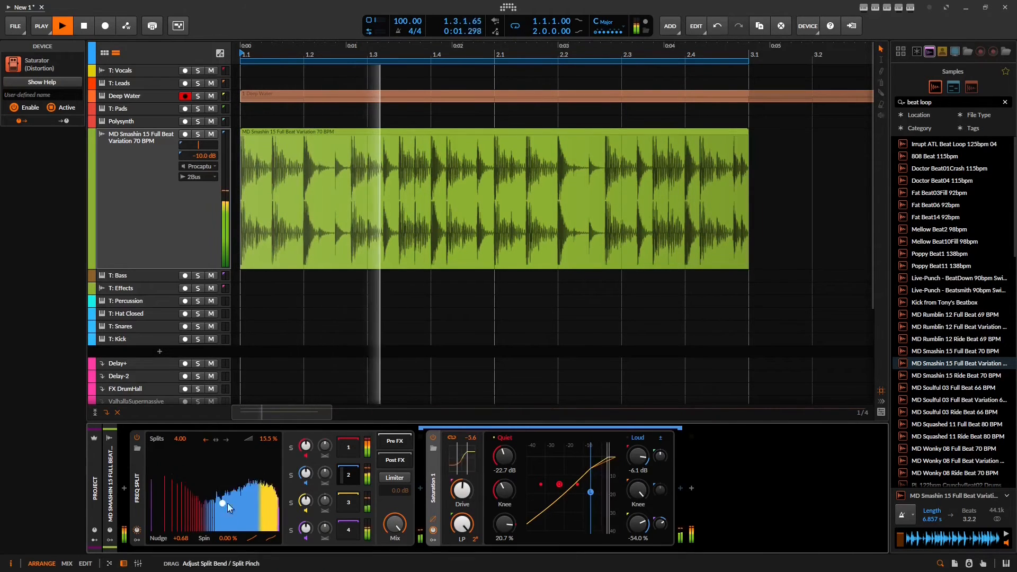
pyautogui.moveTo(268, 440); pyautogui.dragTo(268, 418)
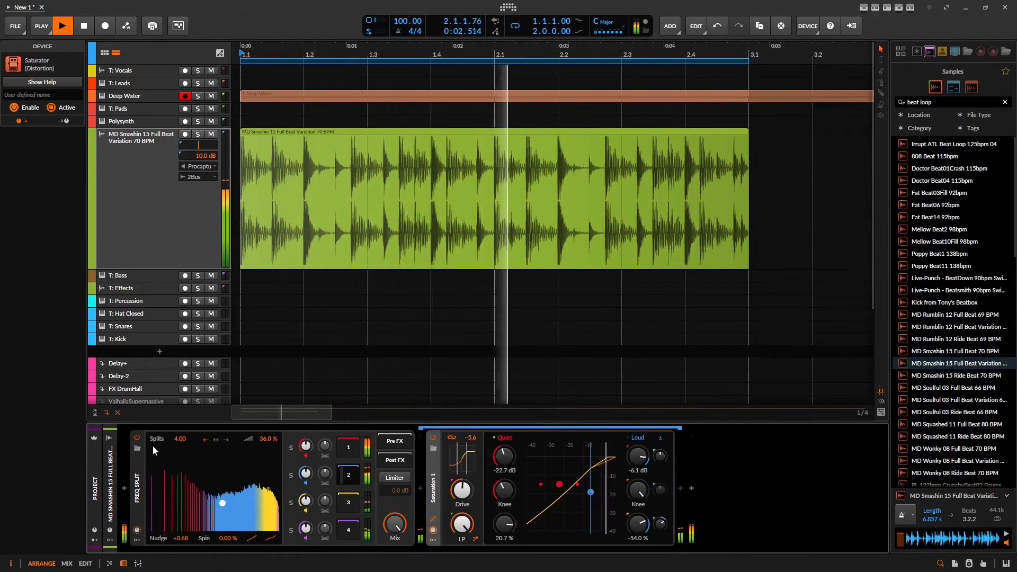
pyautogui.click(137, 438)
pyautogui.click(137, 438)
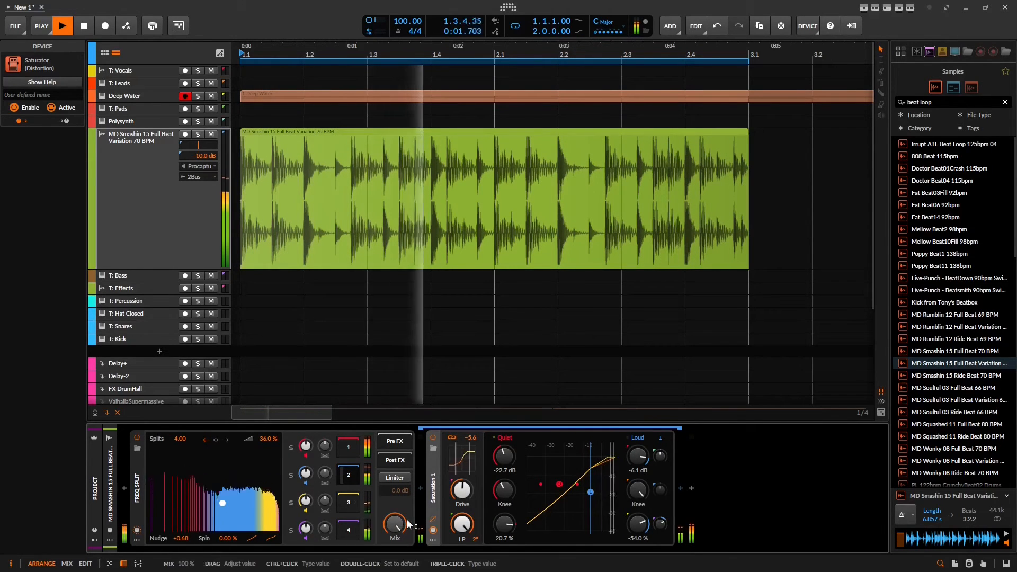
# Try Freq Split's Limiter at -32.8 dB with the spectrum display set to Post, raise its threshold, and switch the Limiter off
pyautogui.moveTo(397, 524)
pyautogui.mouseDown()
pyautogui.moveTo(397, 571)
pyautogui.moveTo(396, 524)
pyautogui.mouseUp()
pyautogui.click(395, 477)
pyautogui.moveTo(262, 450); pyautogui.dragTo(262, 471)
pyautogui.rightClick(237, 456)
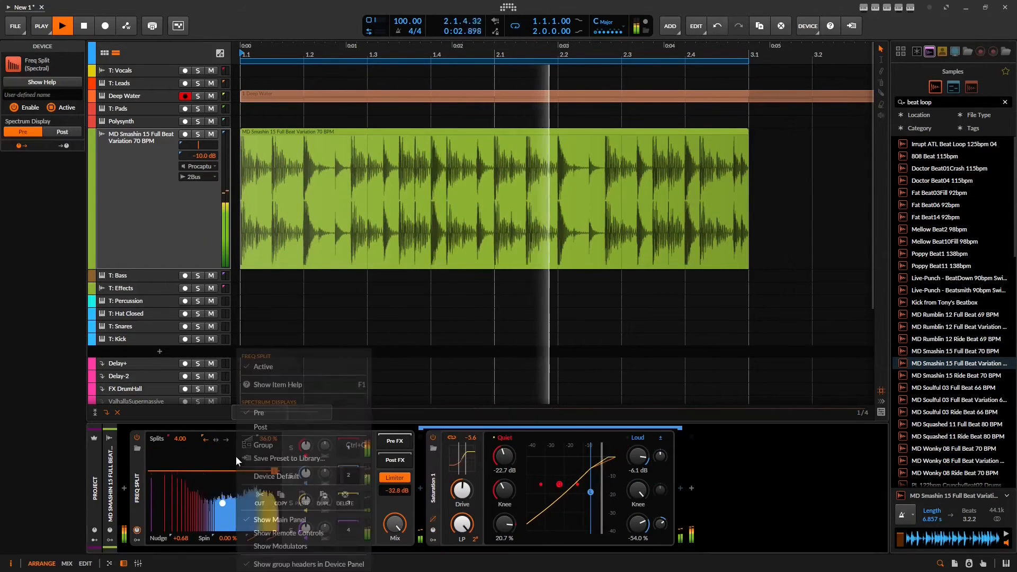
pyautogui.click(260, 427)
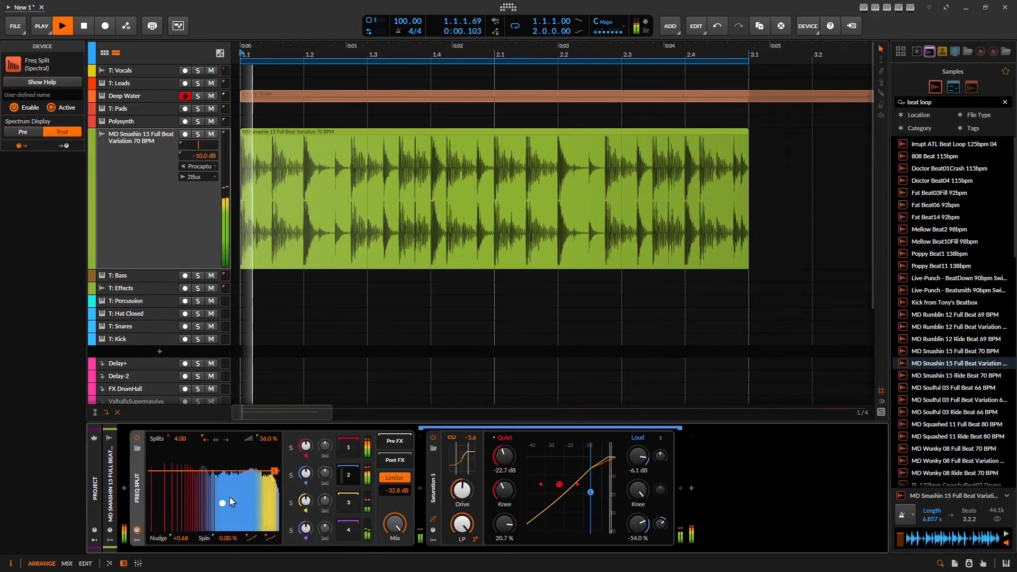
pyautogui.moveTo(275, 470)
pyautogui.mouseDown()
pyautogui.moveTo(276, 488)
pyautogui.moveTo(278, 452)
pyautogui.mouseUp()
pyautogui.click(396, 479)
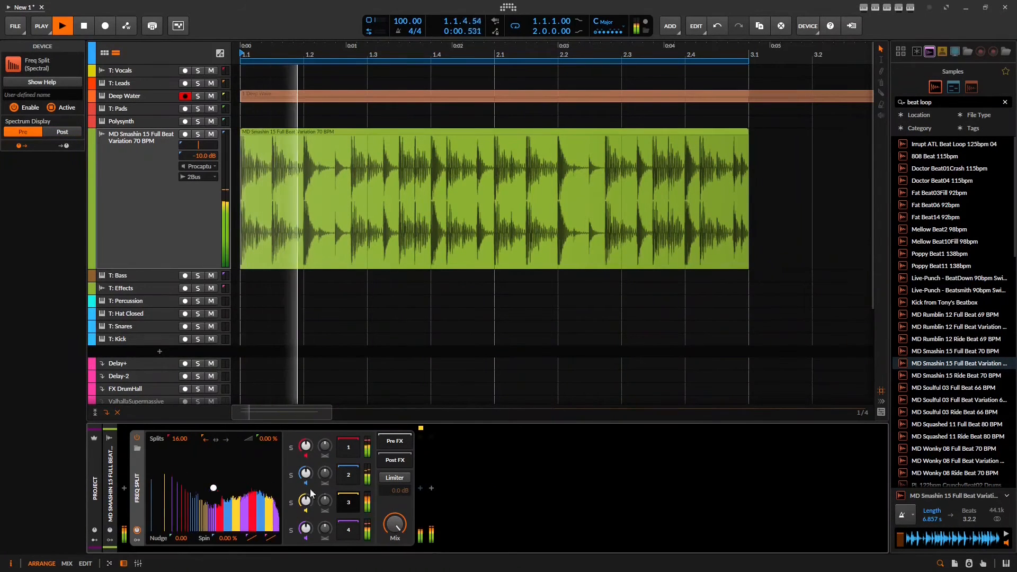
# Set Freq Split's number of frequency splits to 4
pyautogui.doubleClick(178, 439)
pyautogui.write('4')
pyautogui.press('Return')
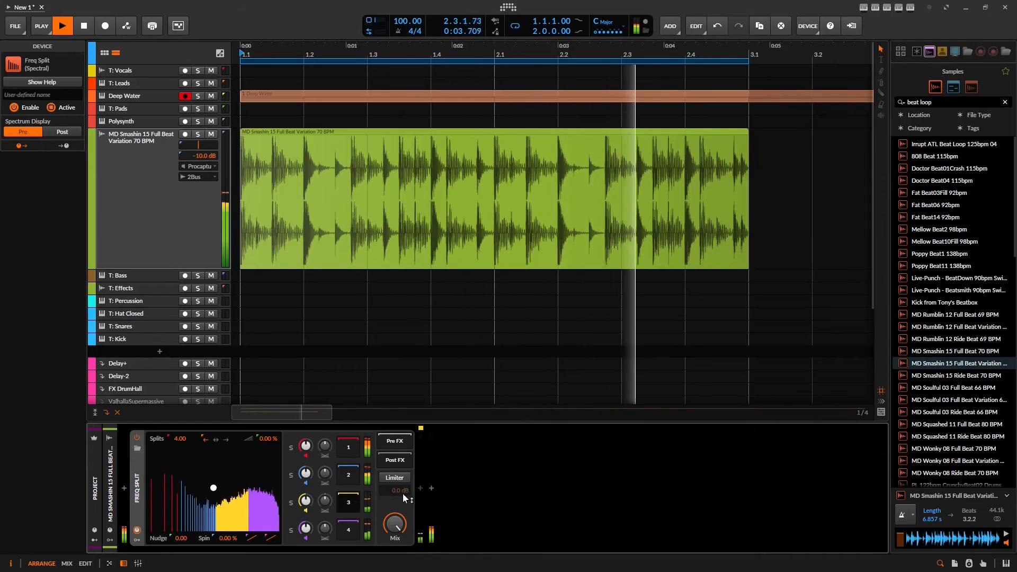
# Insert a Delay-1 device into band 3 of Freq Split
pyautogui.click(419, 488)
pyautogui.write('de')
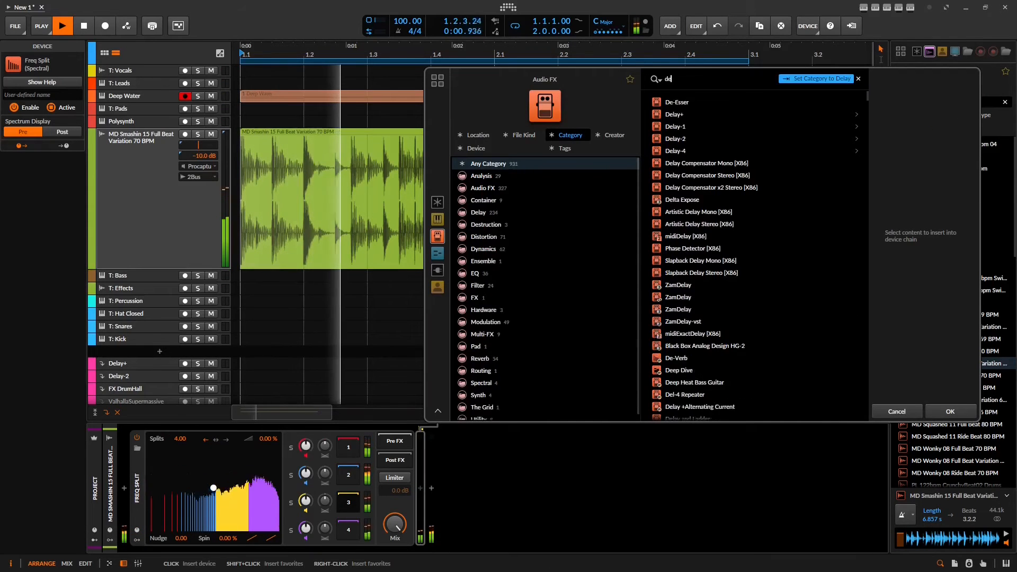
pyautogui.press('Down')
pyautogui.press('Down')
pyautogui.press('Down')
pyautogui.press('Return')
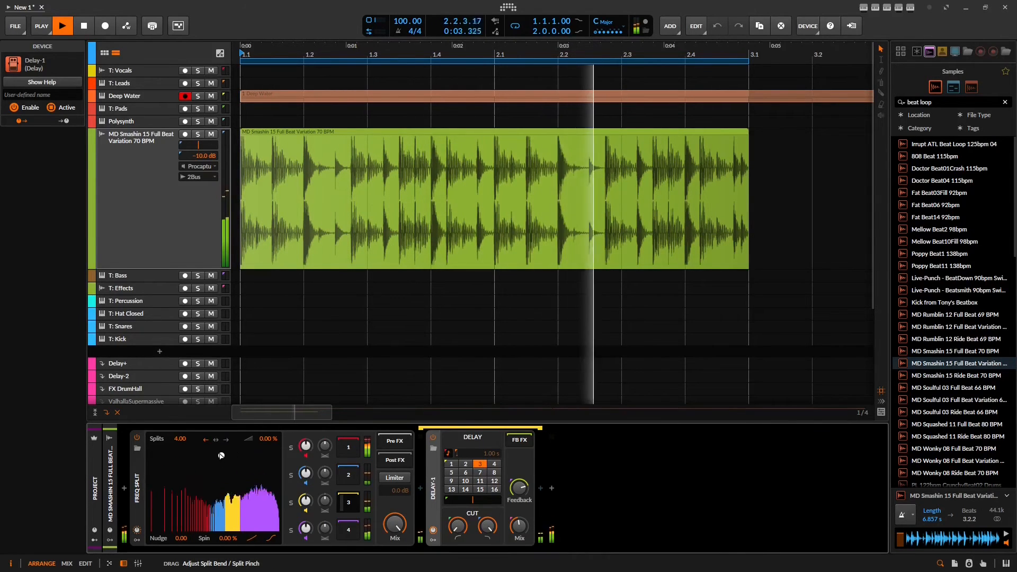
# Reshape the frequency splits by moving the bend/pinch point and adjust Delay-1's cut filters
pyautogui.moveTo(207, 444); pyautogui.dragTo(213, 452)
pyautogui.moveTo(487, 528); pyautogui.dragTo(487, 540)
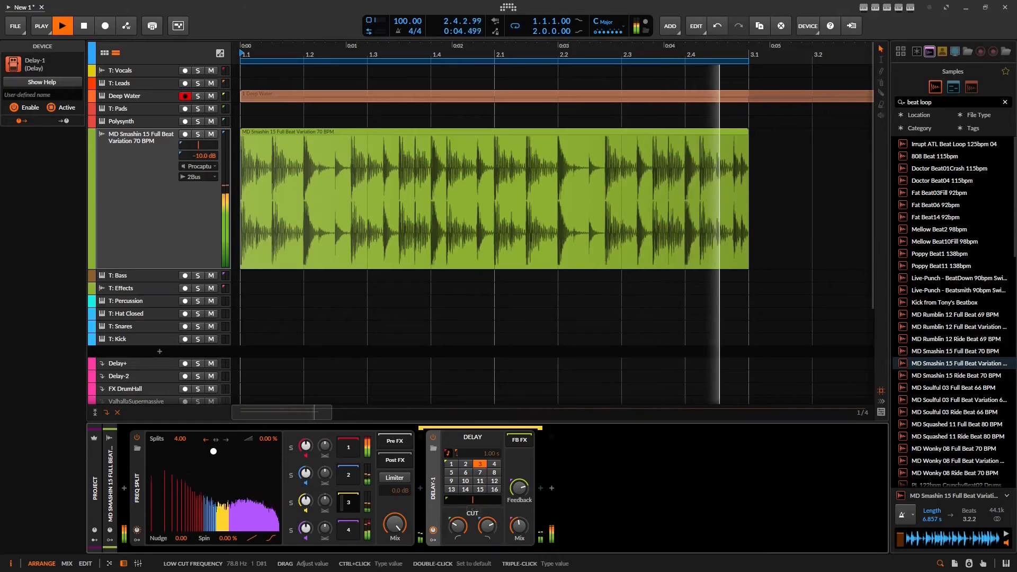
pyautogui.moveTo(215, 450); pyautogui.dragTo(181, 472)
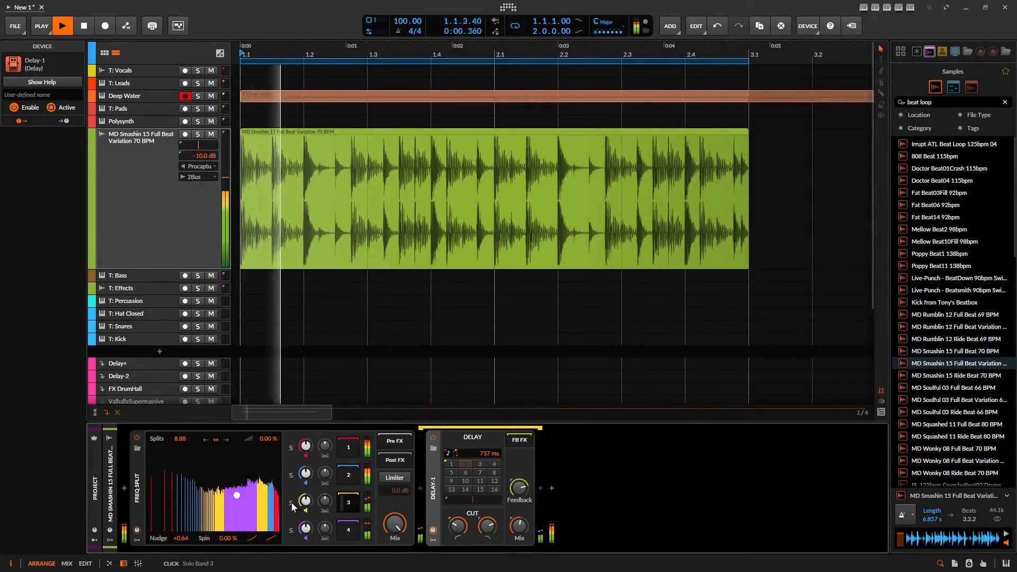
# Move the split bend/pinch point, and set Delay-1's time to 651 ms before switching it to 16th-note timing
pyautogui.moveTo(236, 496); pyautogui.dragTo(234, 495)
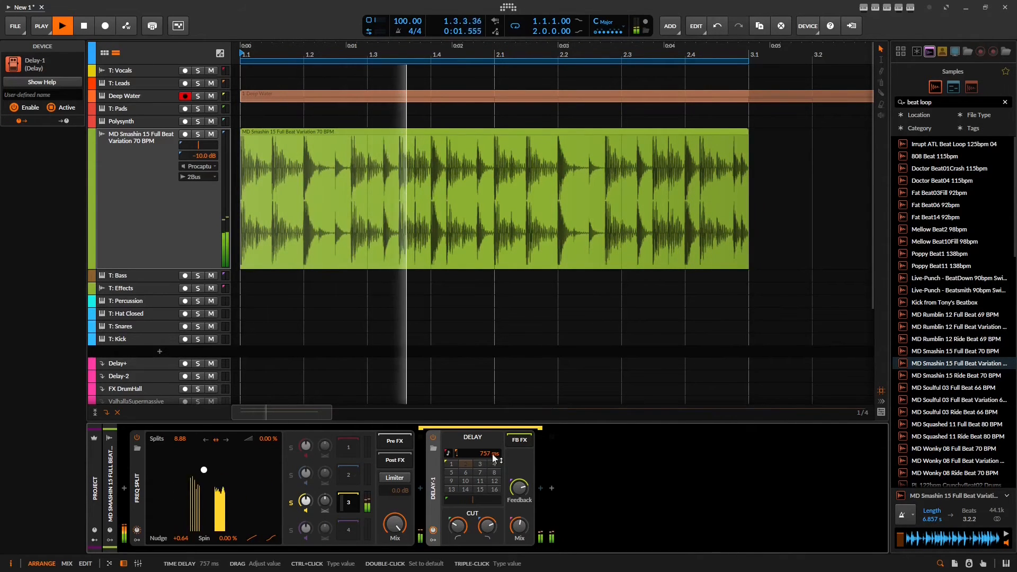
pyautogui.moveTo(478, 449); pyautogui.dragTo(478, 450)
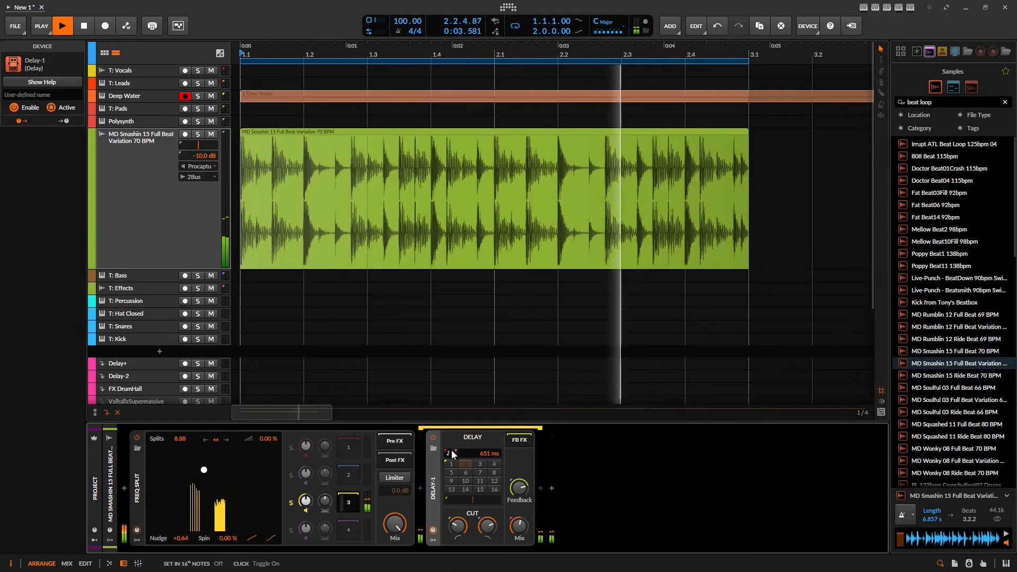
pyautogui.click(452, 454)
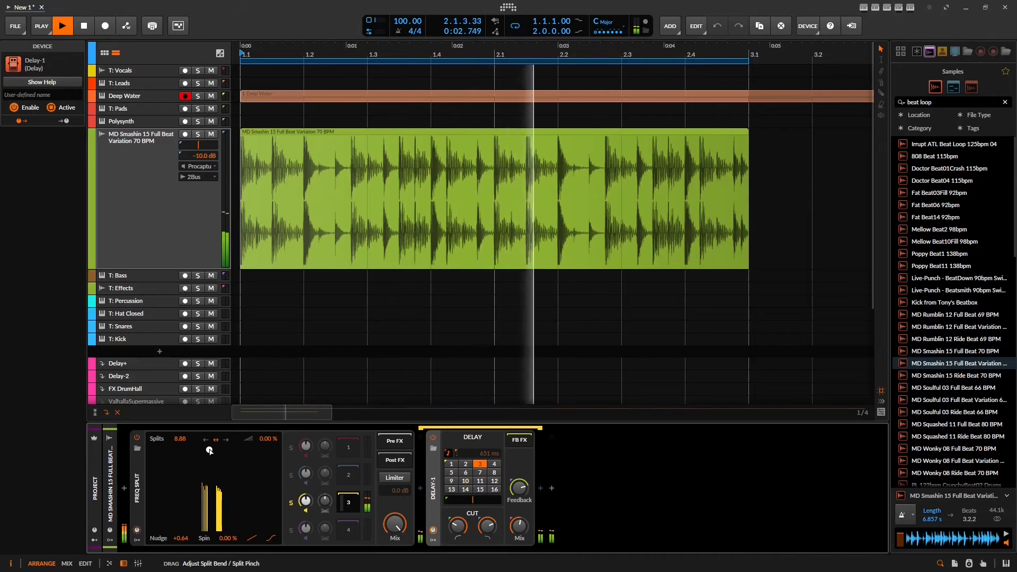
# Raise Splits through 20.39 to 548.75 with the crossfade amount at 58.5 %, moving the bend/pinch point
pyautogui.moveTo(185, 441); pyautogui.dragTo(186, 410)
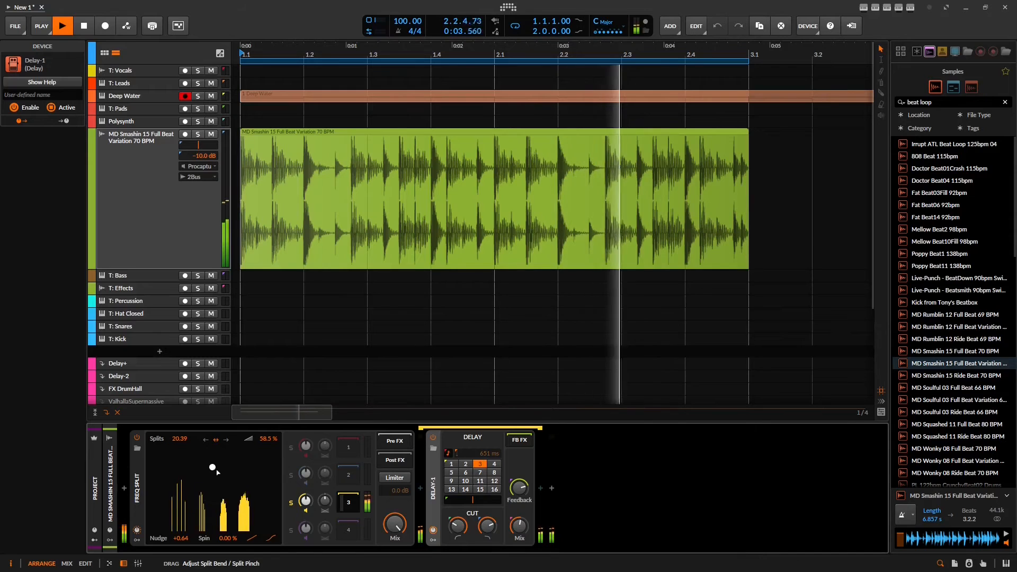
pyautogui.moveTo(207, 495); pyautogui.dragTo(182, 339)
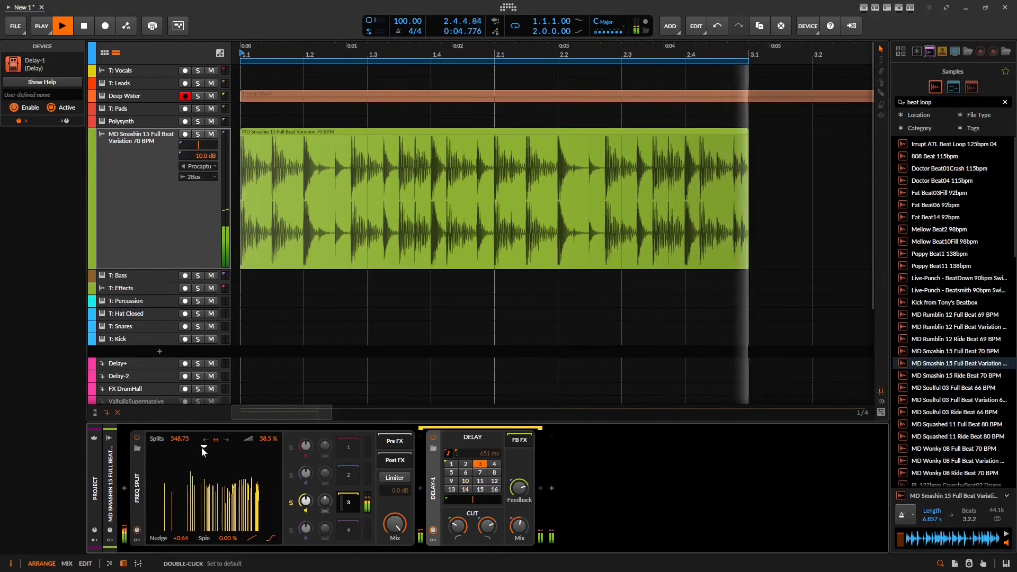
pyautogui.moveTo(205, 446); pyautogui.dragTo(205, 474)
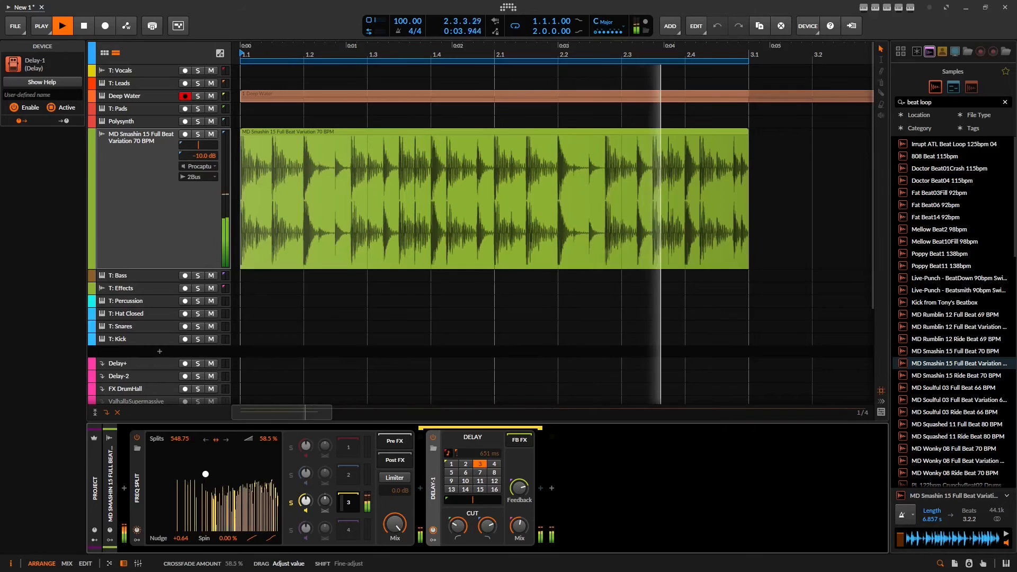
# Set the crossfade amount to 0.00 % and Splits to 1024.00, and shift the split bend/pinch point
pyautogui.moveTo(268, 439); pyautogui.dragTo(268, 450)
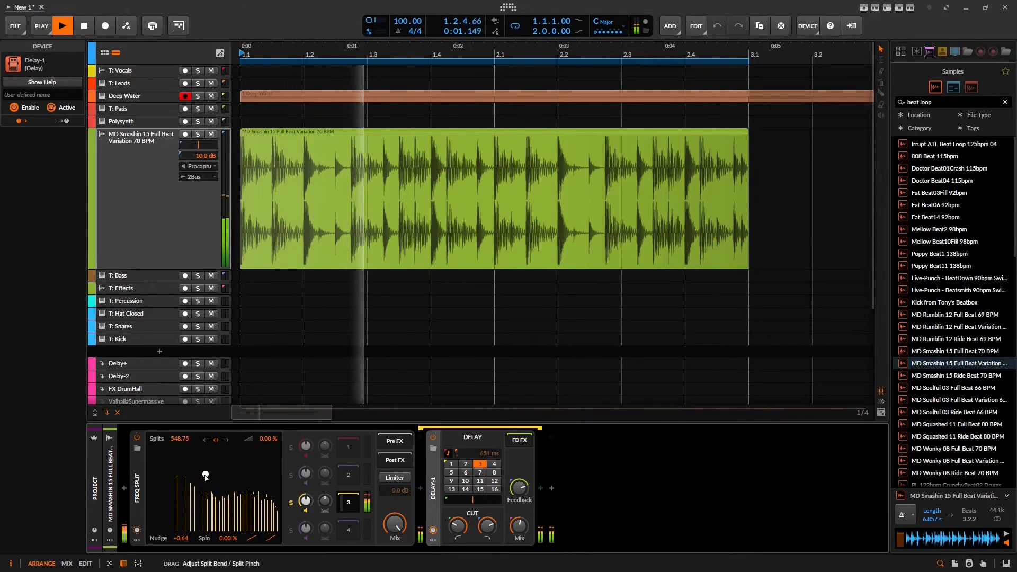
pyautogui.moveTo(206, 474); pyautogui.dragTo(187, 461)
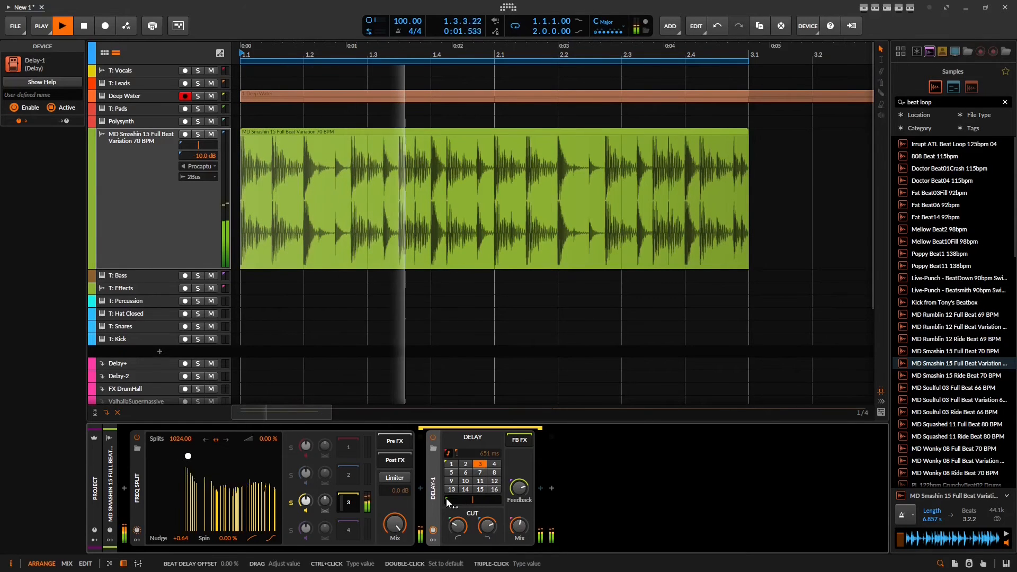
# Copy Delay-1 from band 3 into band 2 with its delay at 2 sixteenths, and leave only bands 2 and 3 audible
pyautogui.moveTo(432, 499); pyautogui.dragTo(352, 475)
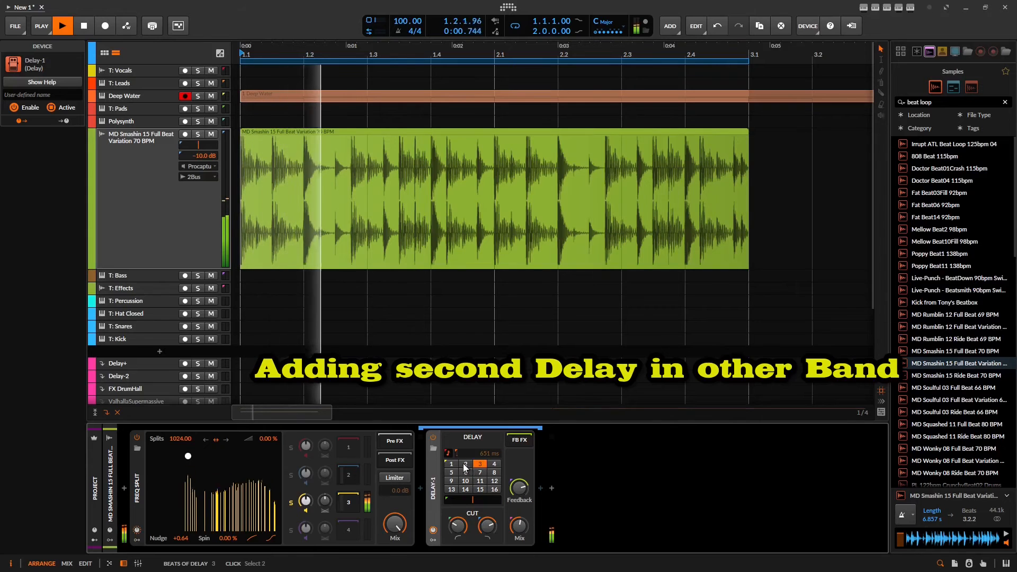
pyautogui.click(293, 477)
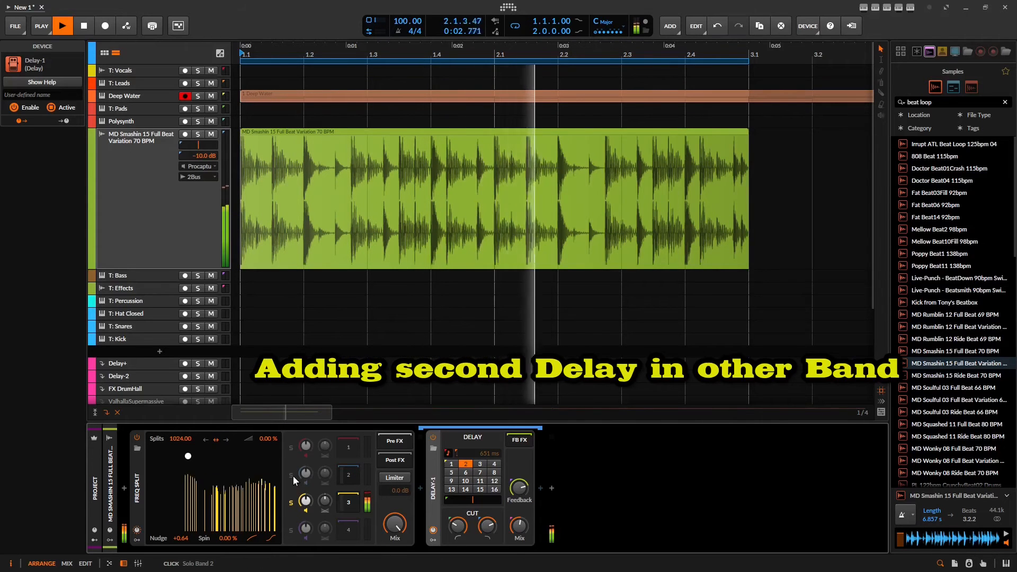
pyautogui.click(293, 497)
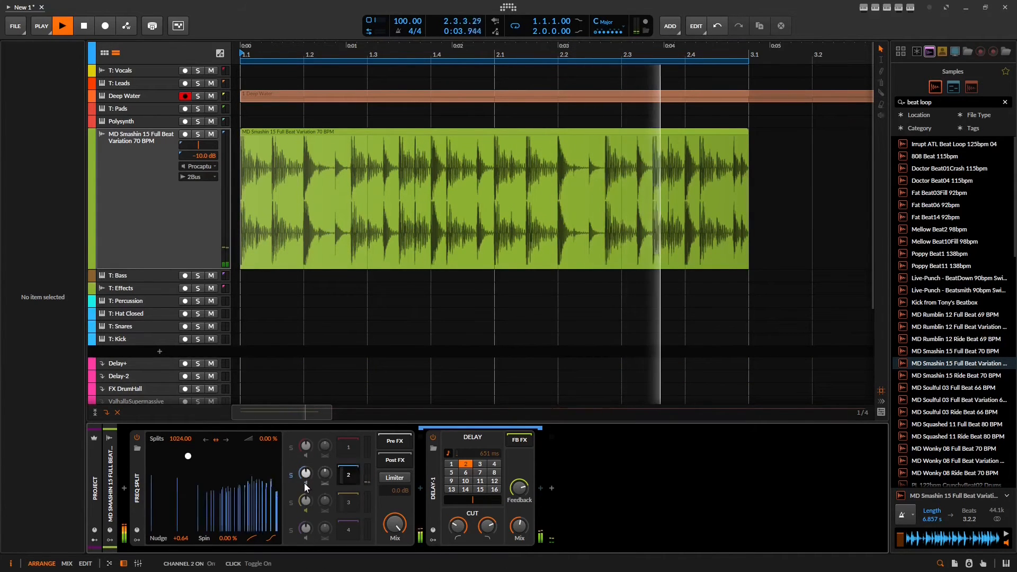
pyautogui.click(305, 510)
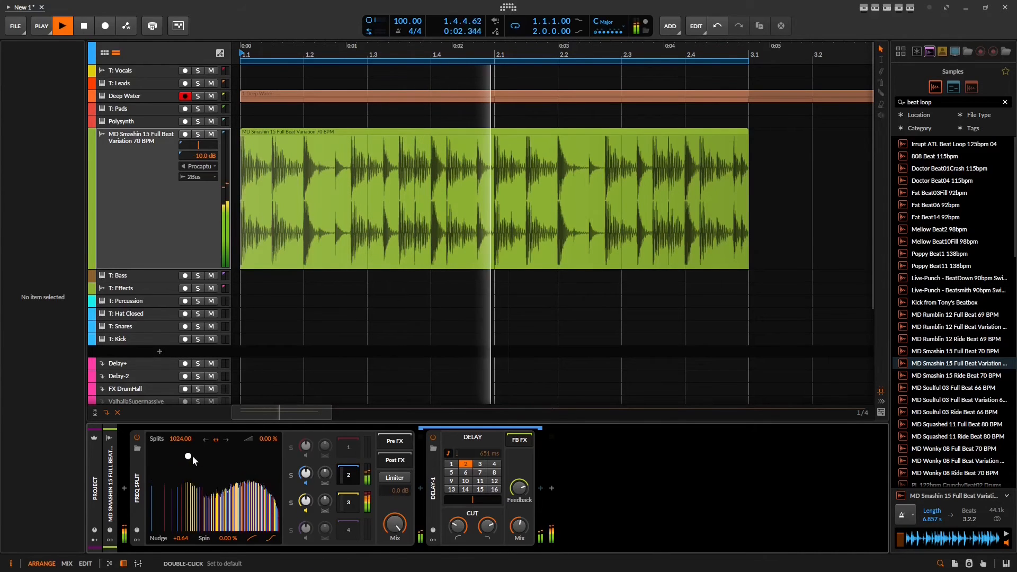
# Shift the split bend/pinch point and lower Splits to 9.51
pyautogui.moveTo(202, 471); pyautogui.dragTo(219, 475)
pyautogui.moveTo(182, 438); pyautogui.dragTo(182, 525)
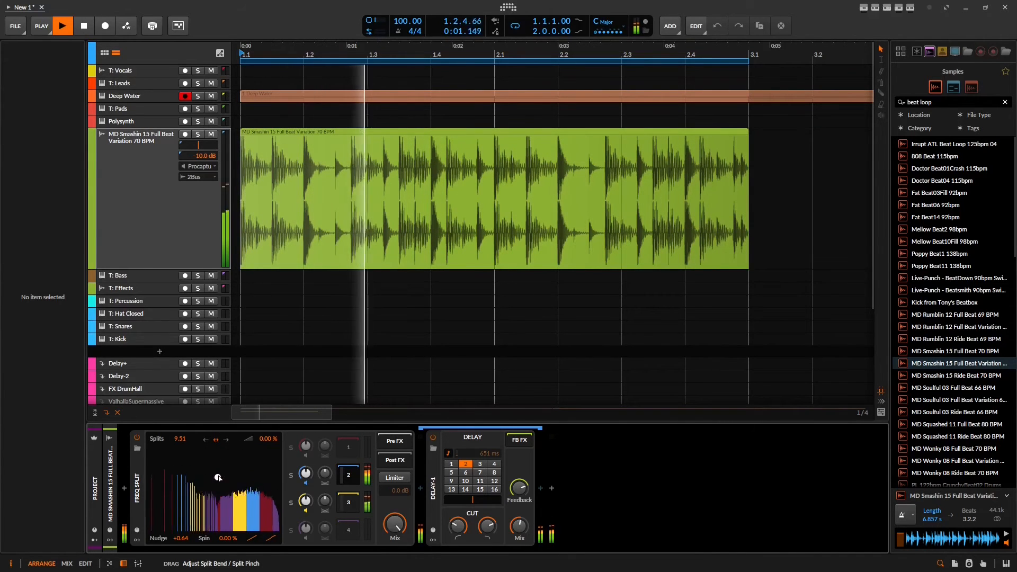
# Switch Freq Split's split direction to rightward and then leftward, moving the bend/pinch point in between
pyautogui.click(226, 439)
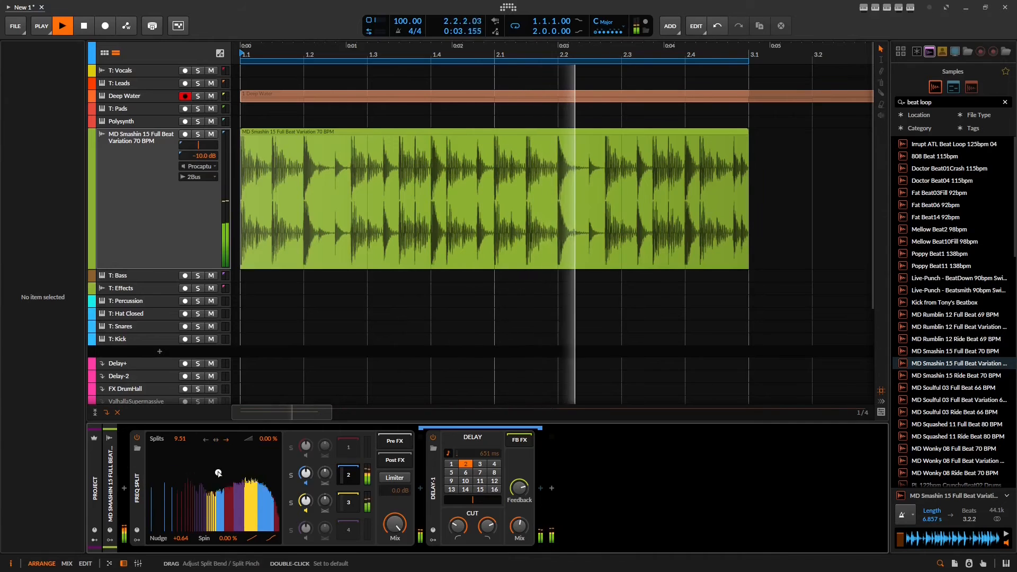
pyautogui.moveTo(212, 465)
pyautogui.mouseDown()
pyautogui.moveTo(213, 453)
pyautogui.moveTo(191, 489)
pyautogui.moveTo(189, 454)
pyautogui.moveTo(203, 500)
pyautogui.moveTo(209, 464)
pyautogui.moveTo(222, 469)
pyautogui.moveTo(220, 459)
pyautogui.mouseUp()
pyautogui.click(206, 440)
# Sweep the crossfade amount to 100 % and back to 0.00 %, and raise Nudge through +0.96 to +4.00
pyautogui.moveTo(269, 437); pyautogui.dragTo(269, 417)
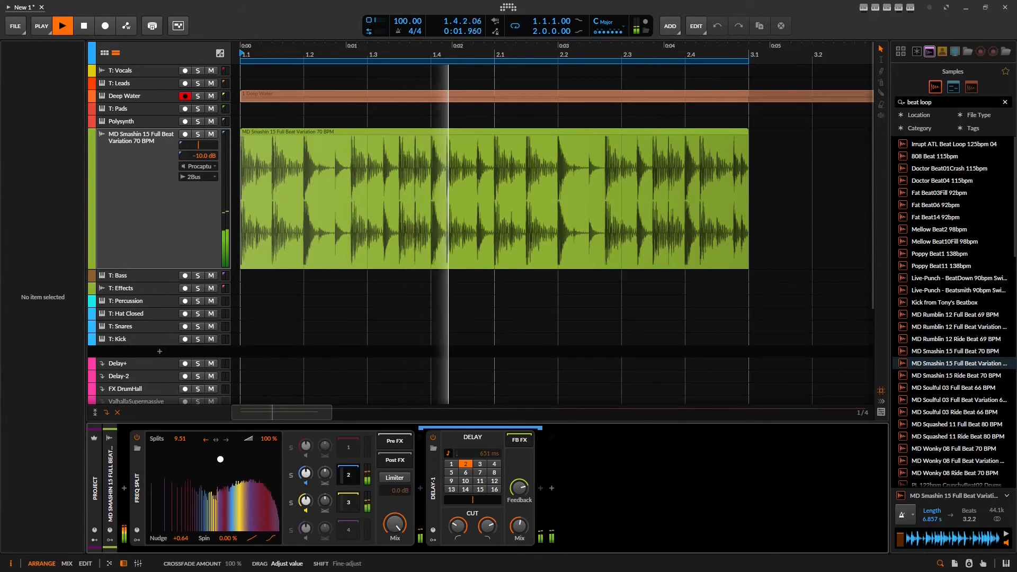
pyautogui.moveTo(269, 439); pyautogui.dragTo(270, 466)
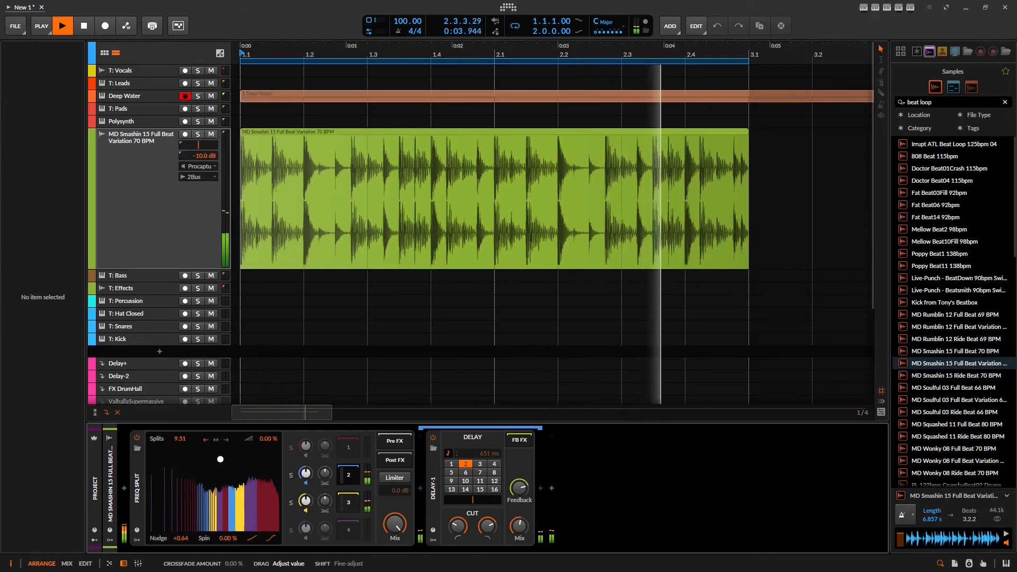
pyautogui.moveTo(183, 539); pyautogui.dragTo(183, 526)
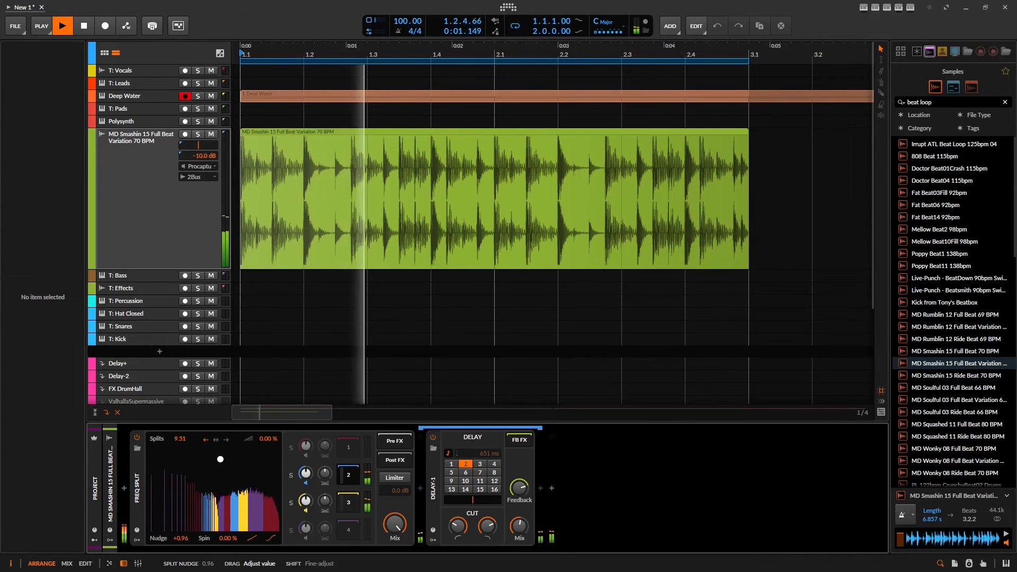
pyautogui.moveTo(183, 539); pyautogui.dragTo(183, 426)
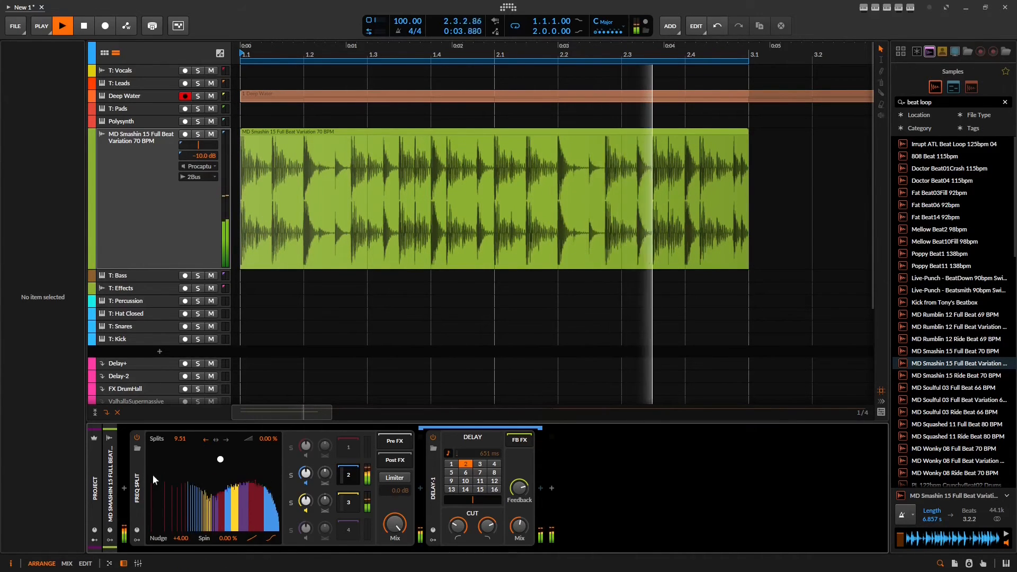
# Compare the dry and delayed drum loop by bypassing and re-enabling Freq Split
pyautogui.click(137, 440)
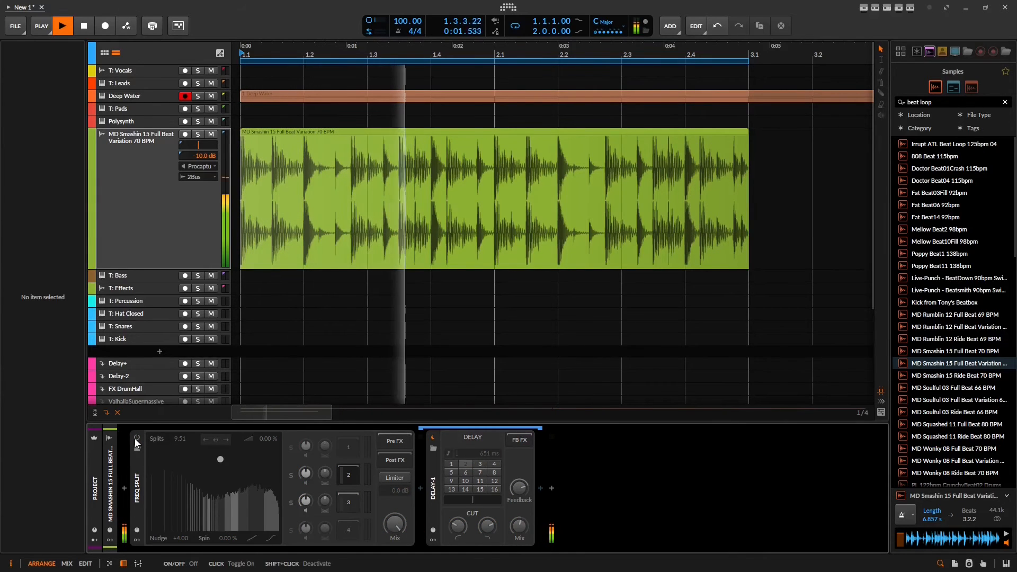
pyautogui.click(137, 439)
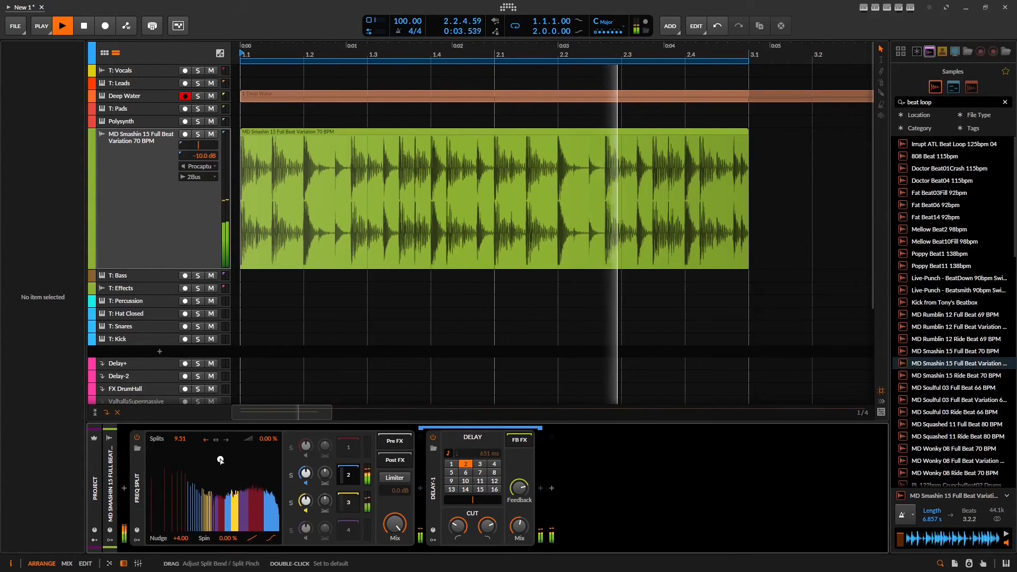
# Set Nudge to +0.08 and Splits to 2.93, and move the split bend/pinch point up slightly
pyautogui.moveTo(179, 541)
pyautogui.mouseDown()
pyautogui.moveTo(179, 571)
pyautogui.moveTo(180, 537)
pyautogui.mouseUp()
pyautogui.moveTo(180, 439)
pyautogui.mouseDown()
pyautogui.moveTo(180, 459)
pyautogui.moveTo(182, 442)
pyautogui.mouseUp()
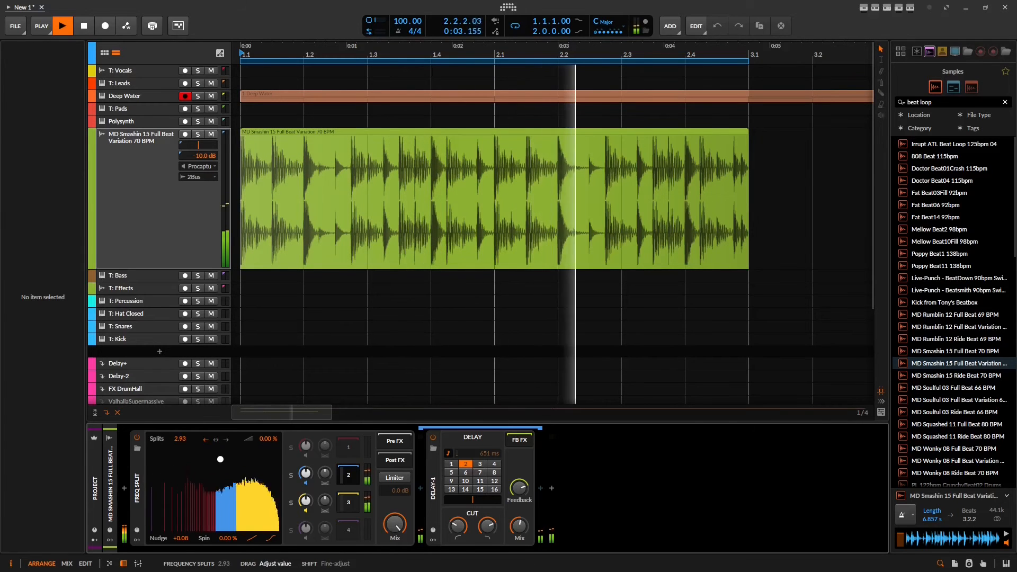
pyautogui.moveTo(214, 476); pyautogui.dragTo(220, 451)
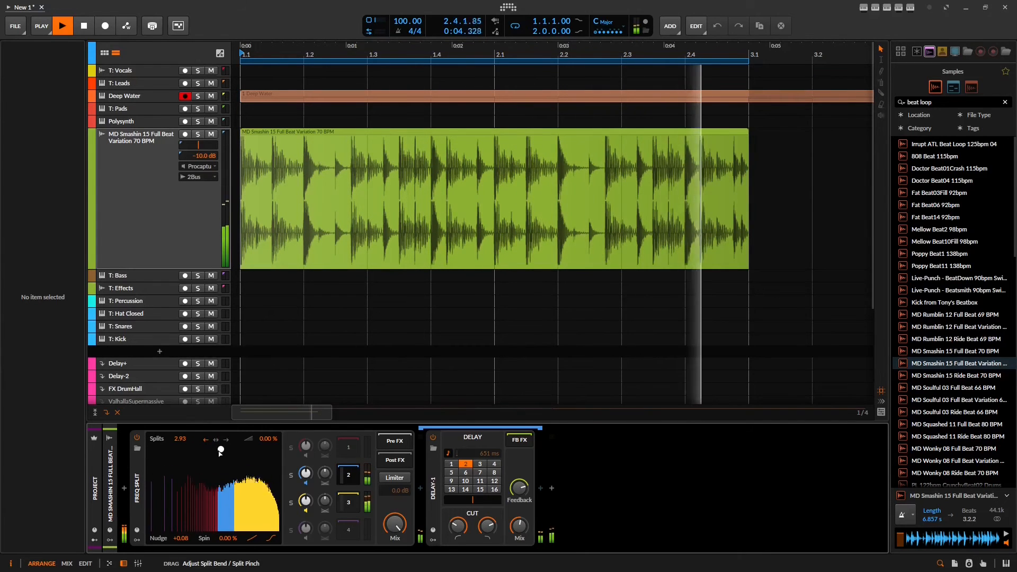
# Shift Freq Split's bend/pinch point toward lower frequencies, raise Nudge to +4.00, and reposition the point lower near the centre of the spectrum
pyautogui.moveTo(217, 451)
pyautogui.mouseDown()
pyautogui.moveTo(177, 463)
pyautogui.moveTo(217, 439)
pyautogui.mouseUp()
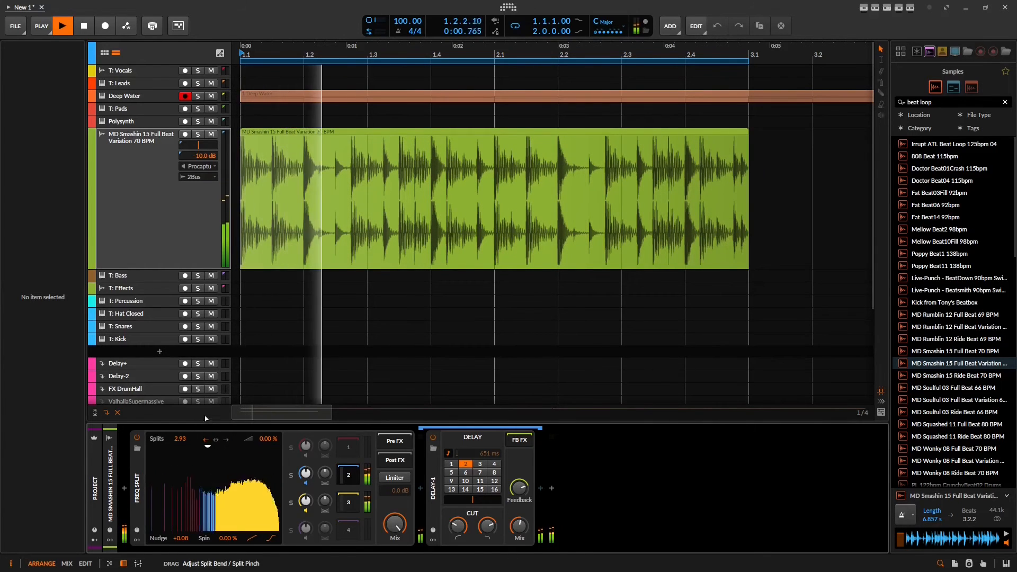
pyautogui.moveTo(193, 477); pyautogui.dragTo(192, 439)
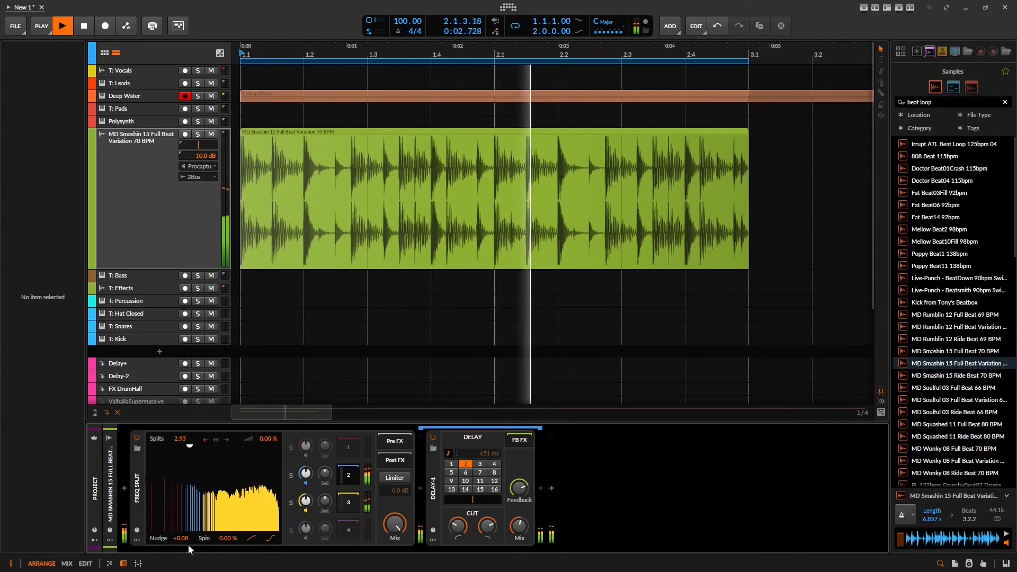
pyautogui.moveTo(182, 540); pyautogui.dragTo(191, 470)
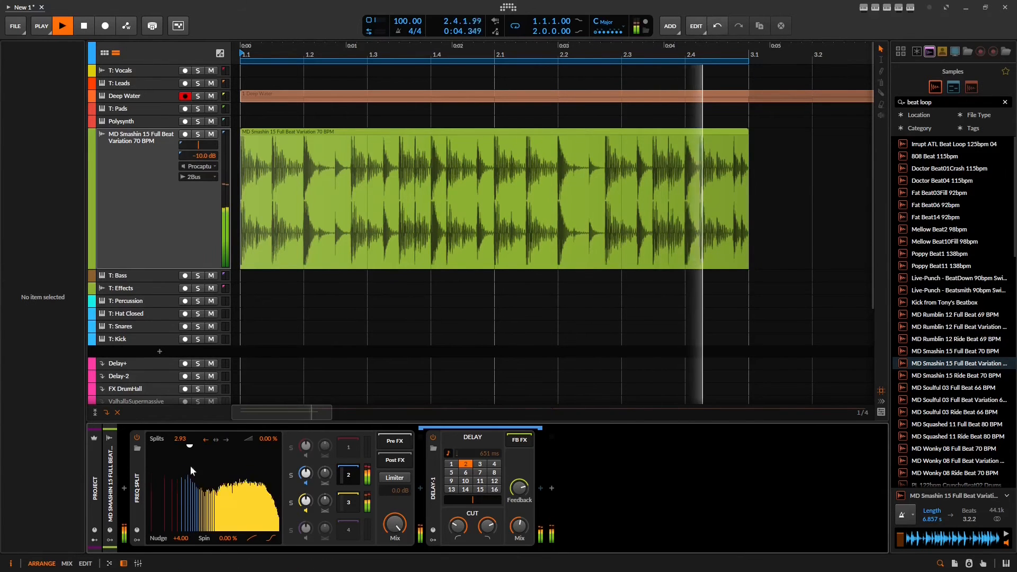
pyautogui.moveTo(192, 450); pyautogui.dragTo(227, 482)
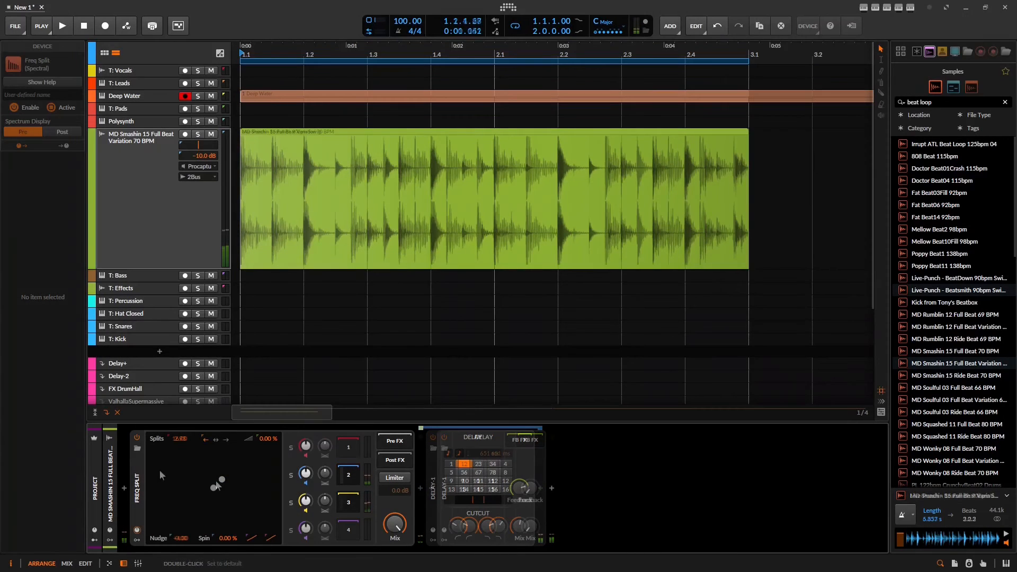
# Play the Live-Punch Beatsmith 90bpm Swing loop and set Freq Split's Splits to 1.00
pyautogui.press('space')
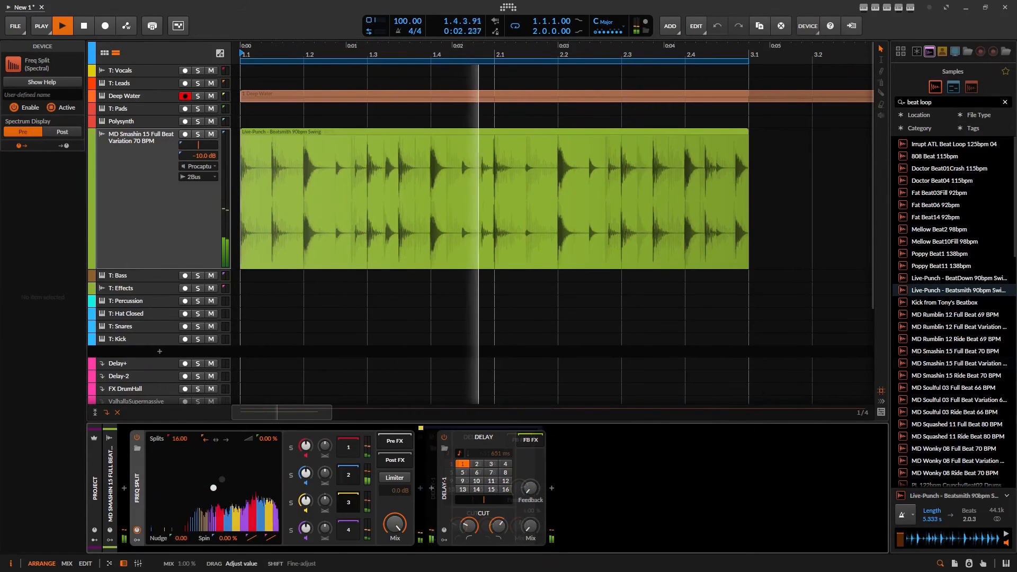
pyautogui.moveTo(530, 526)
pyautogui.mouseDown()
pyautogui.moveTo(530, 479)
pyautogui.moveTo(531, 526)
pyautogui.mouseUp()
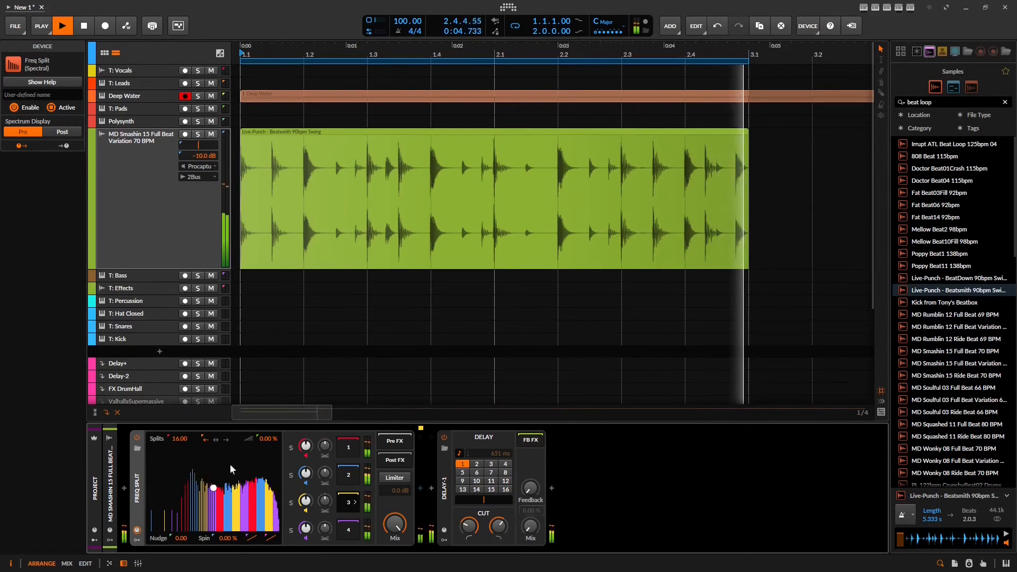
pyautogui.moveTo(180, 439); pyautogui.dragTo(180, 467)
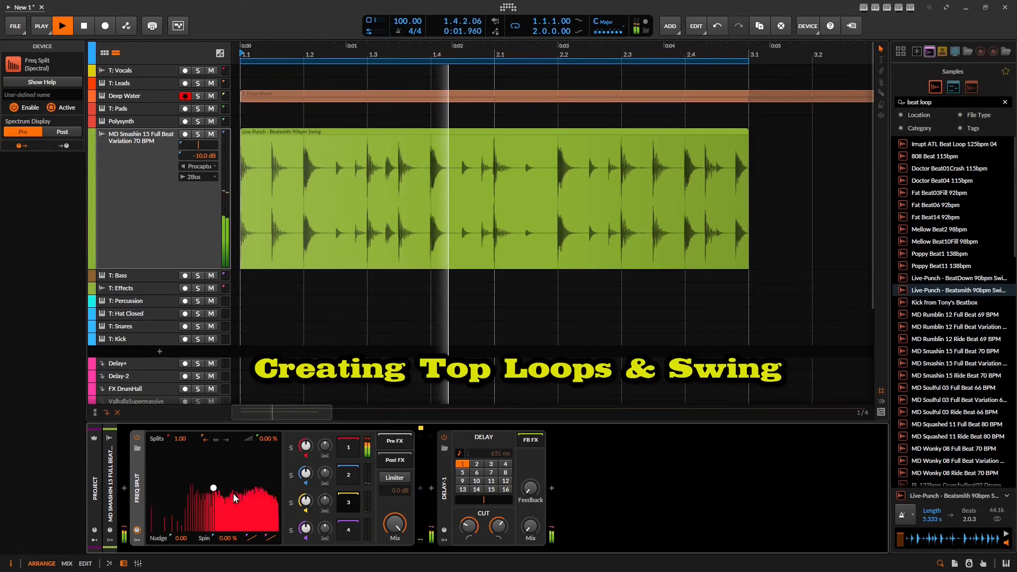
# Move Delay-1 into Freq Split's band 3 and set its mix to 53.5 %
pyautogui.click(451, 490)
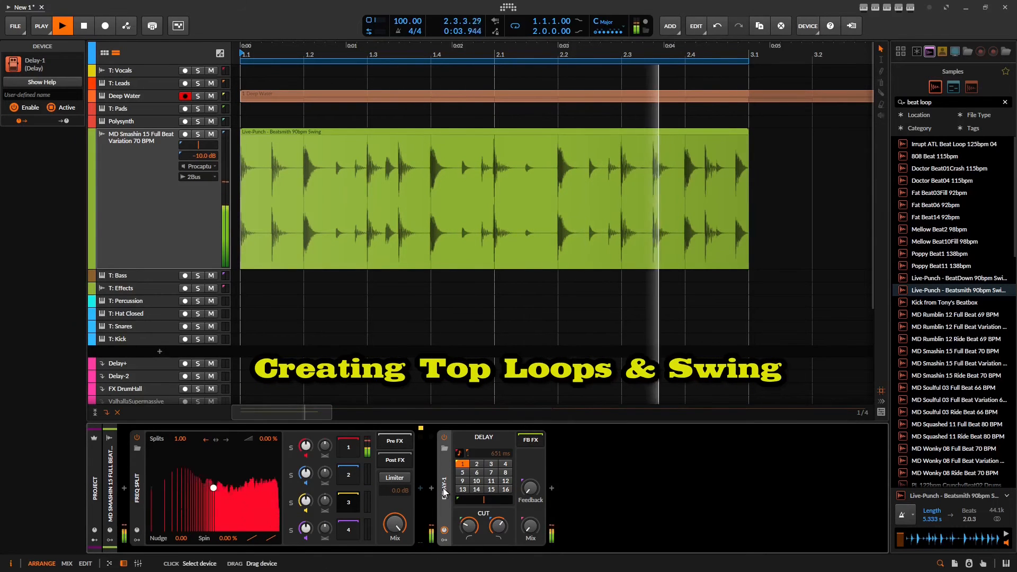
pyautogui.moveTo(349, 500); pyautogui.dragTo(348, 500)
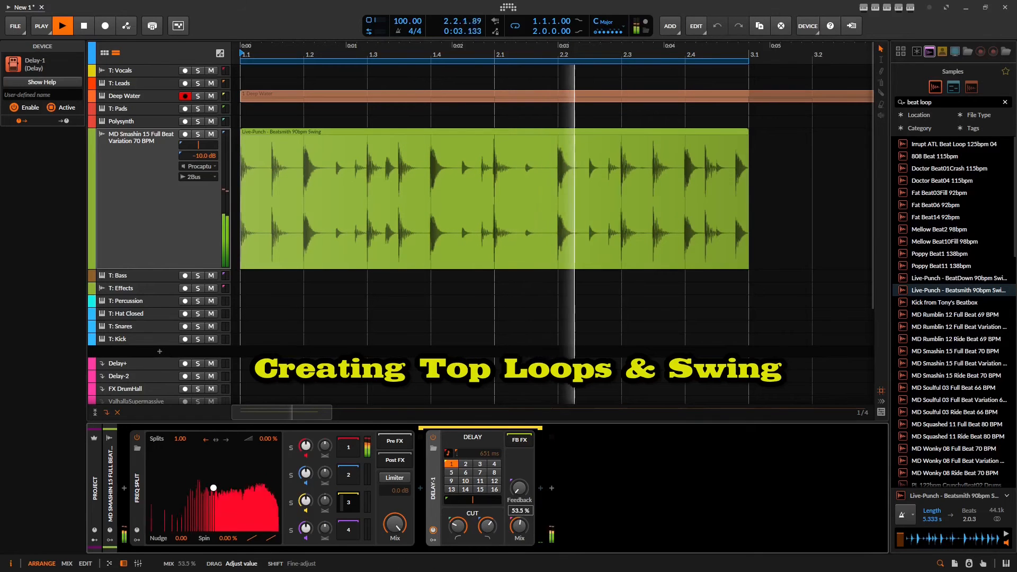
# Set Freq Split's Nudge to -1.48 and crossfade amount to 14.0 %, moving the bend/pinch point up
pyautogui.moveTo(206, 528); pyautogui.dragTo(207, 548)
pyautogui.moveTo(213, 489)
pyautogui.mouseDown()
pyautogui.moveTo(202, 488)
pyautogui.moveTo(215, 488)
pyautogui.mouseUp()
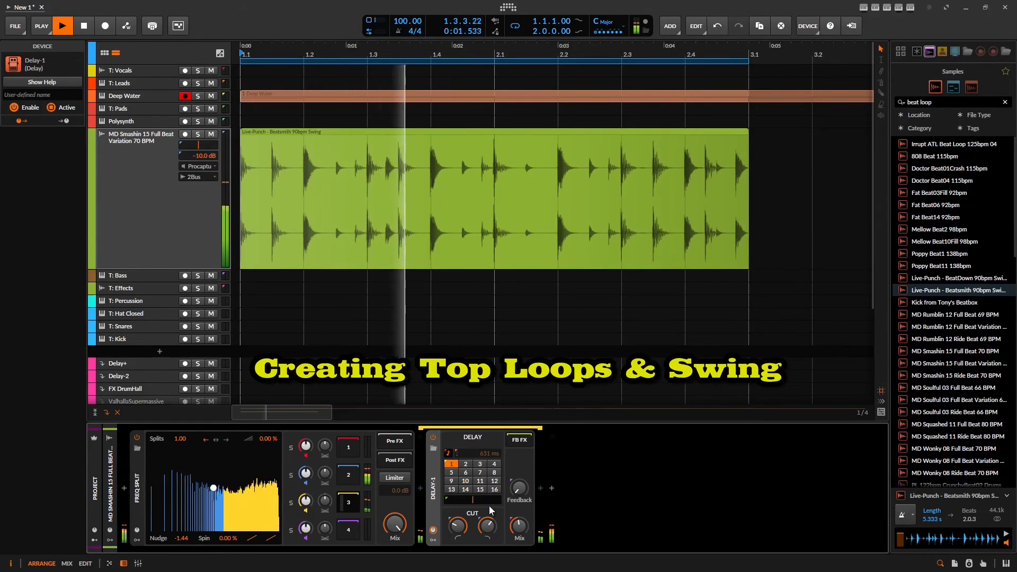
pyautogui.moveTo(268, 439); pyautogui.dragTo(268, 432)
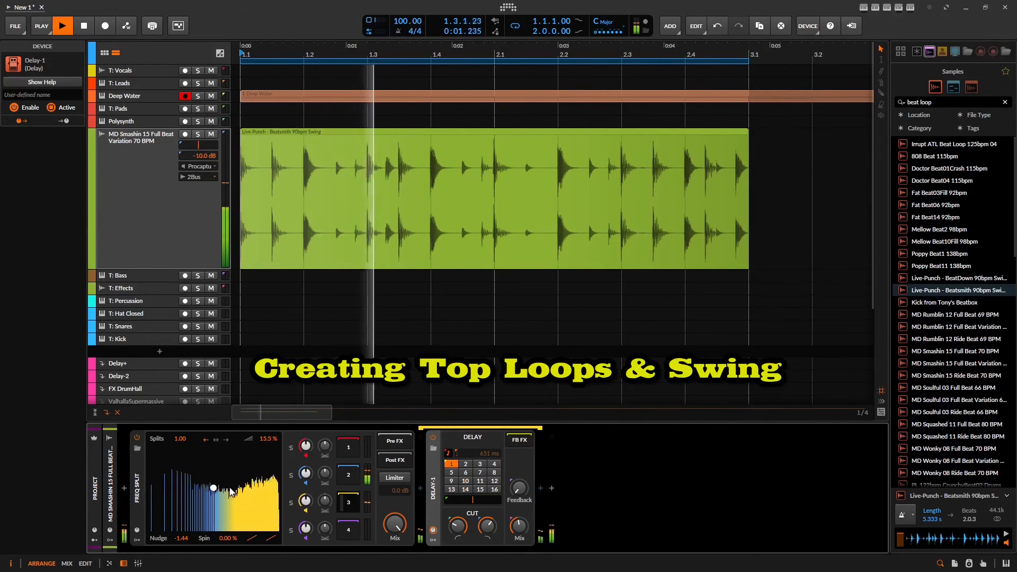
pyautogui.moveTo(188, 534); pyautogui.dragTo(189, 536)
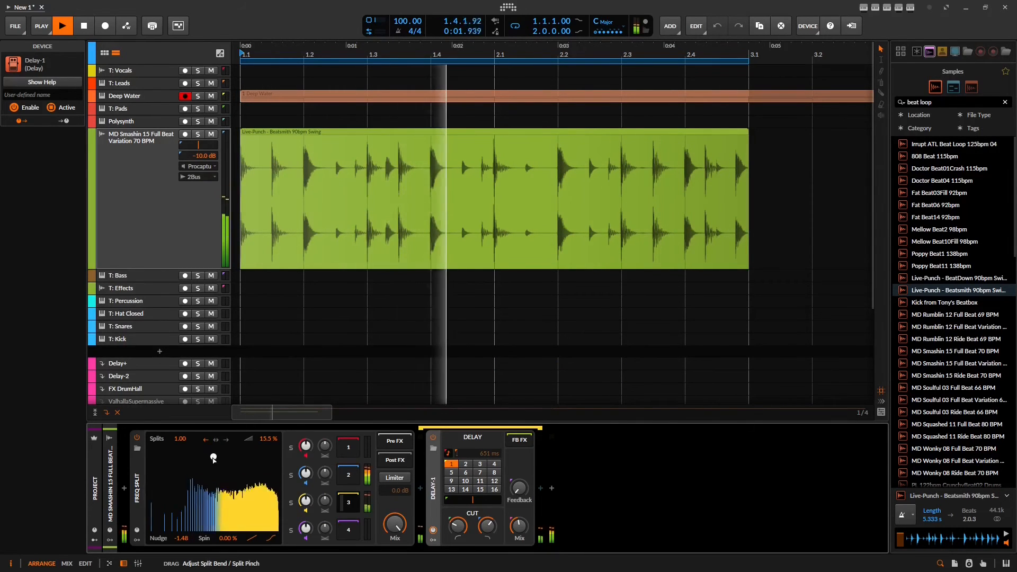
pyautogui.moveTo(267, 440); pyautogui.dragTo(267, 443)
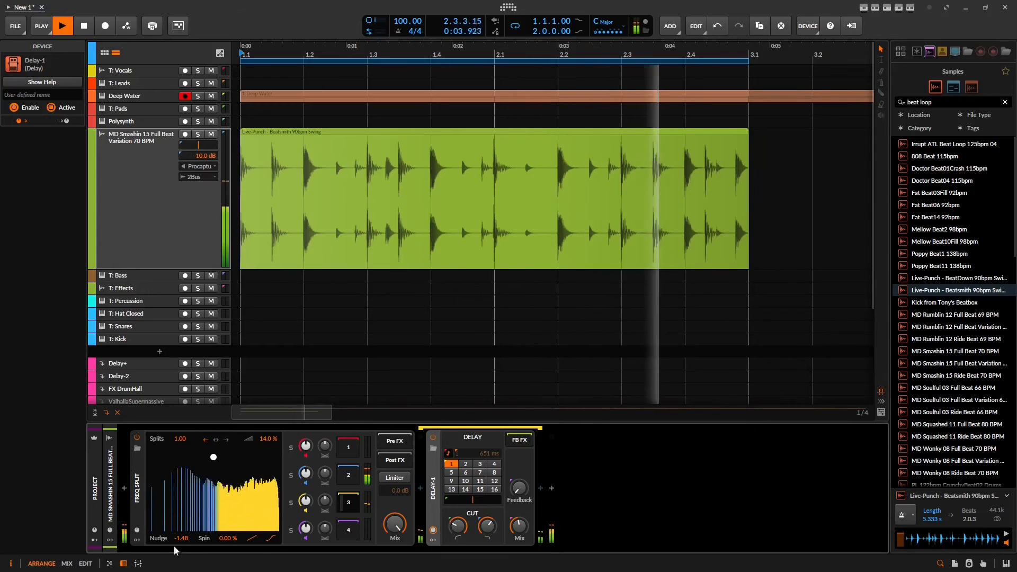
# Set Splits to 1.93 and Nudge to -1.12, and move the bend/pinch point down toward higher frequencies
pyautogui.moveTo(183, 446)
pyautogui.mouseDown()
pyautogui.moveTo(183, 424)
pyautogui.moveTo(183, 433)
pyautogui.mouseUp()
pyautogui.moveTo(184, 529); pyautogui.dragTo(184, 525)
pyautogui.moveTo(214, 457); pyautogui.dragTo(228, 487)
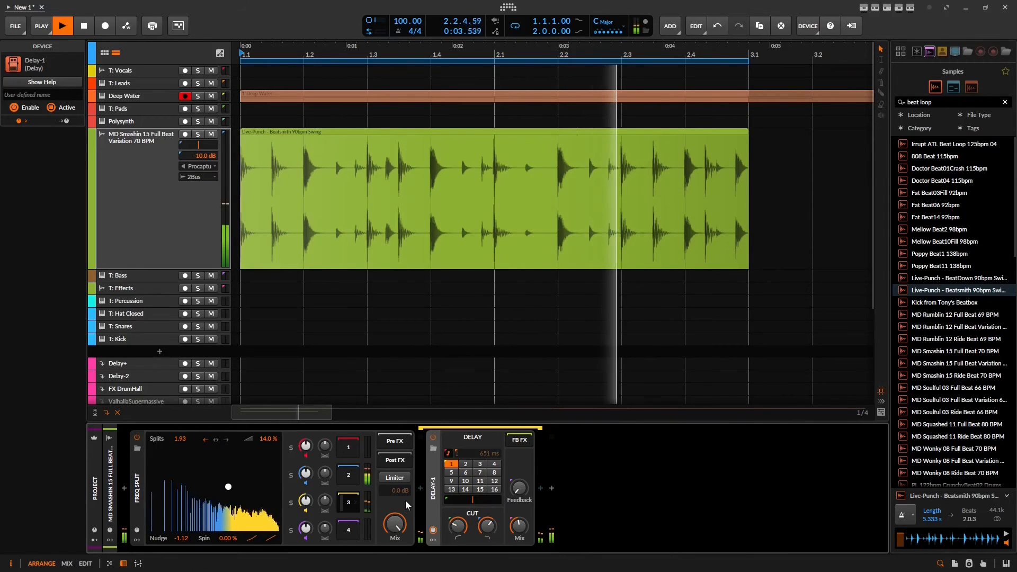
# Set Delay-1's beat delay offset to 33.2 % and low cut to 98.3 Hz, and lower Freq Split's Nudge to -1.32
pyautogui.moveTo(480, 501); pyautogui.dragTo(503, 499)
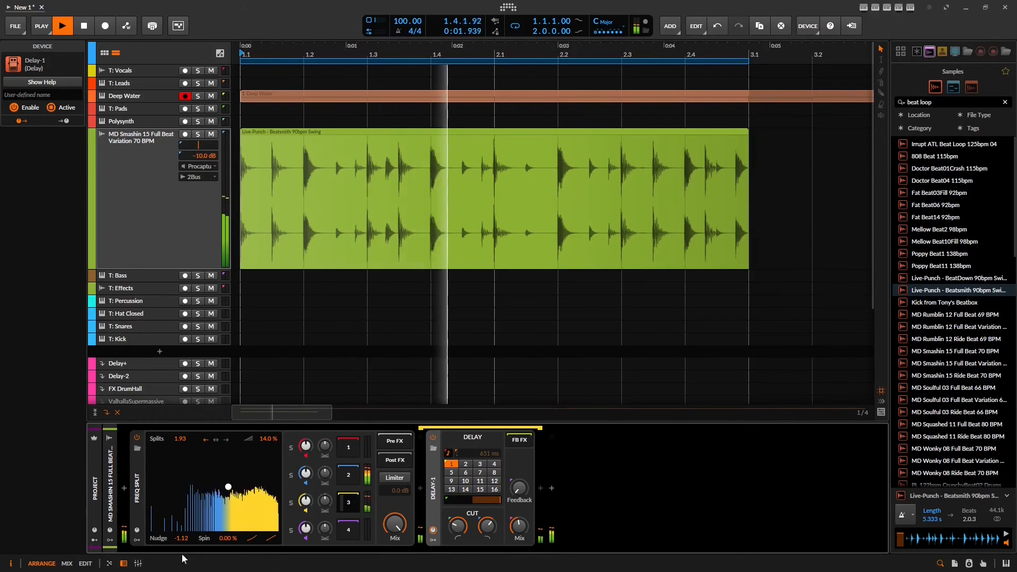
pyautogui.moveTo(180, 542); pyautogui.dragTo(180, 550)
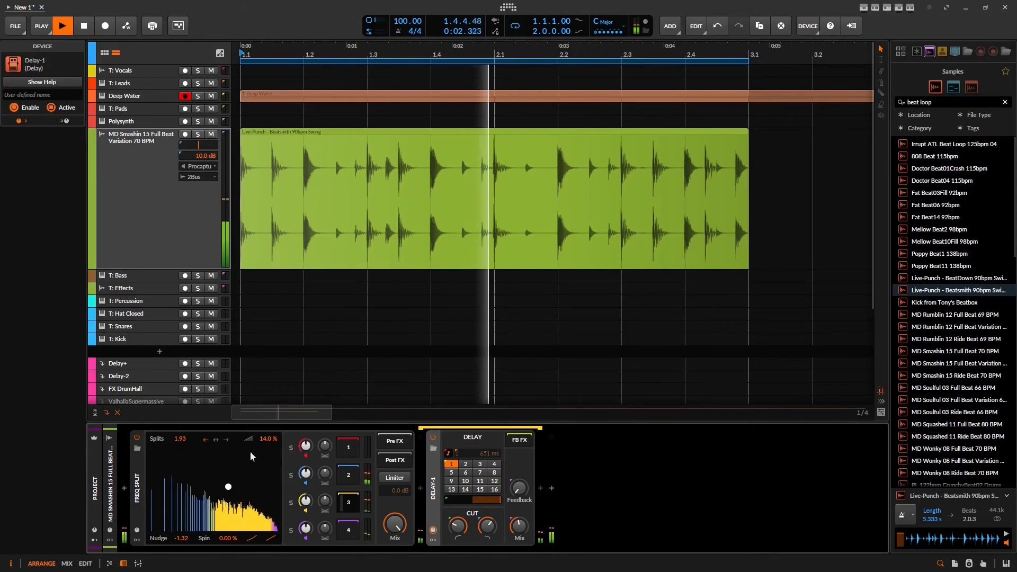
pyautogui.moveTo(487, 526); pyautogui.dragTo(487, 522)
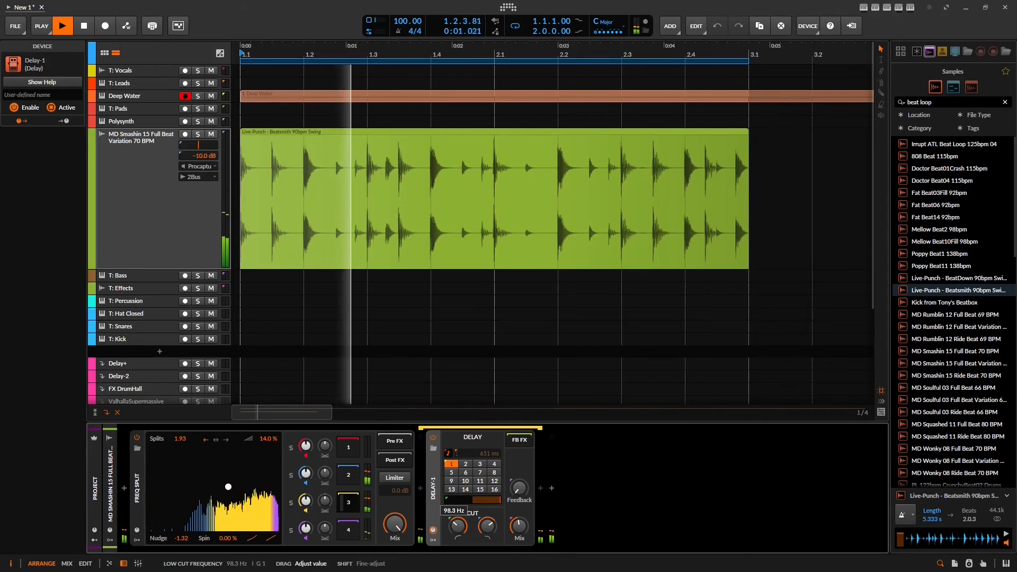
# Reset Delay-1's beat delay offset to default, choose a delay time of 2, and raise the feedback slightly
pyautogui.doubleClick(498, 498)
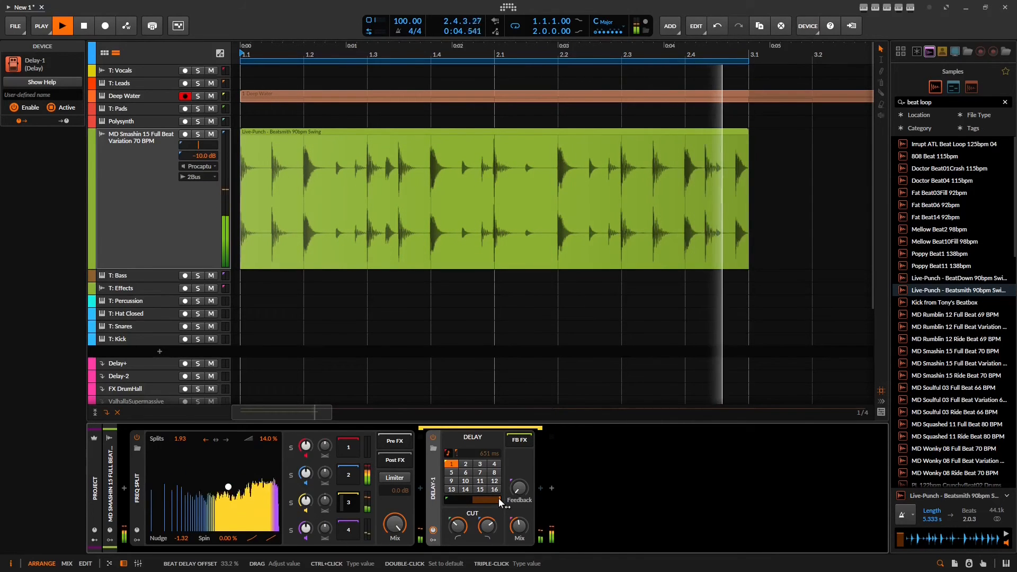
pyautogui.click(467, 463)
pyautogui.moveTo(520, 487); pyautogui.dragTo(519, 477)
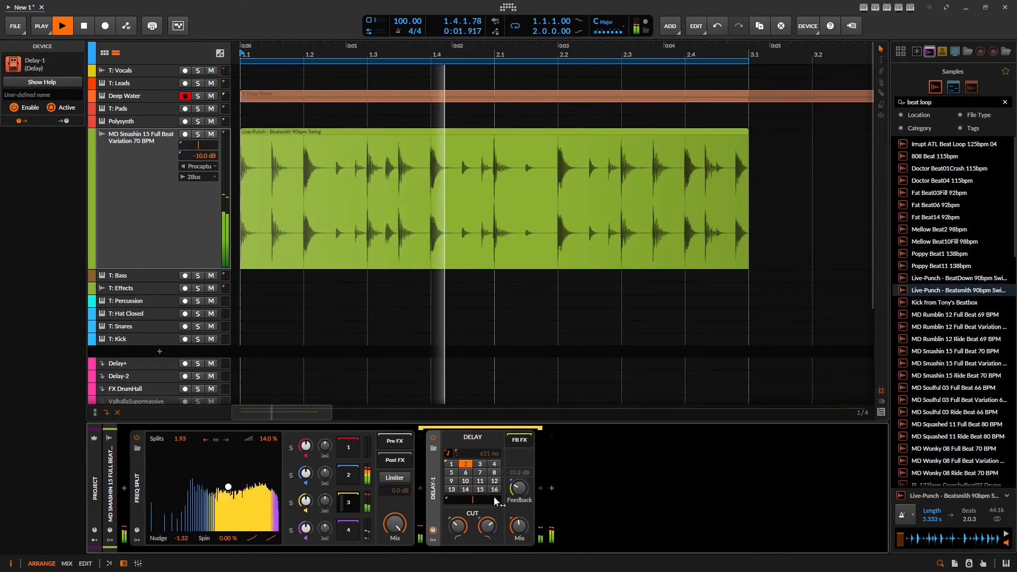
# Compare the dry and processed swing loop by bypassing and re-enabling Freq Split
pyautogui.click(138, 438)
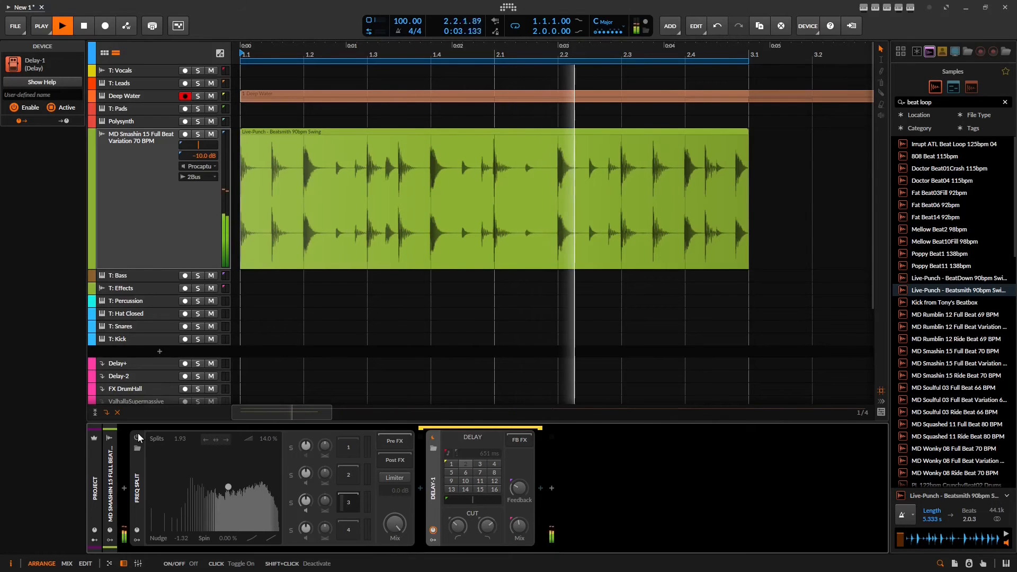
pyautogui.click(138, 437)
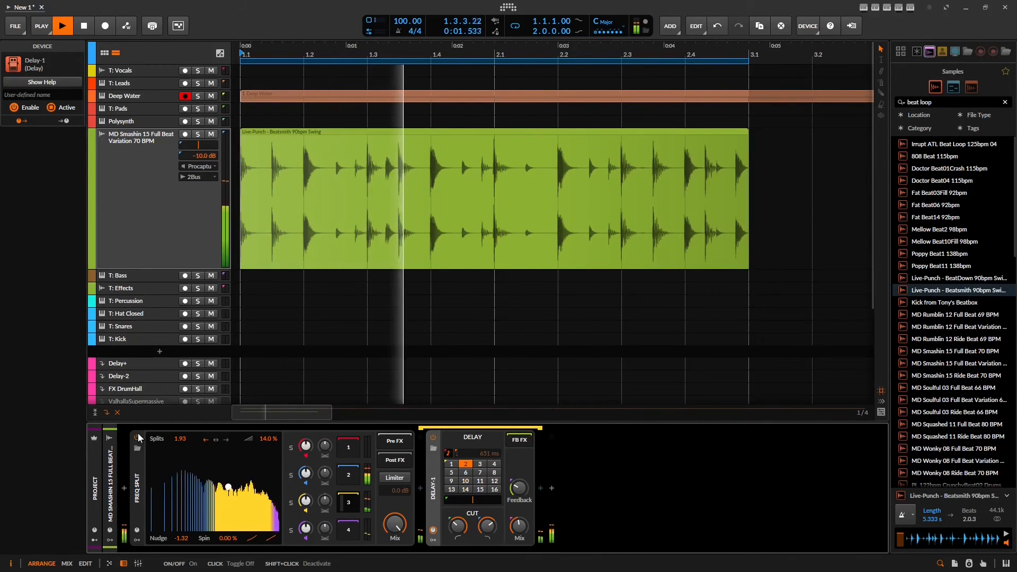
# Lower Delay-1's mix to 42.5 % and try the beat delay offset at -33.2 % and at its positive maximum
pyautogui.moveTo(518, 528); pyautogui.dragTo(519, 537)
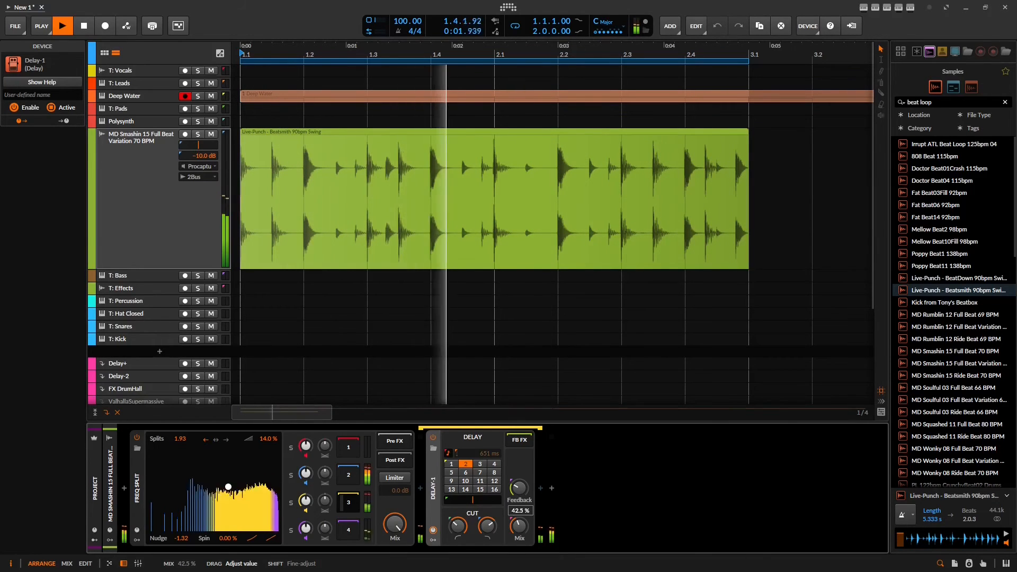
pyautogui.moveTo(519, 529); pyautogui.dragTo(519, 527)
pyautogui.moveTo(475, 502); pyautogui.dragTo(444, 500)
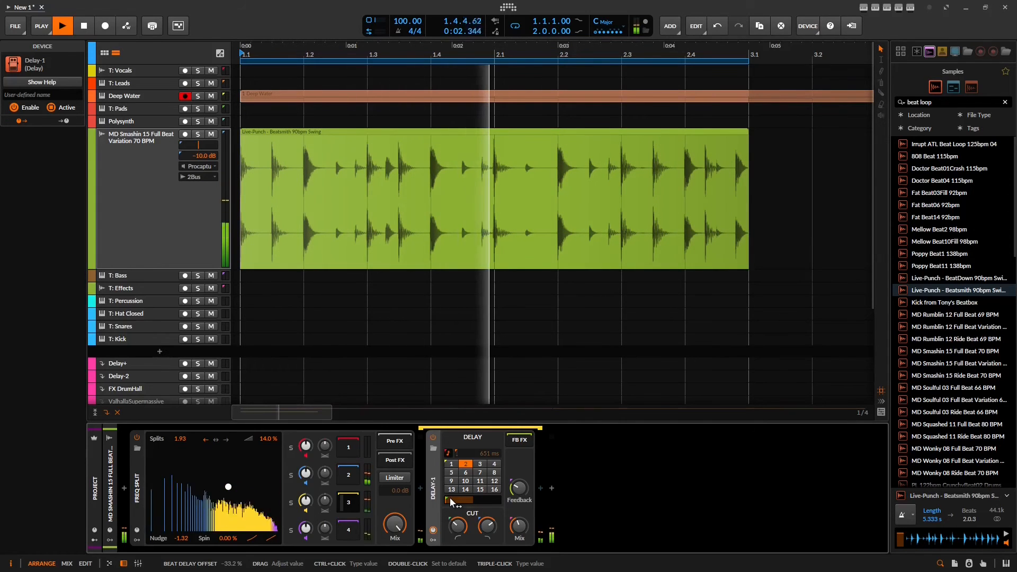
pyautogui.moveTo(450, 497); pyautogui.dragTo(501, 498)
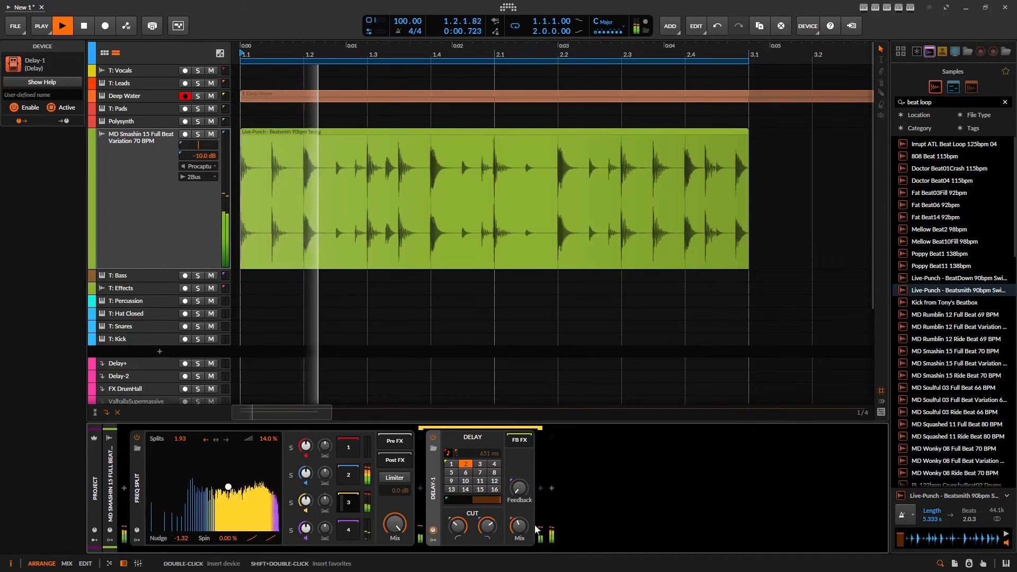
# Reset Delay-1's beat delay offset, choose a delay time of 3, and set the high cut to 2.94 kHz
pyautogui.doubleClick(488, 501)
pyautogui.moveTo(519, 489); pyautogui.dragTo(519, 486)
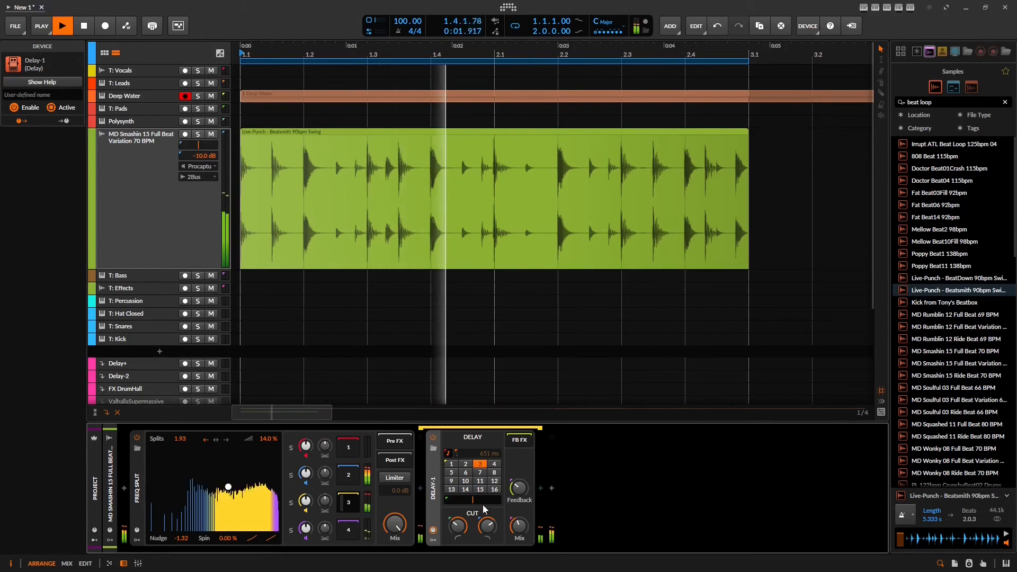
pyautogui.moveTo(488, 526); pyautogui.dragTo(490, 518)
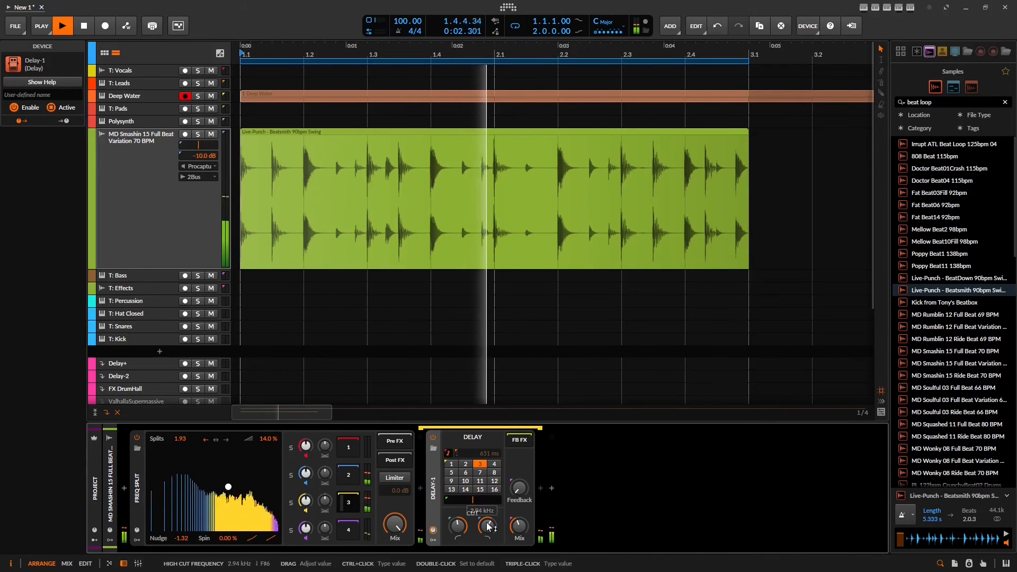
# Set Delay-1's feedback to -5.8 dB, mix to 17.0 %, and low cut to 635 Hz
pyautogui.moveTo(519, 526); pyautogui.dragTo(519, 526)
pyautogui.moveTo(519, 488); pyautogui.dragTo(519, 487)
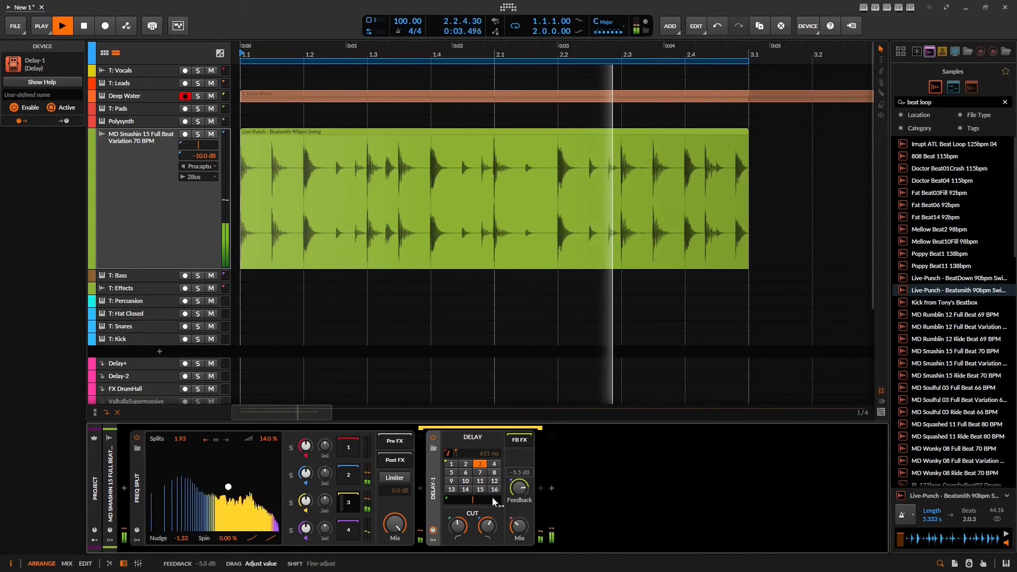
pyautogui.moveTo(525, 524); pyautogui.dragTo(522, 530)
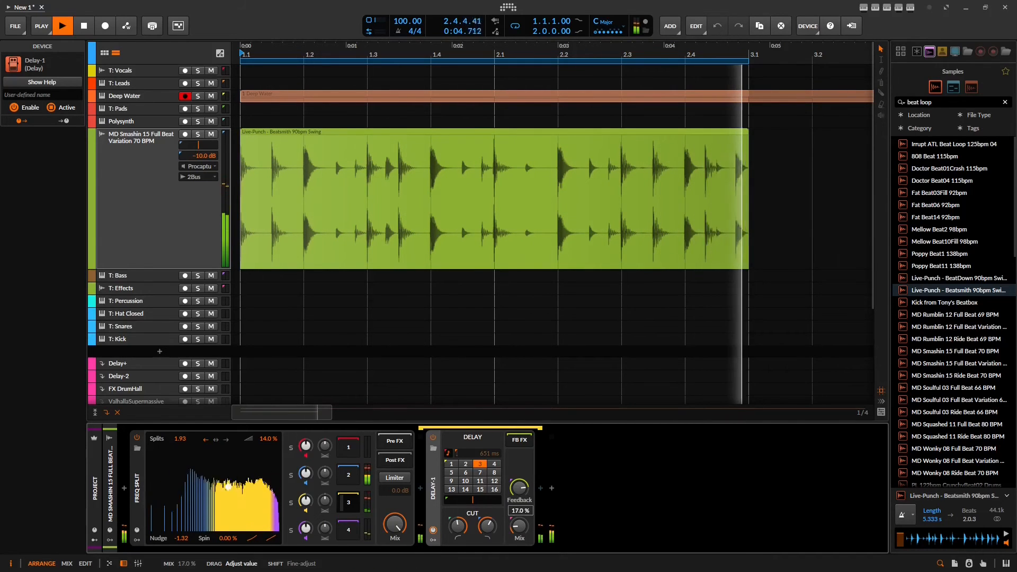
pyautogui.moveTo(458, 526); pyautogui.dragTo(458, 523)
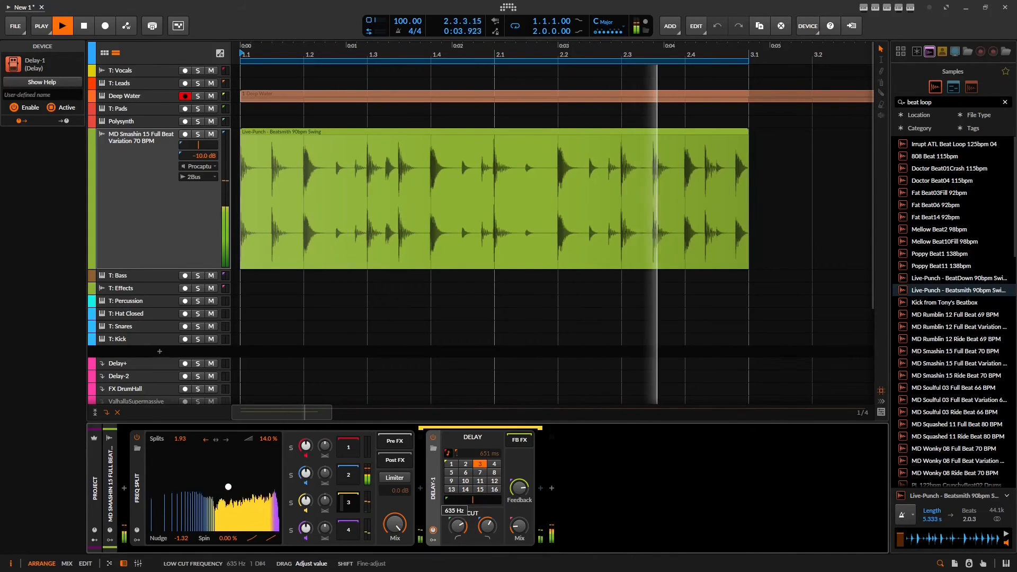
# Choose a delay time of 4 with the maximum beat delay offset, and bring the mix from 0.00 % up to 38.0 %
pyautogui.moveTo(520, 528); pyautogui.dragTo(519, 526)
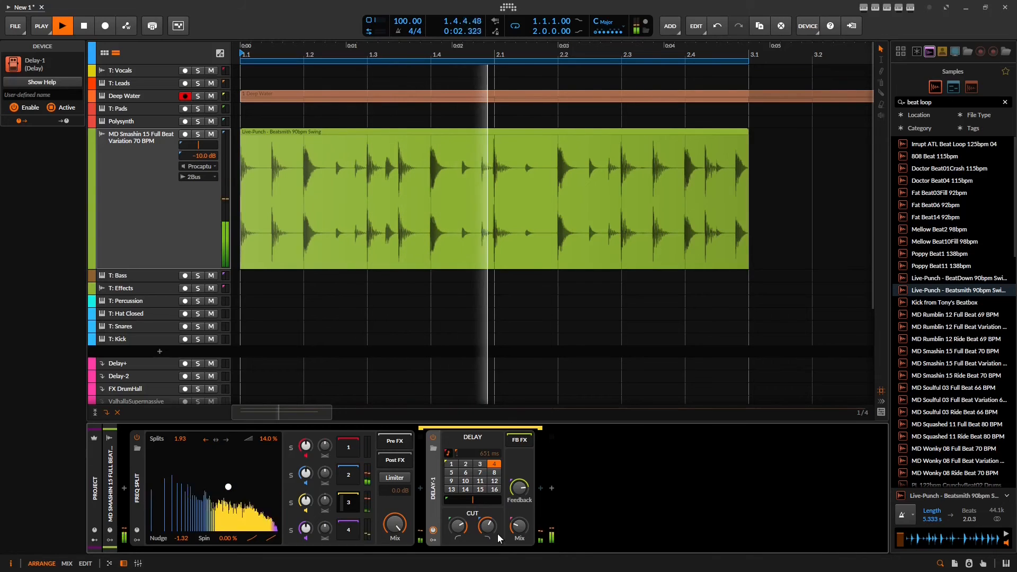
pyautogui.moveTo(474, 500); pyautogui.dragTo(500, 500)
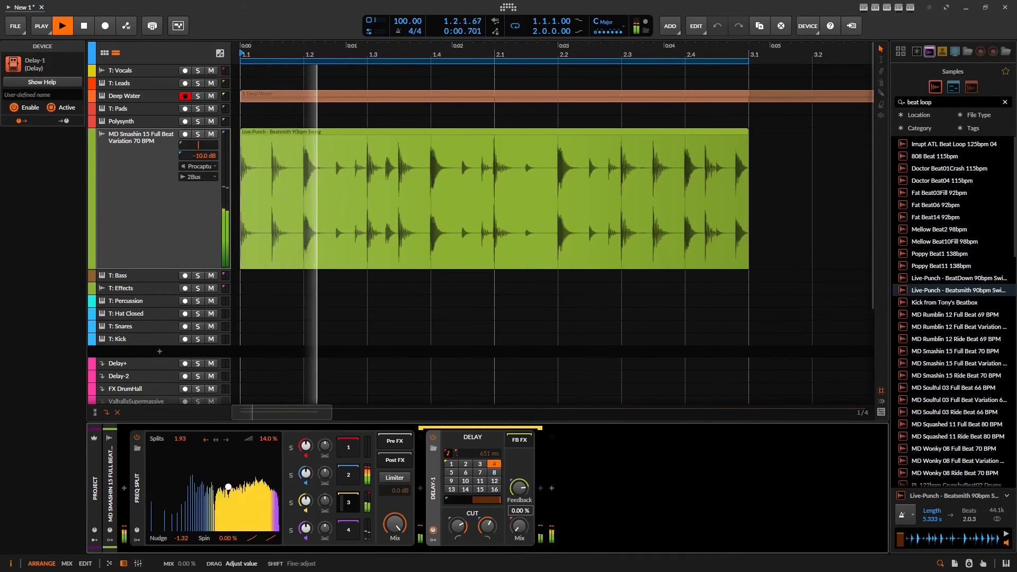
pyautogui.moveTo(522, 534); pyautogui.dragTo(522, 514)
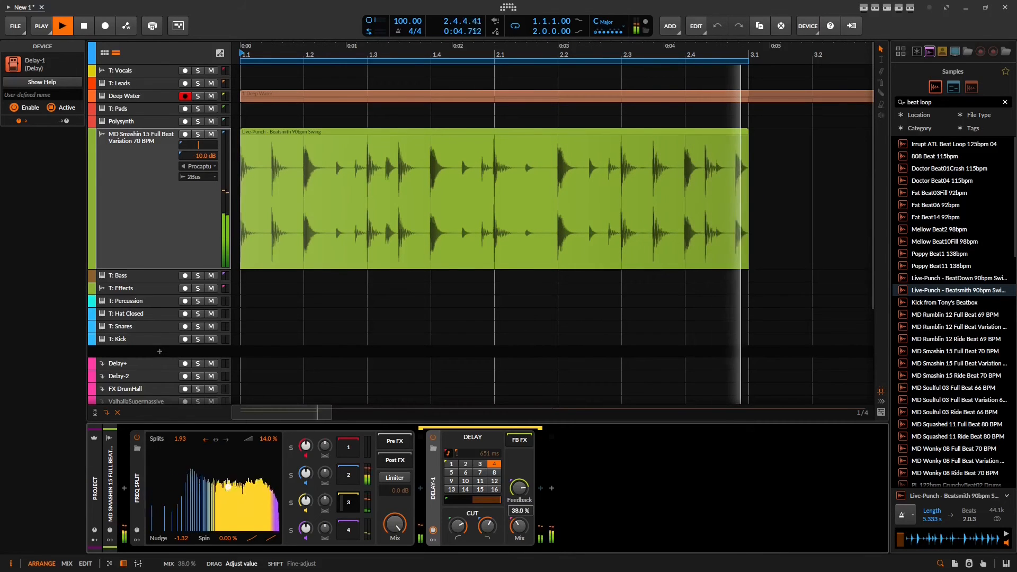
# Choose a delay time of 3 with the minimum beat delay offset, try the mix at 33.0 %, and return it to 0.00 %
pyautogui.moveTo(471, 501); pyautogui.dragTo(446, 502)
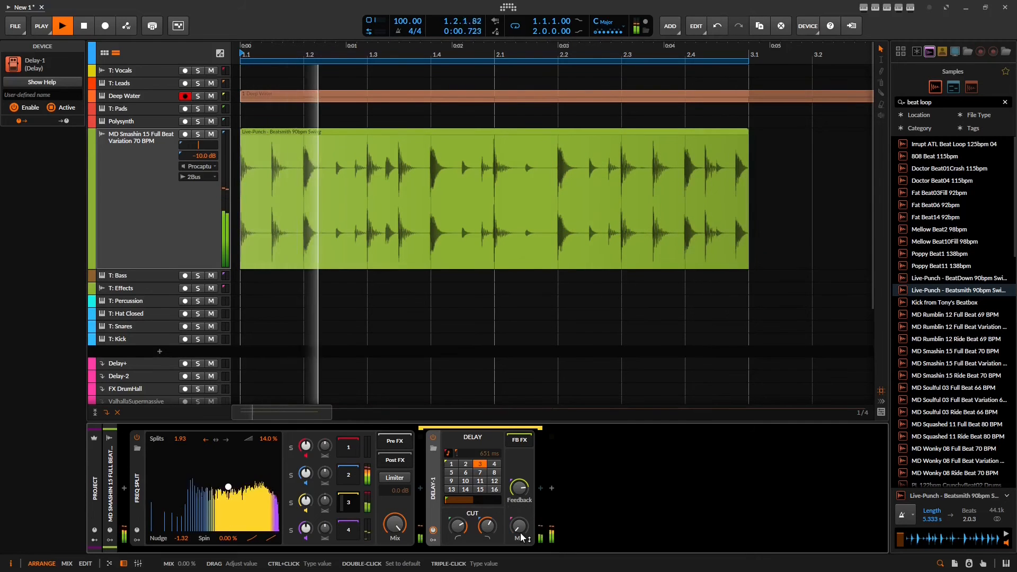
pyautogui.moveTo(522, 536); pyautogui.dragTo(522, 535)
pyautogui.moveTo(519, 526); pyautogui.dragTo(488, 524)
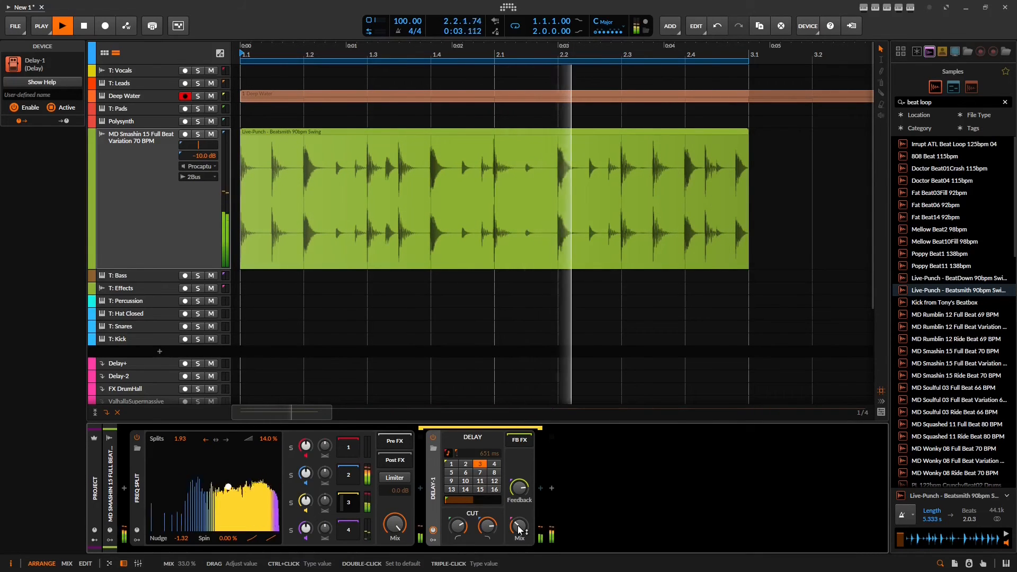
pyautogui.doubleClick(520, 528)
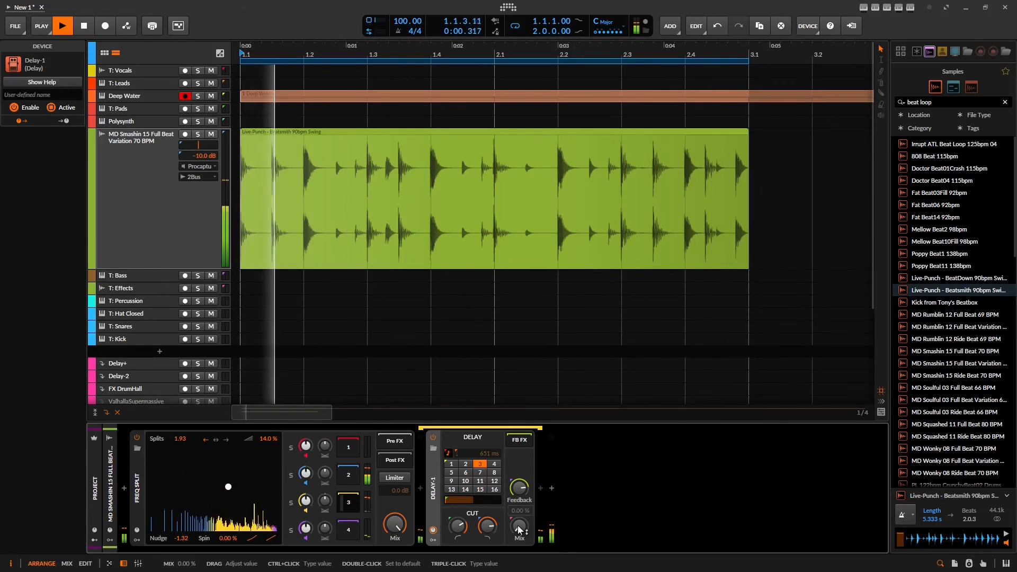
# Raise Delay-1's mix, choose a delay time of 2, and lower the feedback to its minimum
pyautogui.moveTo(519, 530); pyautogui.dragTo(520, 513)
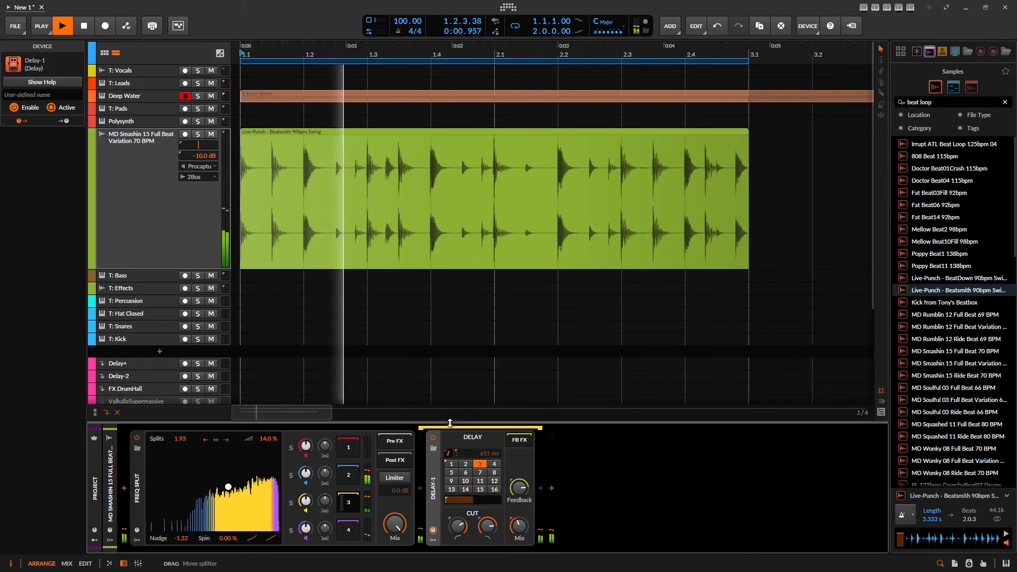
pyautogui.click(464, 465)
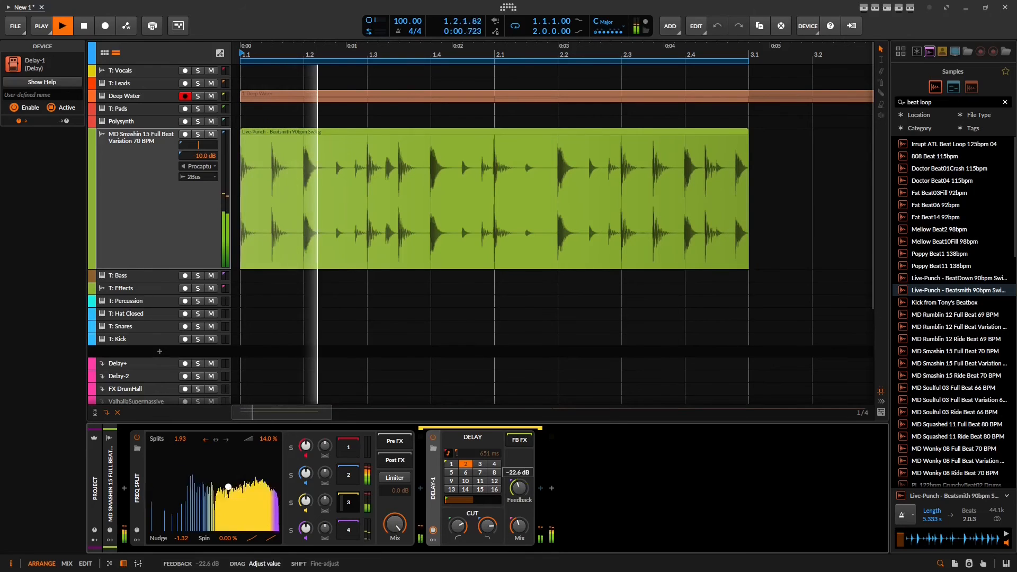
pyautogui.moveTo(519, 488); pyautogui.dragTo(523, 488)
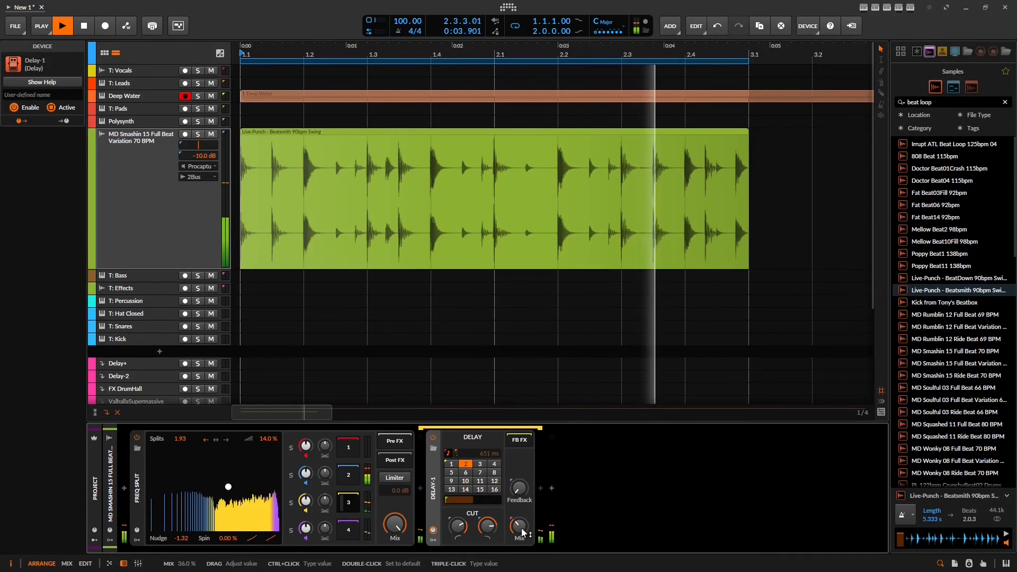
# Try Delay-1's mix at 45.5 %, lower it again, and move the beat delay offset to its minimum
pyautogui.moveTo(522, 528); pyautogui.dragTo(522, 516)
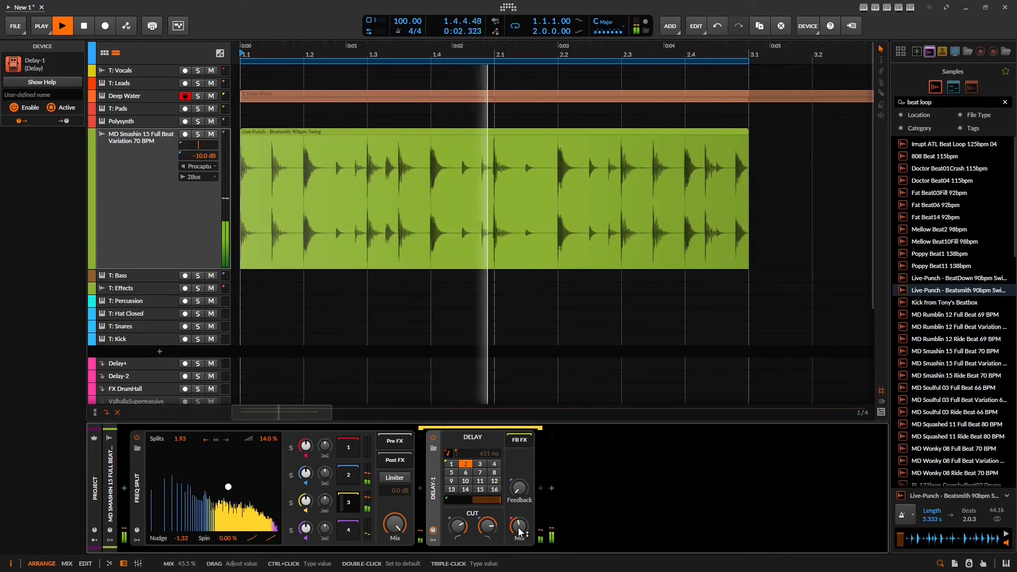
pyautogui.moveTo(519, 531); pyautogui.dragTo(520, 540)
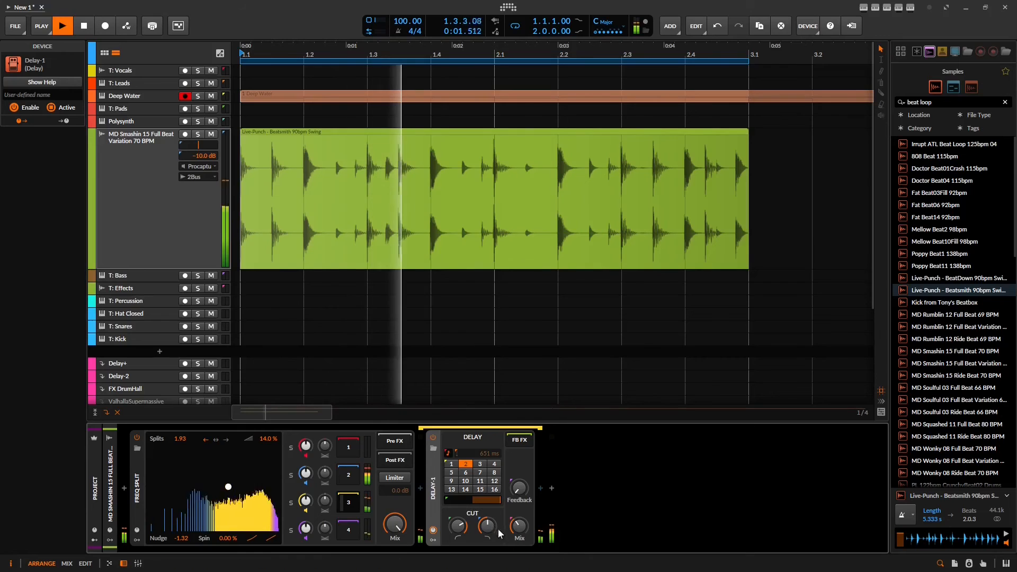
pyautogui.moveTo(486, 499); pyautogui.dragTo(445, 499)
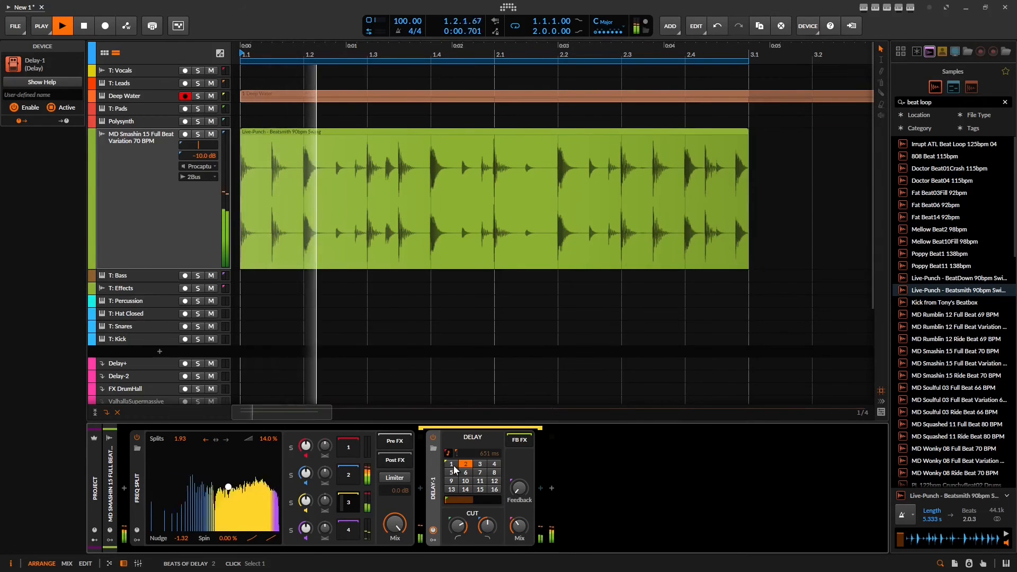
# Choose a delay time of 1 with feedback at -18.3 dB, and lower Delay-1's high cut to 433 Hz
pyautogui.moveTo(519, 490); pyautogui.dragTo(520, 455)
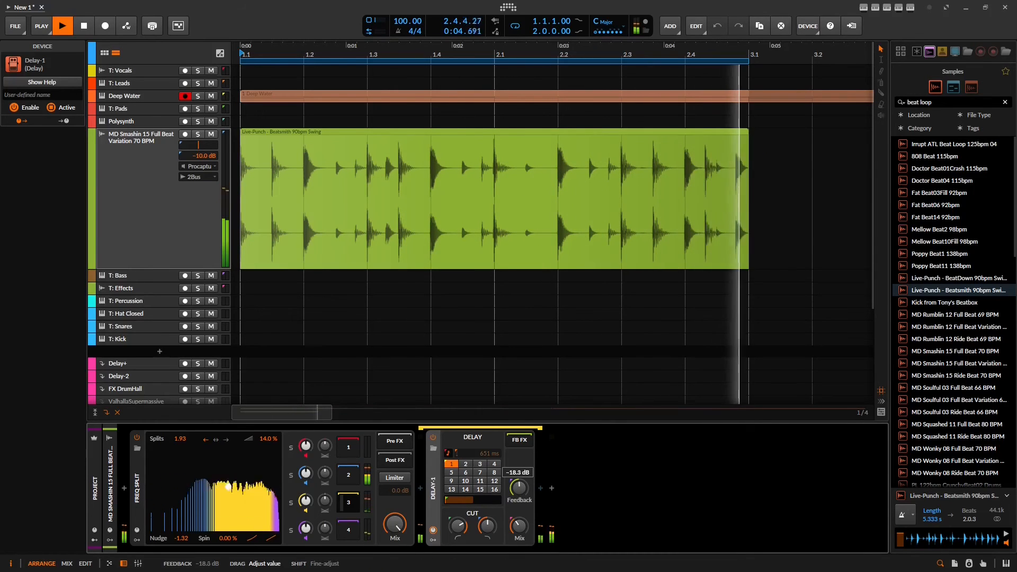
pyautogui.moveTo(492, 528); pyautogui.dragTo(492, 554)
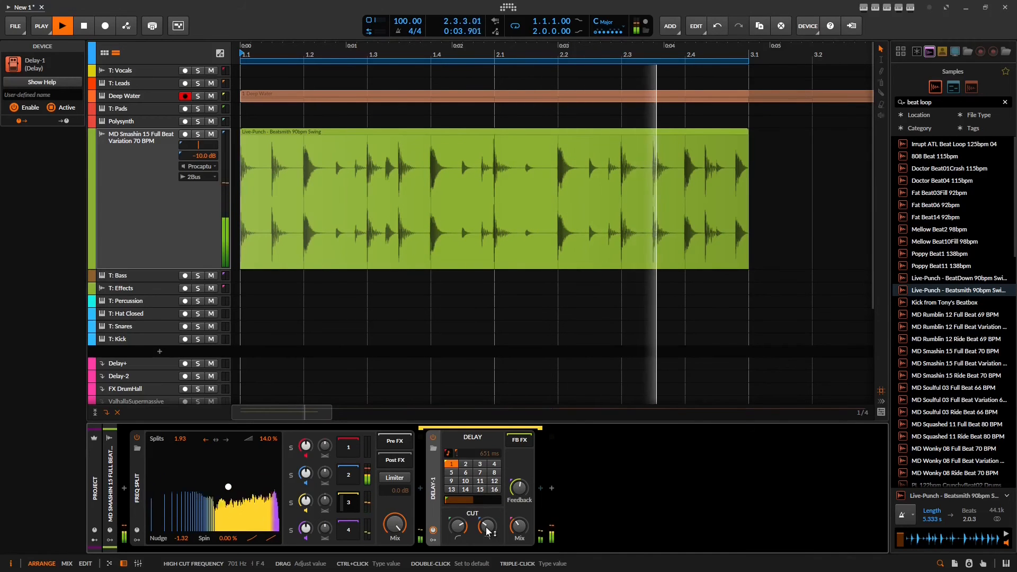
pyautogui.scroll(-3, 487, 531)
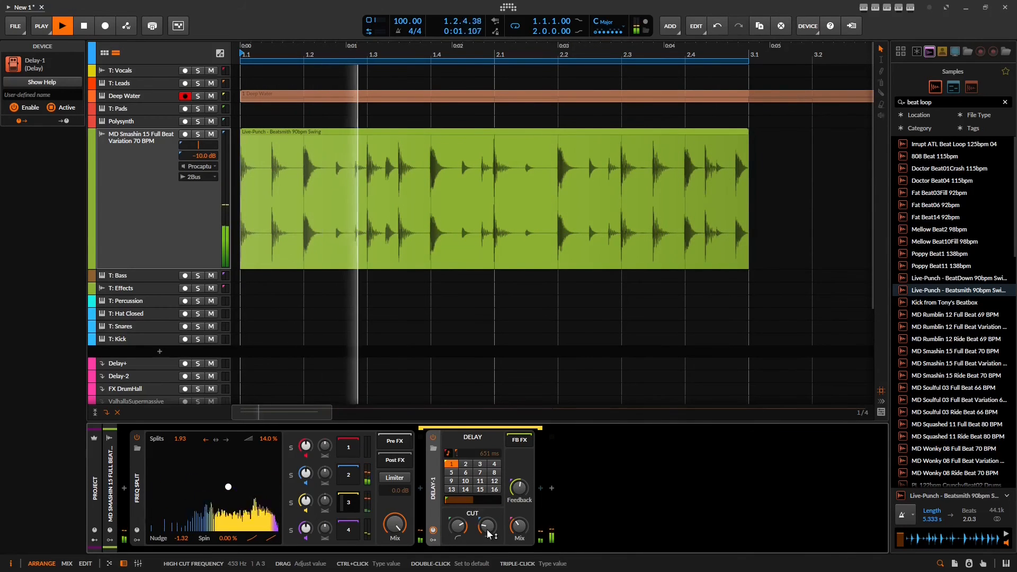
# Readjust Delay-1's cut filters with the high cut at 1.68 kHz, maximize the beat delay offset, and minimize the feedback
pyautogui.moveTo(460, 528); pyautogui.dragTo(495, 533)
pyautogui.moveTo(462, 499); pyautogui.dragTo(487, 527)
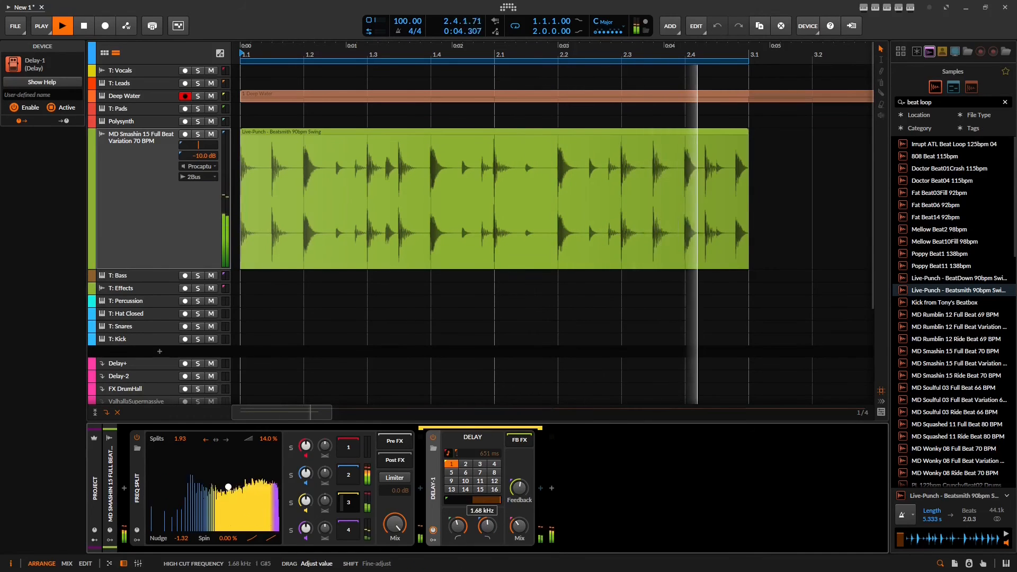
pyautogui.moveTo(519, 488); pyautogui.dragTo(485, 558)
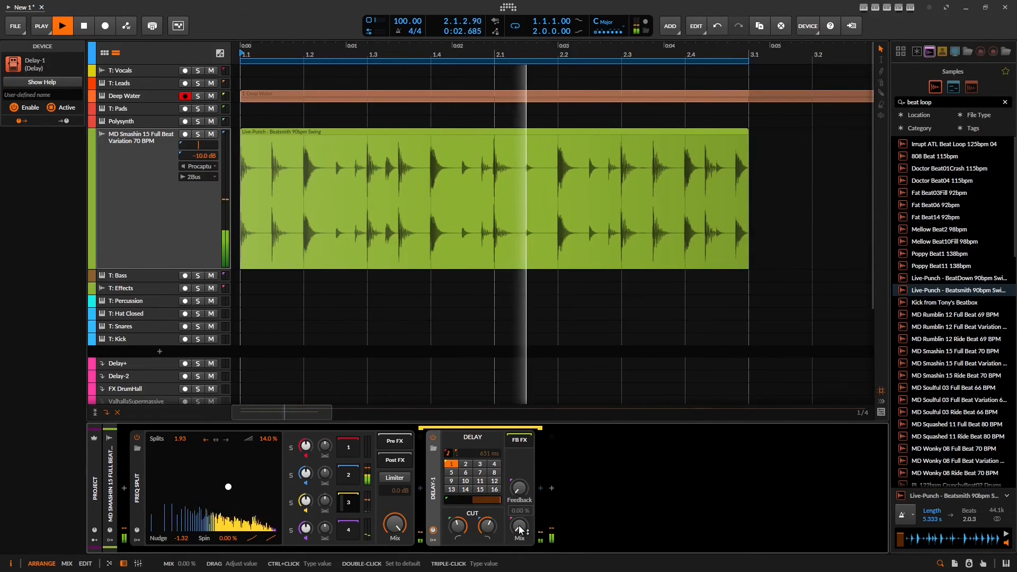
# Try Delay-1's mix at 23.0 % and other amounts, and return it to 0.00 %
pyautogui.moveTo(519, 532); pyautogui.dragTo(518, 506)
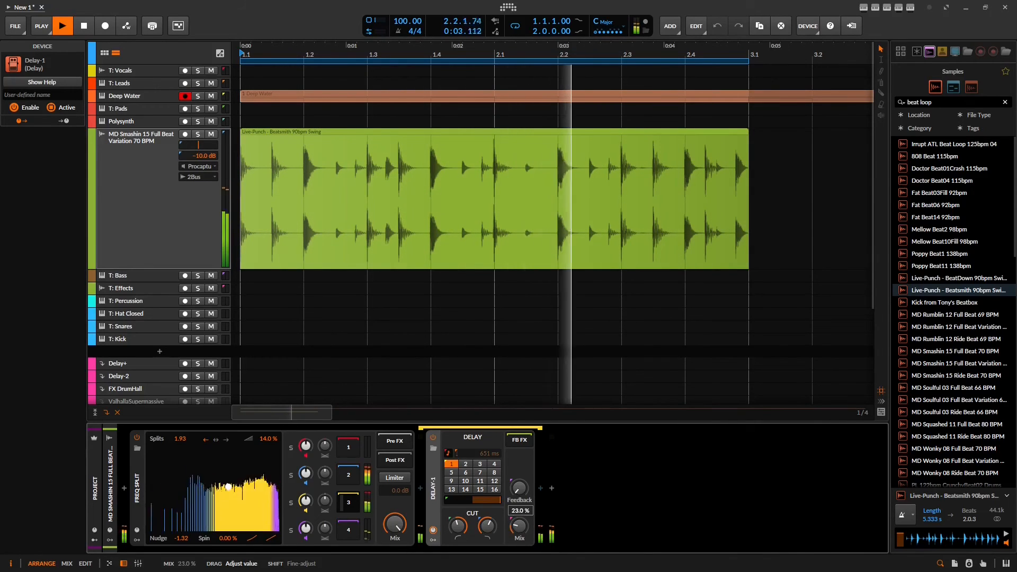
pyautogui.moveTo(519, 526); pyautogui.dragTo(519, 500)
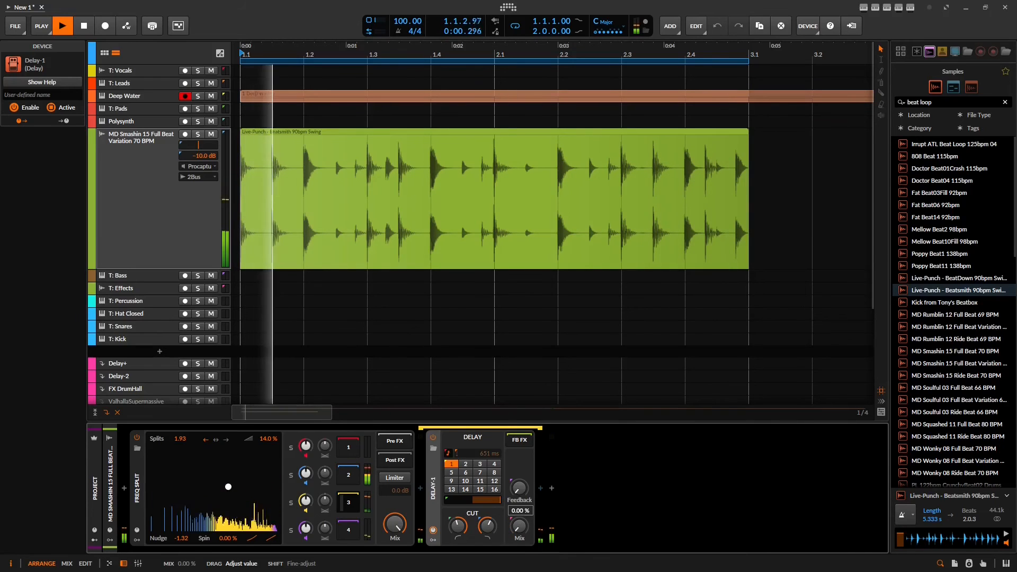
pyautogui.moveTo(519, 526); pyautogui.dragTo(519, 567)
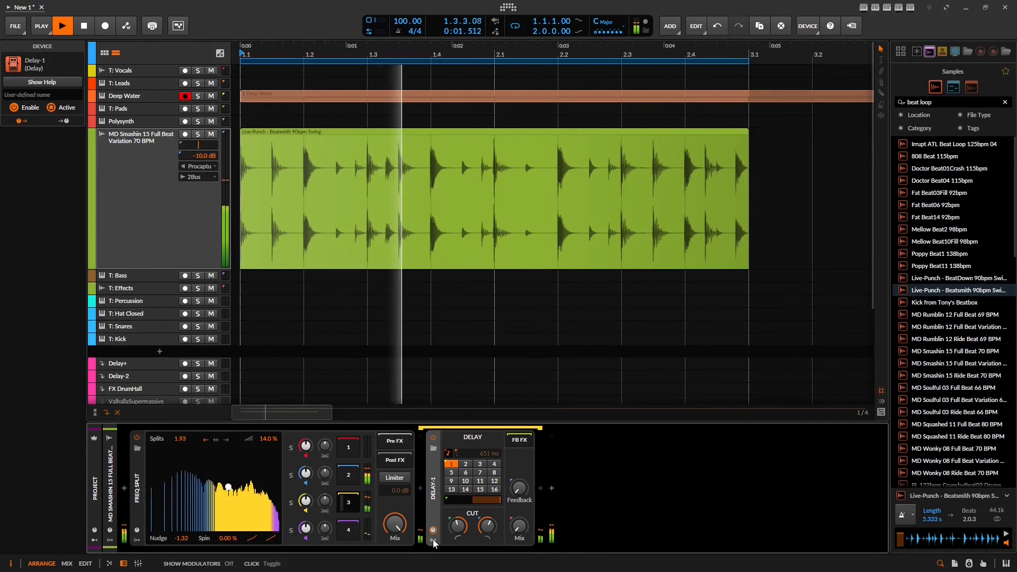
# Add a Classic LFO modulator to Delay-1
pyautogui.click(433, 539)
pyautogui.click(450, 452)
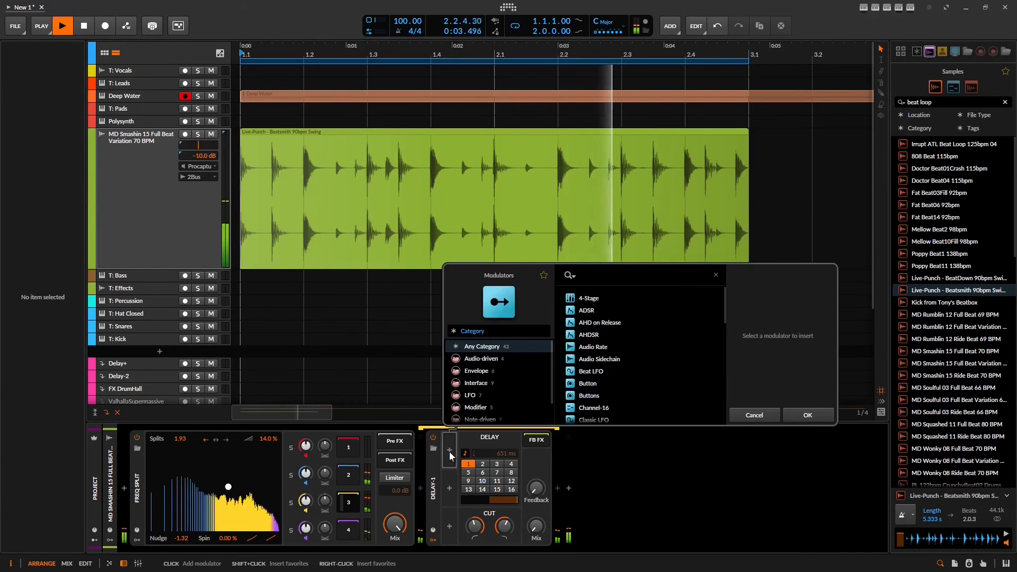
pyautogui.write('clas')
pyautogui.press('Down')
pyautogui.press('Return')
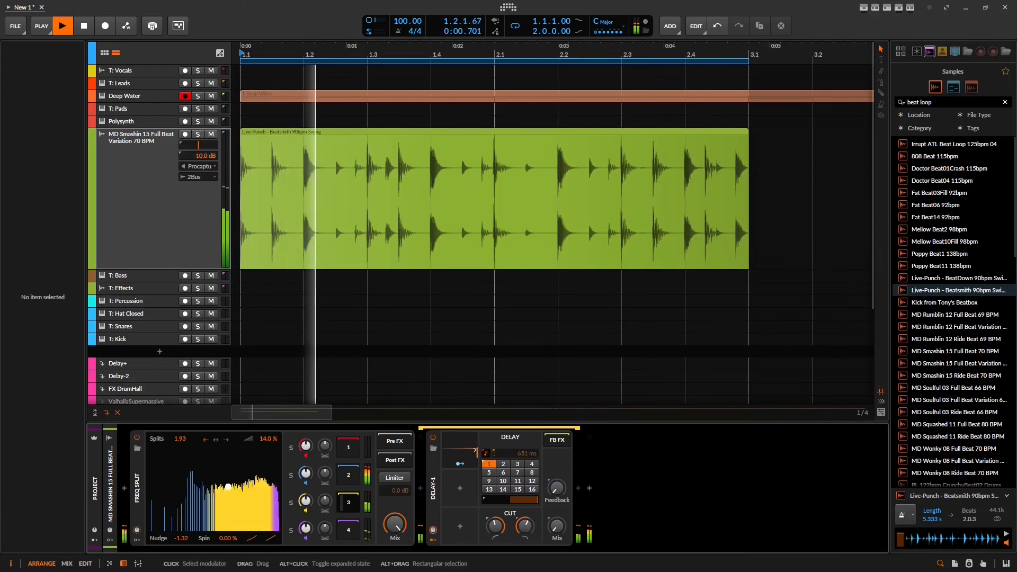
# Set the Classic LFO to a square wave synced at 1/4 and turn its bipolar mode off
pyautogui.click(461, 451)
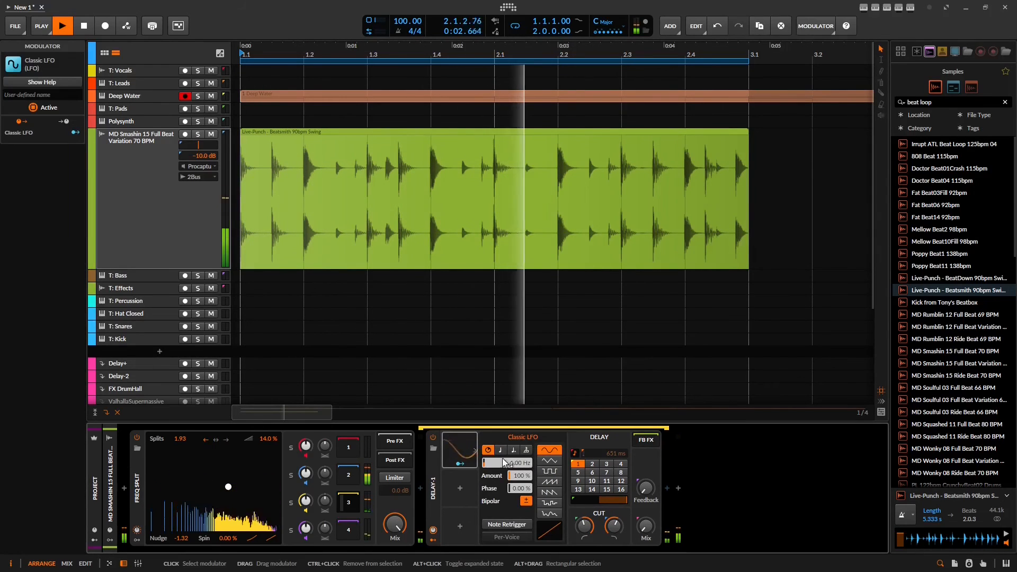
pyautogui.click(549, 471)
pyautogui.click(500, 450)
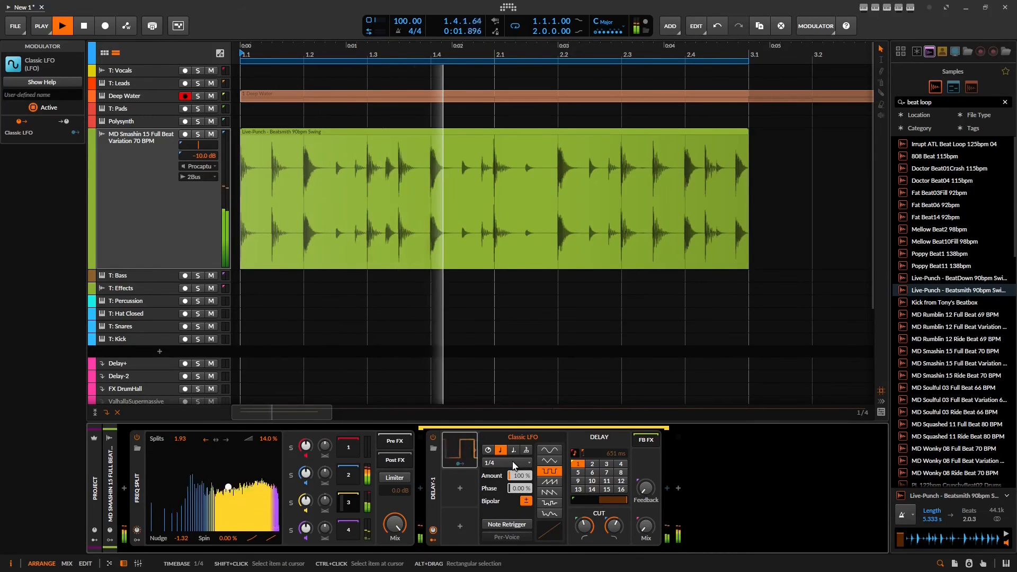
pyautogui.click(525, 501)
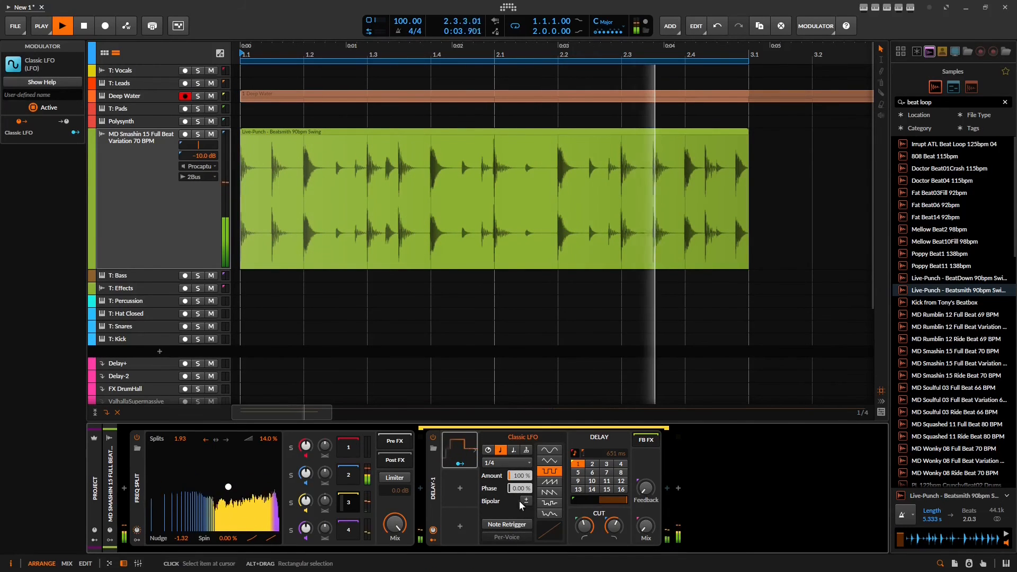
# Modulate Delay-1's mix with the Classic LFO by an amount of 0.485
pyautogui.click(460, 464)
pyautogui.moveTo(653, 532); pyautogui.dragTo(653, 508)
pyautogui.click(512, 502)
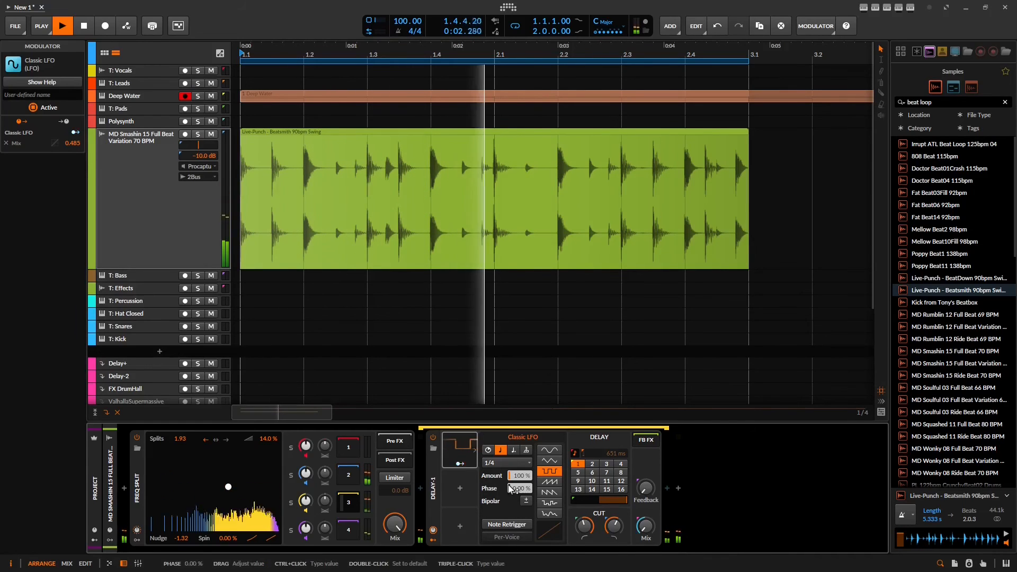
# Set the LFO's phase to 25.0 %, raise Delay-1's feedback to -28.1 dB, and try the phase at 50.0 %
pyautogui.tripleClick(525, 490)
pyautogui.write('25')
pyautogui.press('Return')
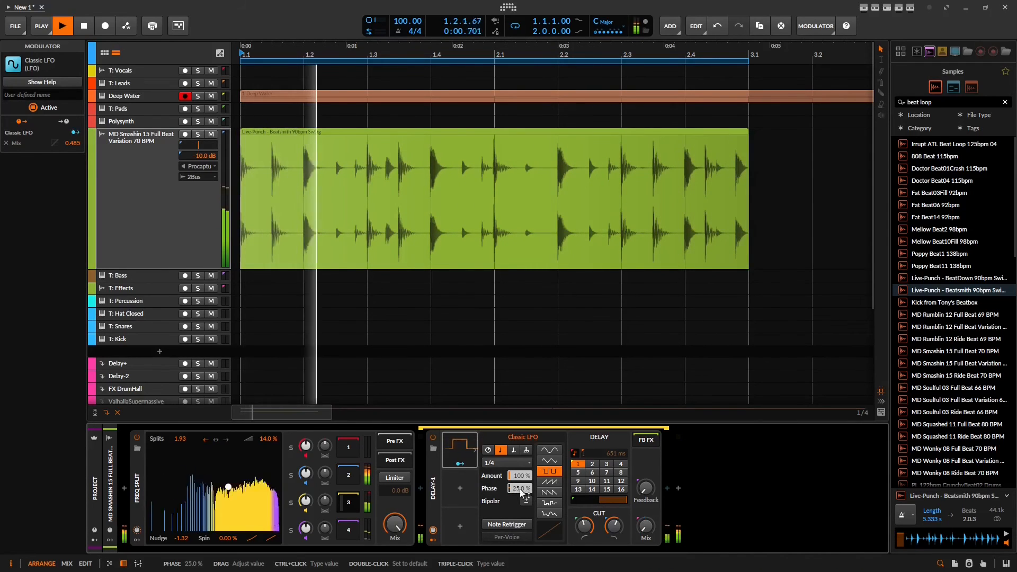
pyautogui.moveTo(646, 488); pyautogui.dragTo(646, 484)
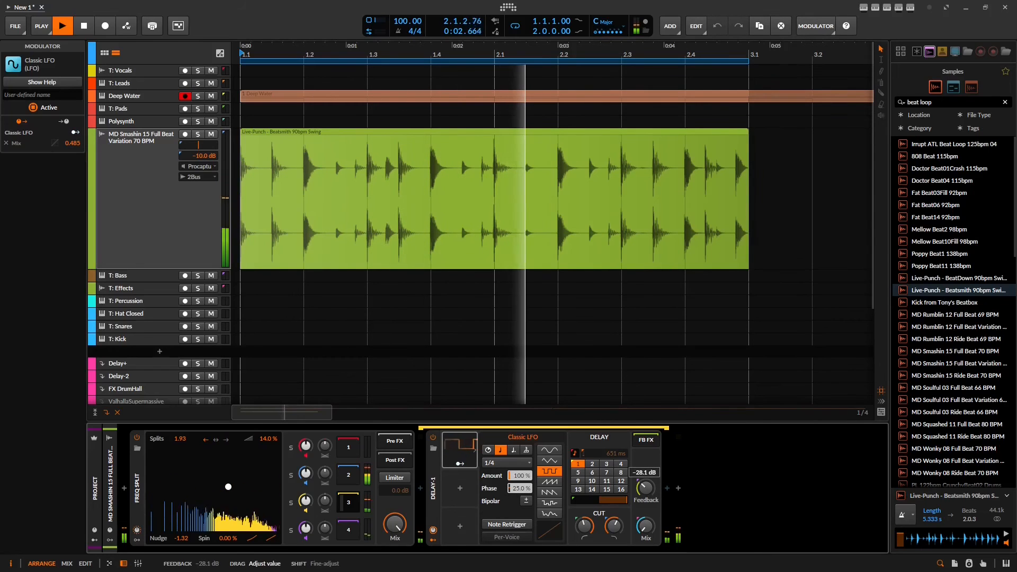
pyautogui.moveTo(527, 490); pyautogui.dragTo(526, 479)
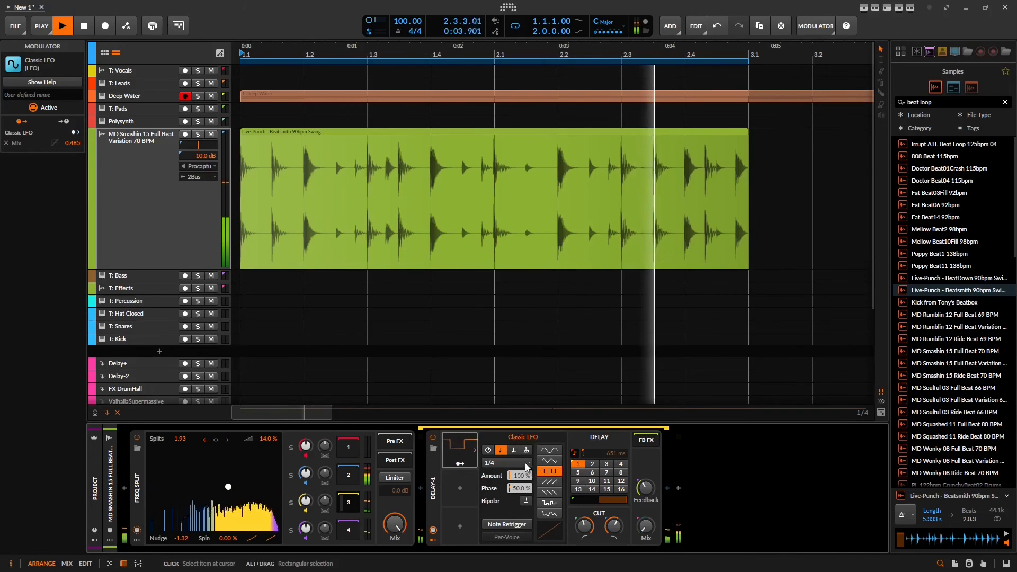
# Switch the Classic LFO to its third rate mode and set the phase to 25.0 %
pyautogui.click(514, 450)
pyautogui.moveTo(524, 490); pyautogui.dragTo(525, 508)
pyautogui.doubleClick(526, 491)
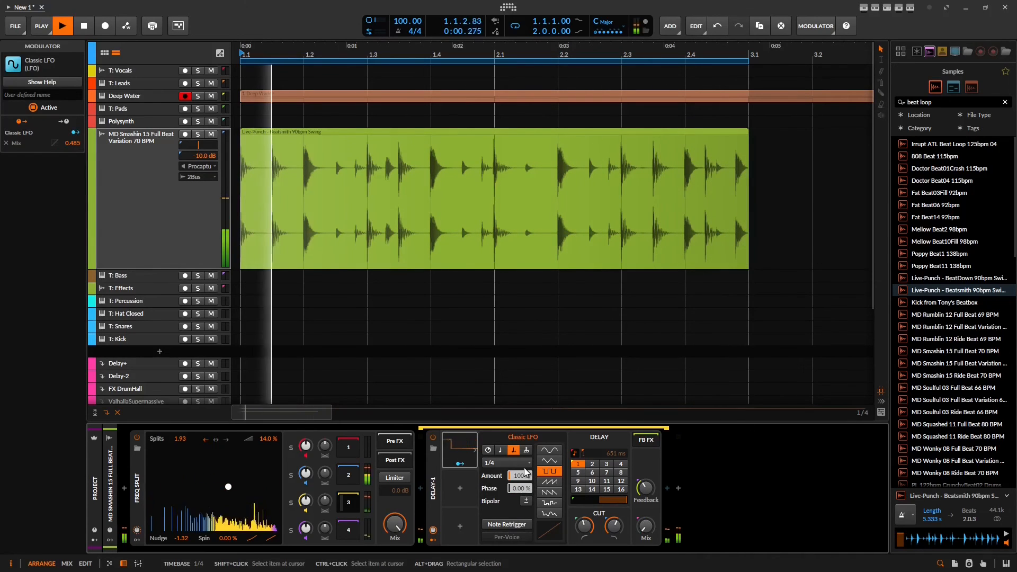
pyautogui.doubleClick(518, 488)
pyautogui.write('25')
pyautogui.press('Return')
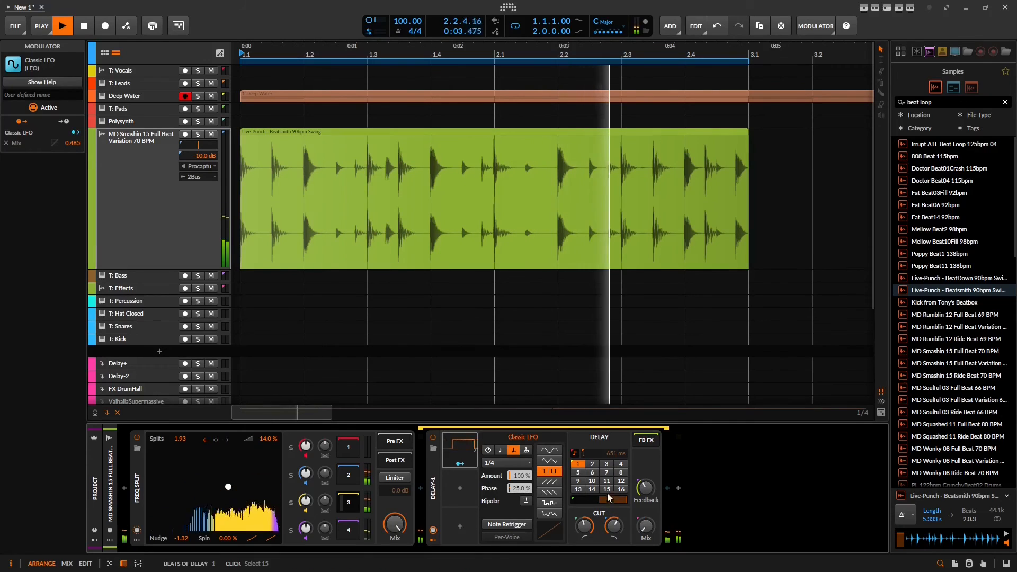
# Choose a delay time of 3, compare the loop with Delay-1 off and on, and set the LFO's timebase to 1/8
pyautogui.click(607, 467)
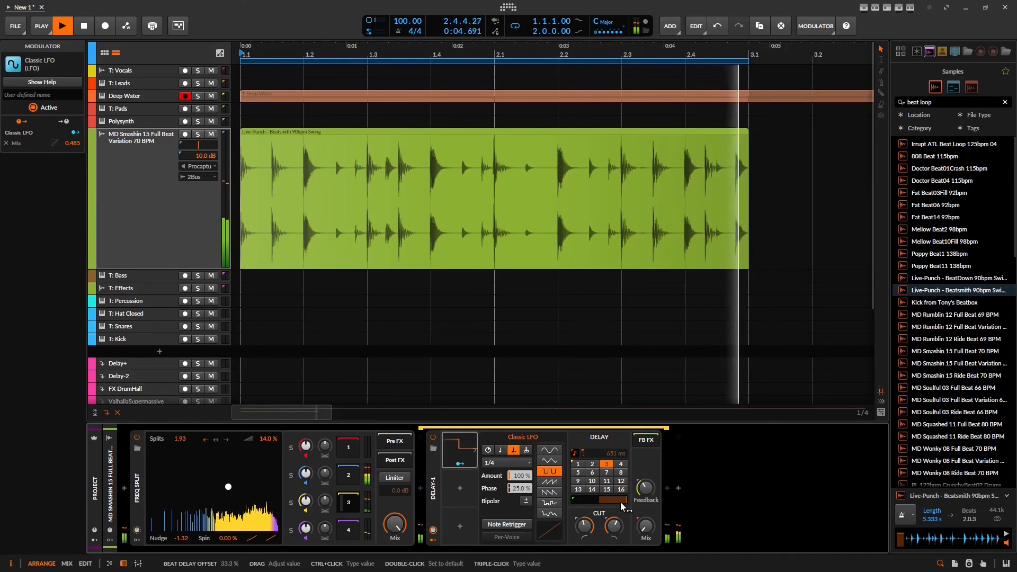
pyautogui.click(433, 439)
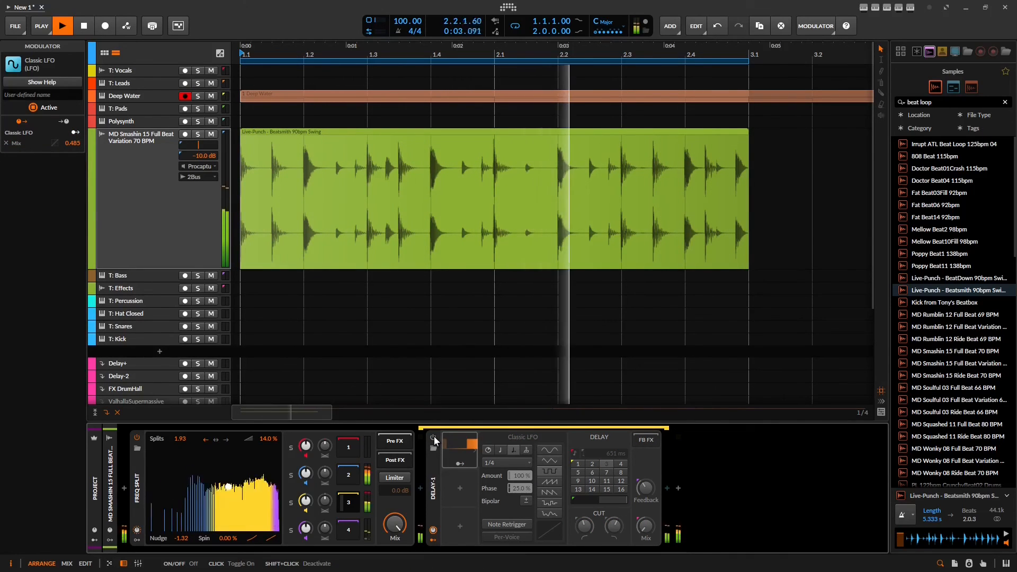
pyautogui.click(433, 439)
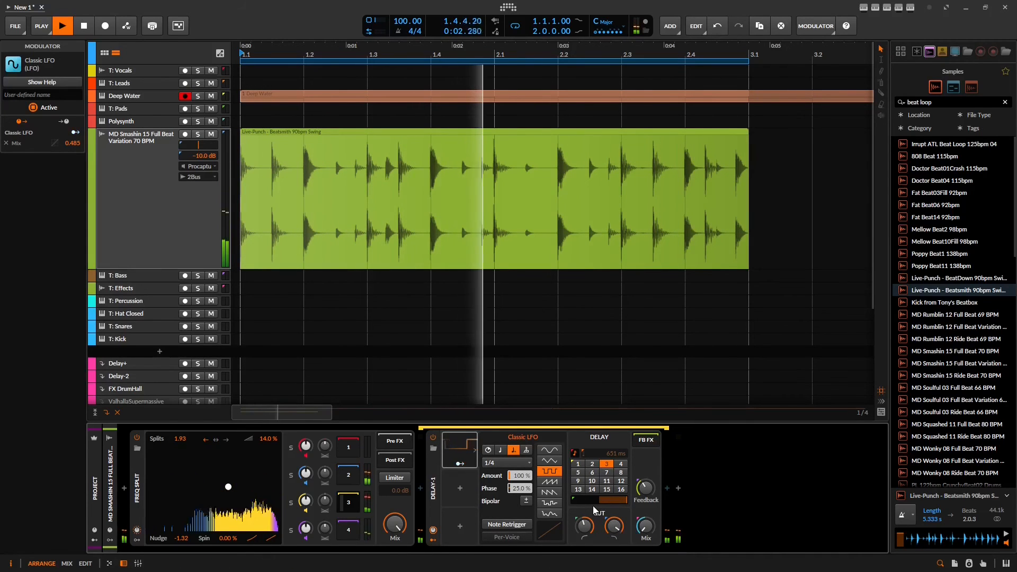
pyautogui.click(504, 460)
pyautogui.click(508, 418)
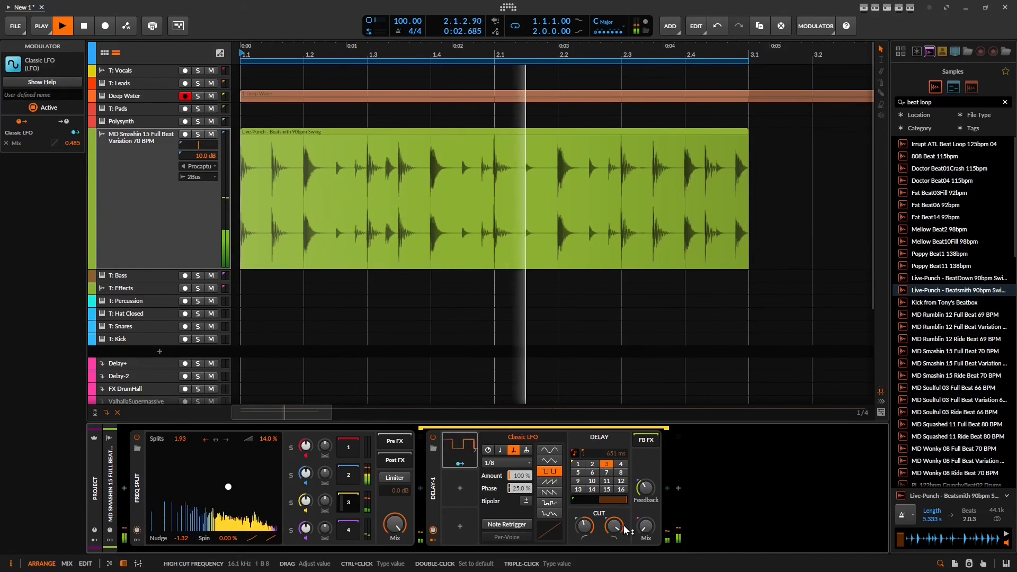
# Set Freq Split's nudge to -1.68, shift its split bend and pinch up and left, and adjust Delay-1's low cut
pyautogui.moveTo(182, 538); pyautogui.dragTo(181, 555)
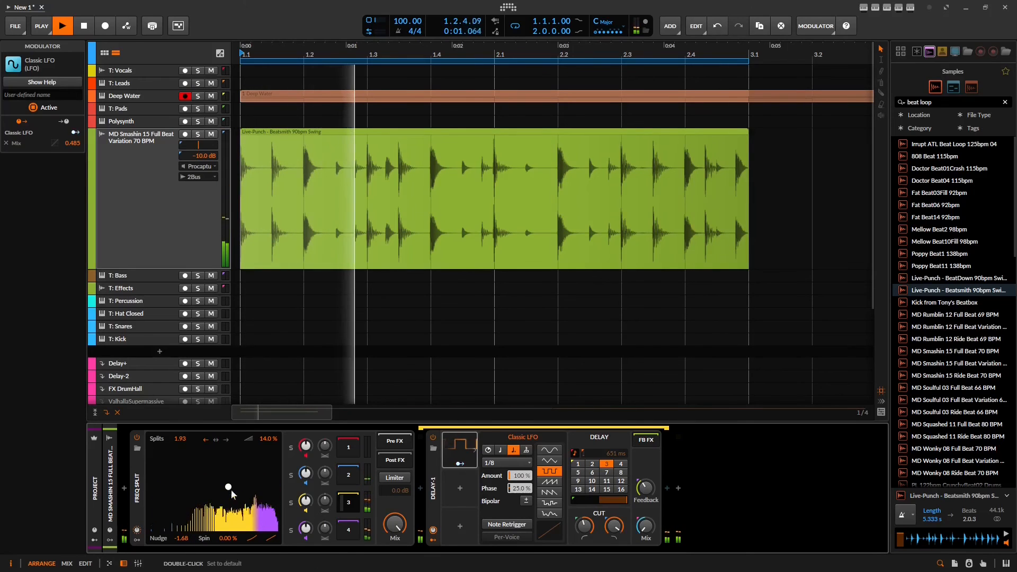
pyautogui.moveTo(228, 487); pyautogui.dragTo(213, 462)
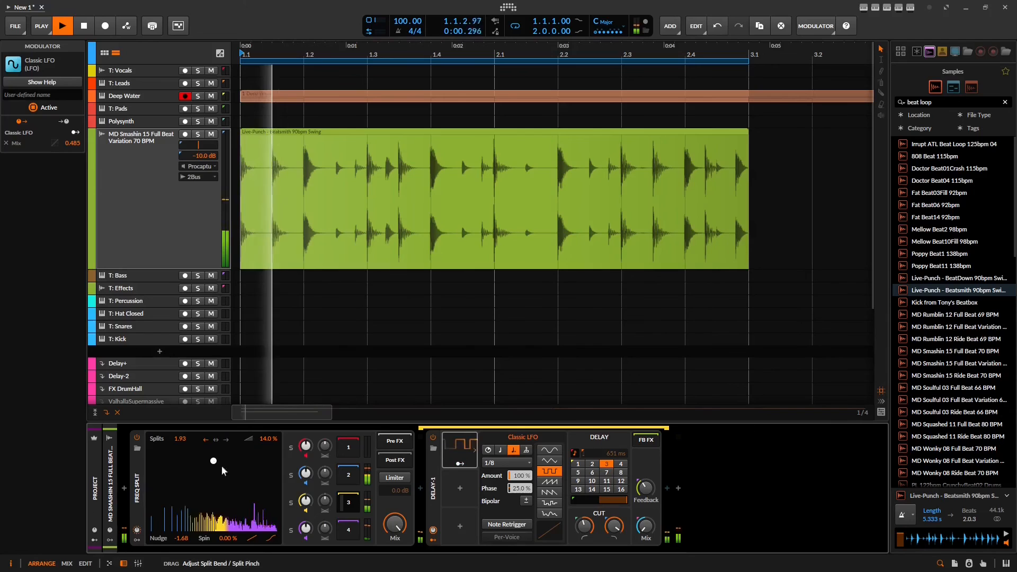
pyautogui.moveTo(585, 527); pyautogui.dragTo(584, 532)
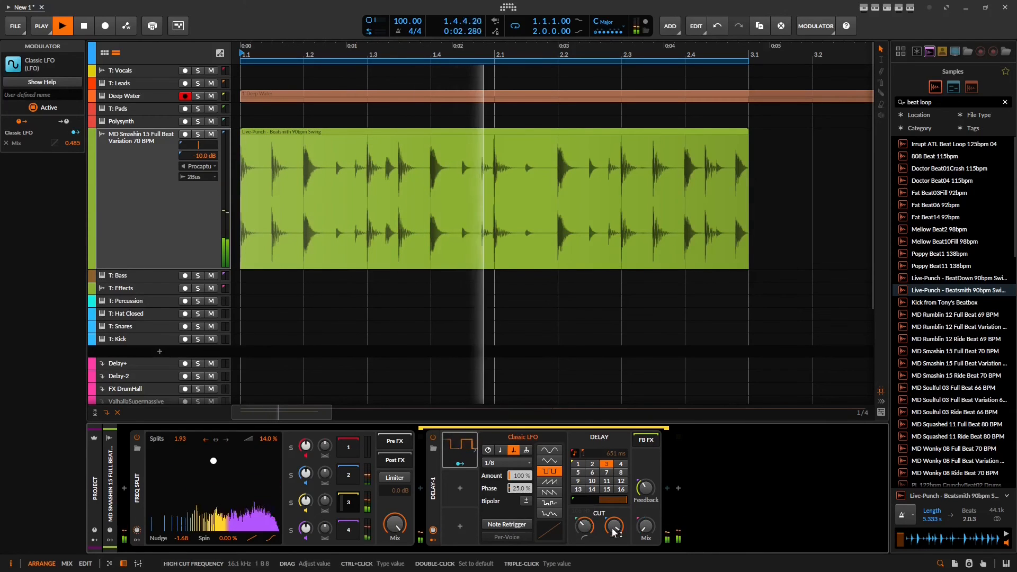
# Sweep Freq Split's split bend and pinch toward the graph's centre and upper left, with Delay-1's feedback raised to -4.4 dB
pyautogui.moveTo(214, 462); pyautogui.dragTo(226, 494)
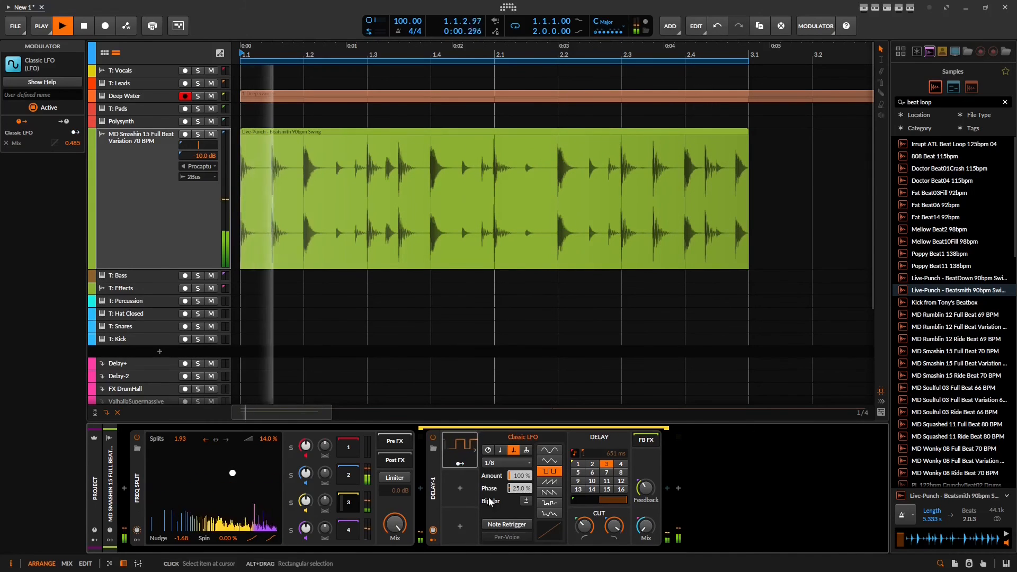
pyautogui.moveTo(650, 488); pyautogui.dragTo(649, 448)
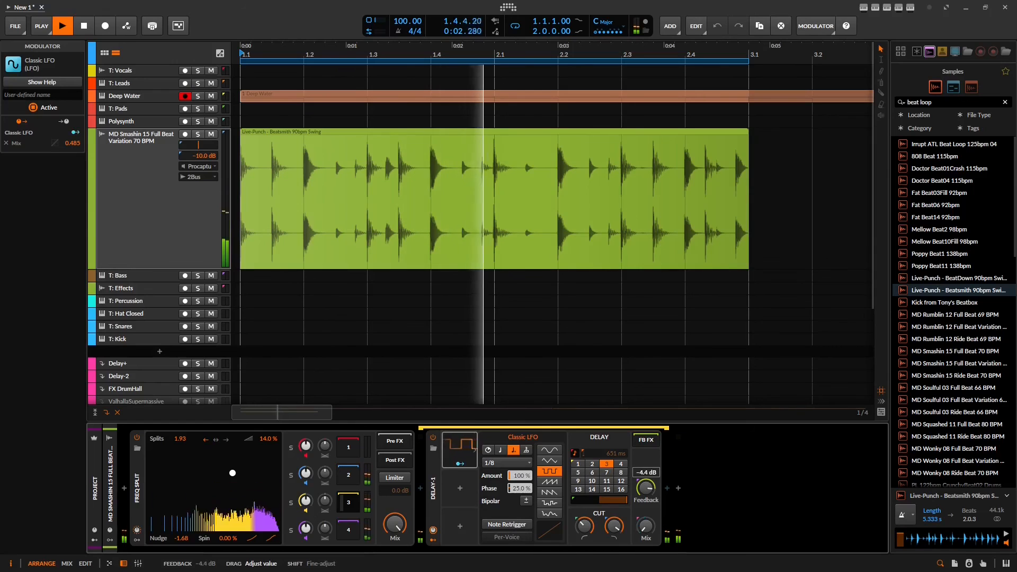
pyautogui.moveTo(232, 472); pyautogui.dragTo(212, 448)
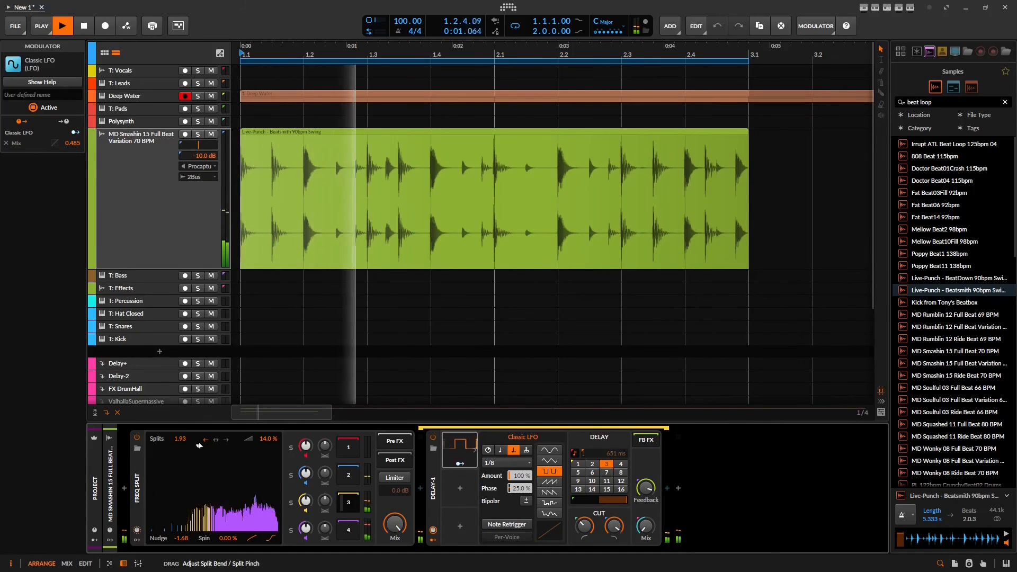
# Set the Classic LFO's modulation of Delay-1's mix to 56.50 % and reset the LFO's phase to 0 %
pyautogui.click(462, 465)
pyautogui.moveTo(646, 526); pyautogui.dragTo(646, 519)
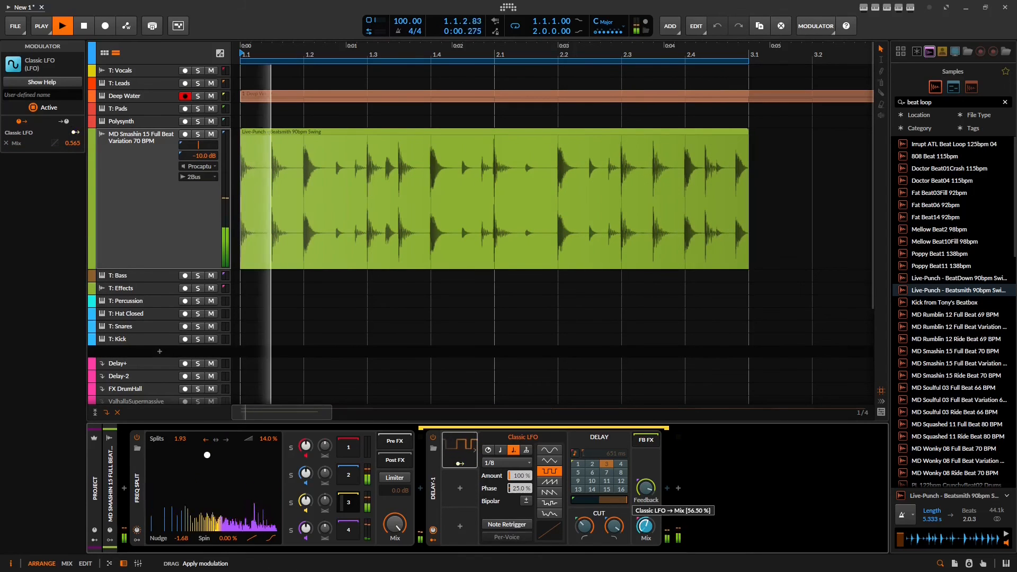
pyautogui.click(461, 464)
pyautogui.doubleClick(524, 489)
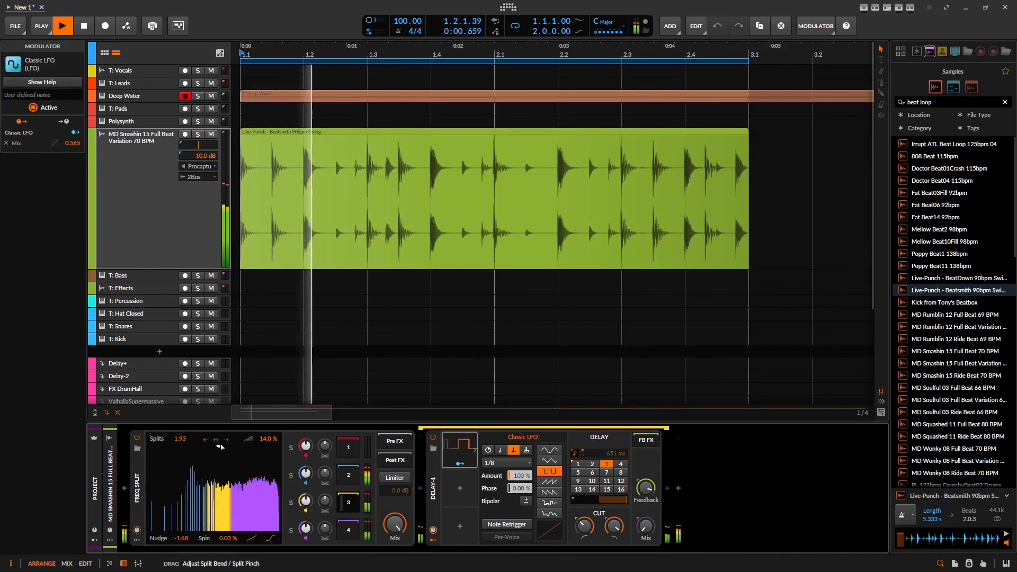
# Reset Delay-1's time offset, sweep Freq Split's split bend and pinch with band 4 off and on, and raise Delay-1's low cut
pyautogui.doubleClick(606, 499)
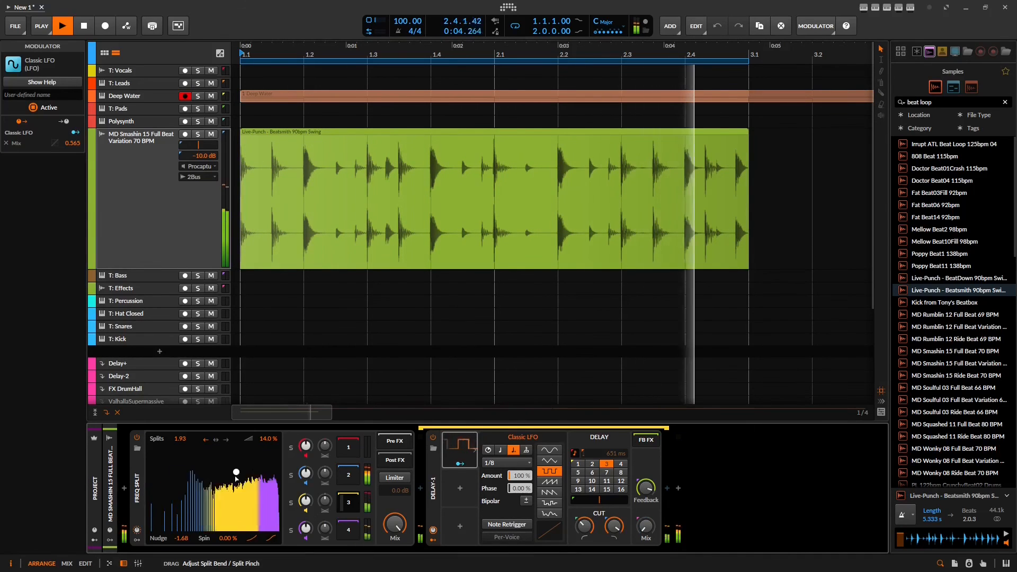
pyautogui.click(306, 537)
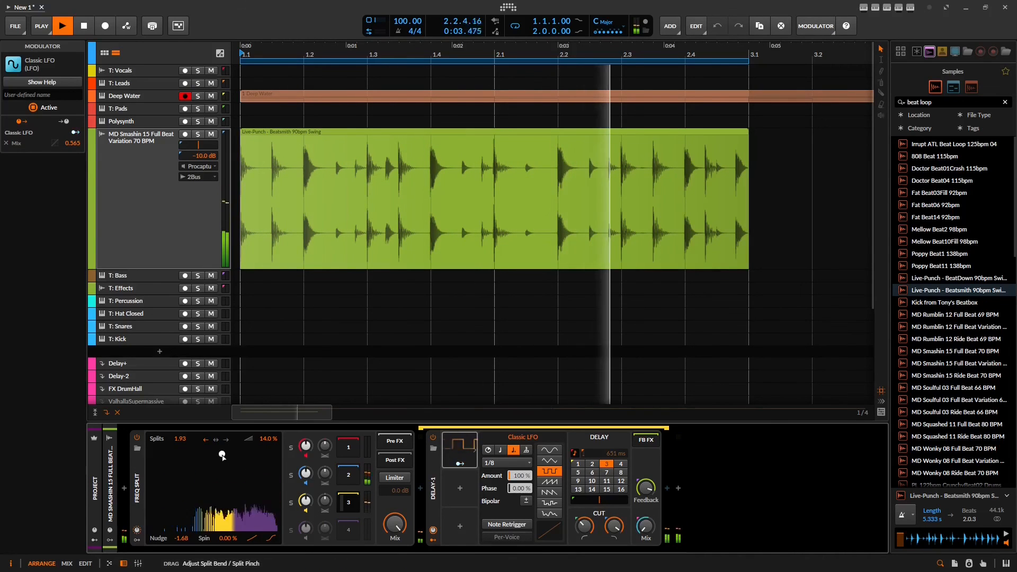
pyautogui.moveTo(216, 449); pyautogui.dragTo(263, 502)
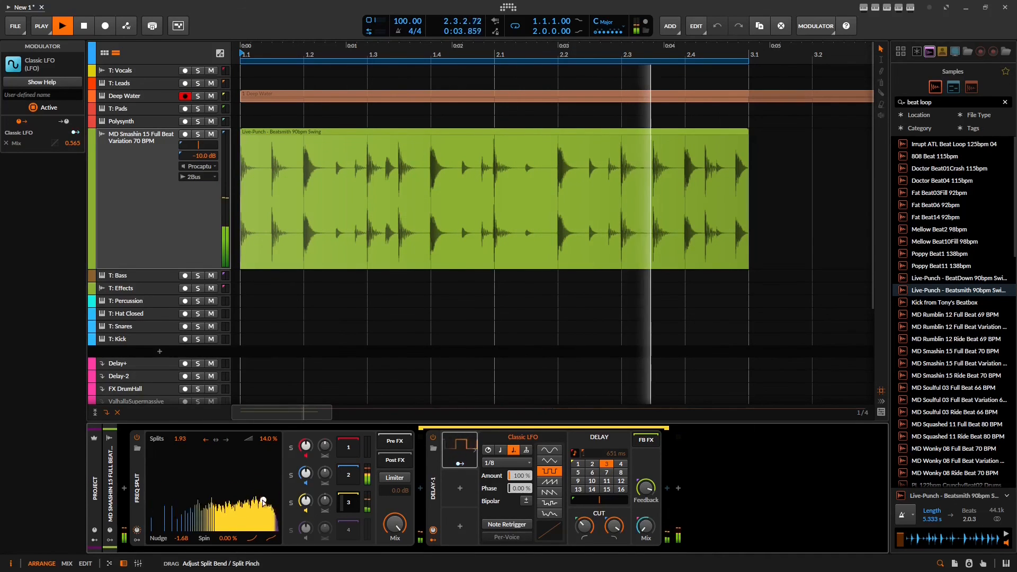
pyautogui.moveTo(247, 468); pyautogui.dragTo(228, 446)
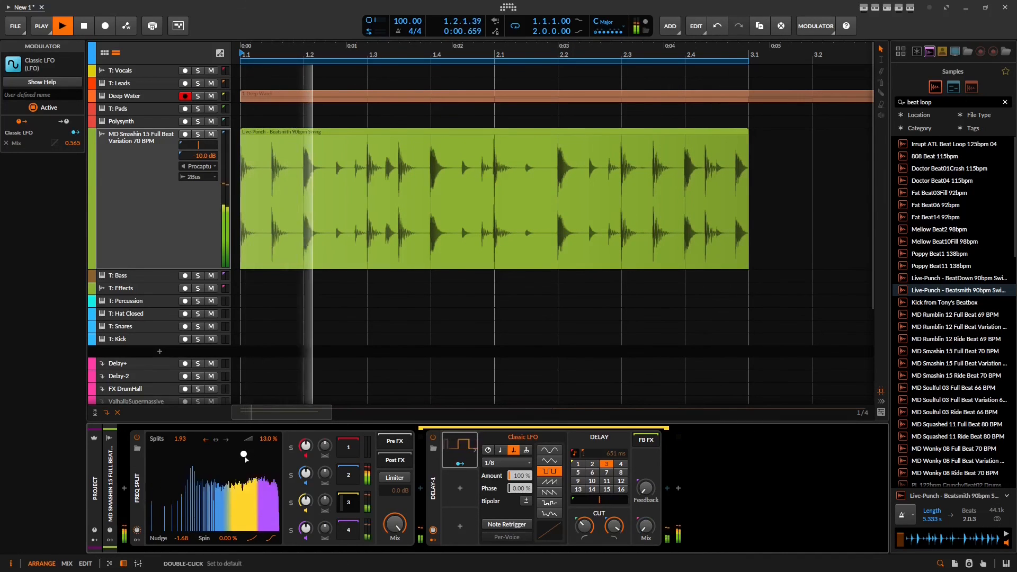
pyautogui.moveTo(246, 499); pyautogui.dragTo(193, 479)
pyautogui.moveTo(585, 526); pyautogui.dragTo(585, 517)
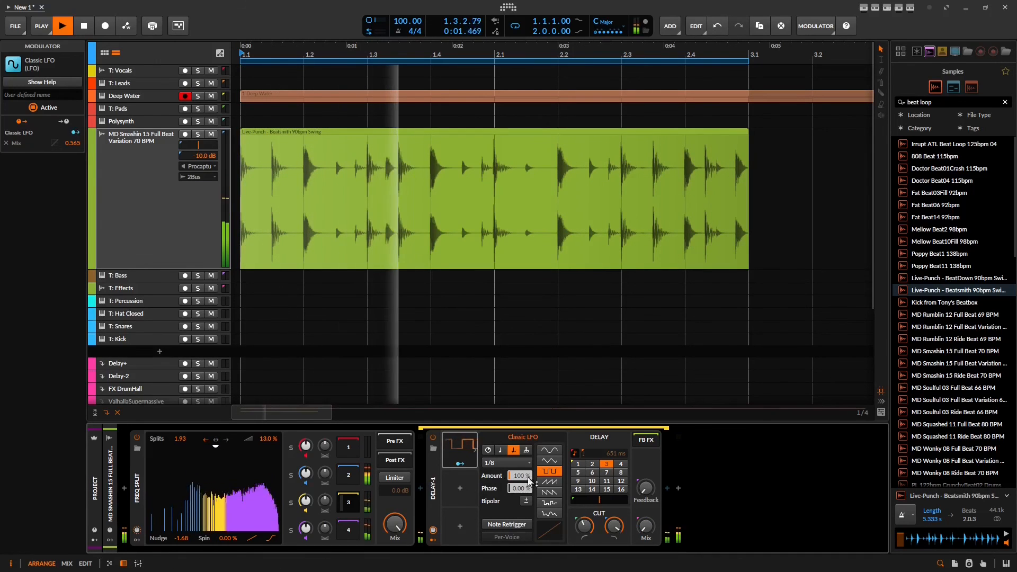
# Set the LFO's timebase to 1/16, adjust the split pinch and Delay-1's offset, and compare the loop with Delay-1 off and on
pyautogui.click(506, 463)
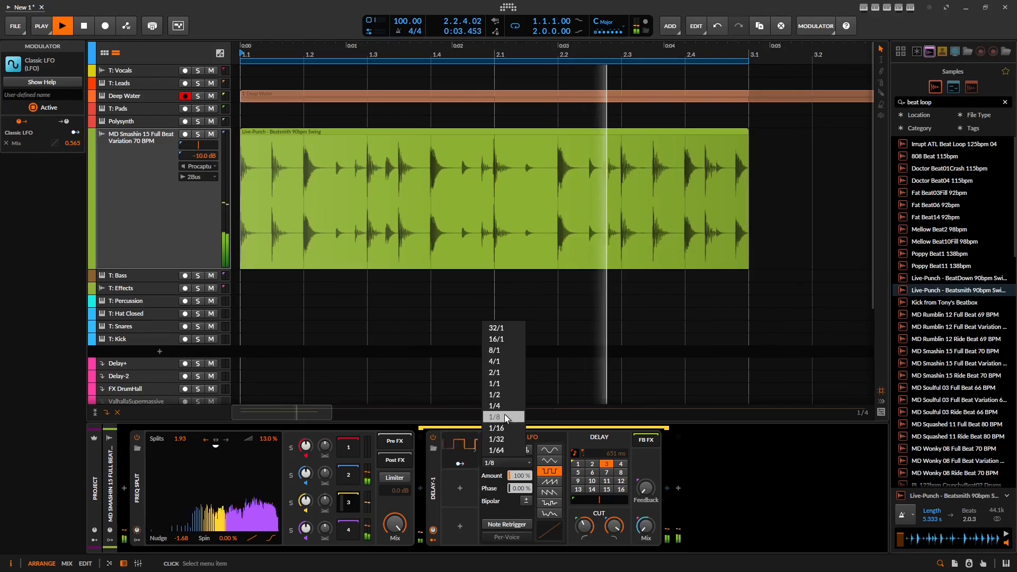
pyautogui.click(503, 428)
pyautogui.moveTo(217, 449); pyautogui.dragTo(217, 479)
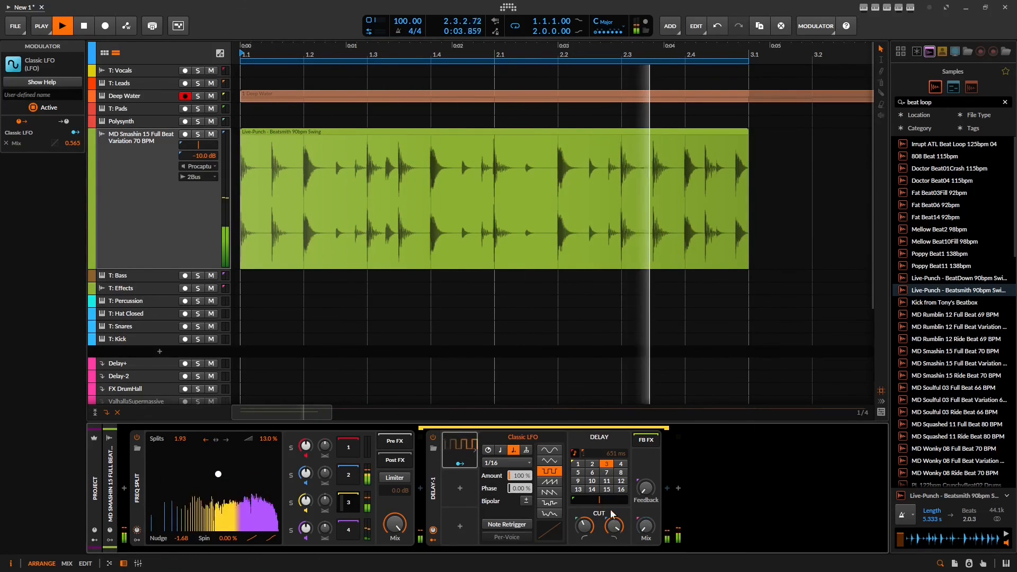
pyautogui.moveTo(635, 502); pyautogui.dragTo(634, 496)
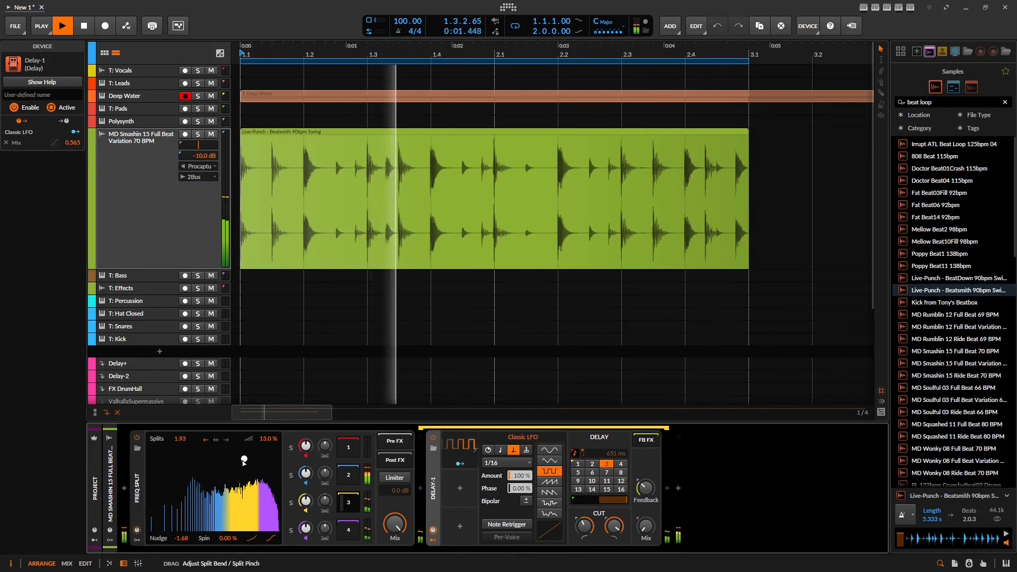
pyautogui.click(433, 441)
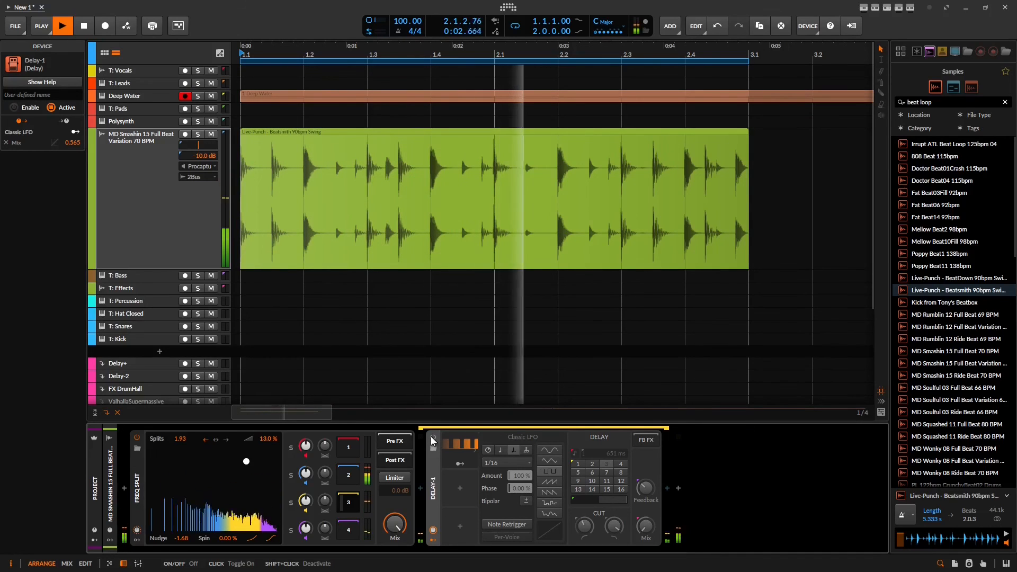
pyautogui.click(433, 441)
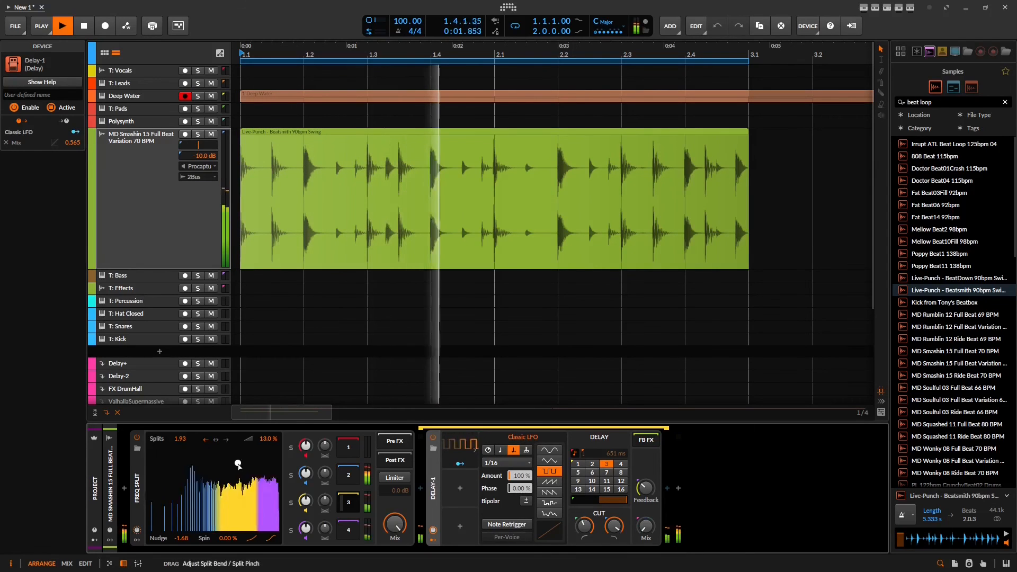
# Lower Delay-1's high cut and raise its feedback while fine-tuning Freq Split's split bend and pinch
pyautogui.moveTo(227, 461); pyautogui.dragTo(225, 459)
pyautogui.moveTo(614, 526); pyautogui.dragTo(614, 546)
pyautogui.moveTo(225, 462); pyautogui.dragTo(229, 451)
pyautogui.moveTo(647, 489); pyautogui.dragTo(647, 463)
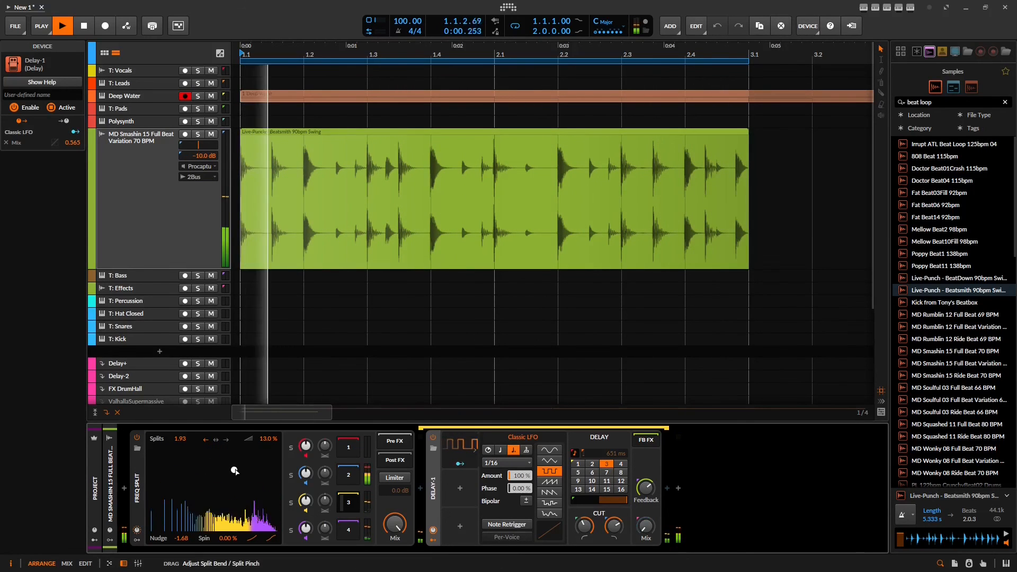
# Raise Freq Split's splits to 27.86, switch the band order to bidirectional, and shift the split pinch downward
pyautogui.moveTo(233, 467); pyautogui.dragTo(180, 390)
pyautogui.click(216, 441)
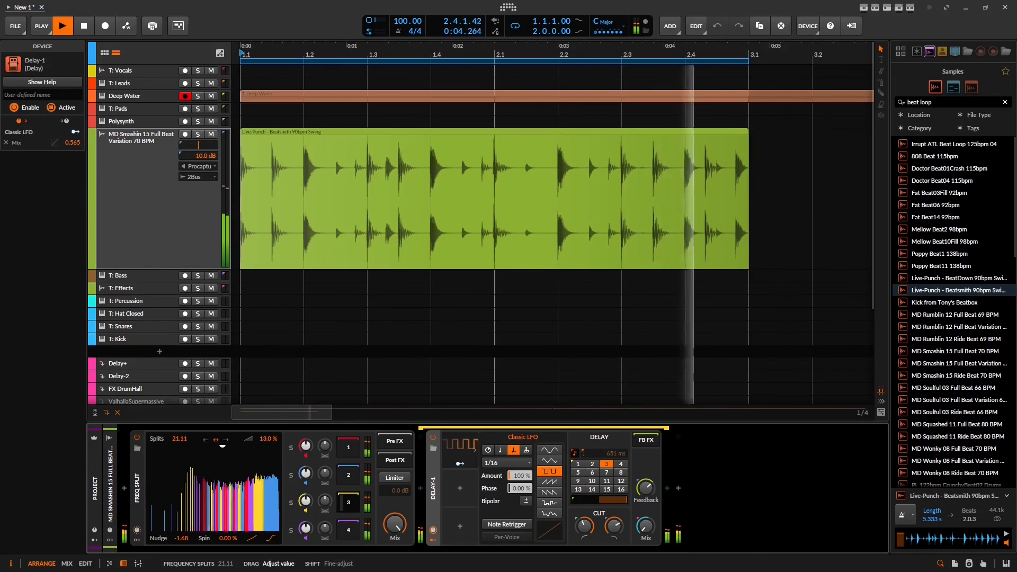
pyautogui.moveTo(223, 447); pyautogui.dragTo(220, 466)
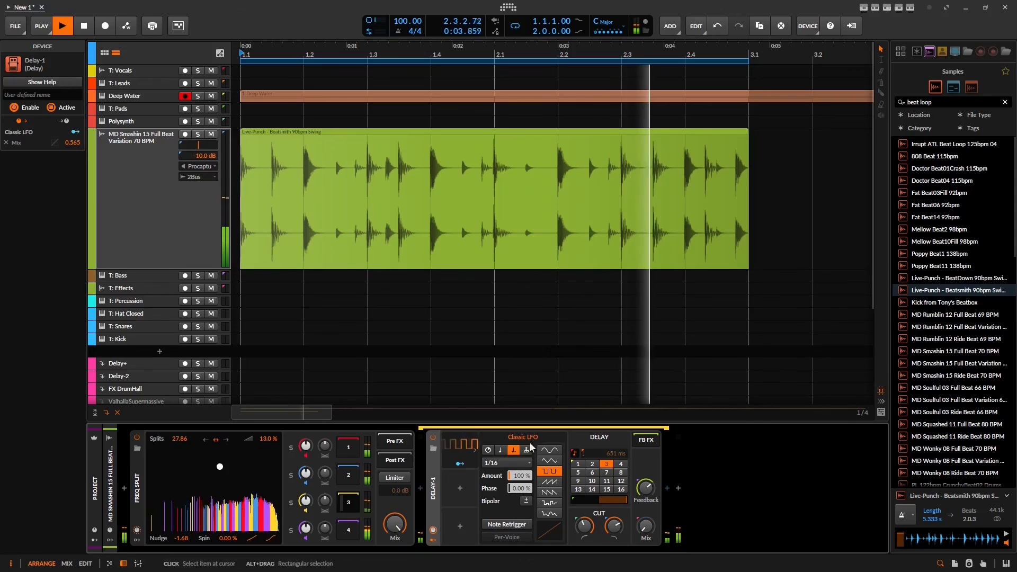
# Set the LFO's timebase to 1/32, move the split bend and pinch lower, and reduce Freq Split's splits to 3.48
pyautogui.click(508, 463)
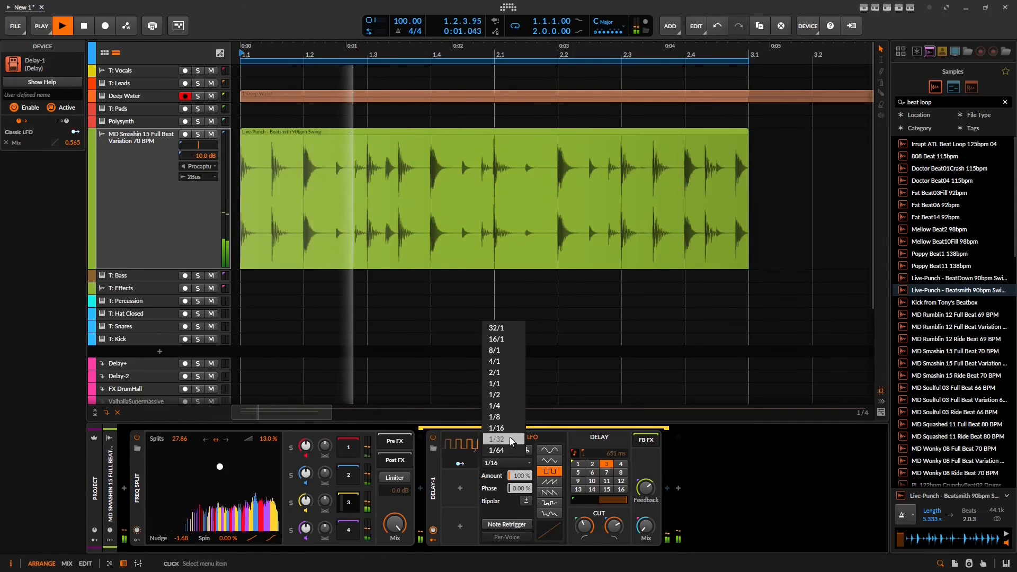
pyautogui.click(511, 439)
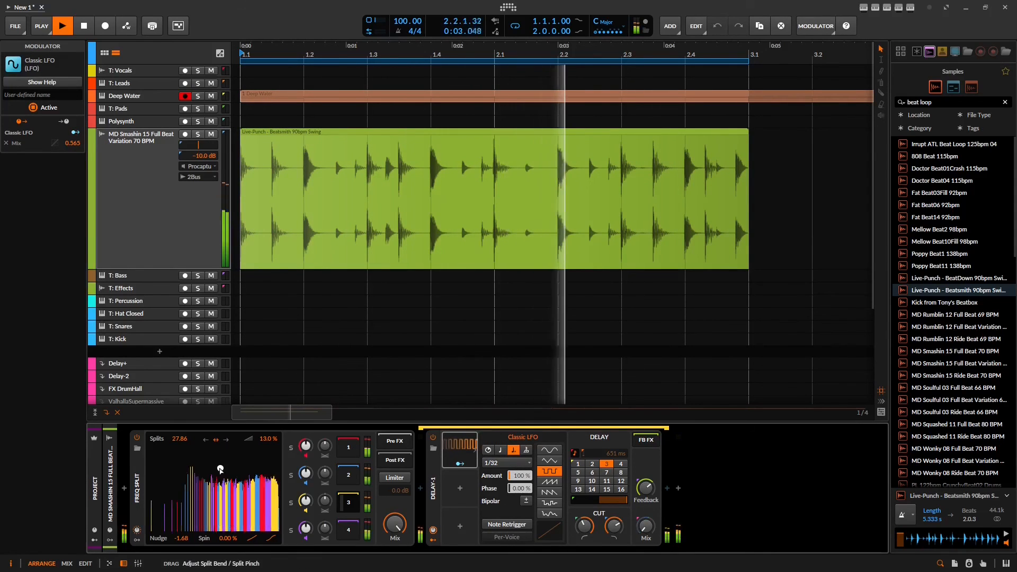
pyautogui.moveTo(220, 469); pyautogui.dragTo(222, 490)
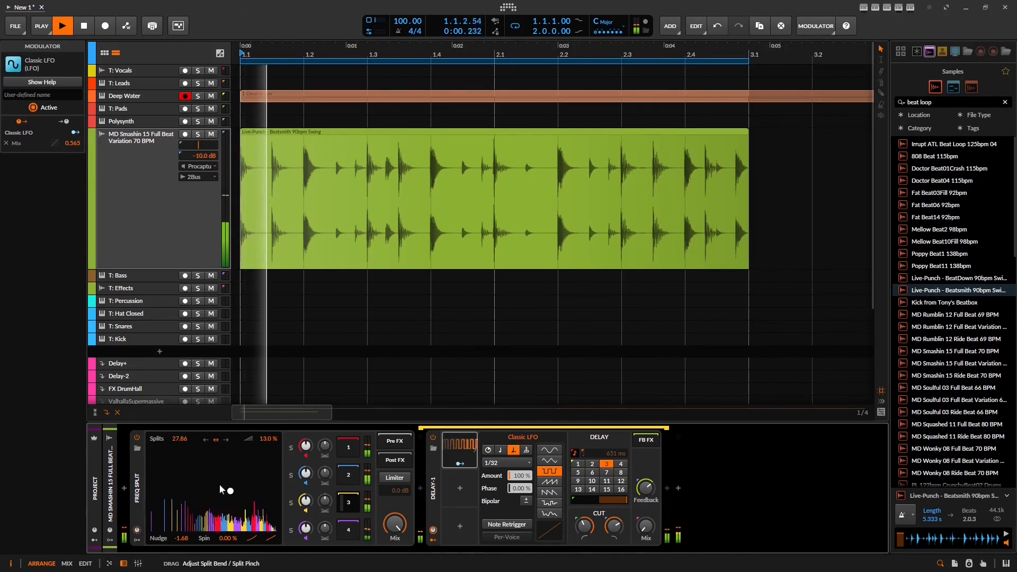
pyautogui.moveTo(182, 440); pyautogui.dragTo(182, 487)
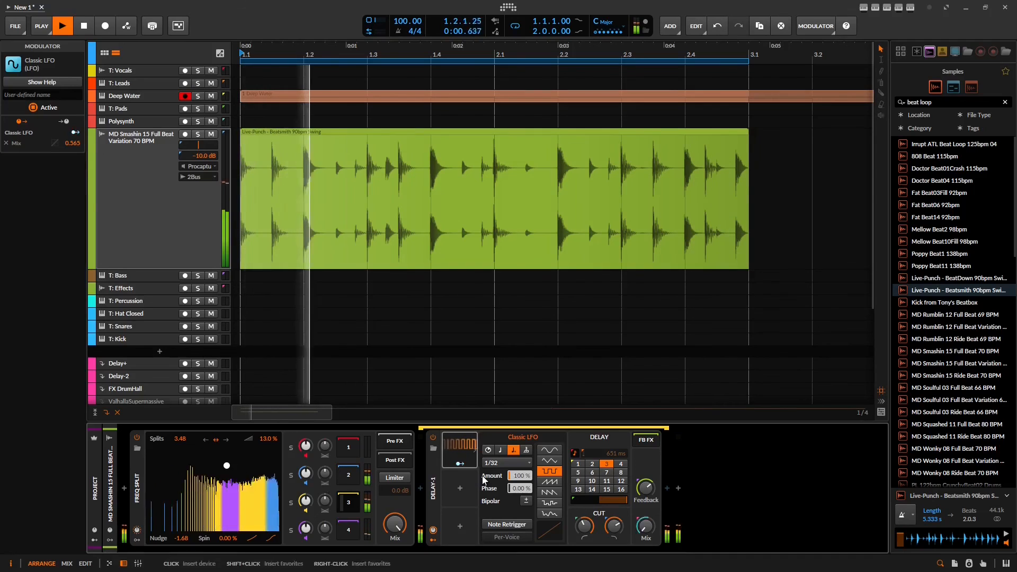
# Try the LFO's rising sawtooth shape, set its timebase to 1/2, and switch it to the falling sawtooth
pyautogui.click(549, 482)
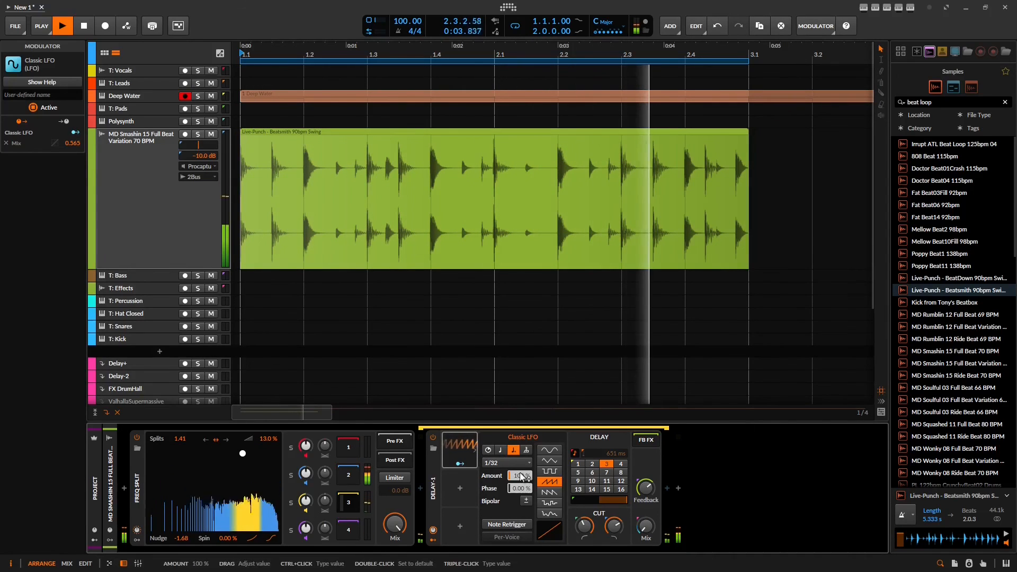
pyautogui.click(506, 462)
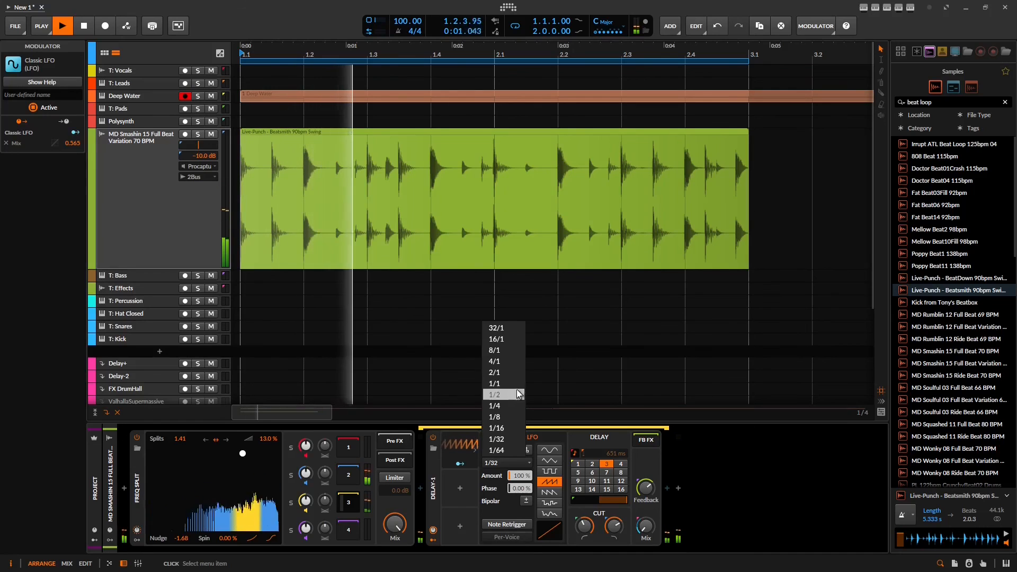
pyautogui.click(515, 395)
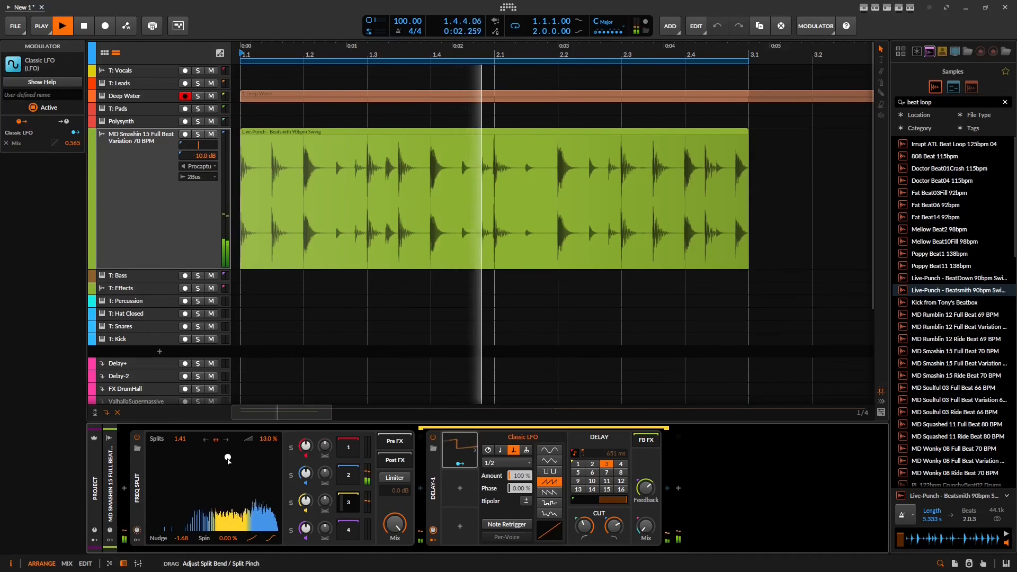
pyautogui.click(549, 492)
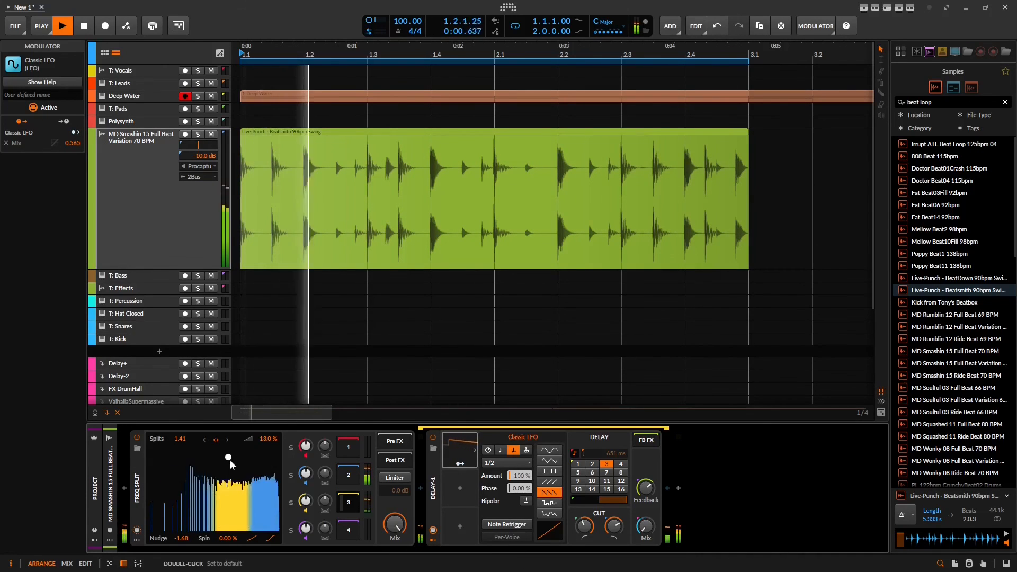
# Turn off Freq Split's band 2, toggle band 4 off and on, and compare the loop with Freq Split bypassed and active
pyautogui.click(306, 484)
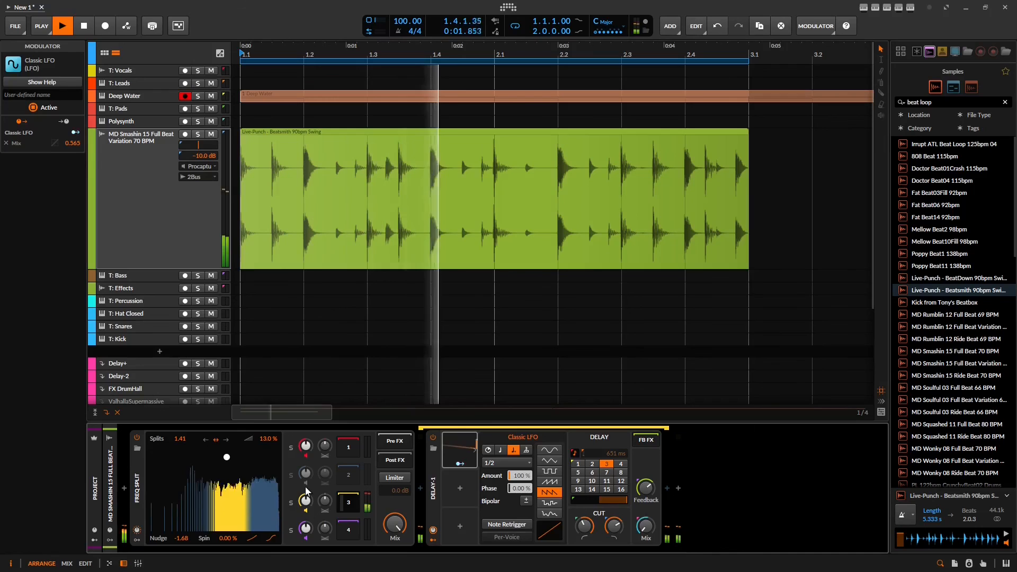
pyautogui.click(306, 538)
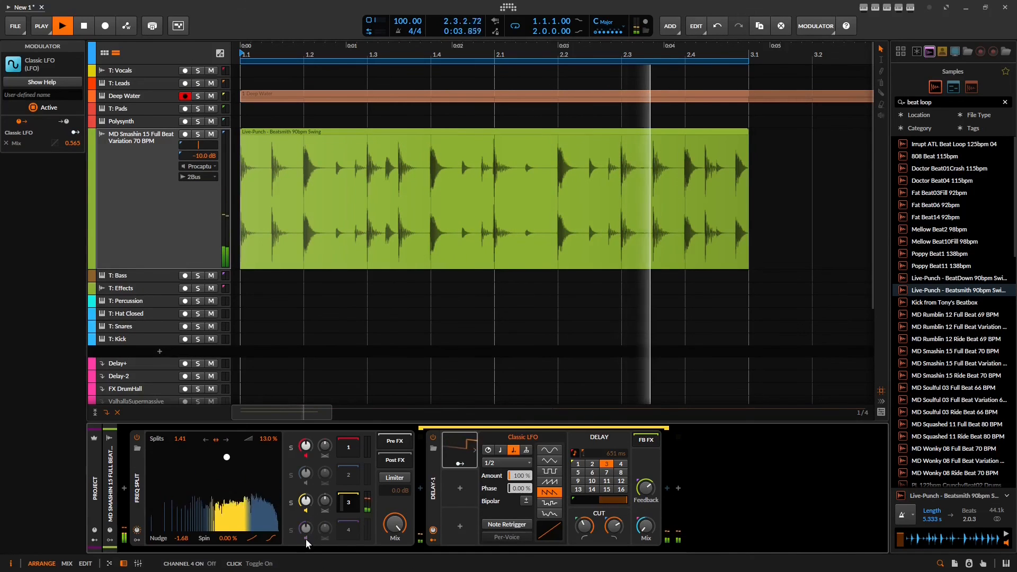
pyautogui.click(306, 539)
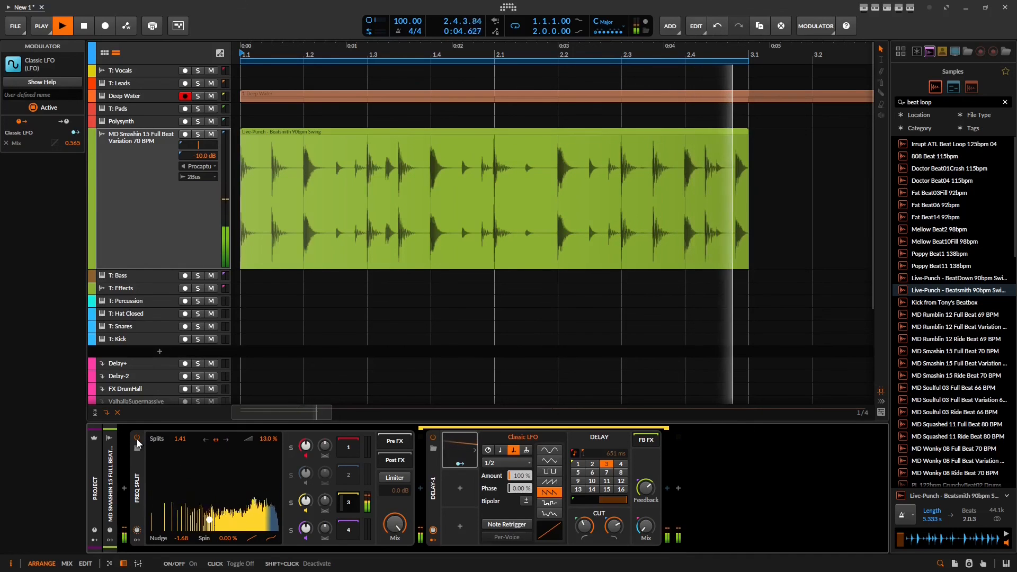
pyautogui.click(137, 440)
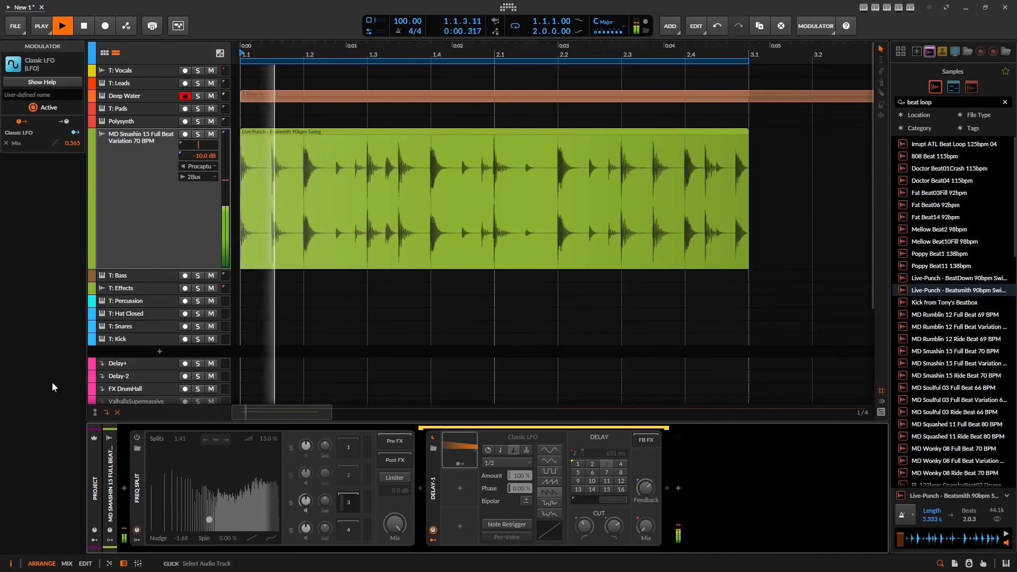
pyautogui.click(138, 440)
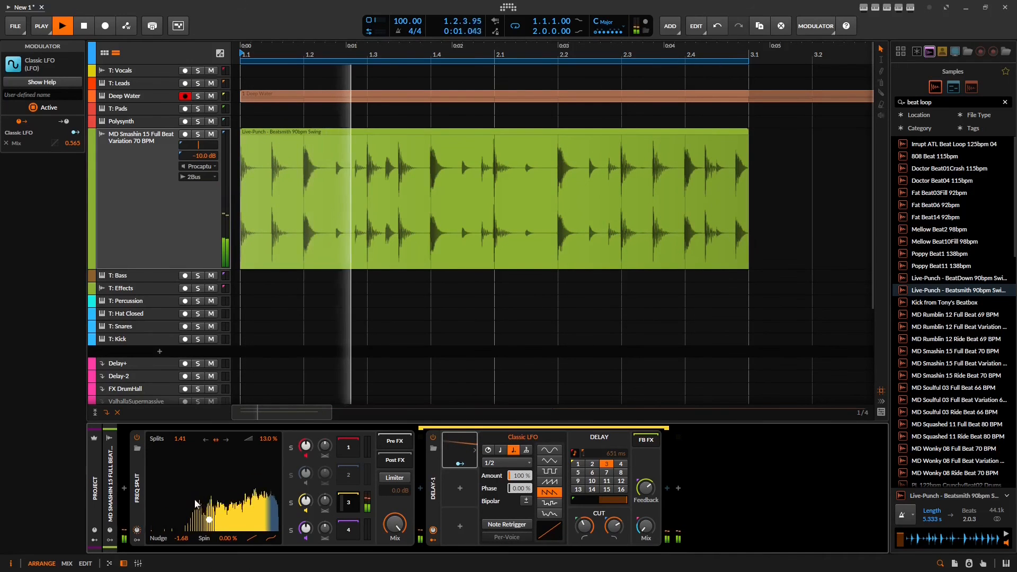